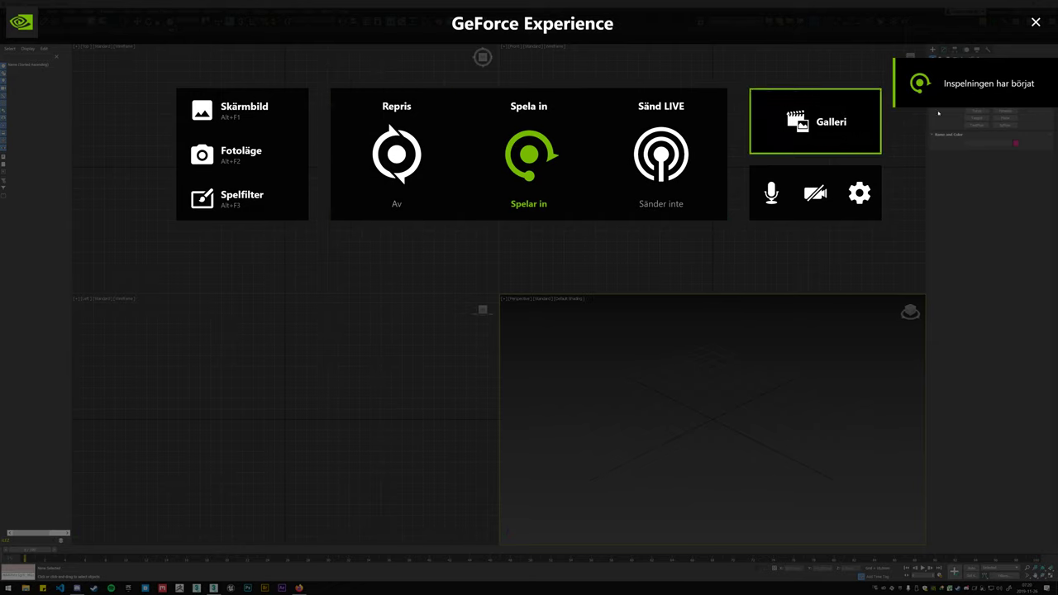
- Draw a plane in the Top view
key(Down)
key(Up)
key(Up)
key(Return)
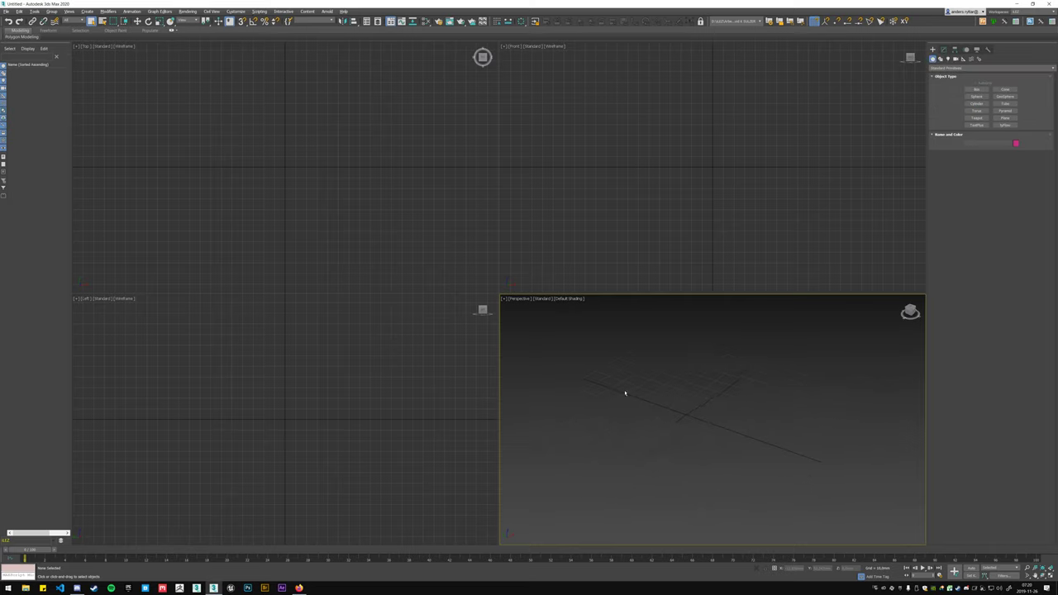
click(1006, 118)
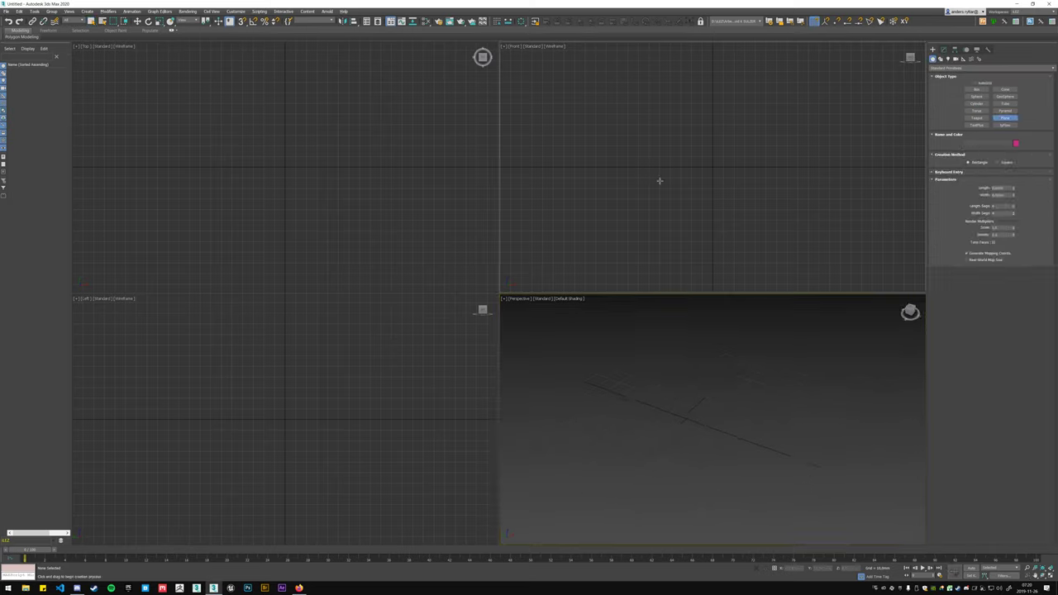
key(t)
drag(599, 254, 803, 89)
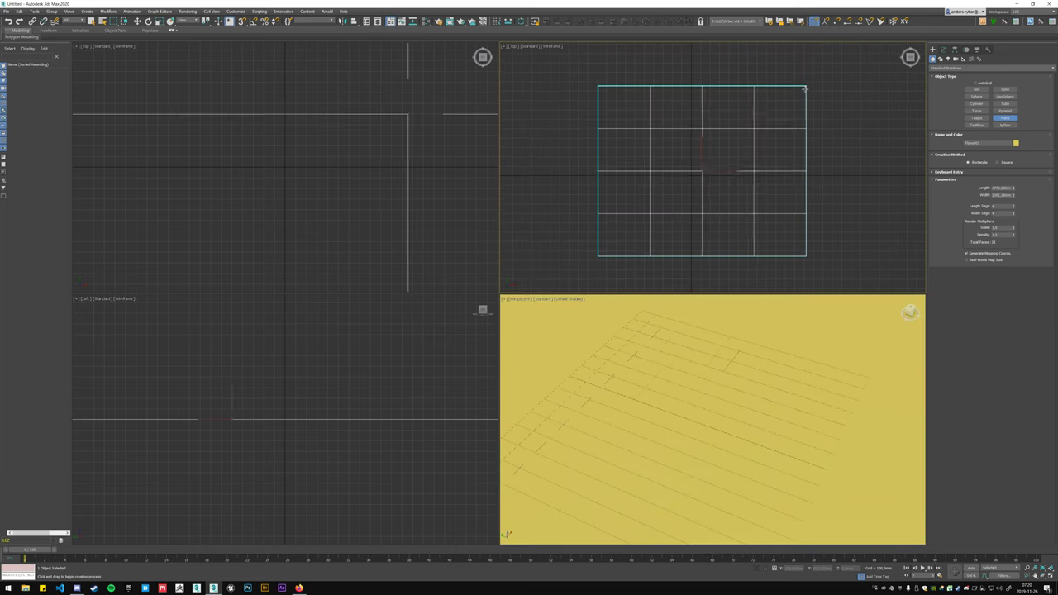
- Set the plane's Length and Width to 2000 mm, then exit plane creation
double_click(1003, 188)
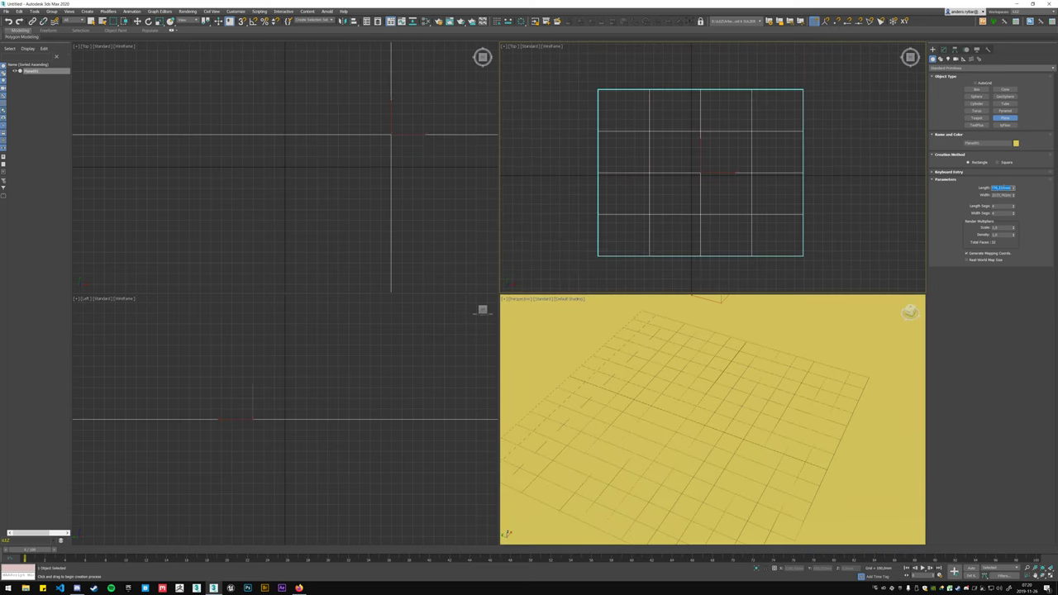
text(2000)
key(Tab)
text(2000)
key(Return)
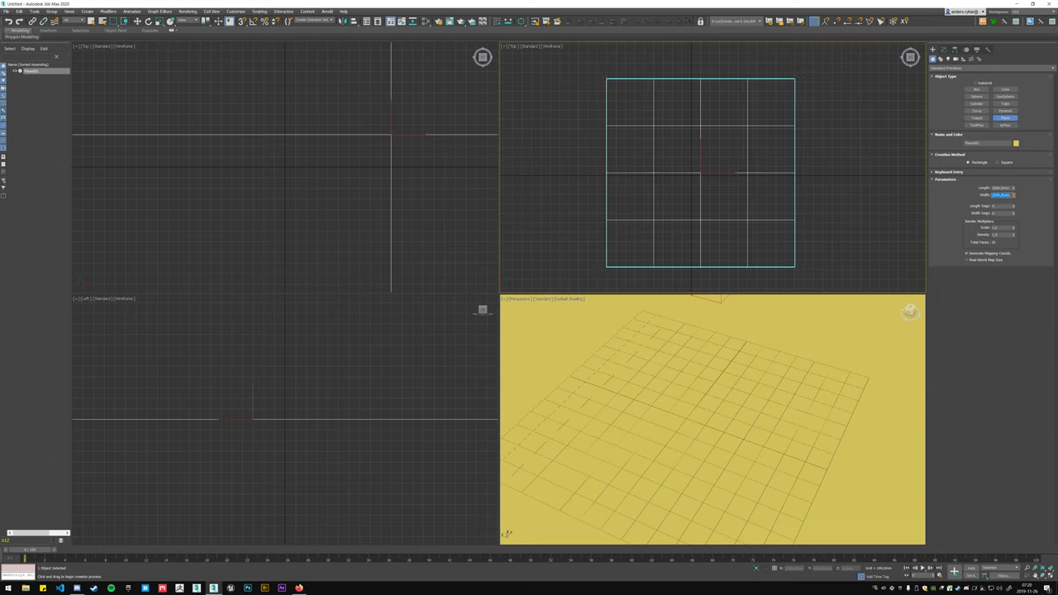
click(765, 362)
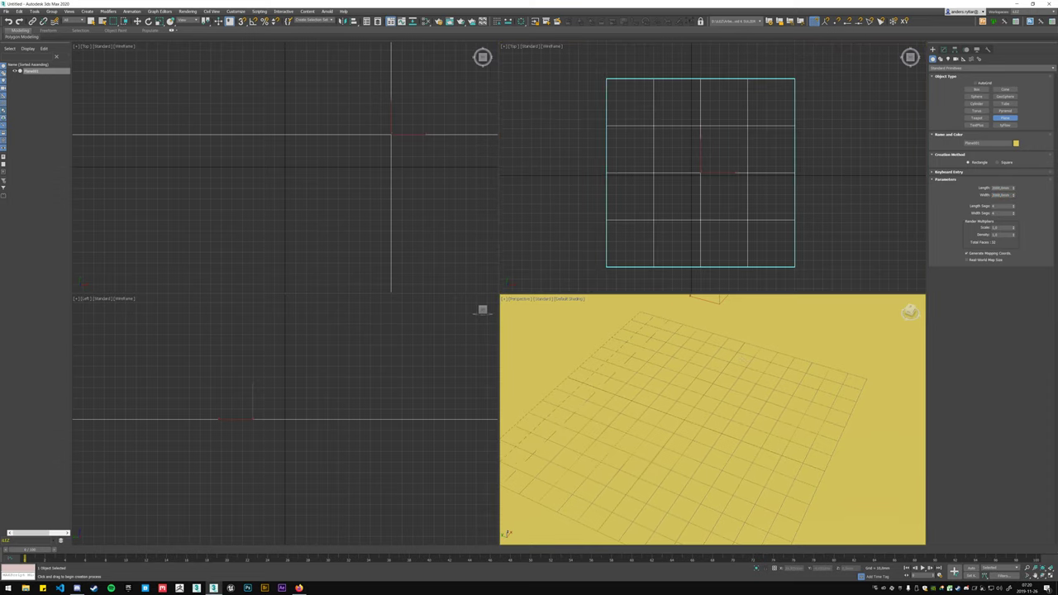
key(u)
mouse_move(723, 461)
alt+middle_down()
mouse_move(716, 404)
mouse_move(693, 389)
alt+middle_up()
key(p)
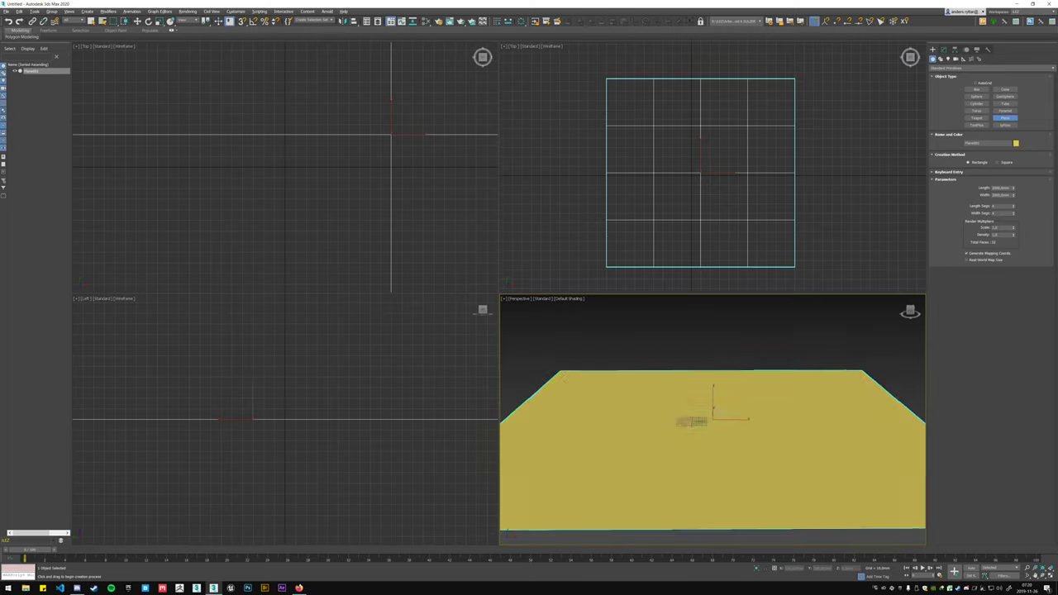
right_click(598, 218)
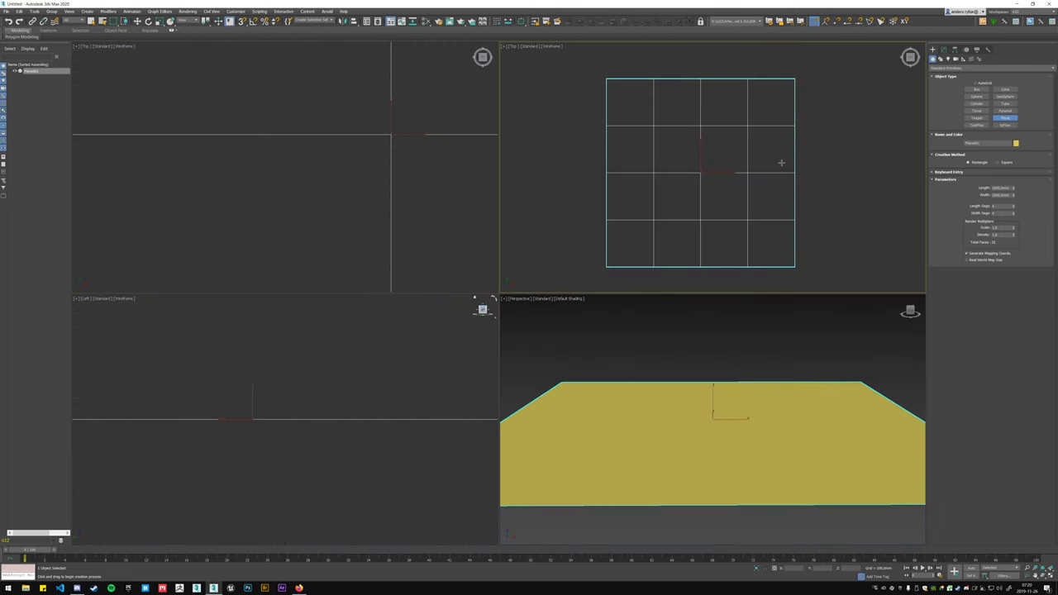
right_click(924, 171)
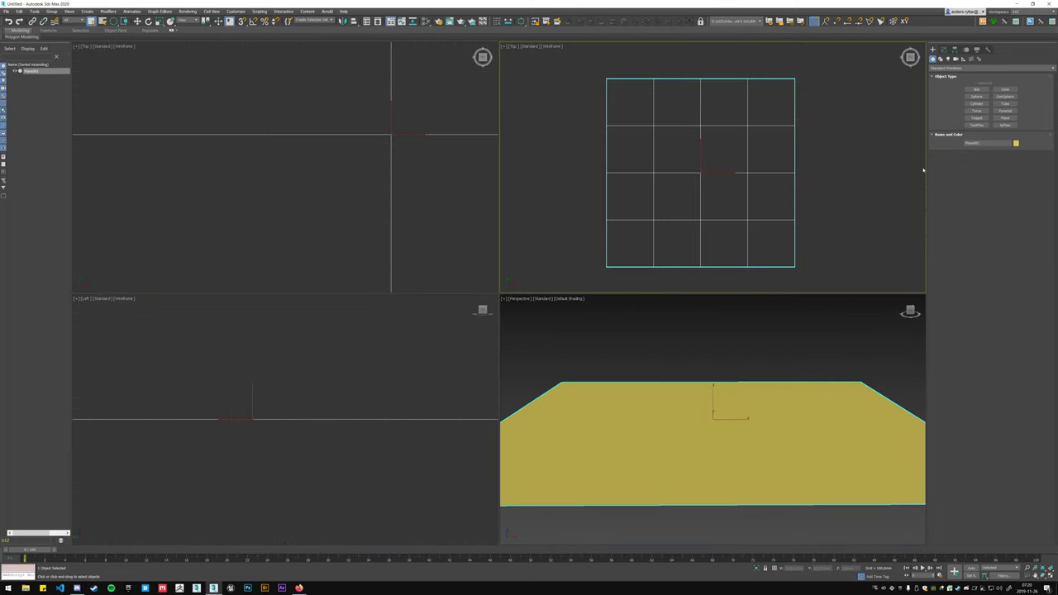
- Create a tyFlow object in the Top view and snap it just right of the plane
click(1005, 125)
click(853, 168)
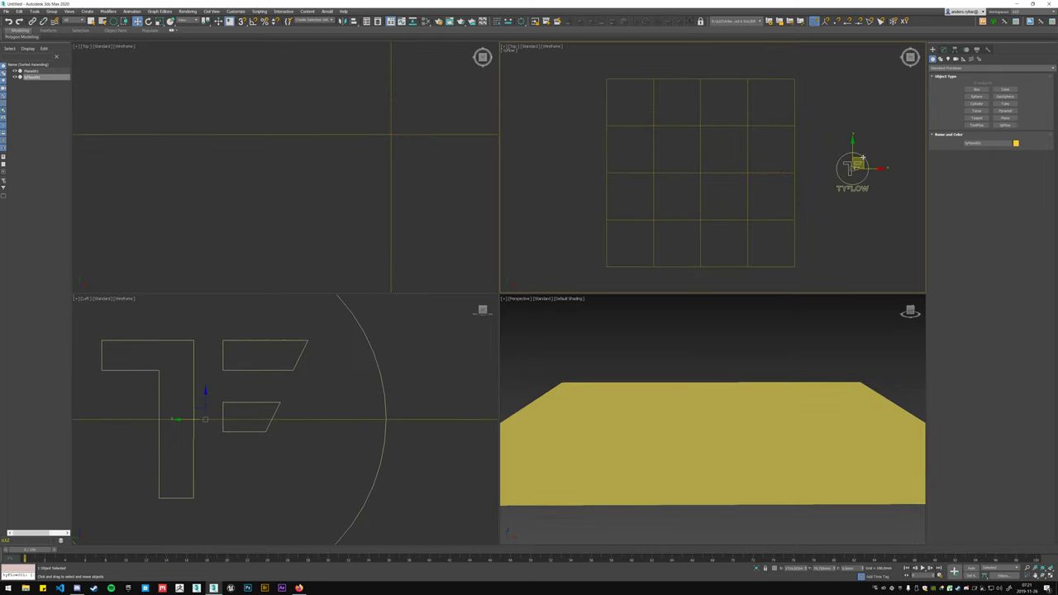
drag(862, 157, 792, 177)
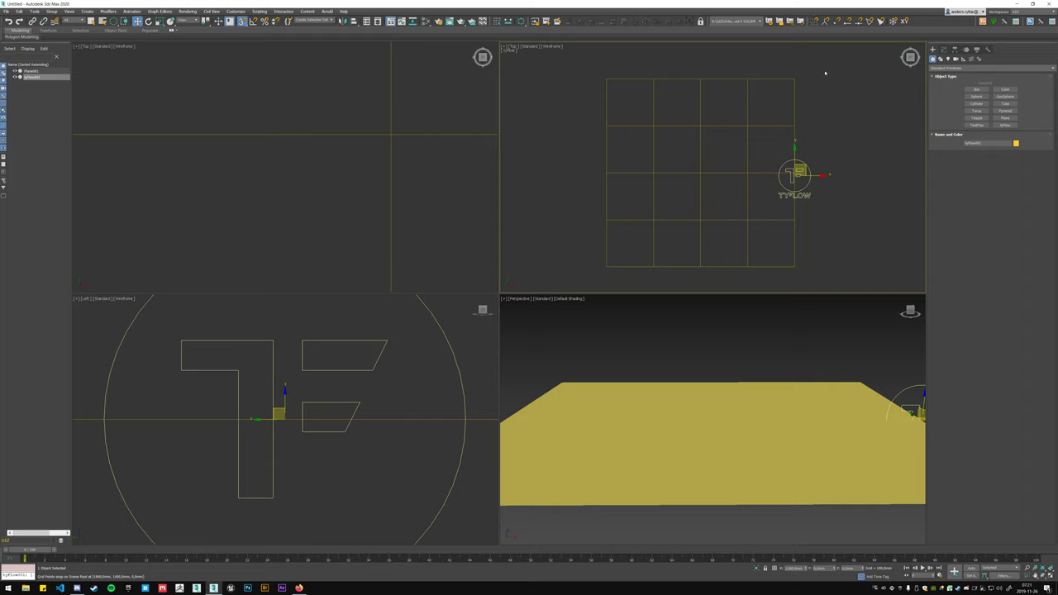
click(836, 21)
drag(803, 166, 868, 176)
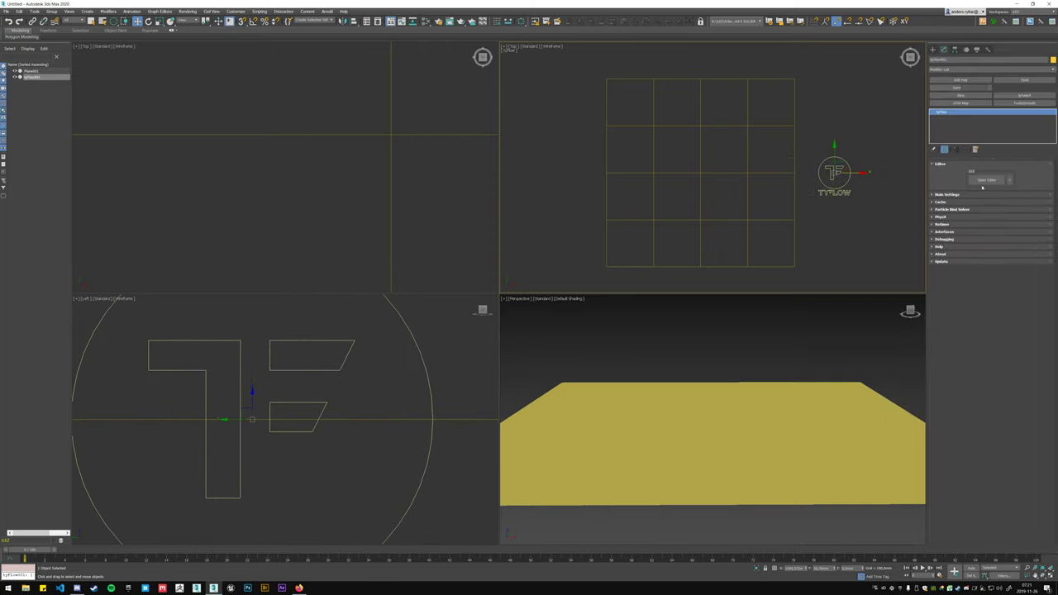
click(821, 395)
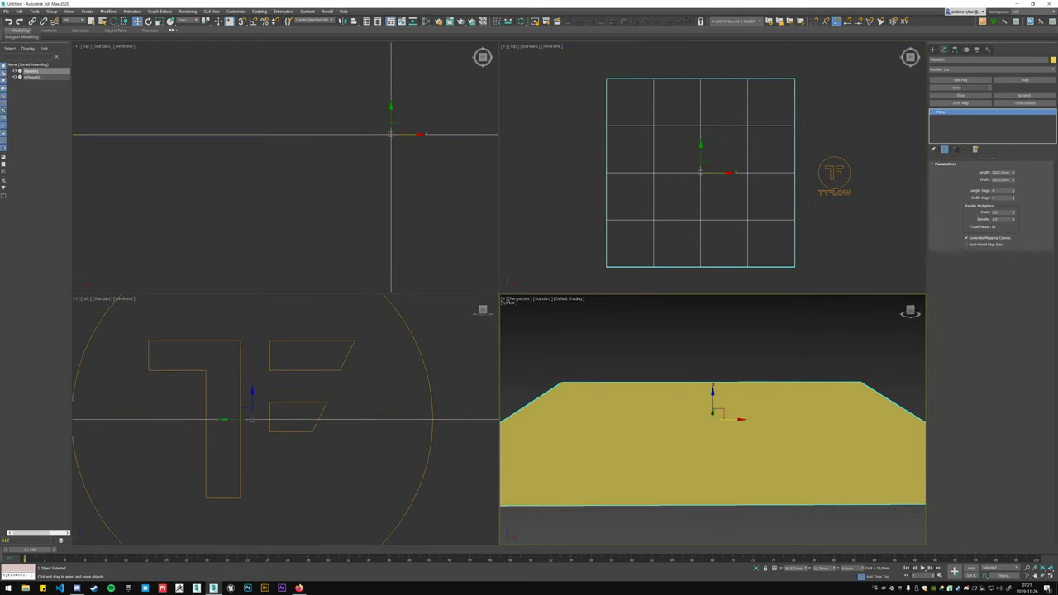
- Give the plane 20 length segments and 20 width segments
double_click(1001, 191)
text(20)
key(Tab)
text(20)
key(Return)
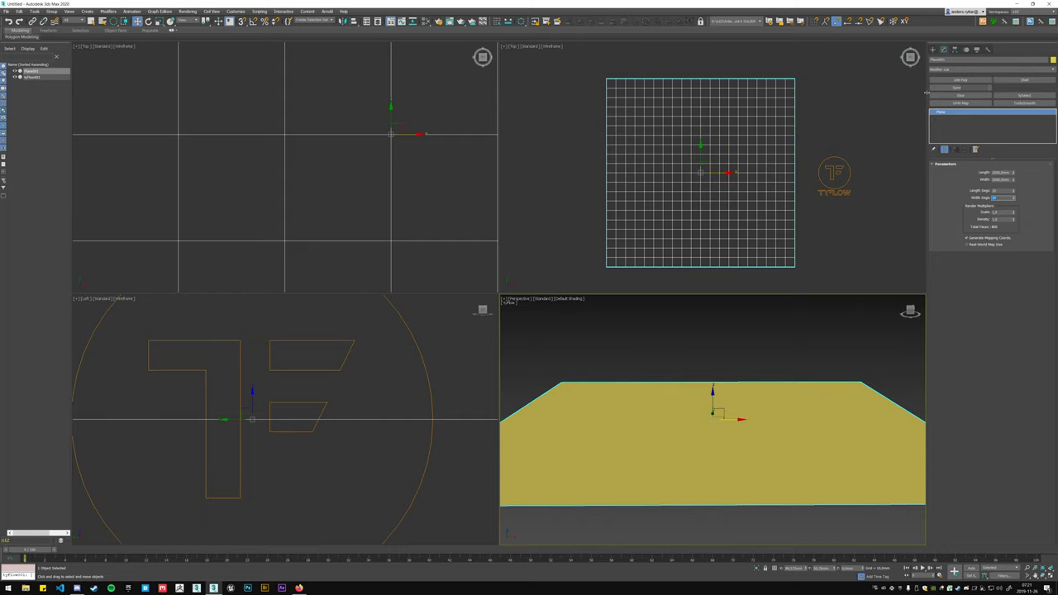
- Add a Noise modifier with Z strength 40, then raise the scale and lower the strength
drag(927, 92, 1052, 62)
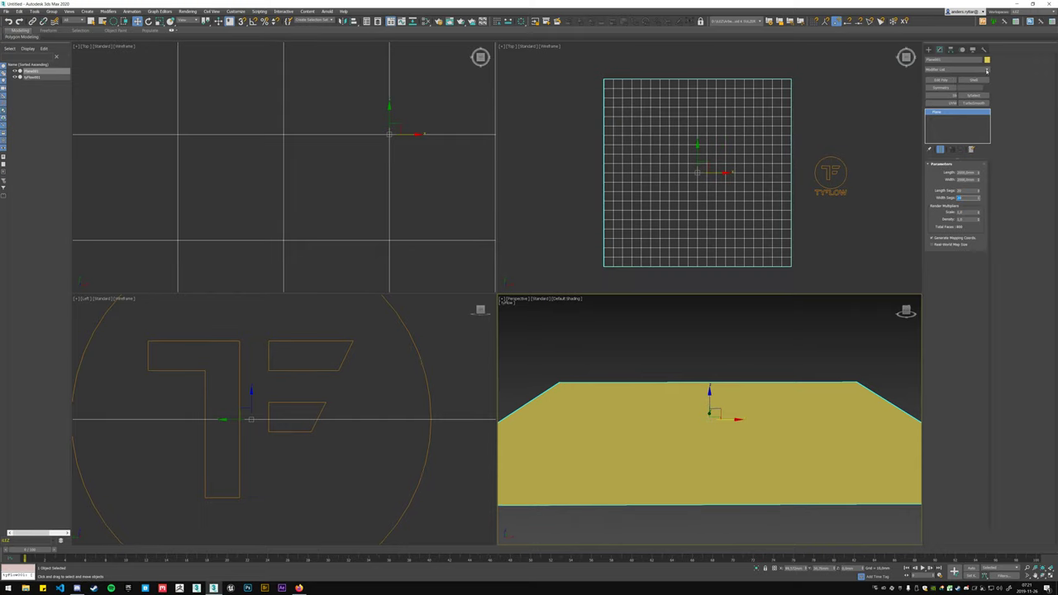
click(986, 70)
text(noise)
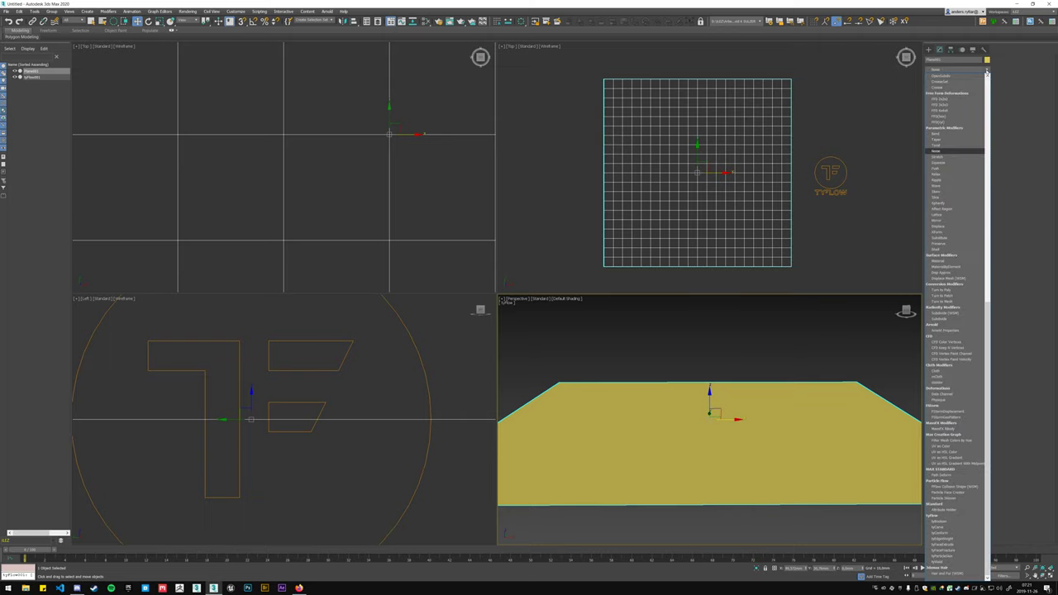
key(Return)
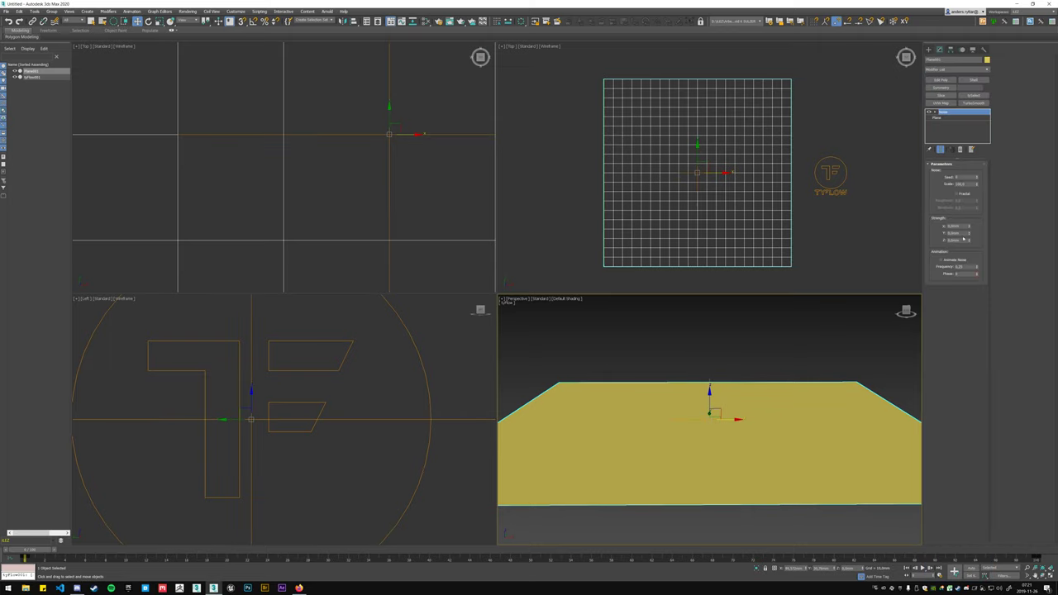
double_click(956, 240)
text(40)
key(Return)
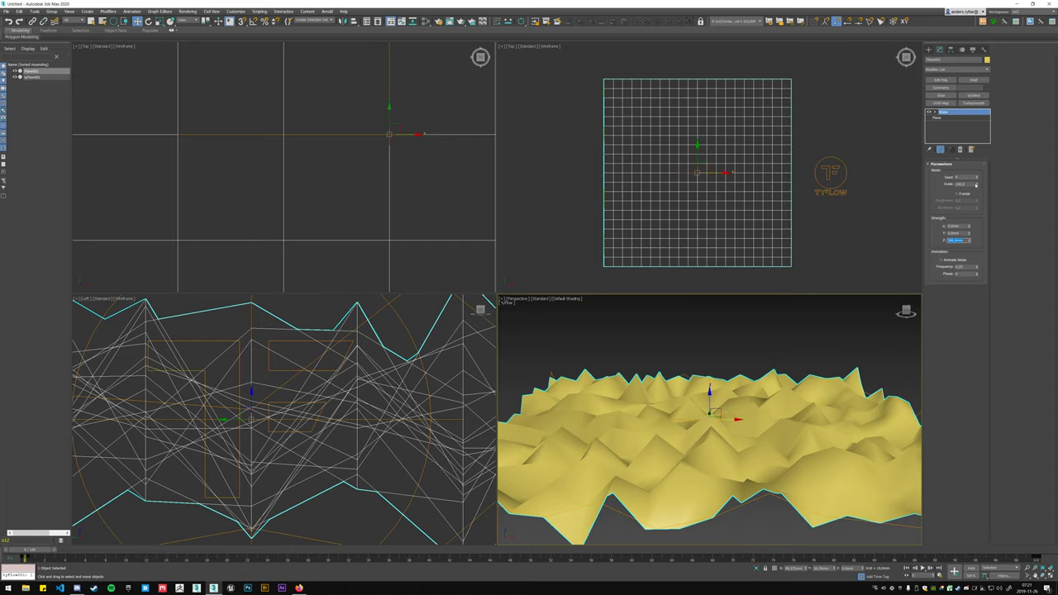
mouse_move(978, 184)
mouse_down()
mouse_move(994, 146)
mouse_move(978, 191)
mouse_up()
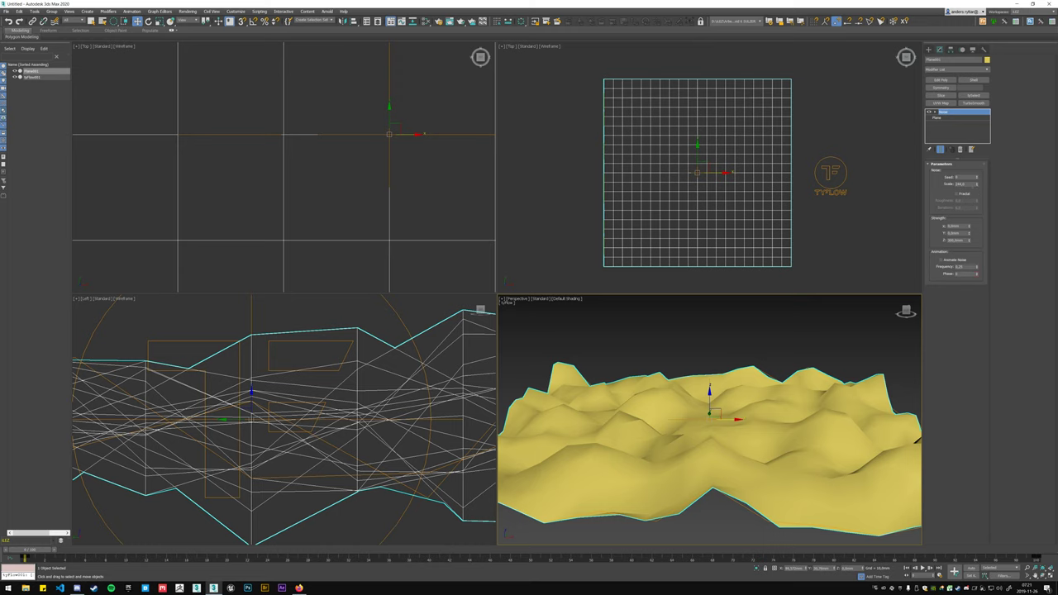
drag(970, 241, 971, 260)
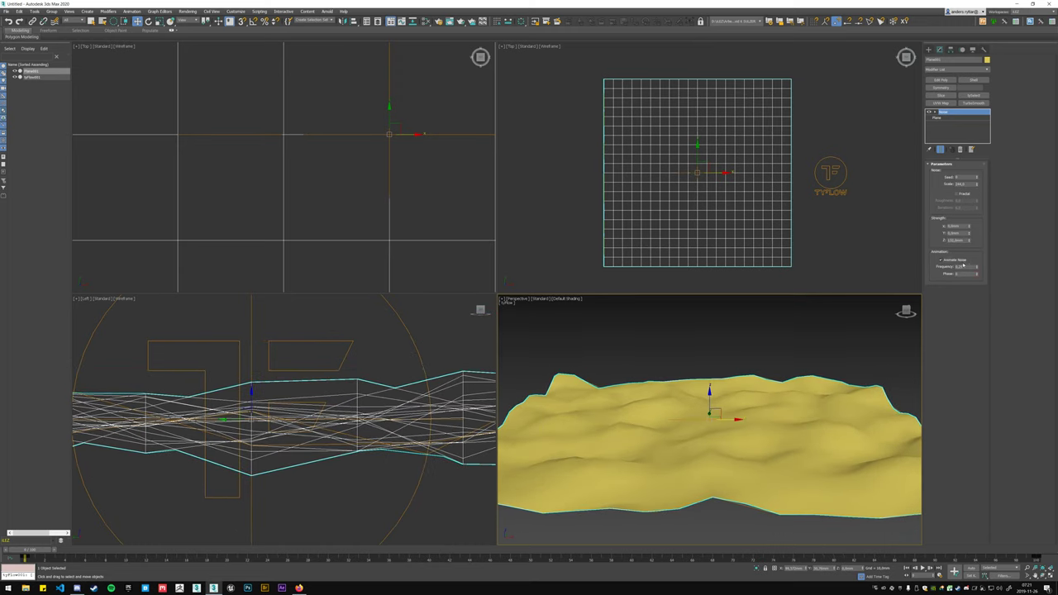
- Preview the animated noise, return to frame 0, and select the plane and tyFlow
mouse_move(29, 552)
mouse_down()
mouse_move(491, 560)
mouse_move(185, 570)
mouse_up()
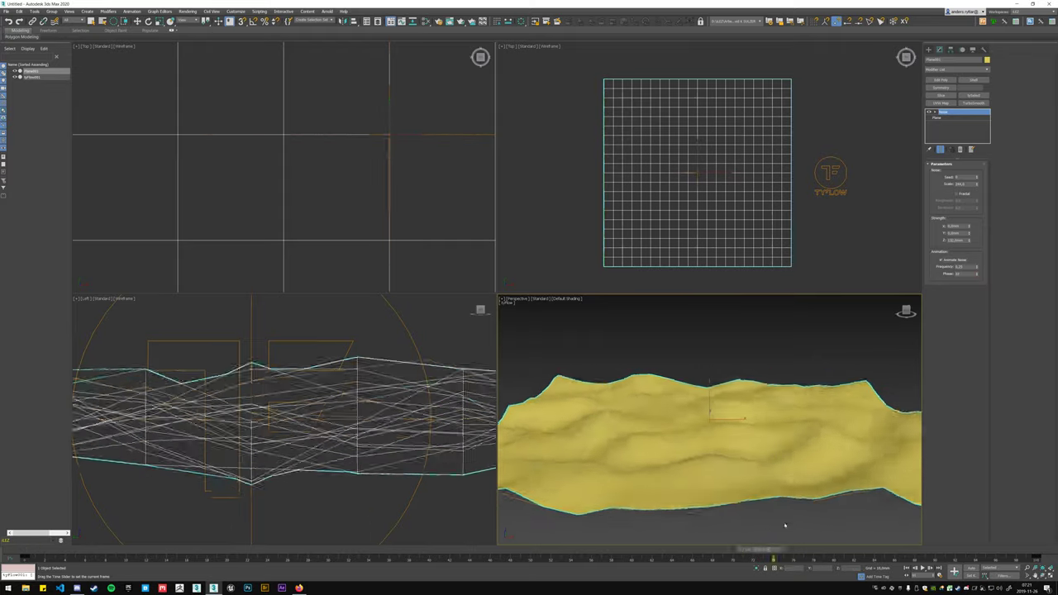
key(Home)
key(w)
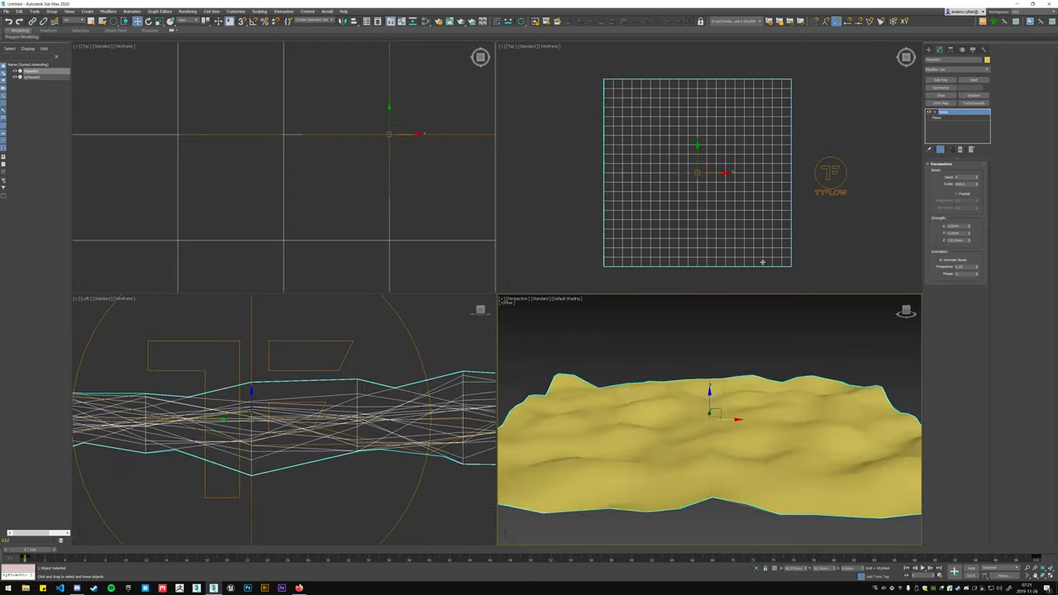
drag(762, 262, 869, 147)
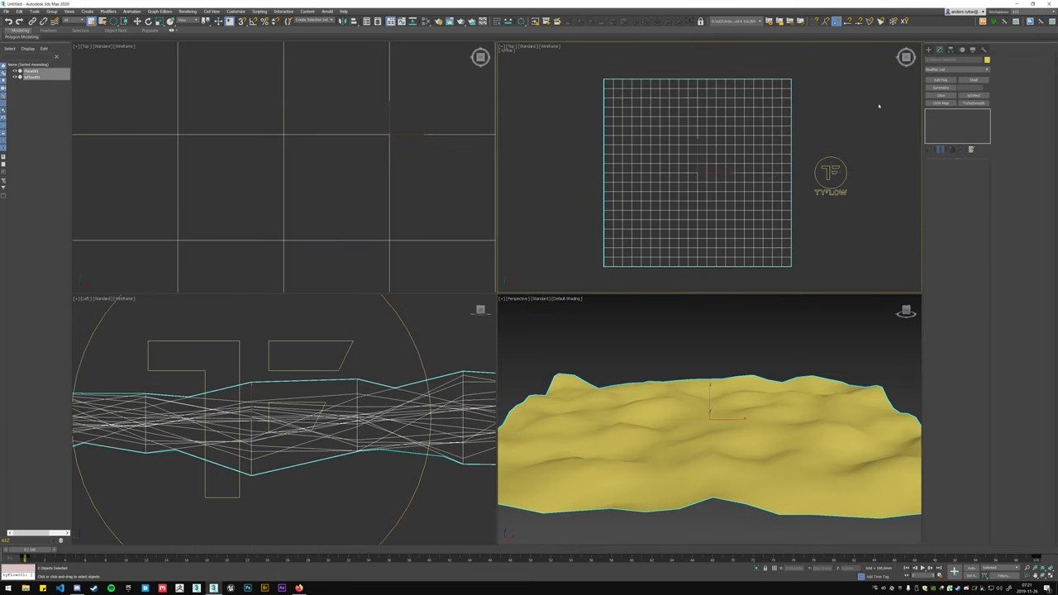
- Open the tyFlow editor and add a new event with a Birth operator
drag(817, 112, 840, 166)
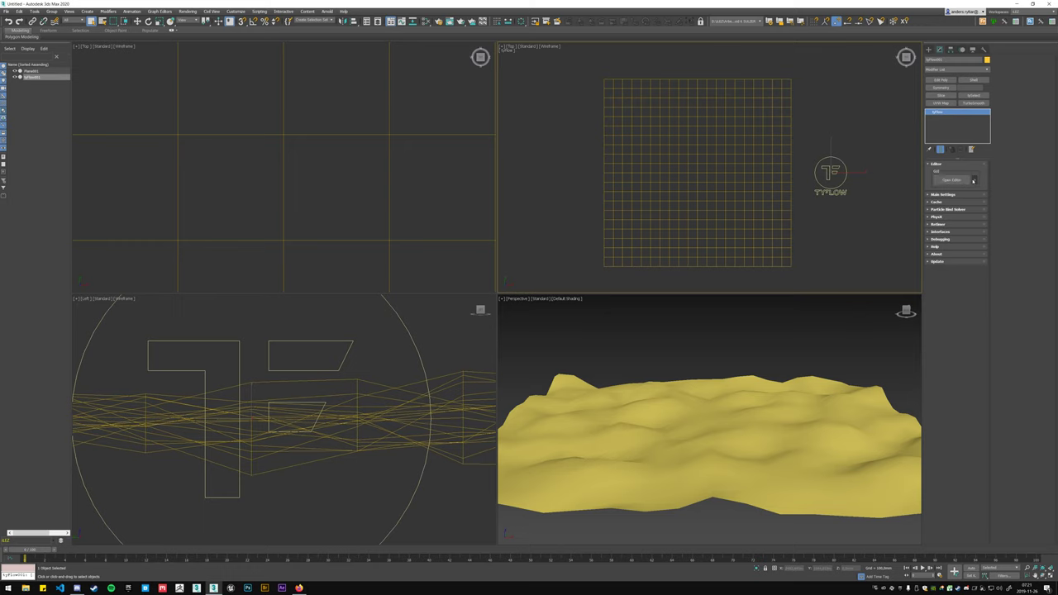
click(955, 180)
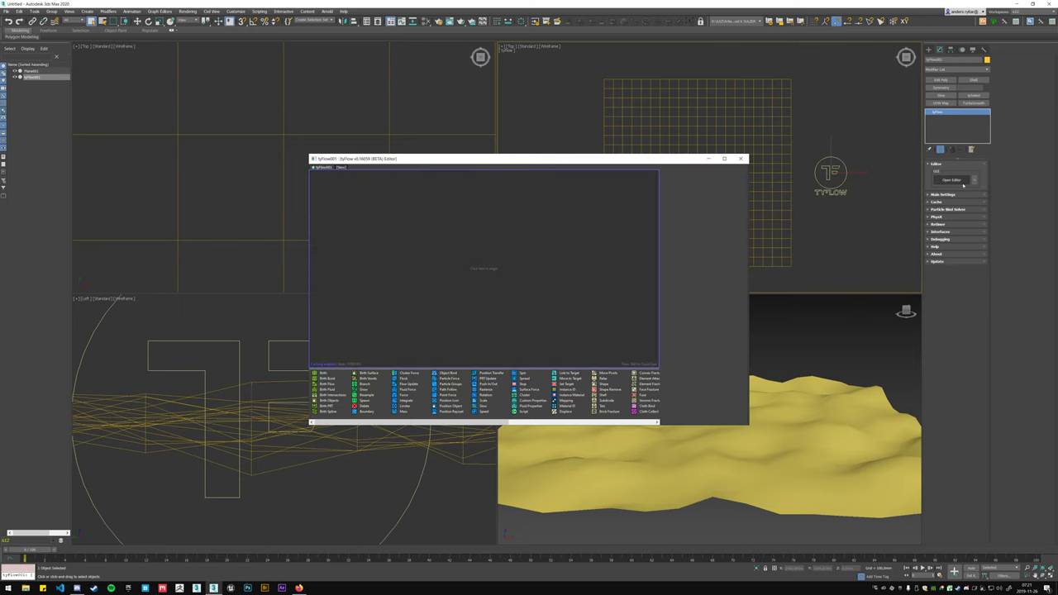
drag(533, 163, 267, 67)
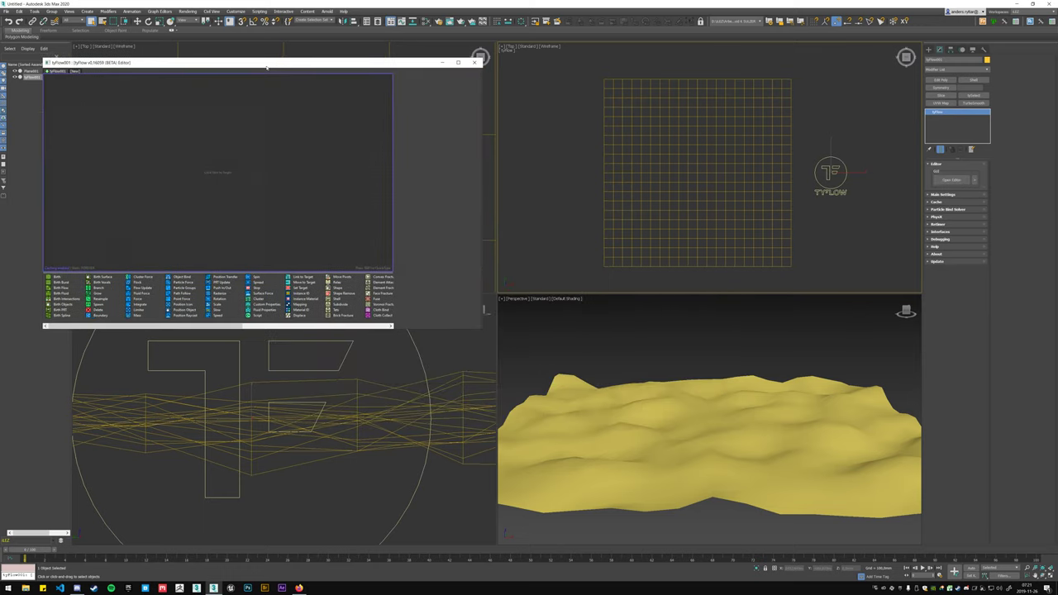
drag(55, 277, 160, 147)
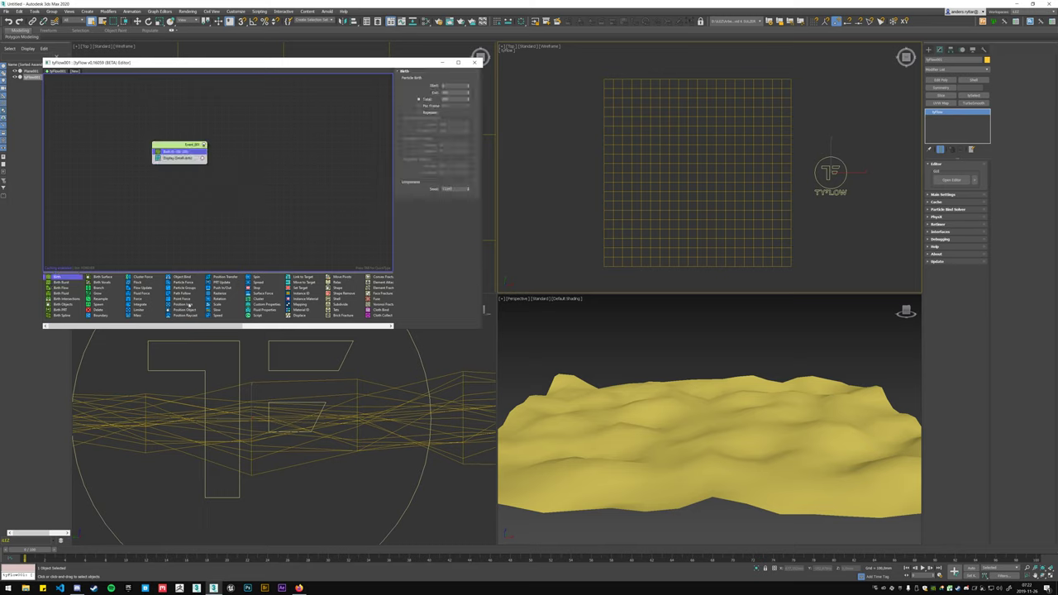
- Add a Position Object operator that places the particles on the plane
drag(191, 310, 177, 159)
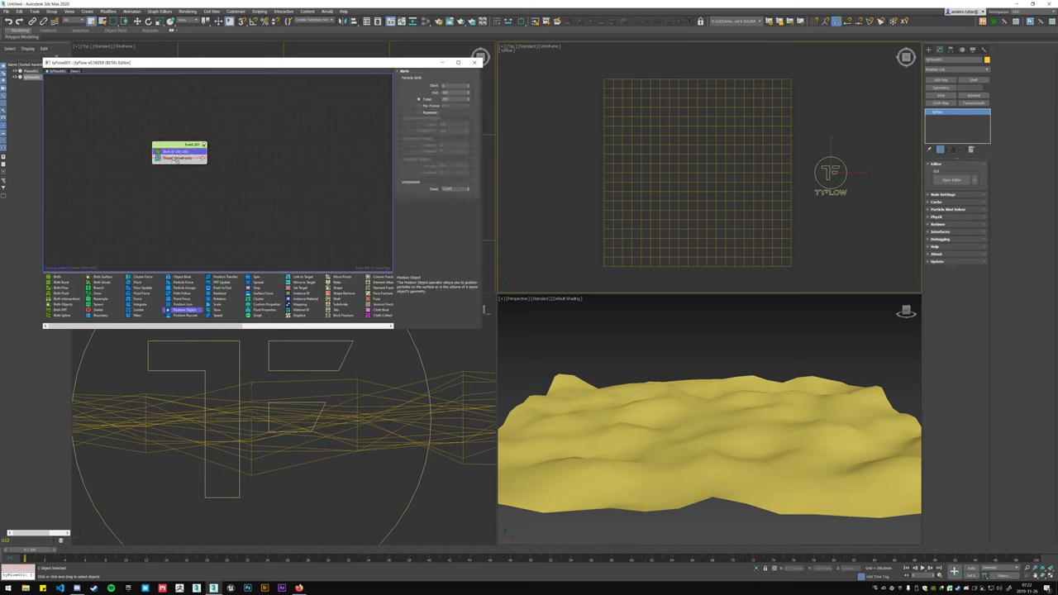
click(423, 146)
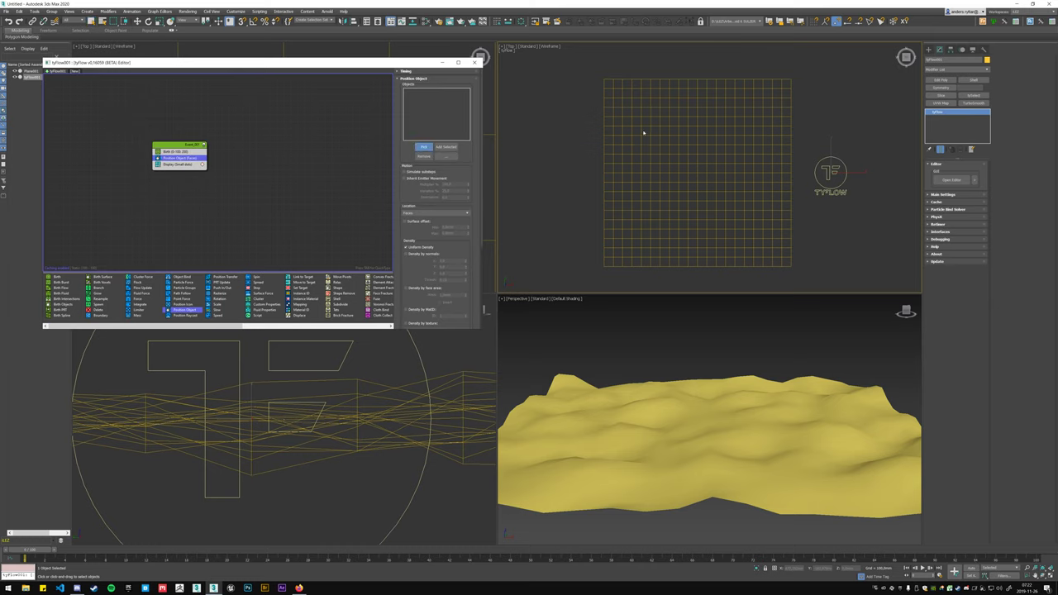
click(628, 198)
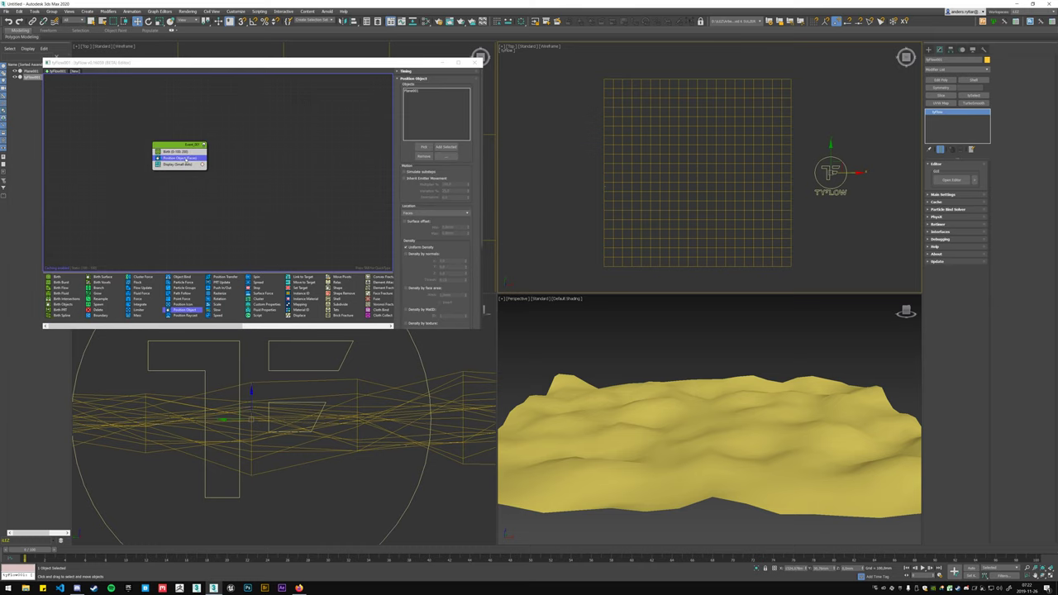
click(182, 152)
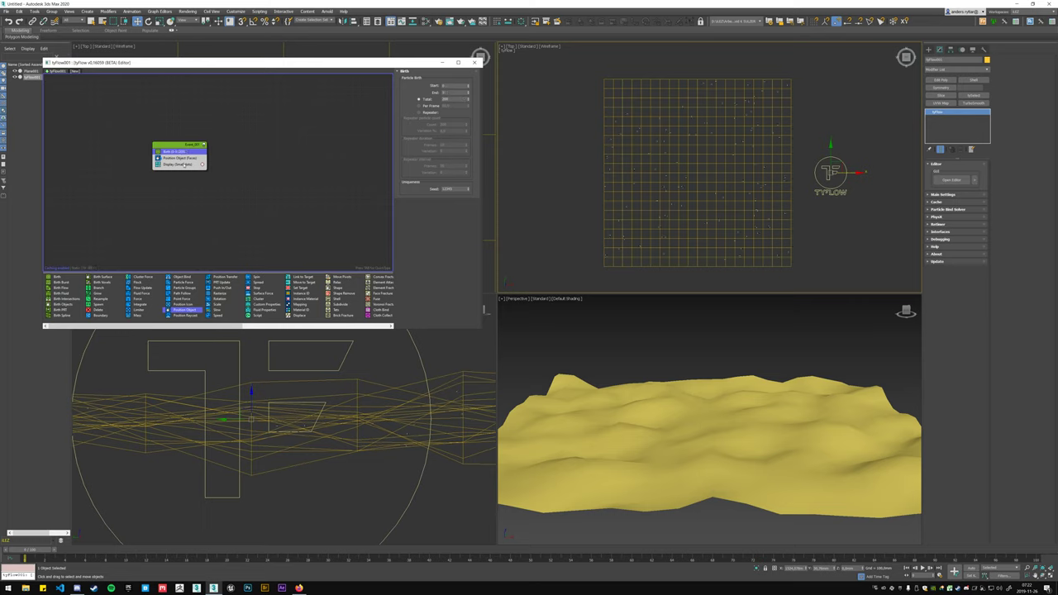
- Set the Display operator's particle type to Ticks
click(183, 165)
click(465, 83)
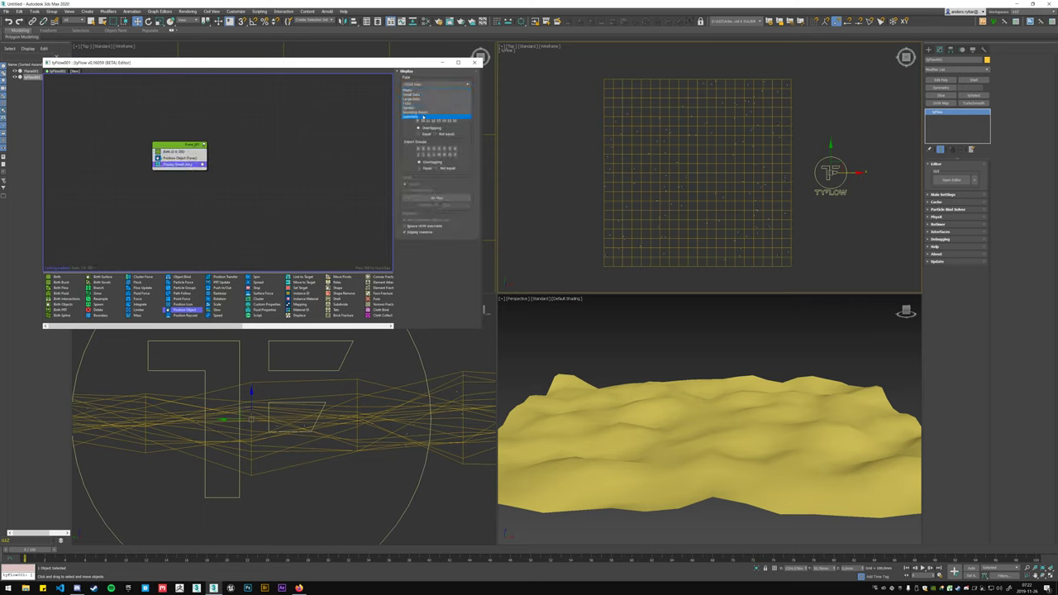
click(422, 117)
click(446, 85)
click(430, 109)
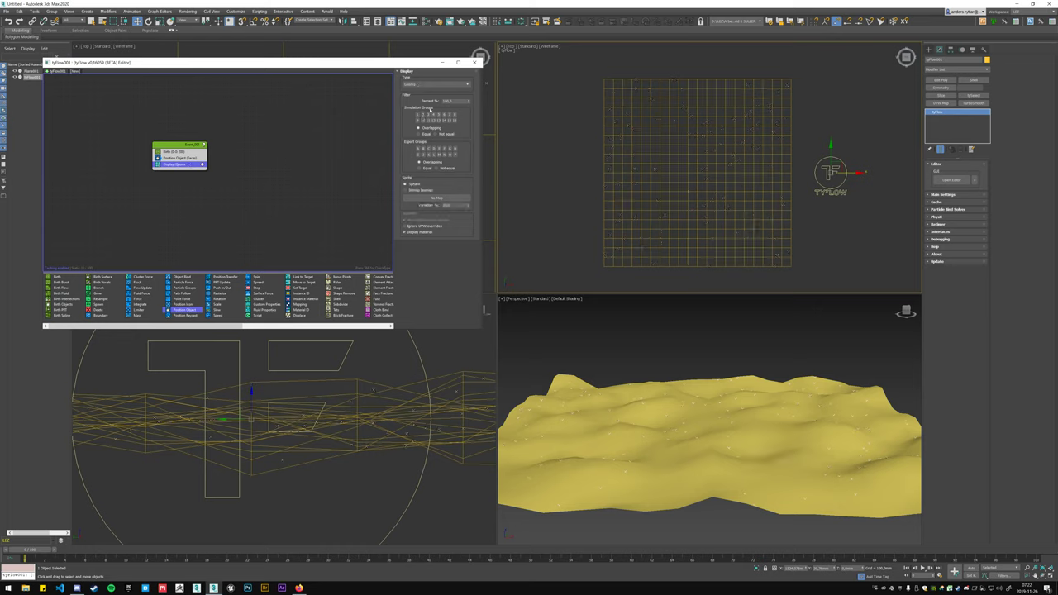
click(436, 85)
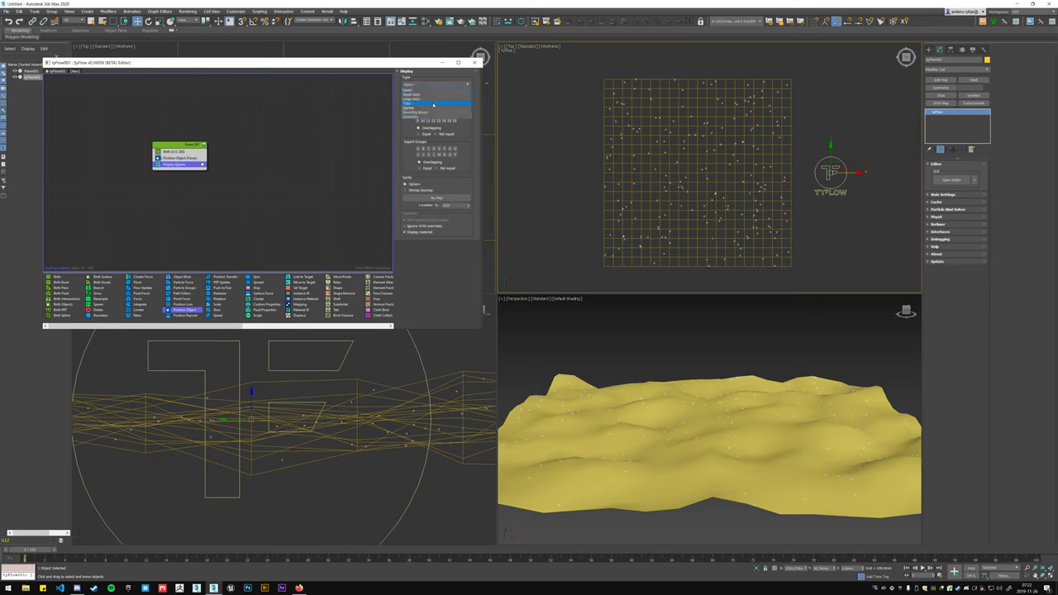
click(433, 104)
click(321, 169)
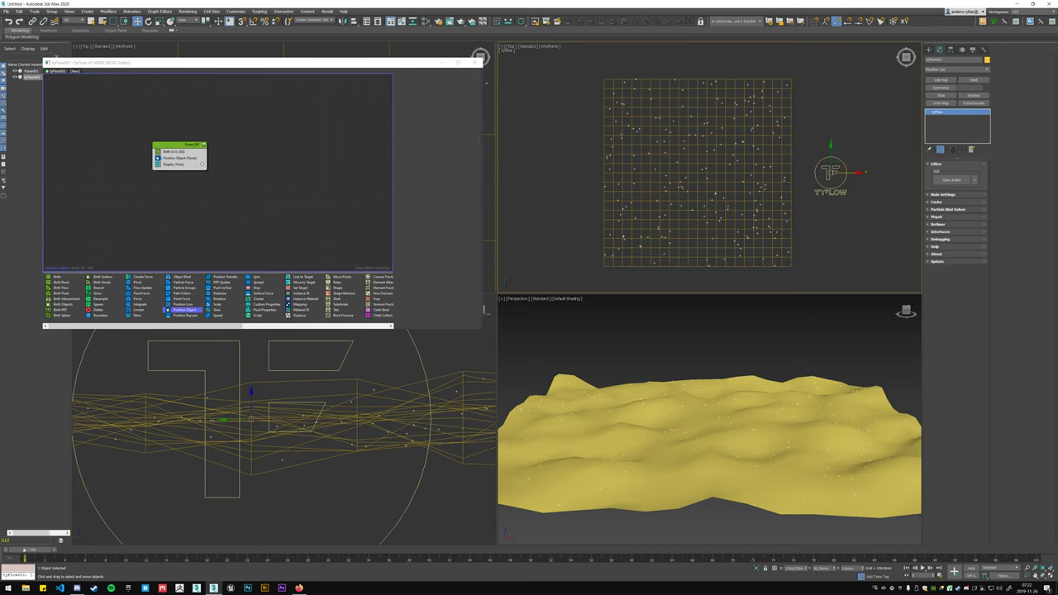
- Add an Object Bind operator targeting Plane001 in Lock to Surface mode, and scrub to check it
mouse_move(33, 549)
mouse_down()
mouse_move(157, 544)
mouse_move(29, 549)
mouse_up()
drag(181, 277, 194, 165)
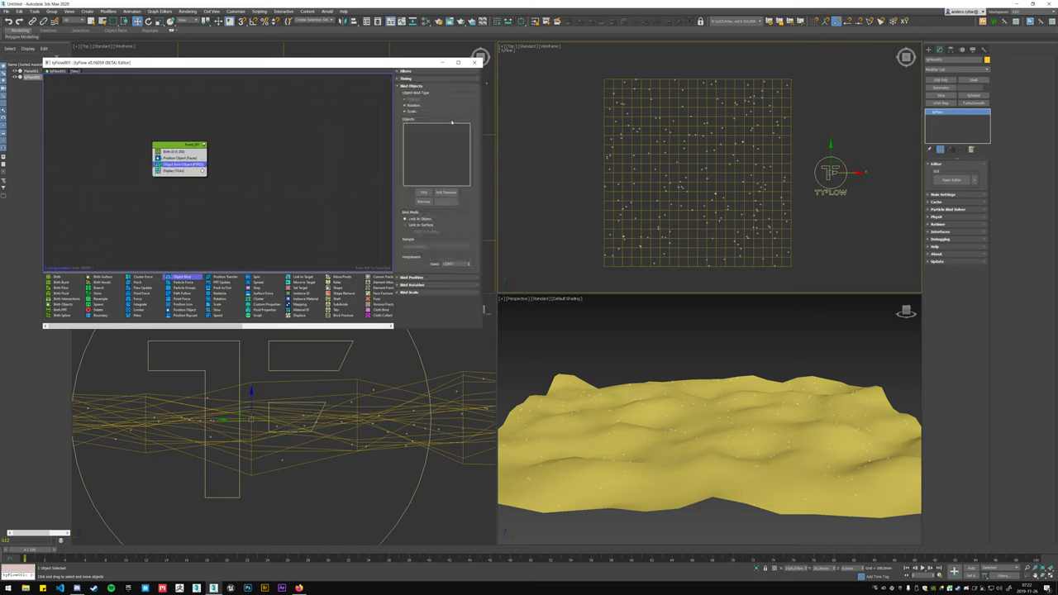
click(423, 192)
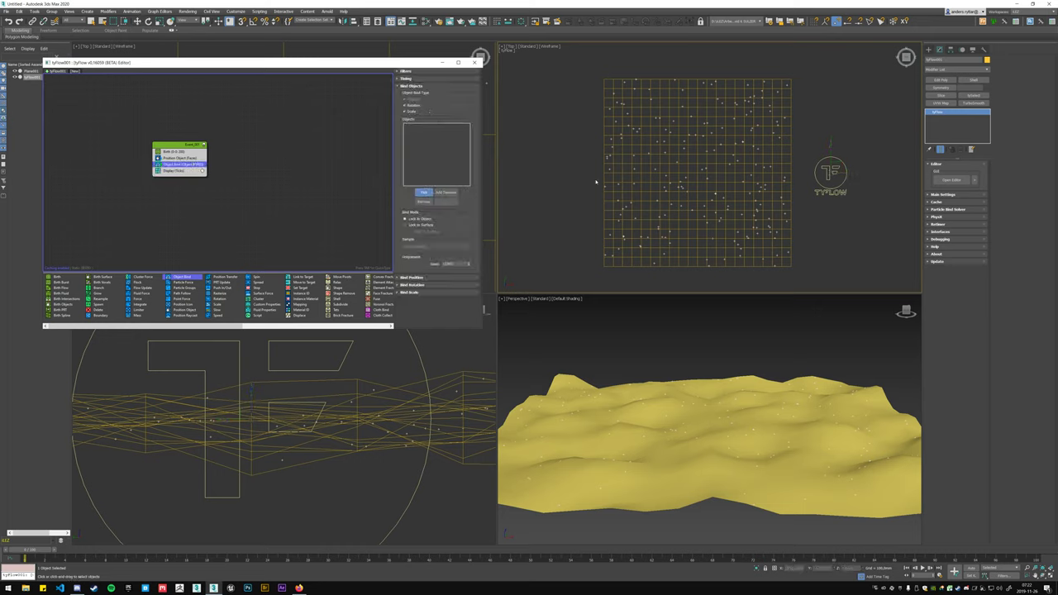
click(645, 173)
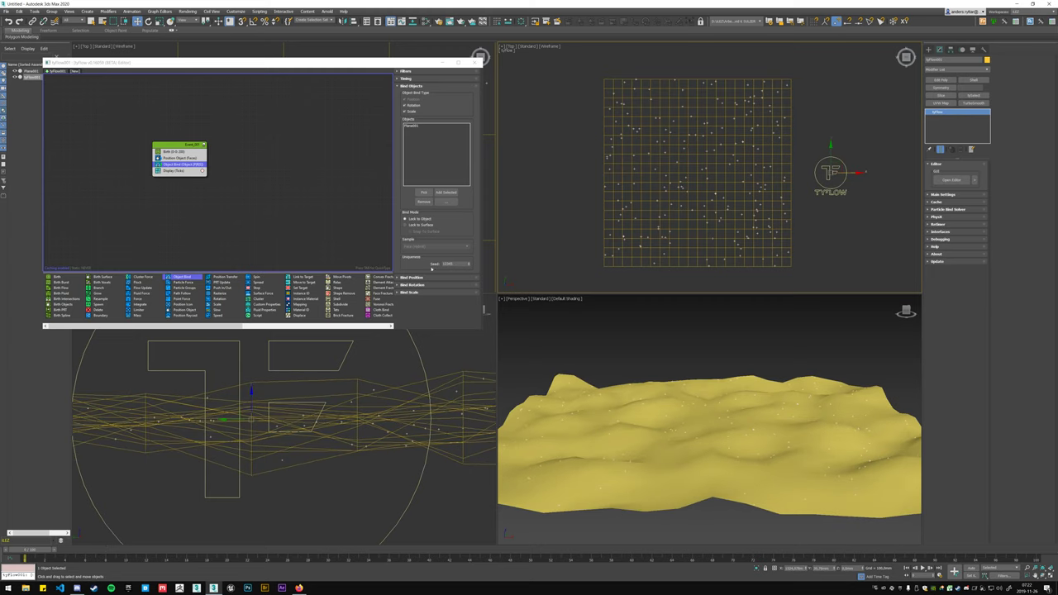
click(419, 224)
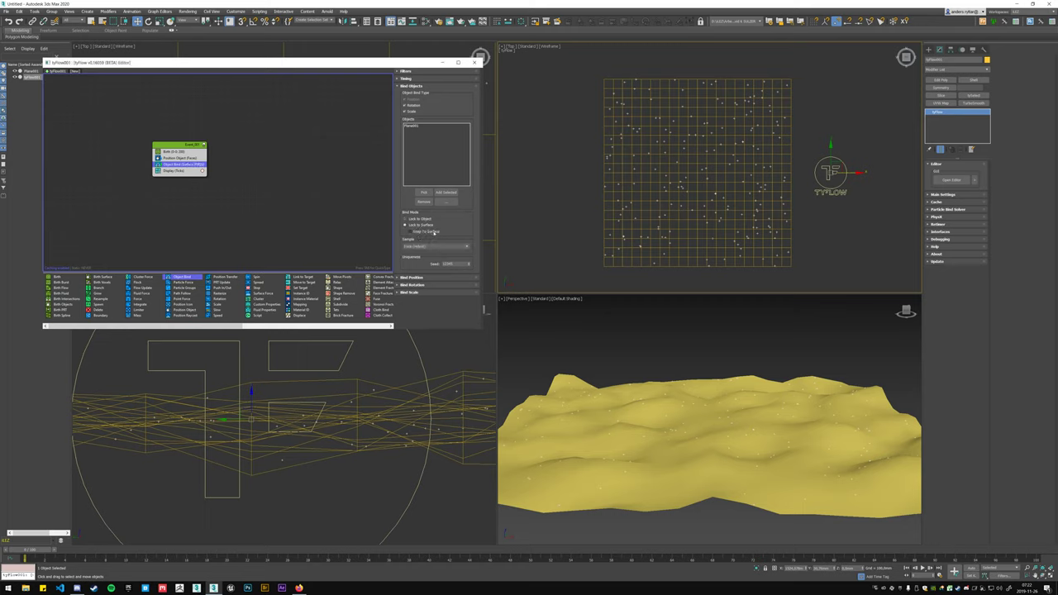
mouse_move(62, 559)
mouse_down()
mouse_move(332, 550)
mouse_move(950, 486)
mouse_move(20, 473)
mouse_up()
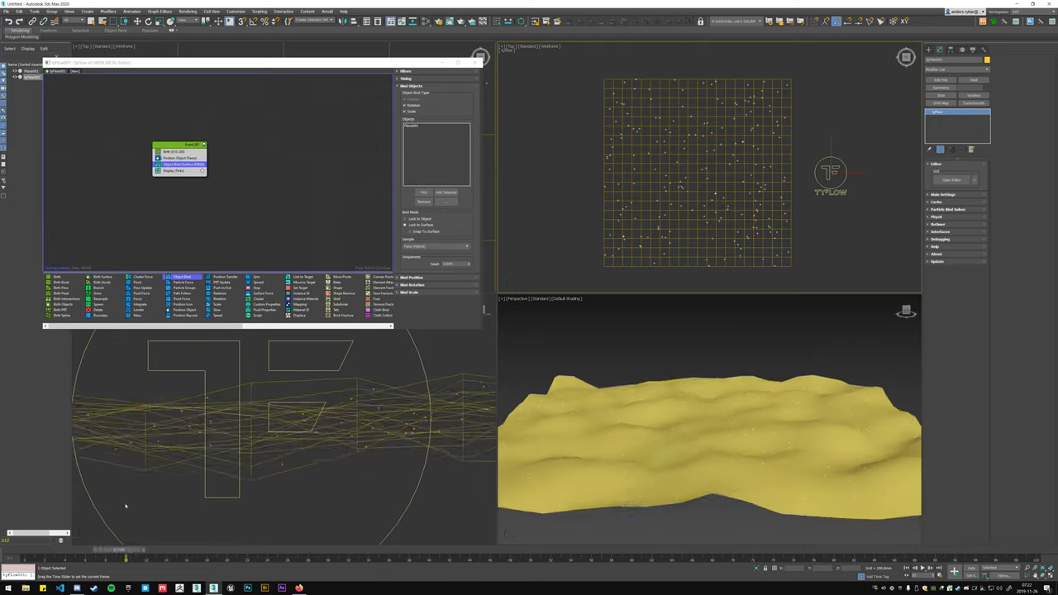
click(200, 230)
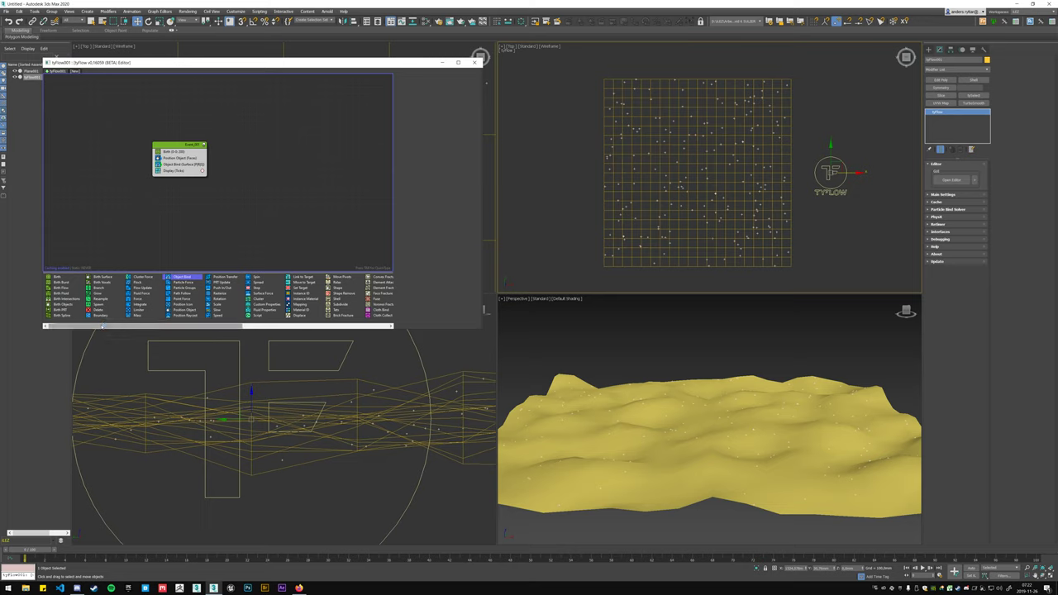
- Add a Force operator and adjust its built-in wind Y and strength values
drag(137, 299, 199, 171)
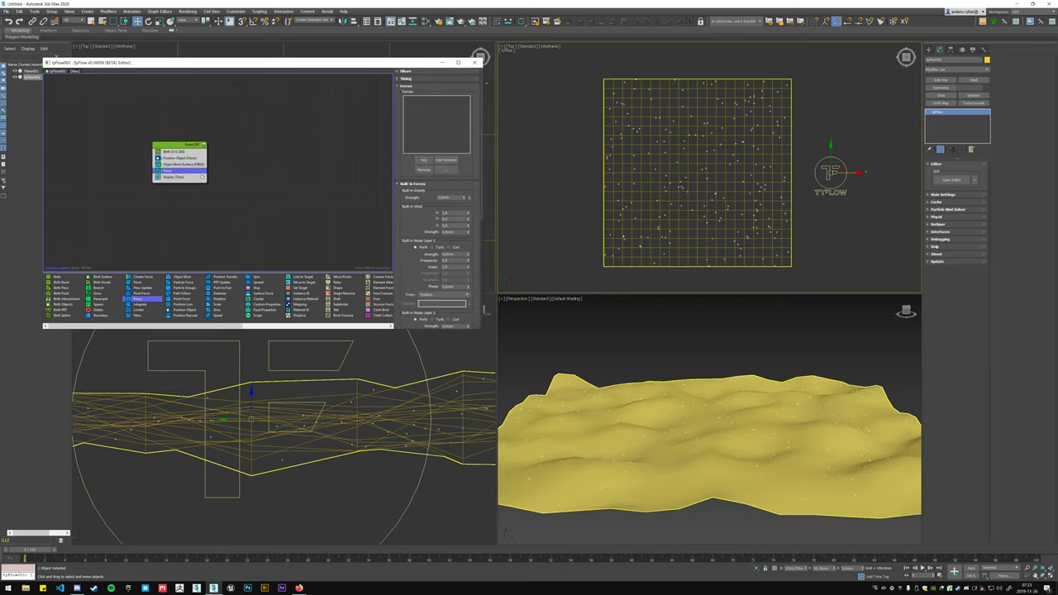
click(445, 219)
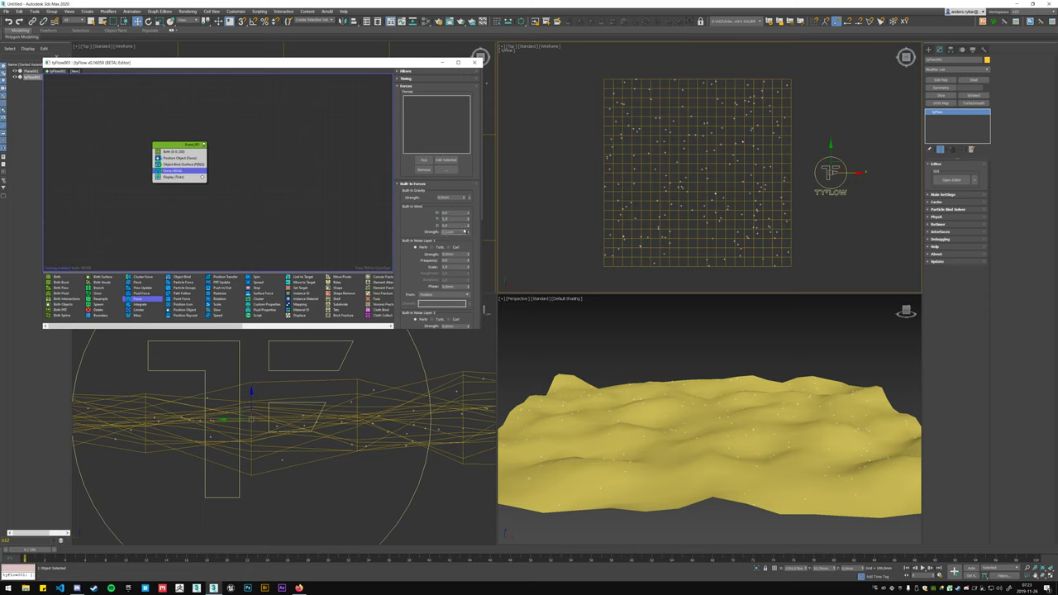
click(450, 232)
click(72, 552)
mouse_move(82, 551)
mouse_down()
mouse_move(429, 552)
mouse_move(34, 551)
mouse_up()
- Set the Object Bind Surface friction to 50%
click(180, 163)
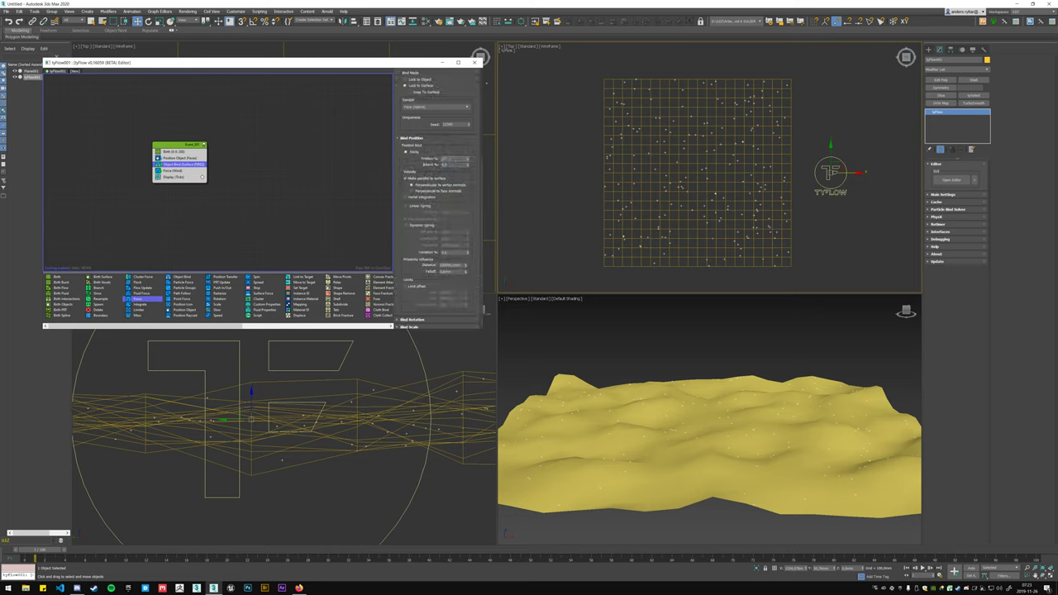
click(447, 158)
text(50)
key(Return)
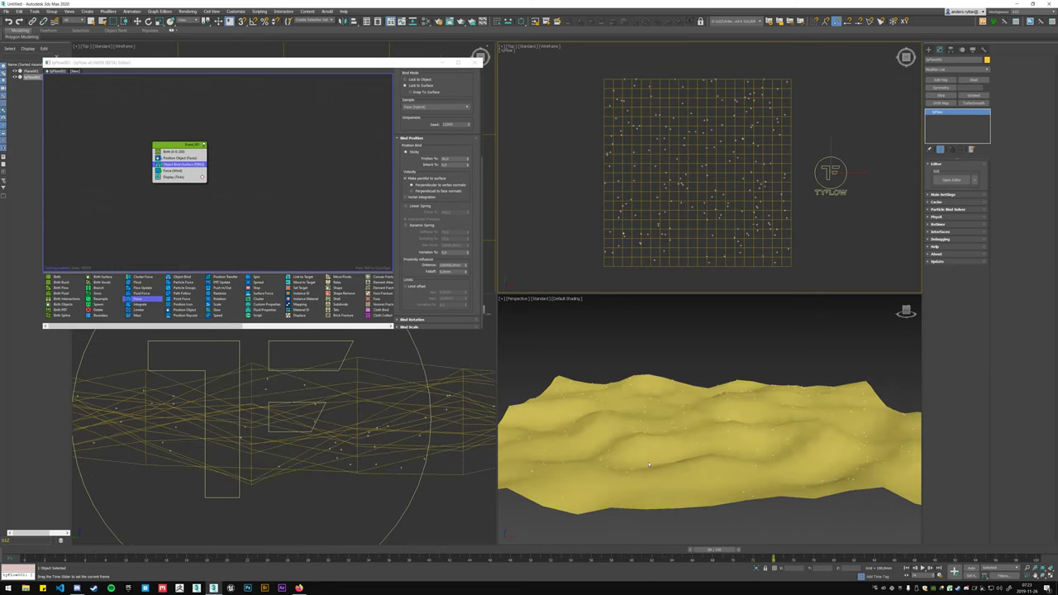
- Revise the wind force's Y value again
click(174, 171)
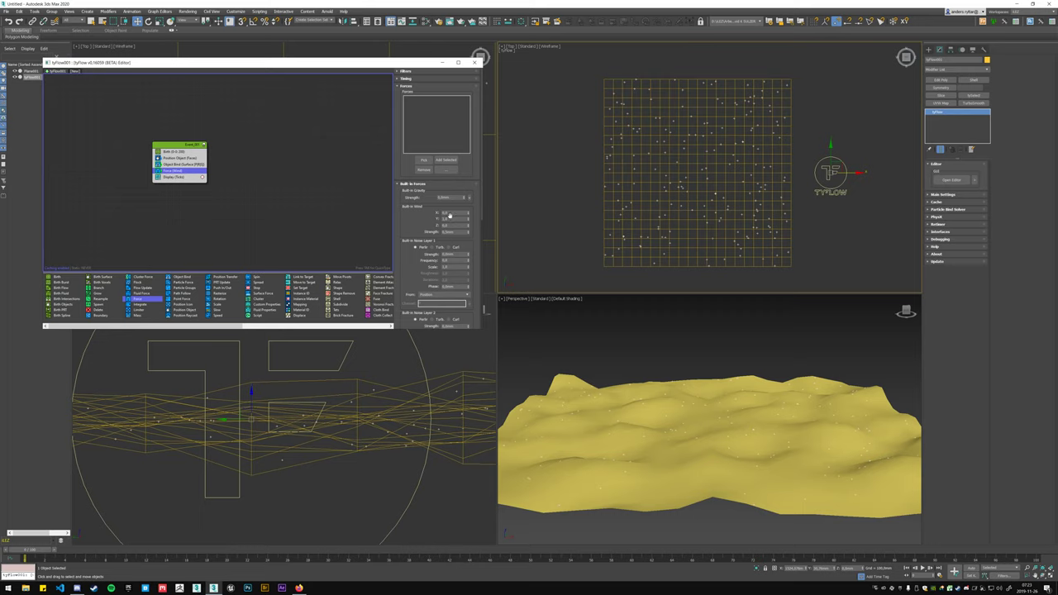
click(451, 219)
click(981, 496)
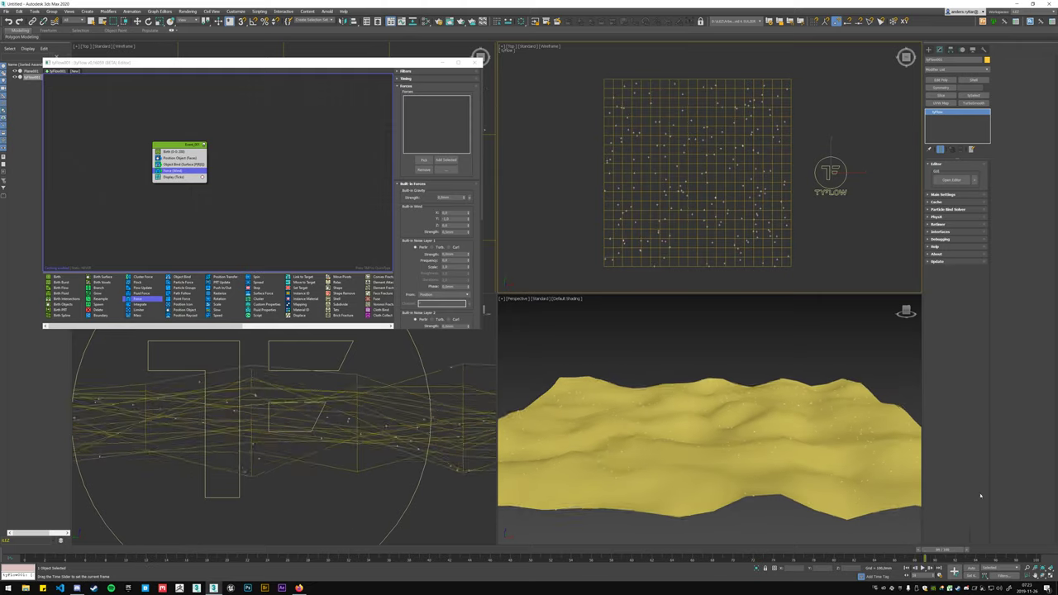
key(w)
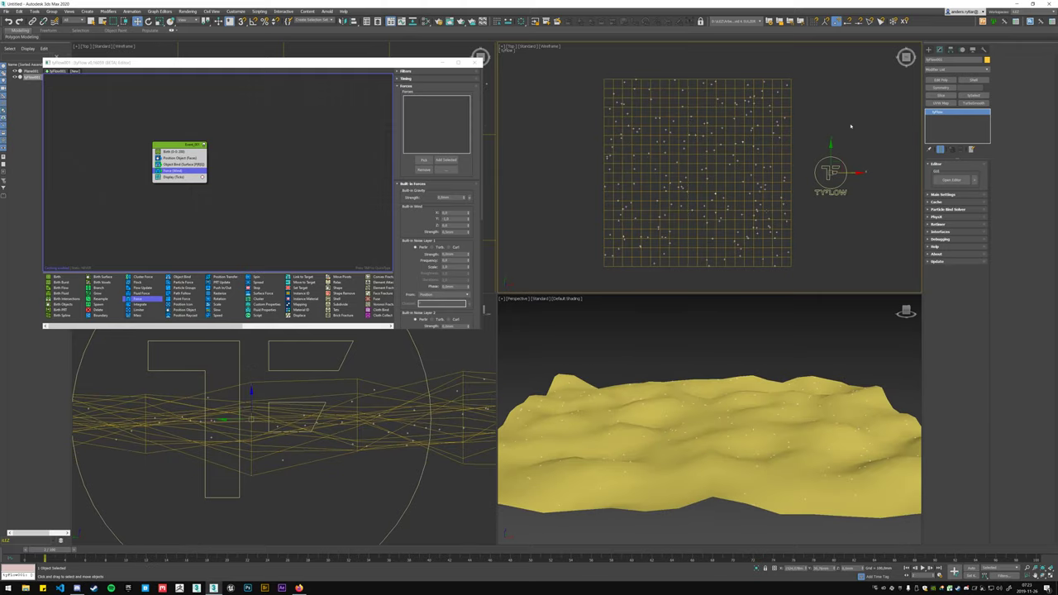
click(928, 50)
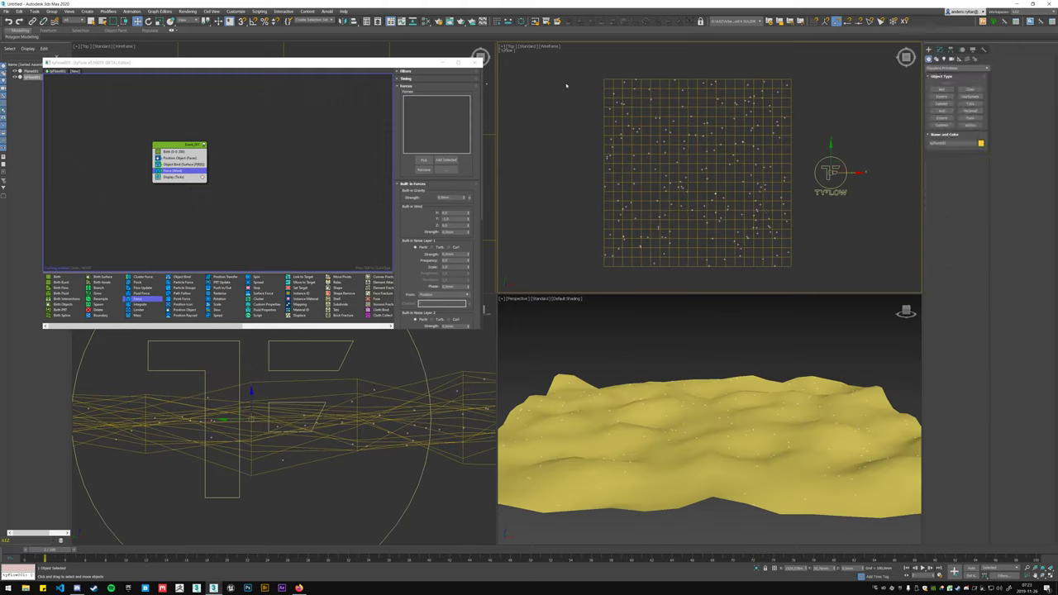
scroll(554, 94, up, 2)
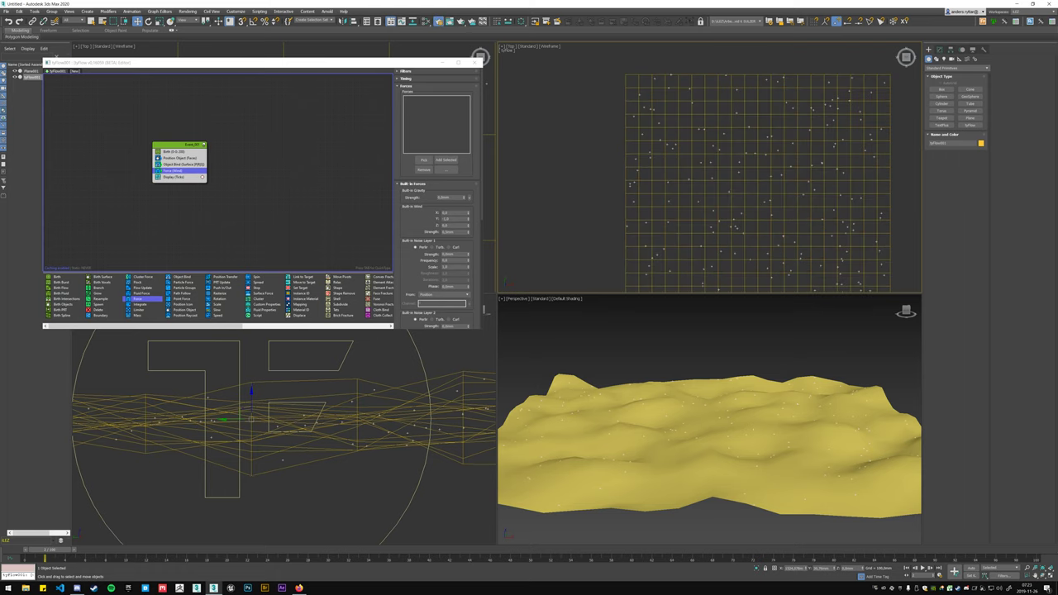
- Set FStormRender as the renderer in Render Setup
key(F10)
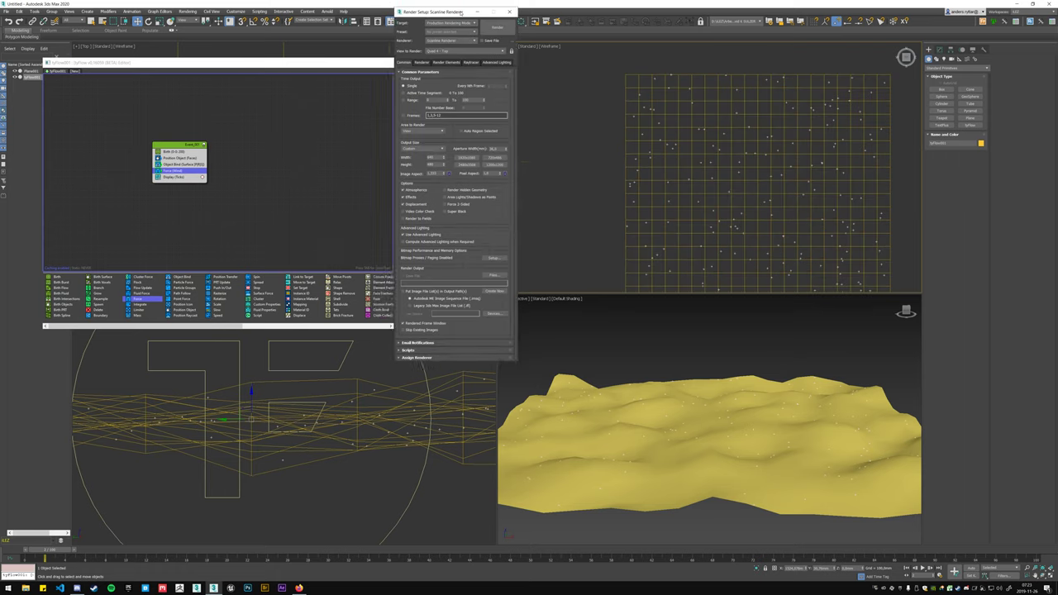
click(403, 118)
click(401, 124)
click(402, 119)
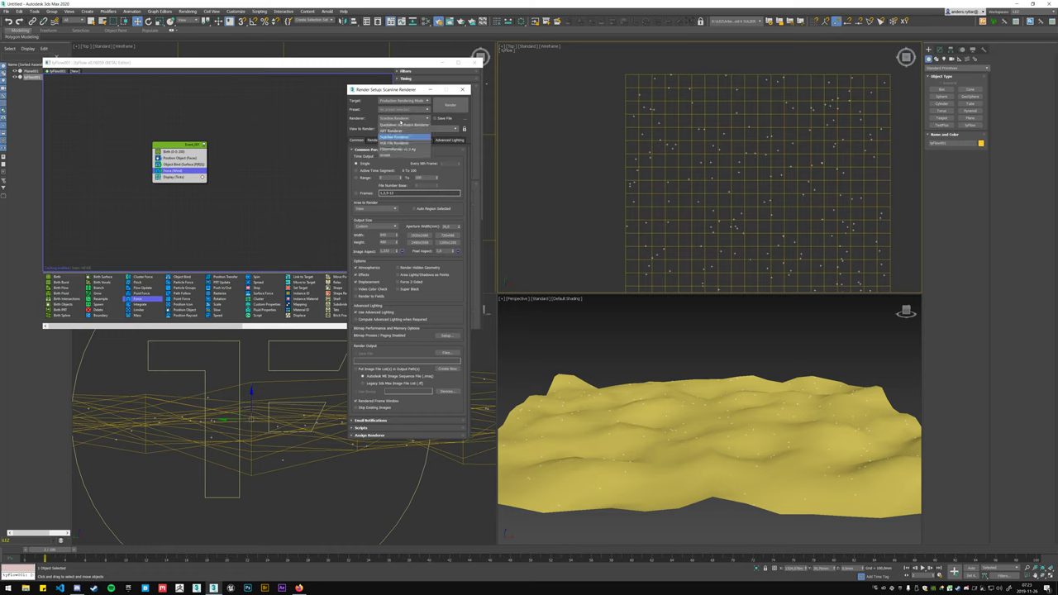
click(404, 149)
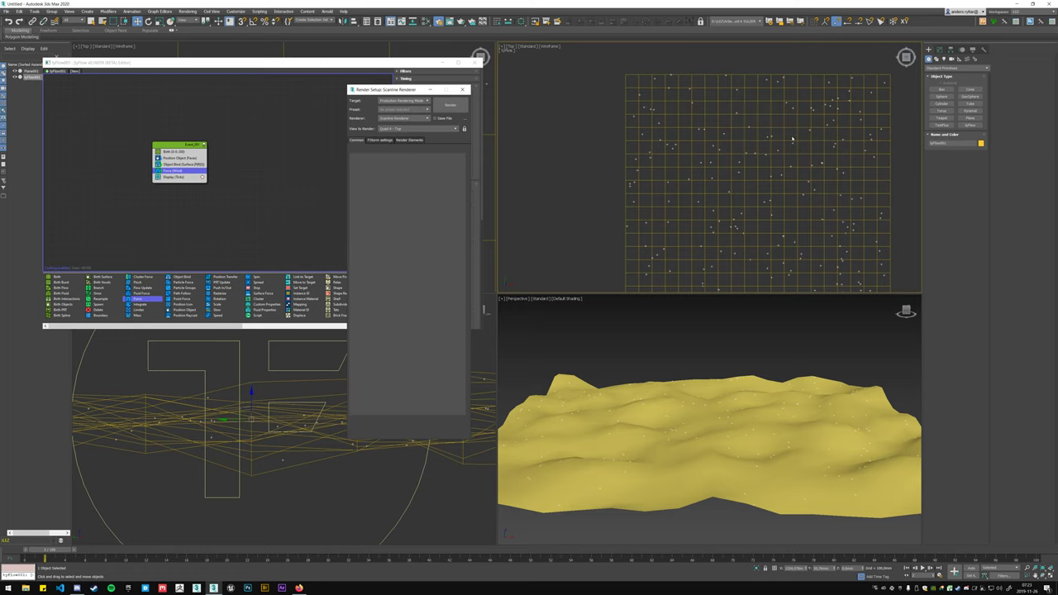
- Create an FStorm camera matching the Perspective view
right_click(760, 328)
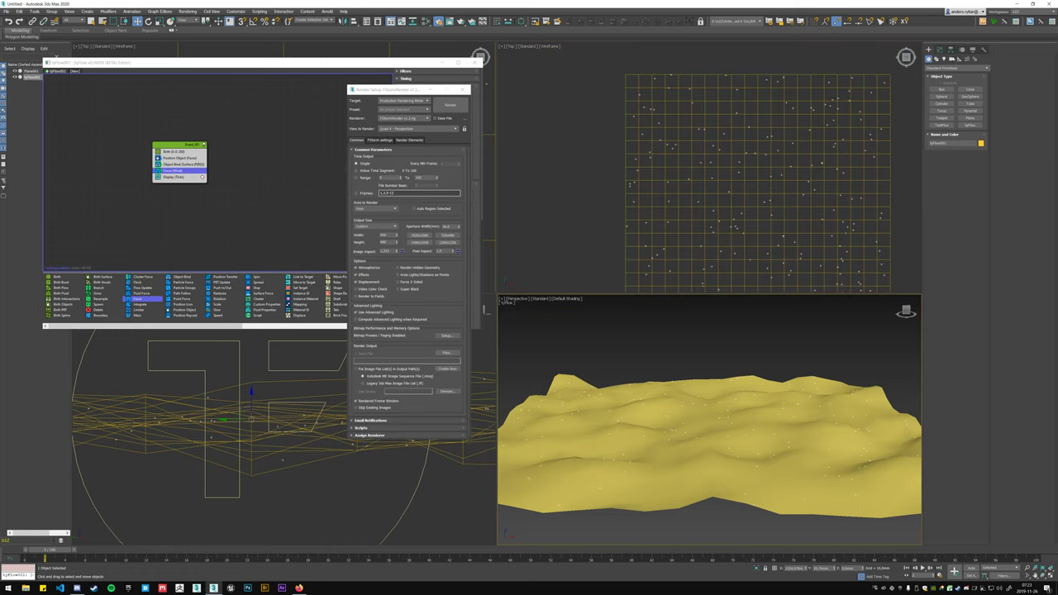
click(952, 58)
click(954, 67)
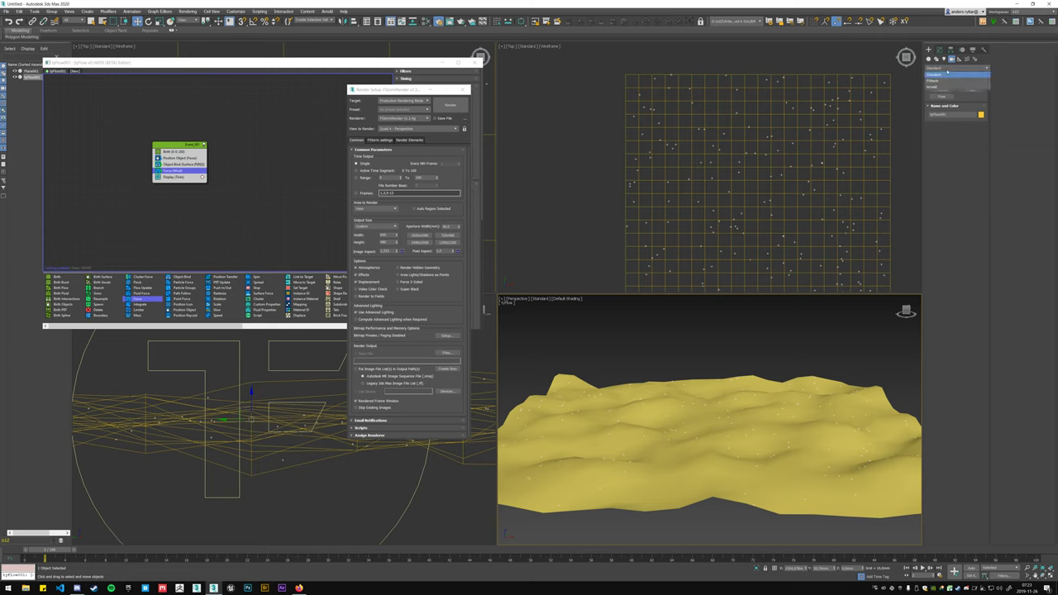
click(941, 79)
click(744, 344)
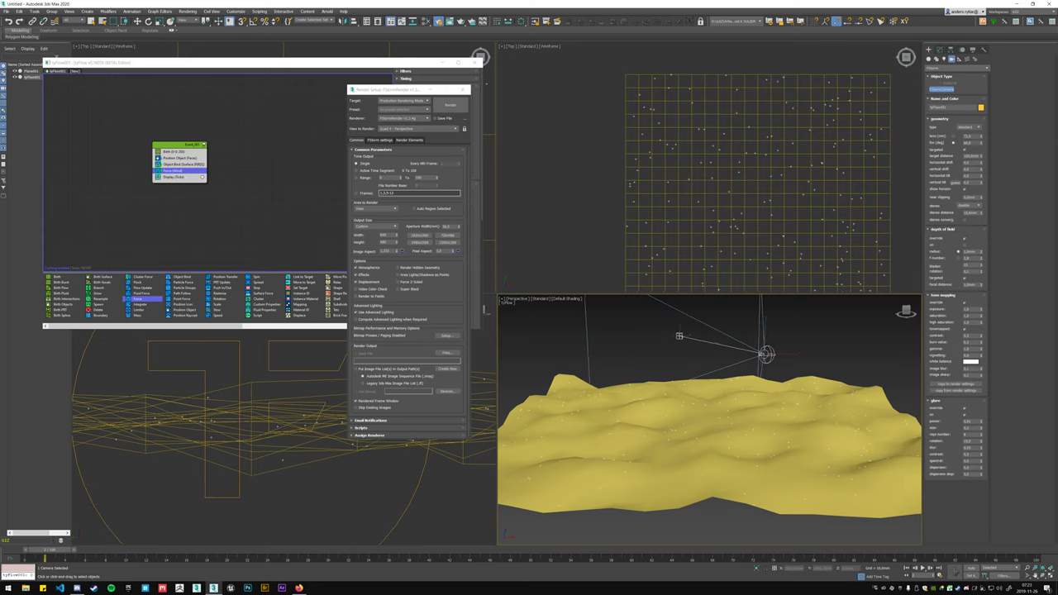
key(ctrl+c)
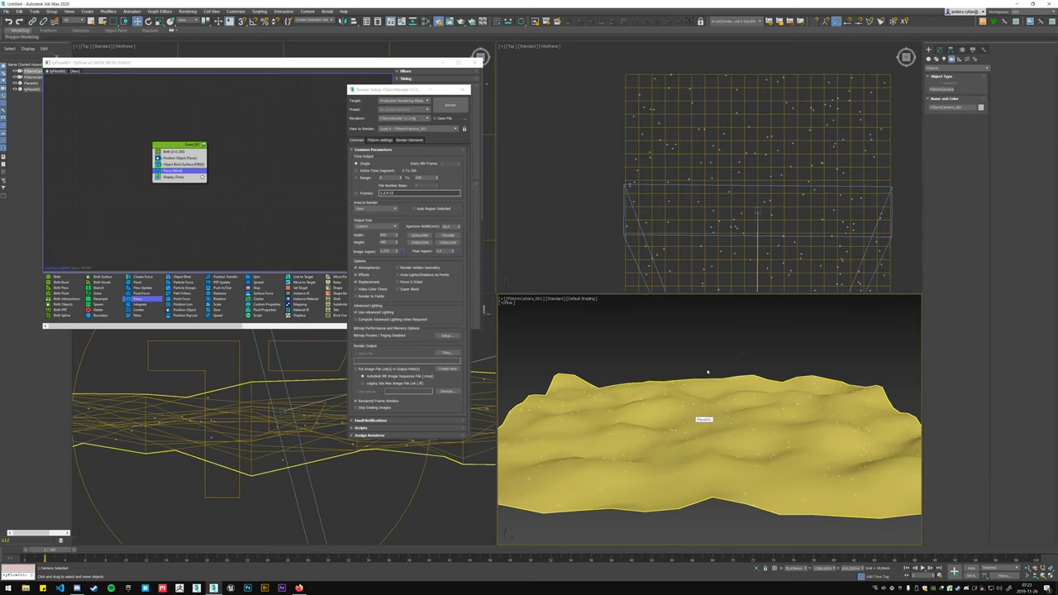
mouse_move(761, 208)
alt+middle_down()
mouse_move(726, 186)
mouse_move(695, 190)
alt+middle_up()
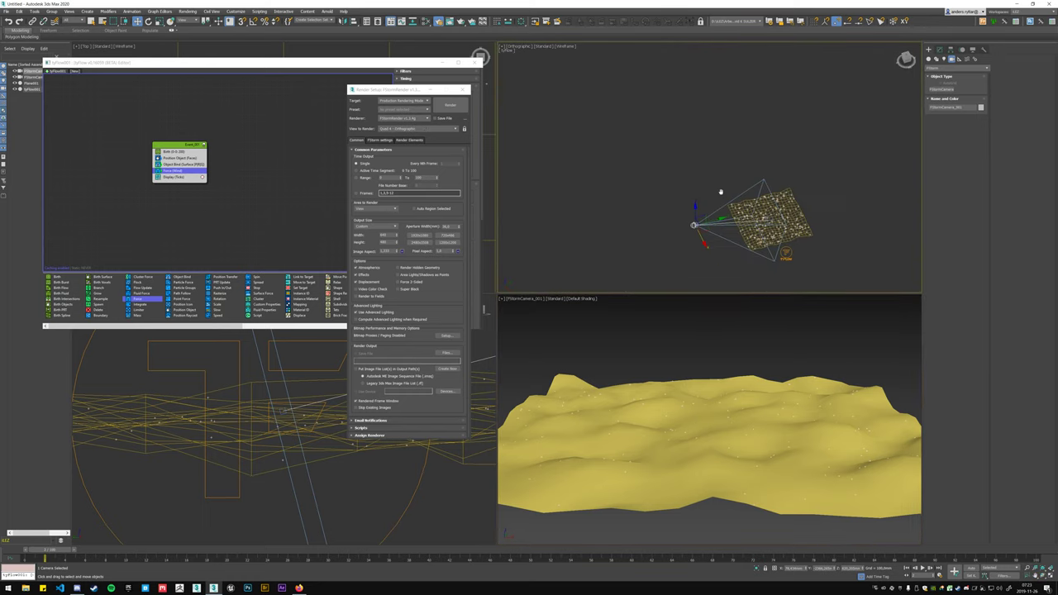
drag(693, 190, 701, 197)
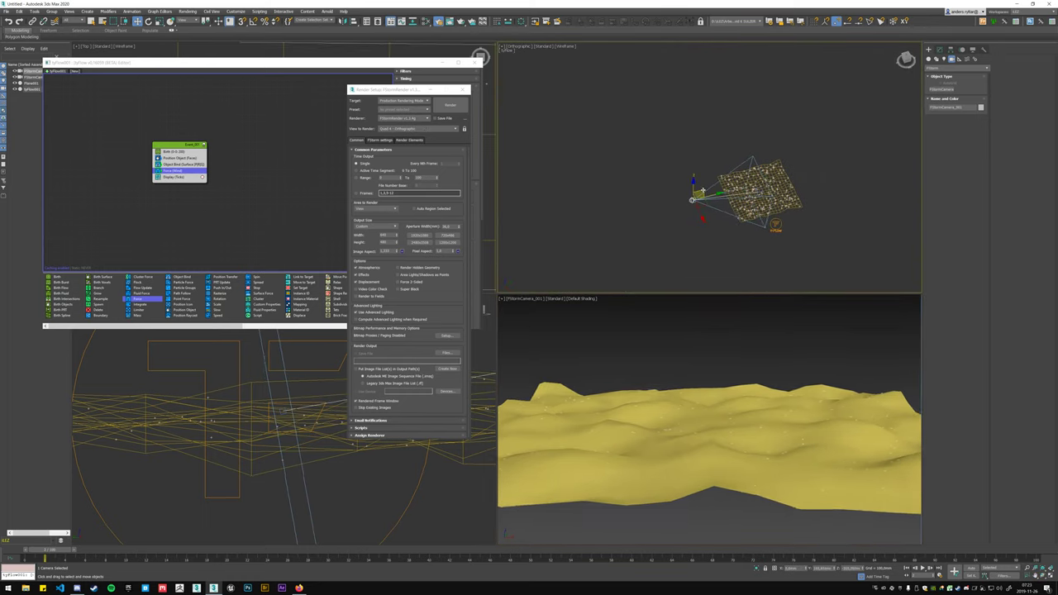
click(722, 438)
right_click(722, 438)
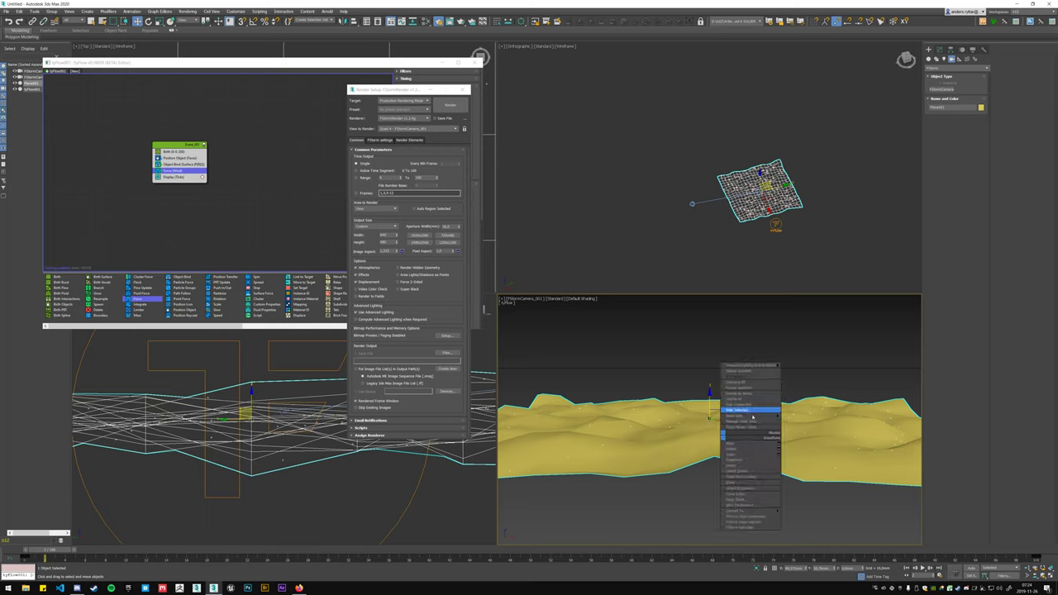
click(673, 368)
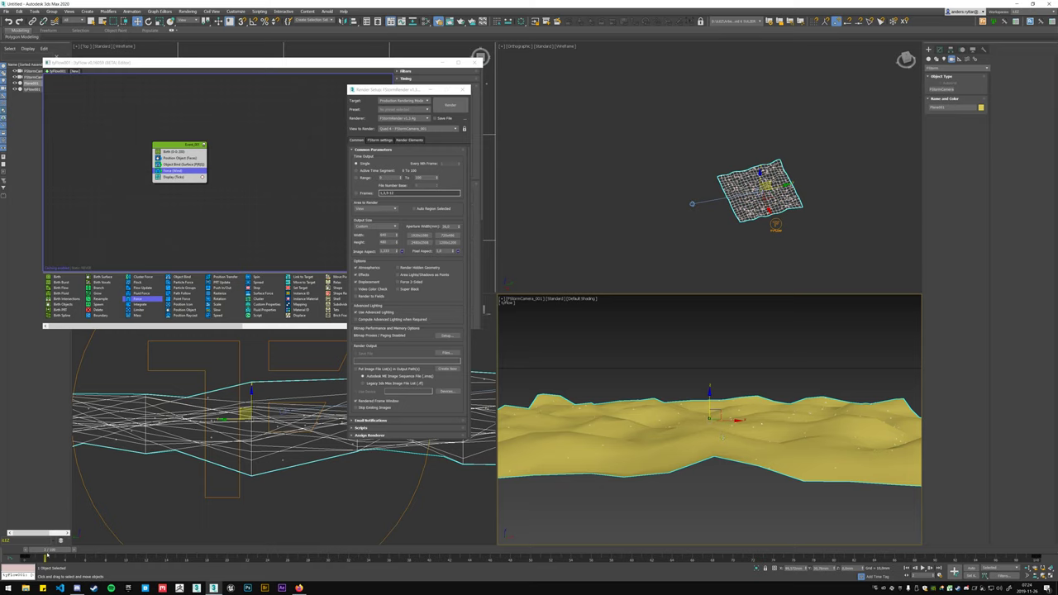
drag(45, 550, 911, 485)
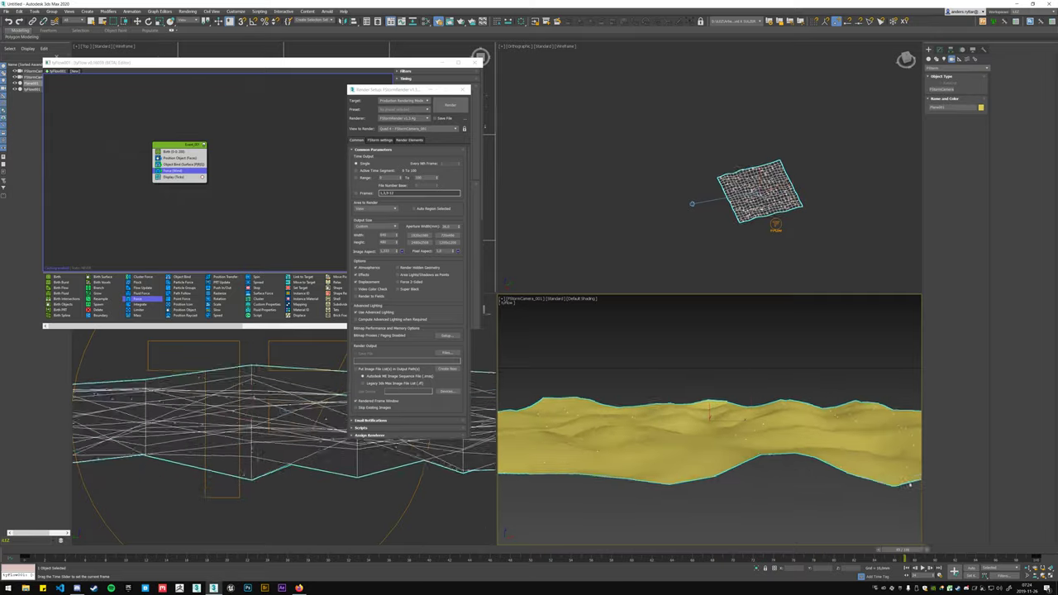
key(Home)
click(299, 588)
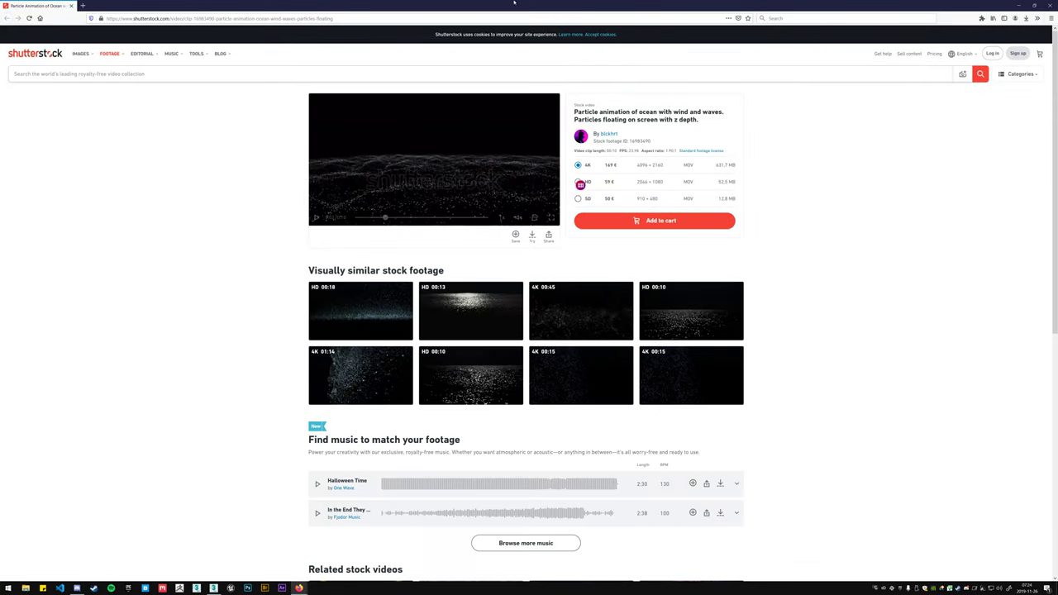
mouse_move(529, 7)
mouse_down()
mouse_move(740, 115)
mouse_move(707, 115)
mouse_up()
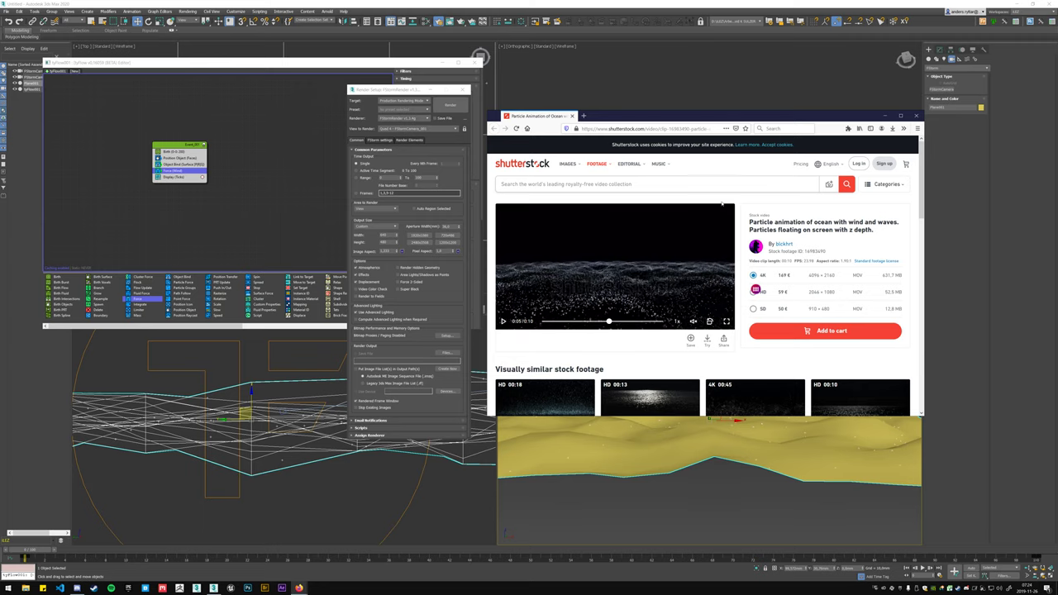
click(886, 116)
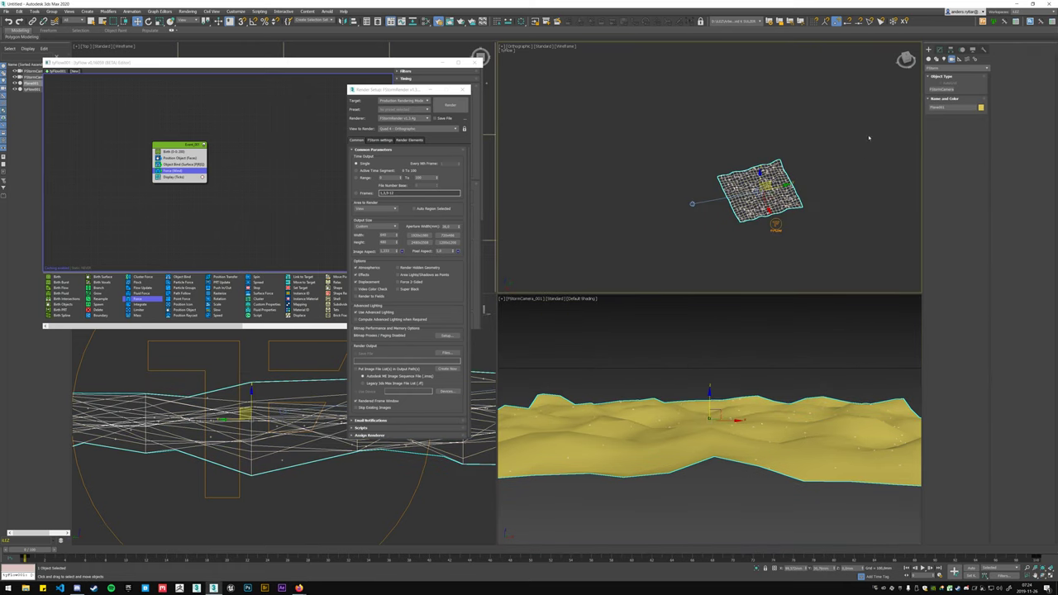
right_click(898, 45)
- Set the ocean plane's width to 1000 with 100 length and 100 width segments
click(939, 50)
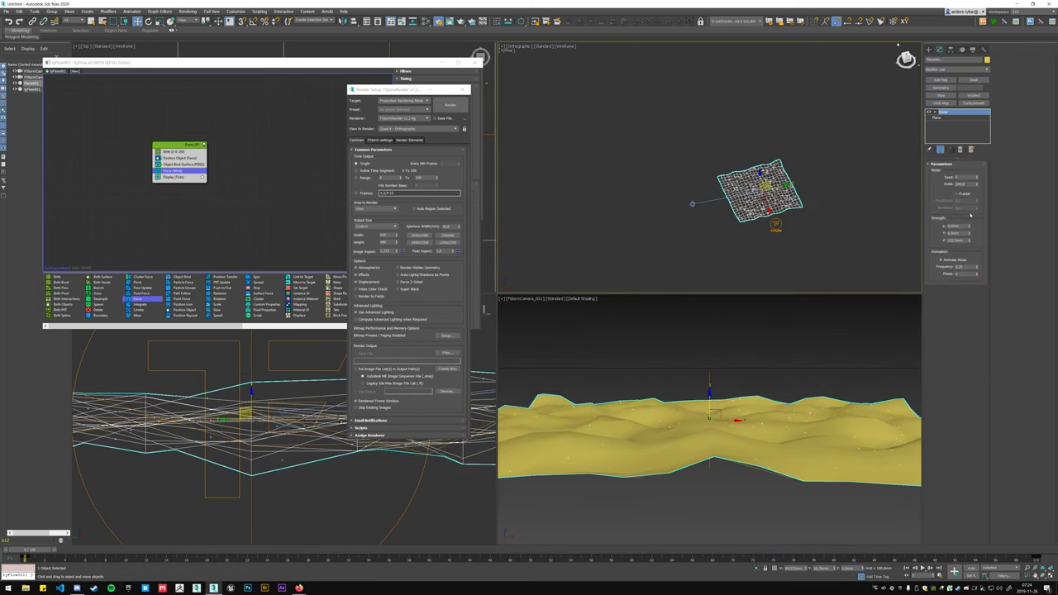
click(961, 118)
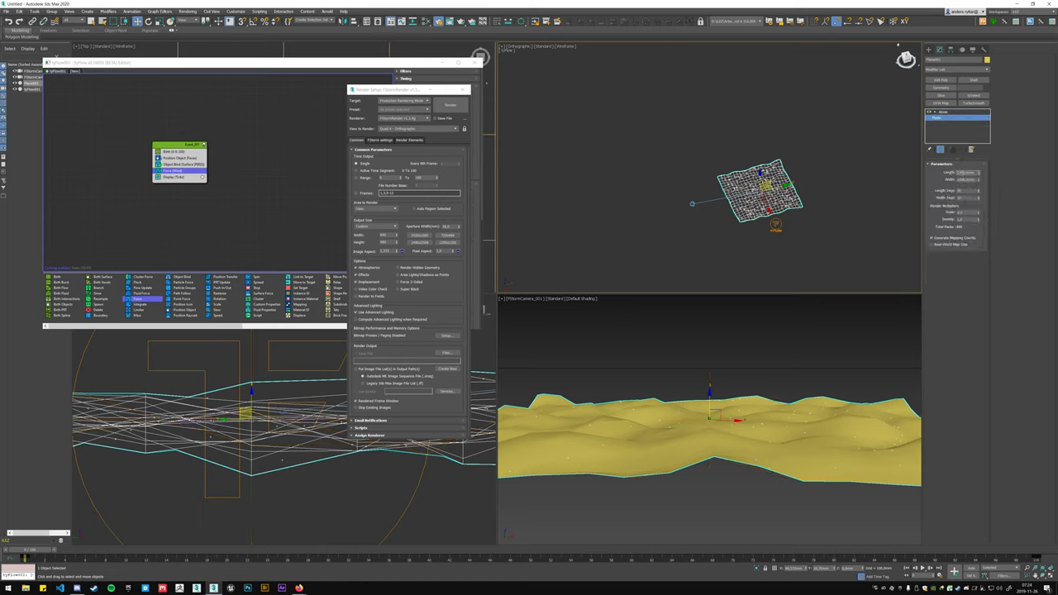
drag(979, 179, 978, 198)
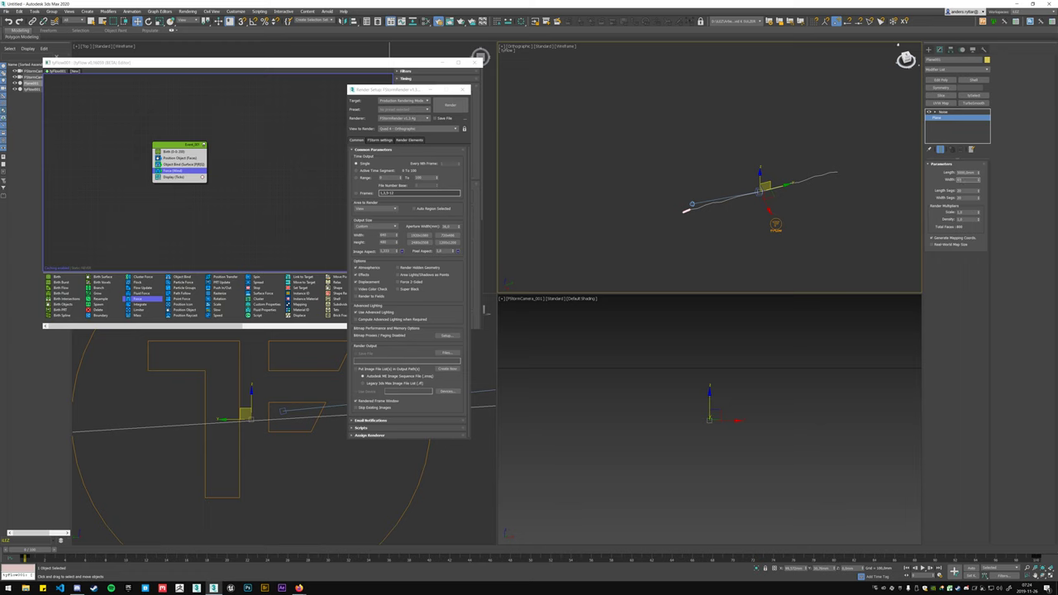
text(1000)
key(Return)
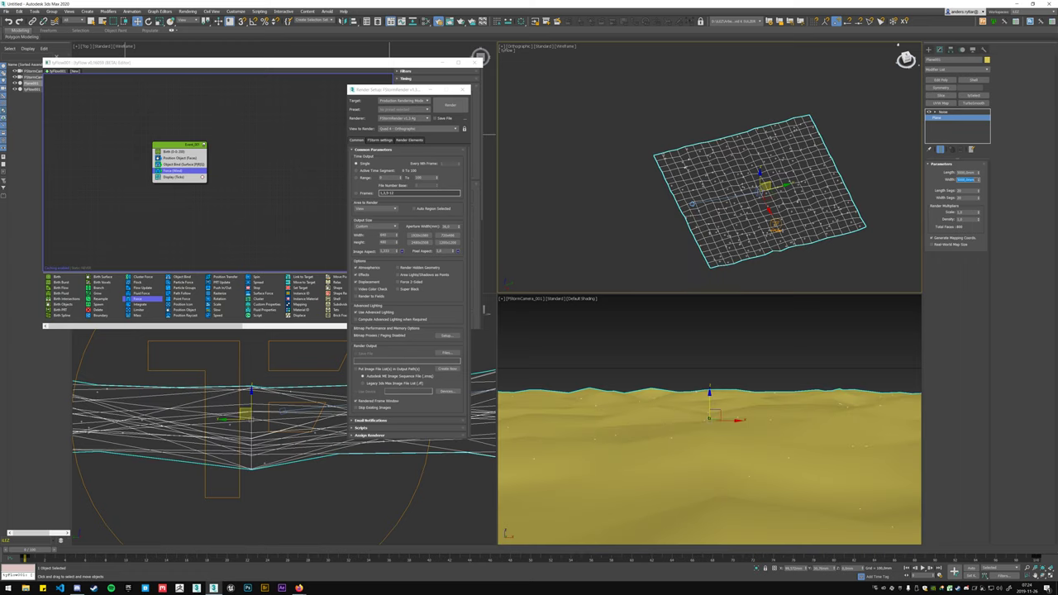
key(Tab)
text(100)
key(Tab)
text(100)
key(Return)
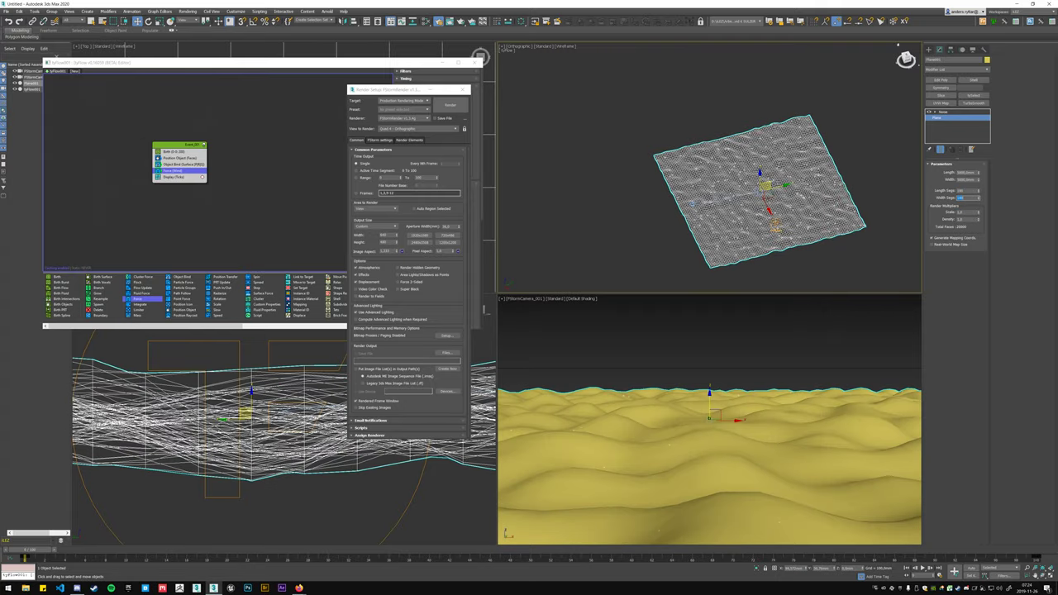
- Preview the waves, select the Noise modifier's Gizmo, and turn on Auto Key
key(/)
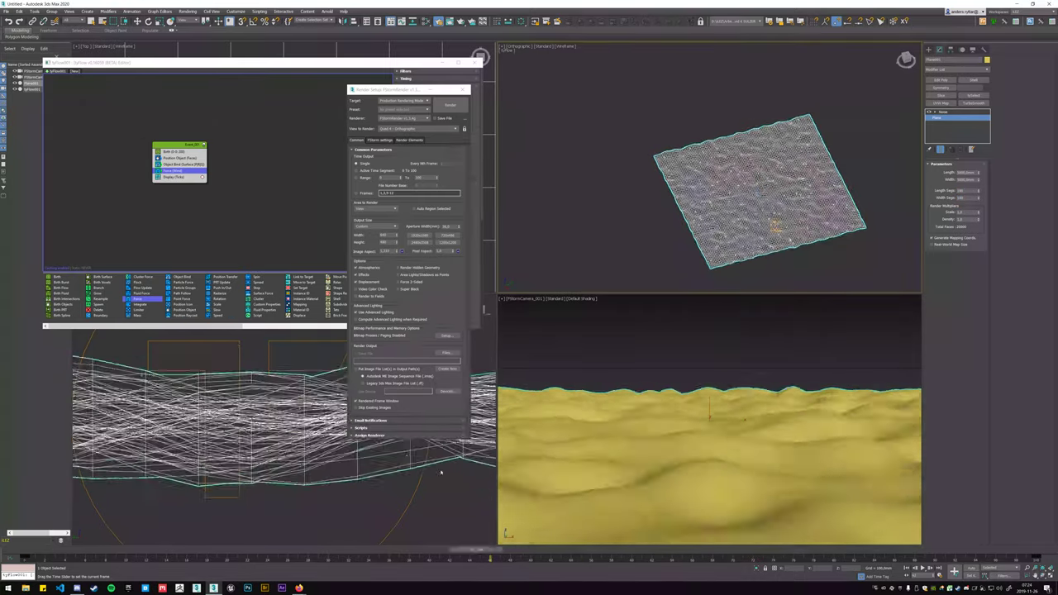
key(/)
click(951, 113)
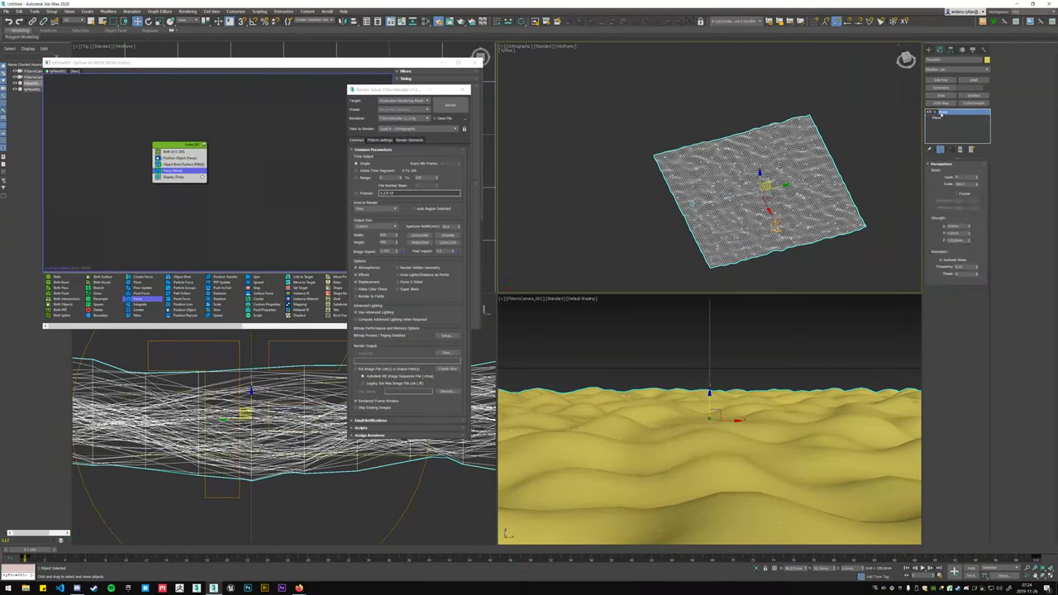
click(936, 112)
click(949, 118)
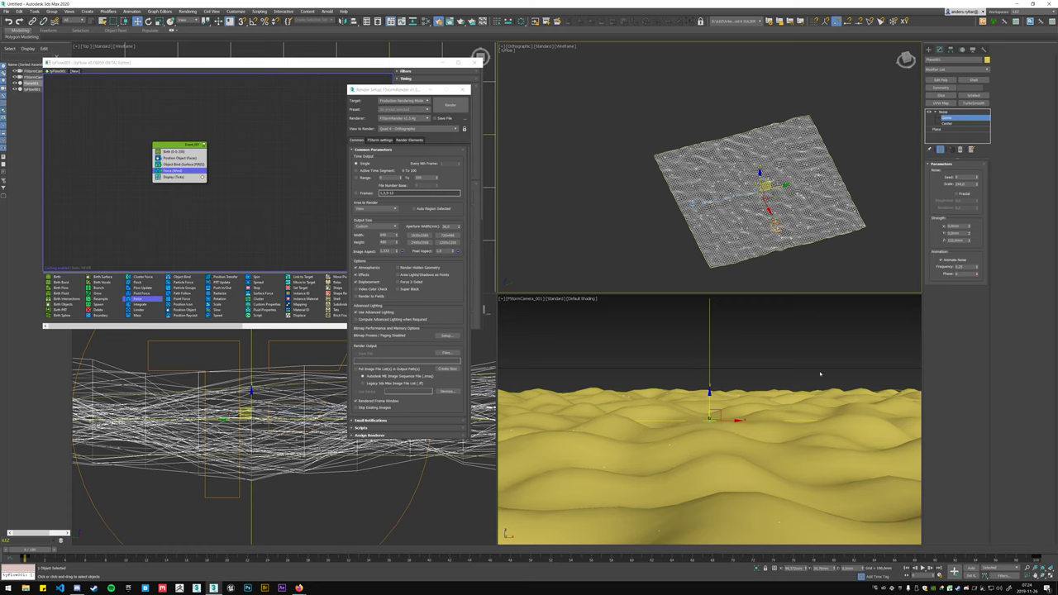
key(/)
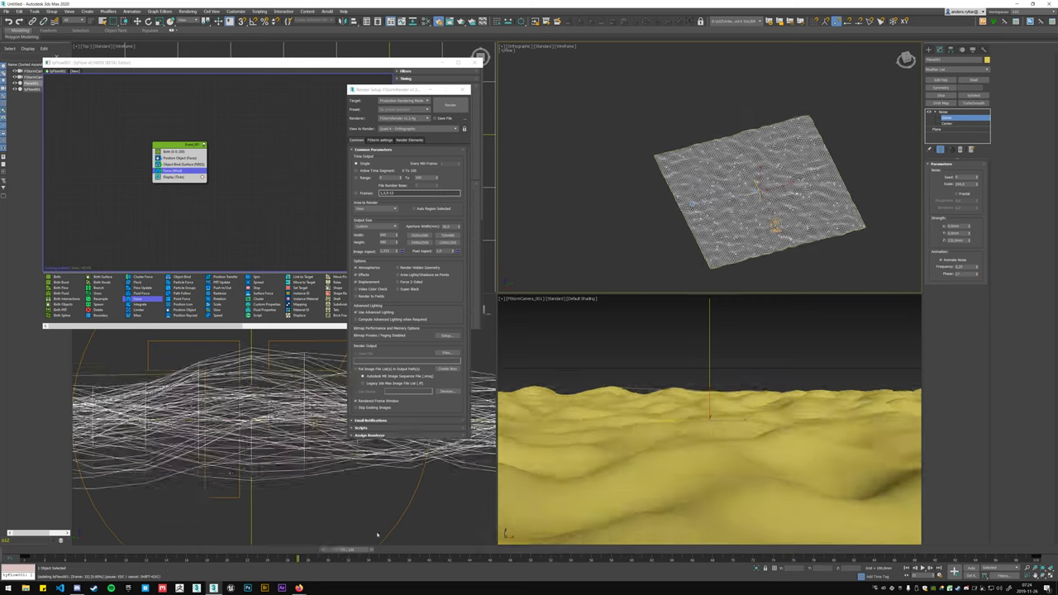
key(Home)
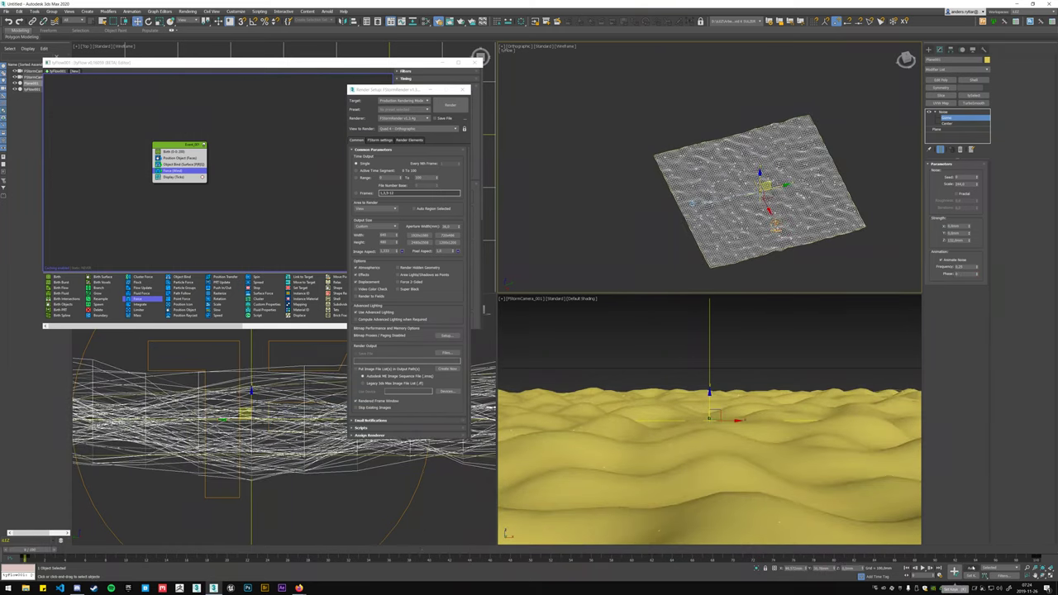
key(n)
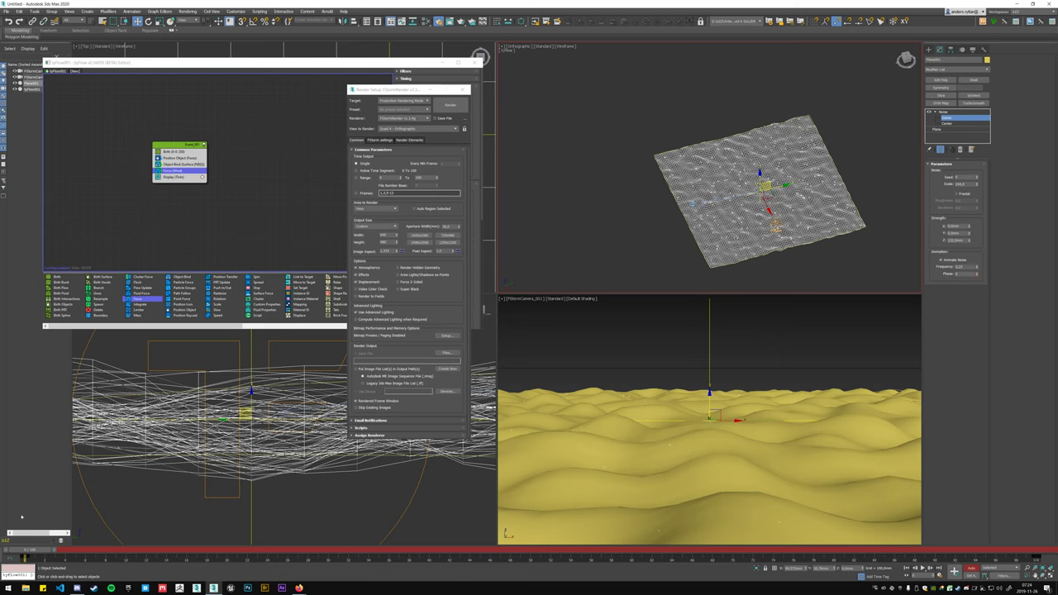
- Jump to frame 100, zoom in on the ocean plane, then scrub to mid-animation
key(End)
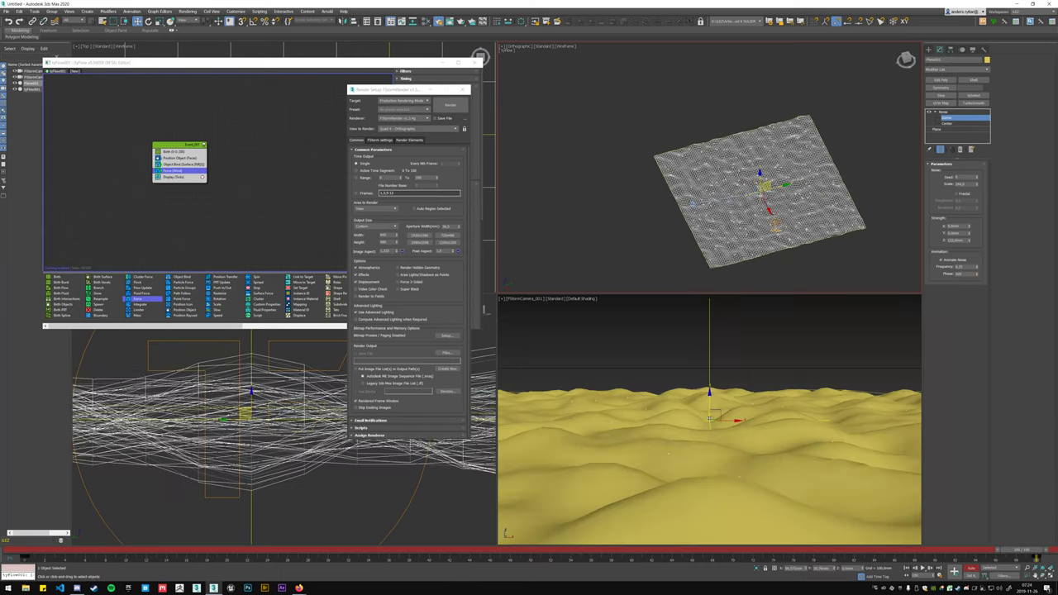
alt+middle_drag(760, 225, 769, 216)
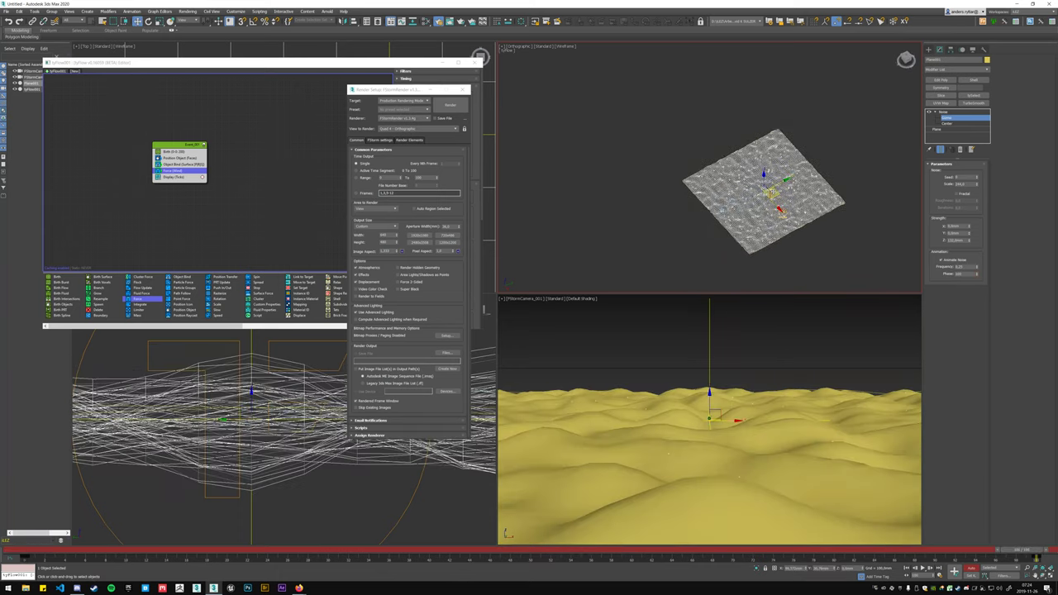
scroll(761, 225, up, 3)
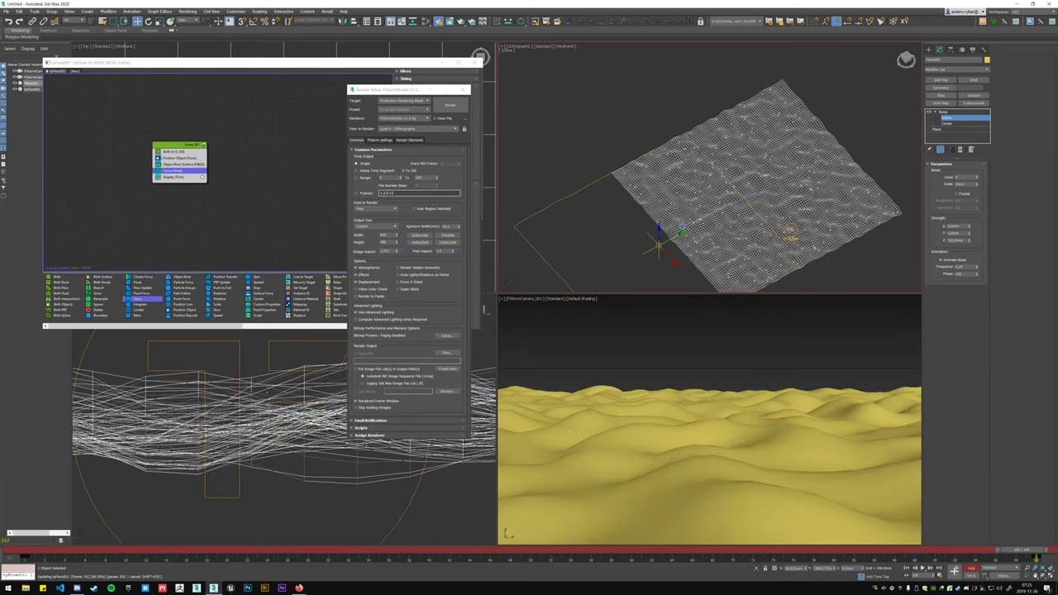
click(25, 549)
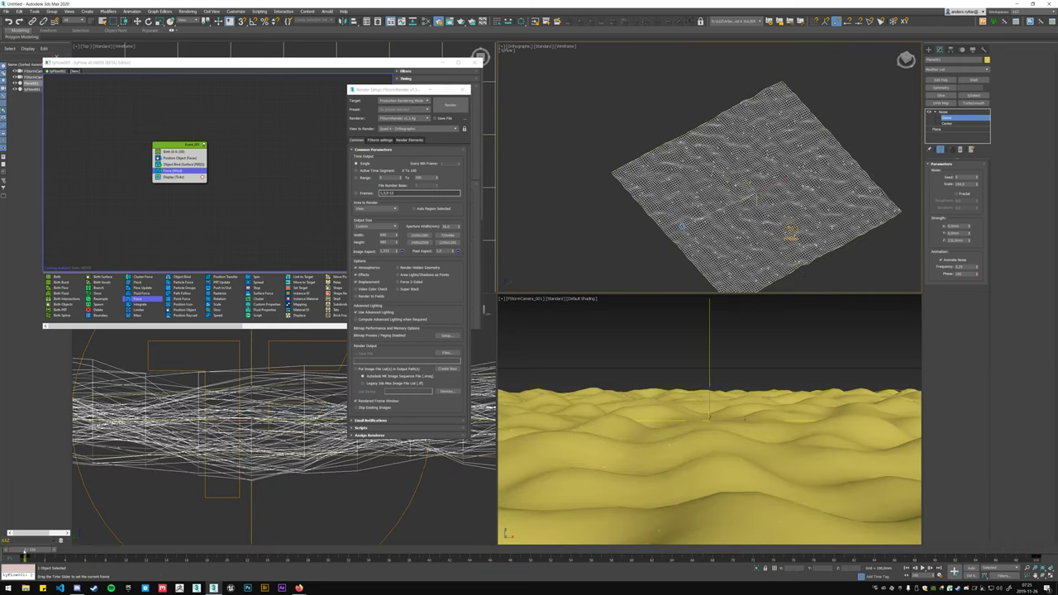
mouse_move(24, 550)
mouse_down()
mouse_move(390, 527)
mouse_move(711, 527)
mouse_up()
- Show the Force (Wind) operator's settings and scrub forward to watch the particles
key(w)
click(181, 164)
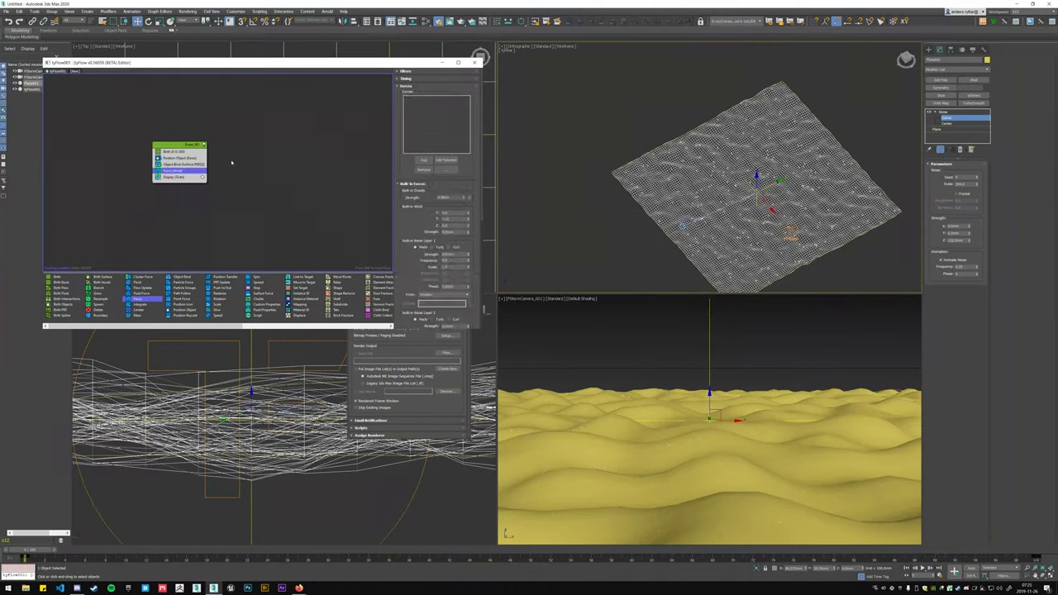
click(172, 171)
mouse_move(38, 552)
mouse_down()
mouse_move(365, 534)
mouse_move(301, 511)
mouse_move(144, 516)
mouse_move(565, 463)
mouse_up()
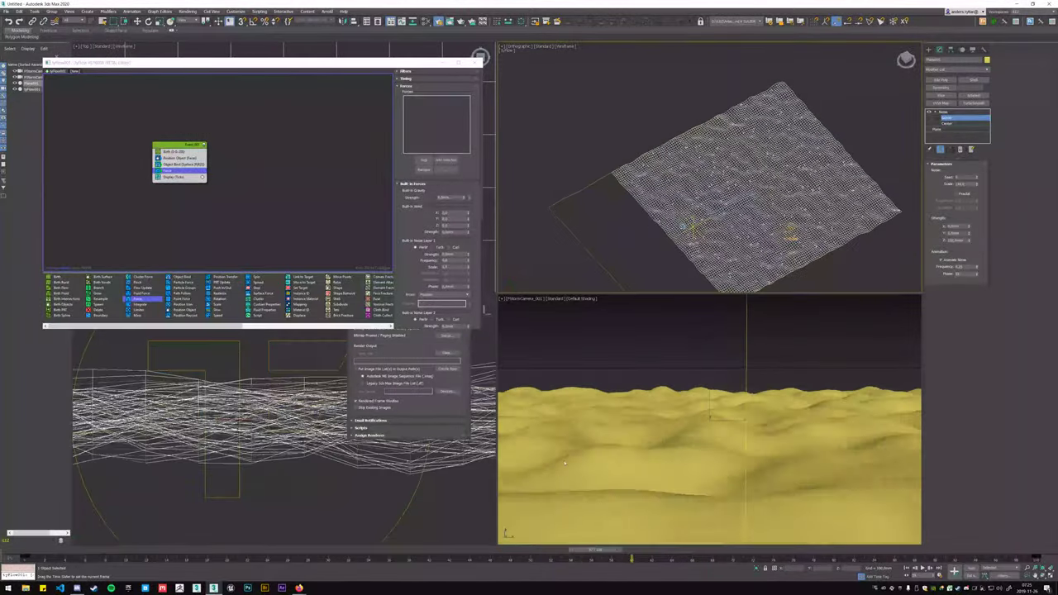
right_click(565, 463)
key(alt+Tab)
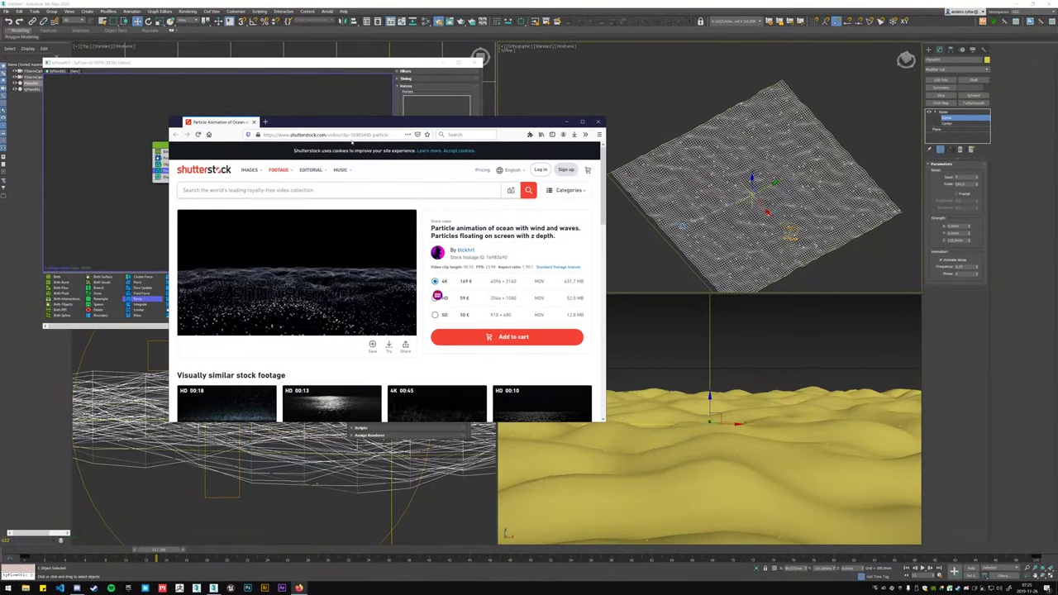
click(186, 328)
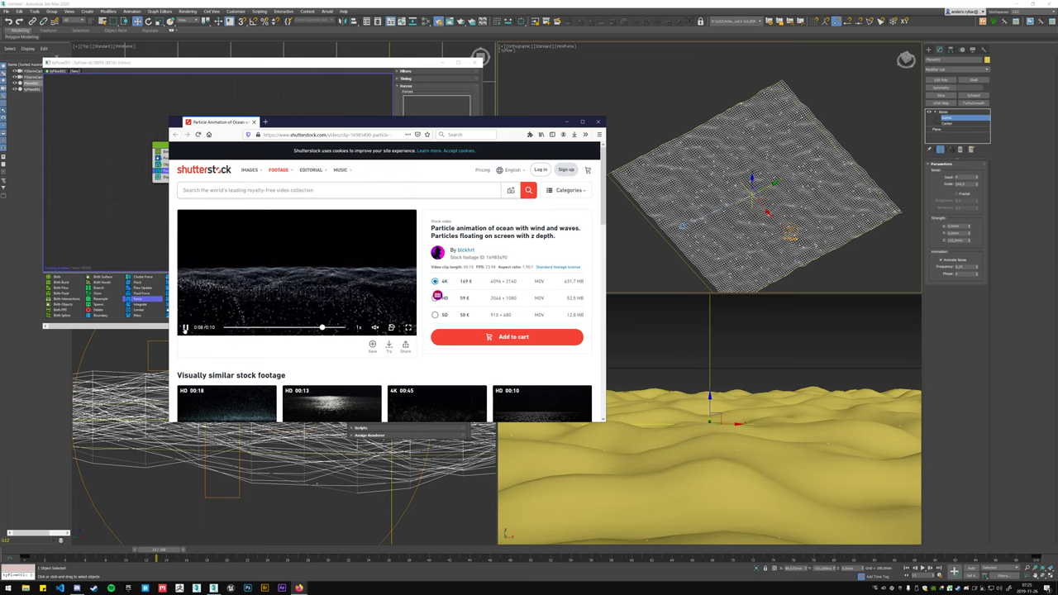
key(alt+Tab)
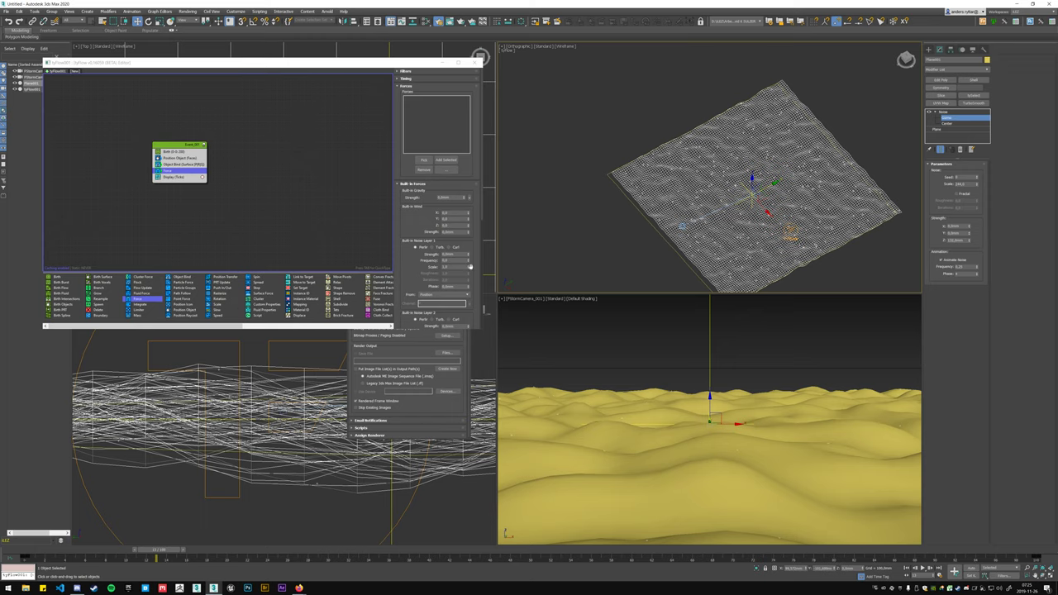
- Set the built-in wind to -1 on Y with strength 1, then scrub to see its effect
click(444, 219)
key(Tab)
key(Tab)
text(1)
key(Return)
drag(155, 549, 259, 545)
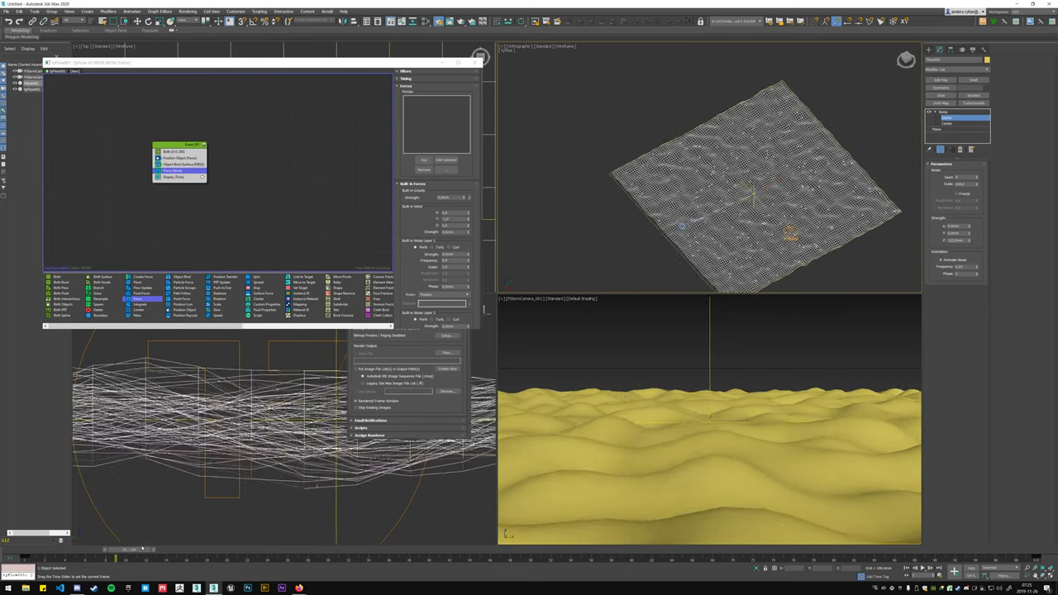
- Adjust the Object Bind Surface friction percentage and scrub the timeline to test the binding
click(189, 165)
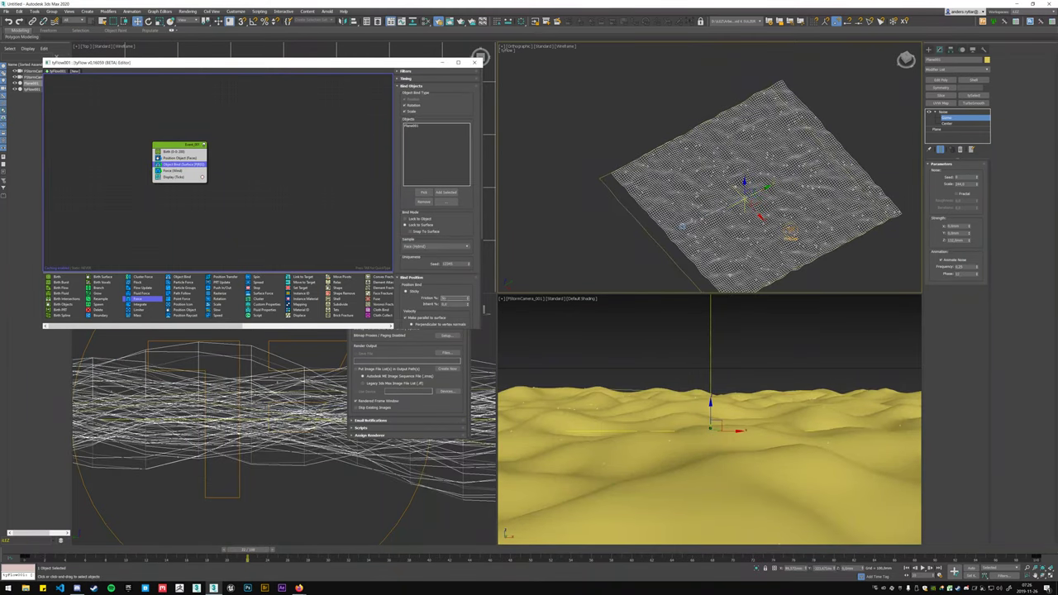
click(451, 299)
mouse_move(44, 550)
mouse_down()
mouse_move(7, 551)
mouse_move(712, 553)
mouse_move(177, 576)
mouse_up()
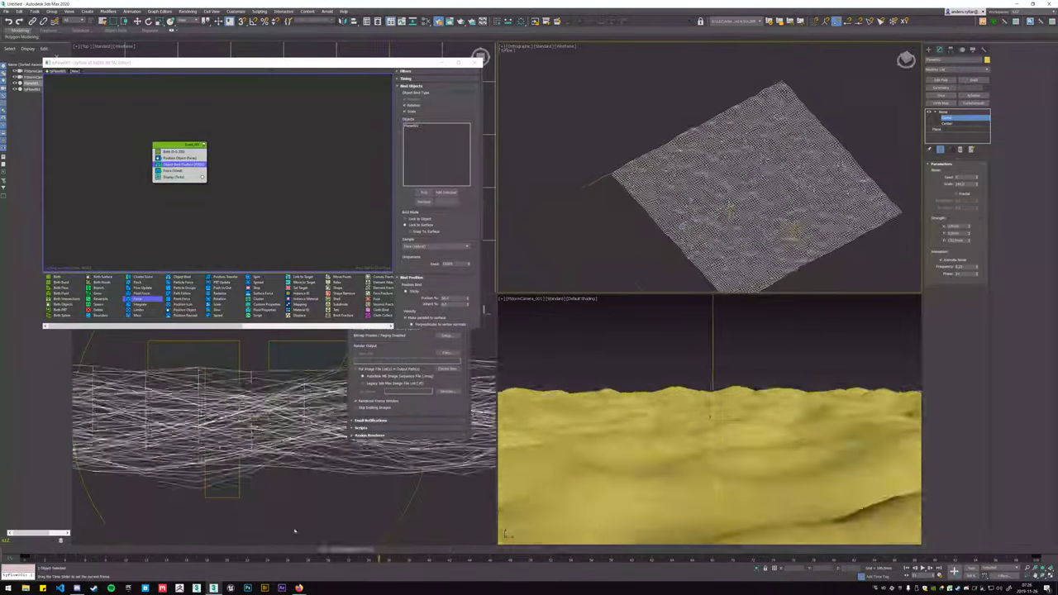
drag(177, 577, 75, 571)
- Tune the bind position percentage, scrub to check the result, then display the Birth operator settings
double_click(451, 298)
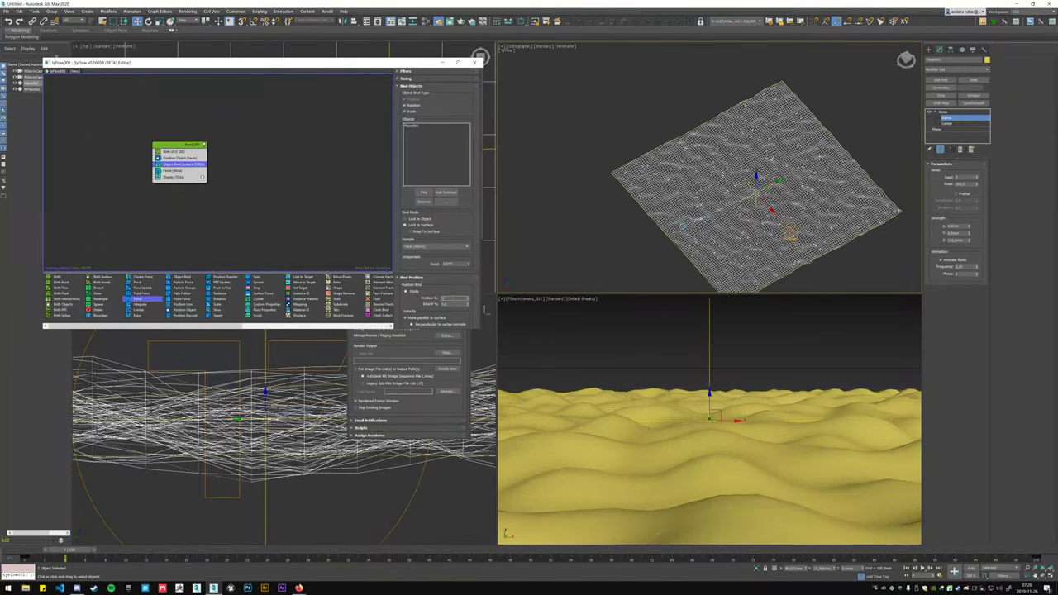
mouse_move(66, 551)
mouse_down()
mouse_move(358, 550)
mouse_move(259, 534)
mouse_move(452, 514)
mouse_up()
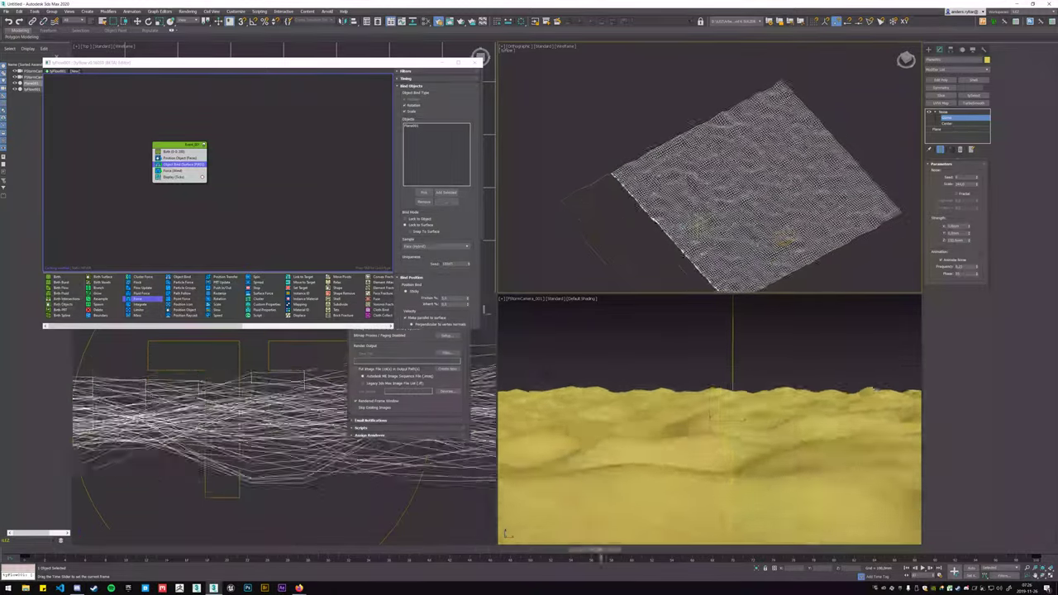
drag(453, 514, 186, 550)
click(56, 59)
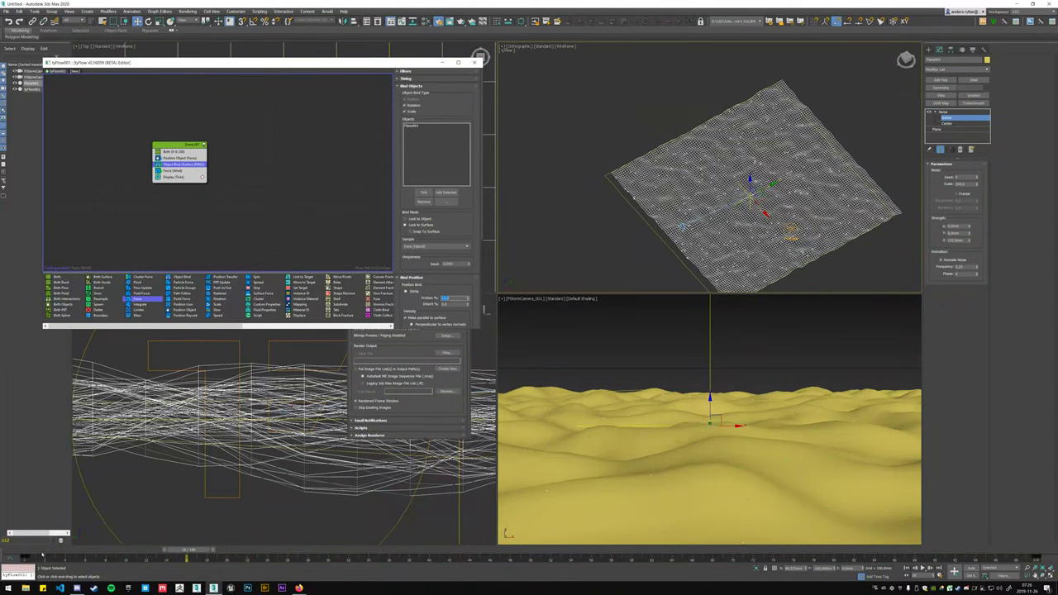
mouse_move(188, 550)
mouse_down()
mouse_move(603, 549)
mouse_move(29, 550)
mouse_up()
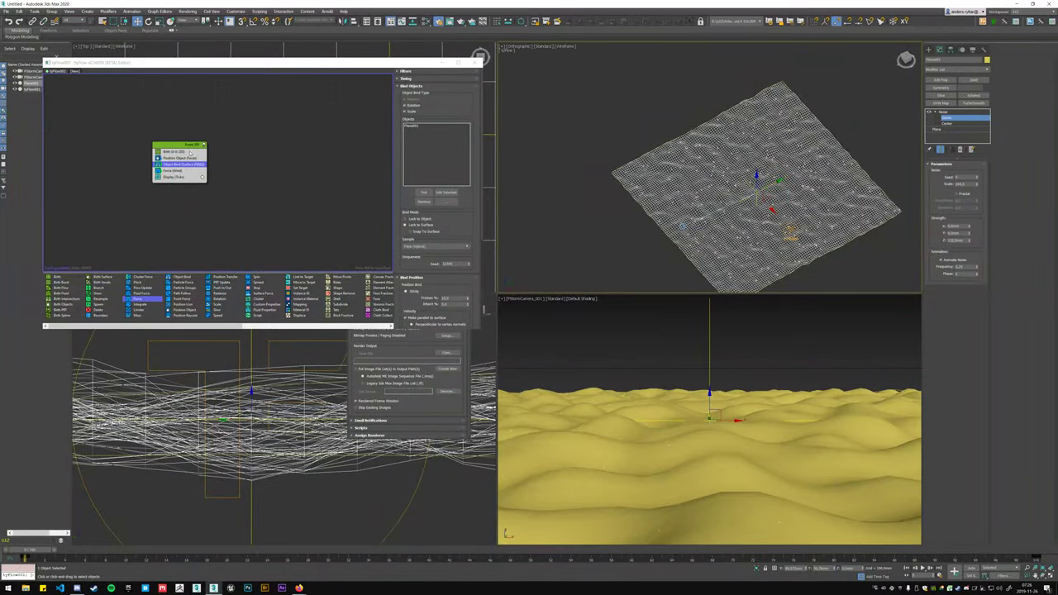
click(190, 152)
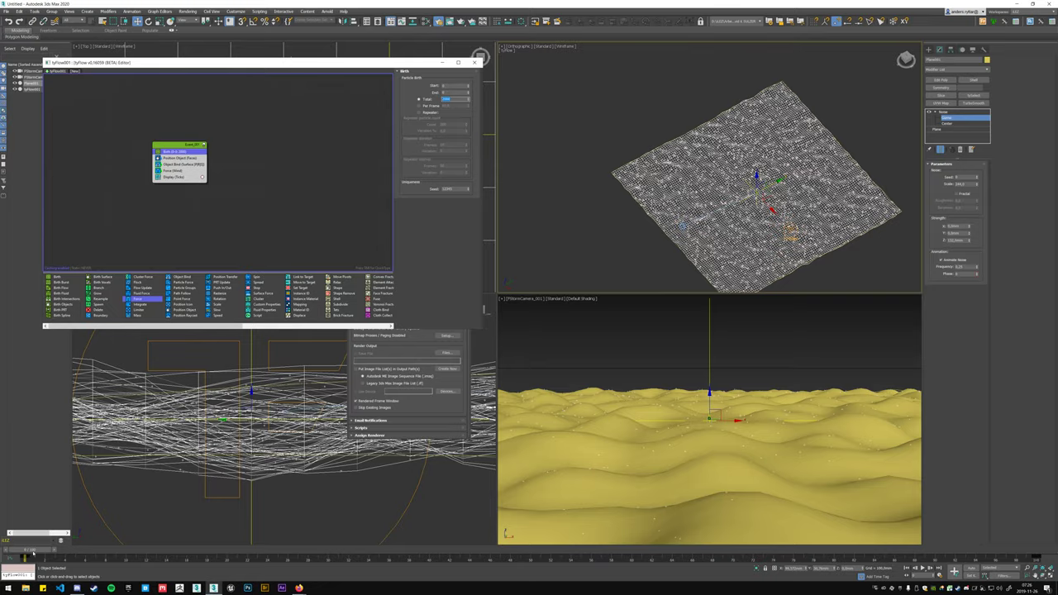
mouse_move(31, 550)
mouse_down()
mouse_move(405, 535)
mouse_move(2, 527)
mouse_up()
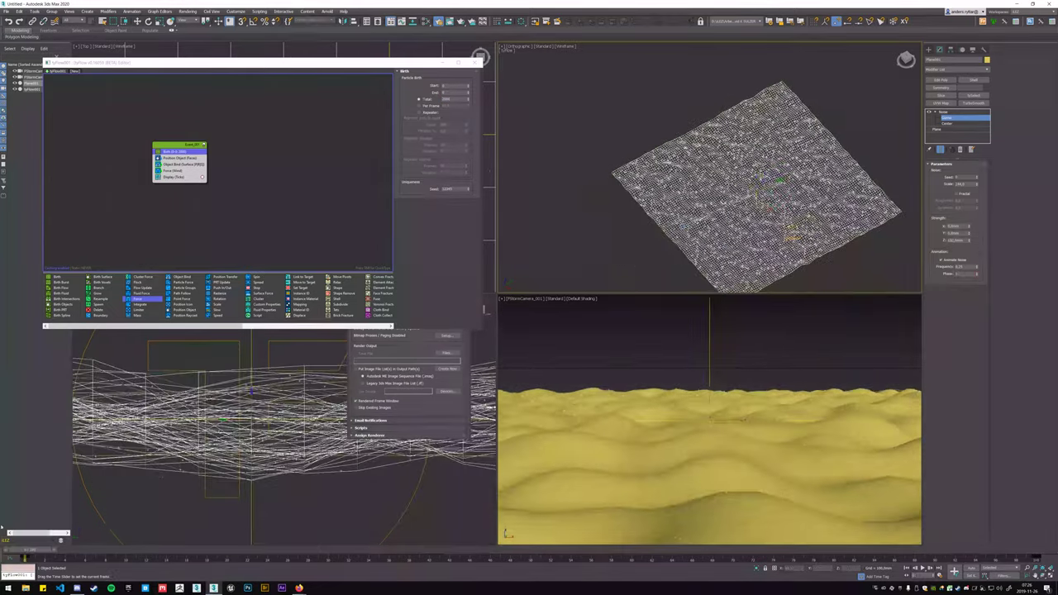
- Hide the ocean plane through its object properties and advance to mid-timeline
key(w)
right_click(850, 177)
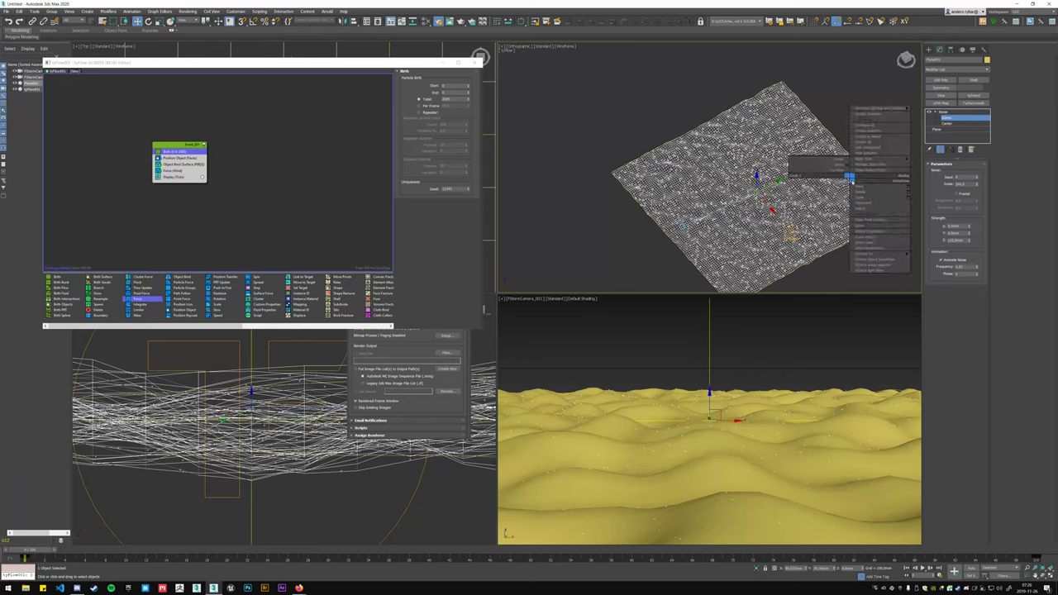
click(875, 221)
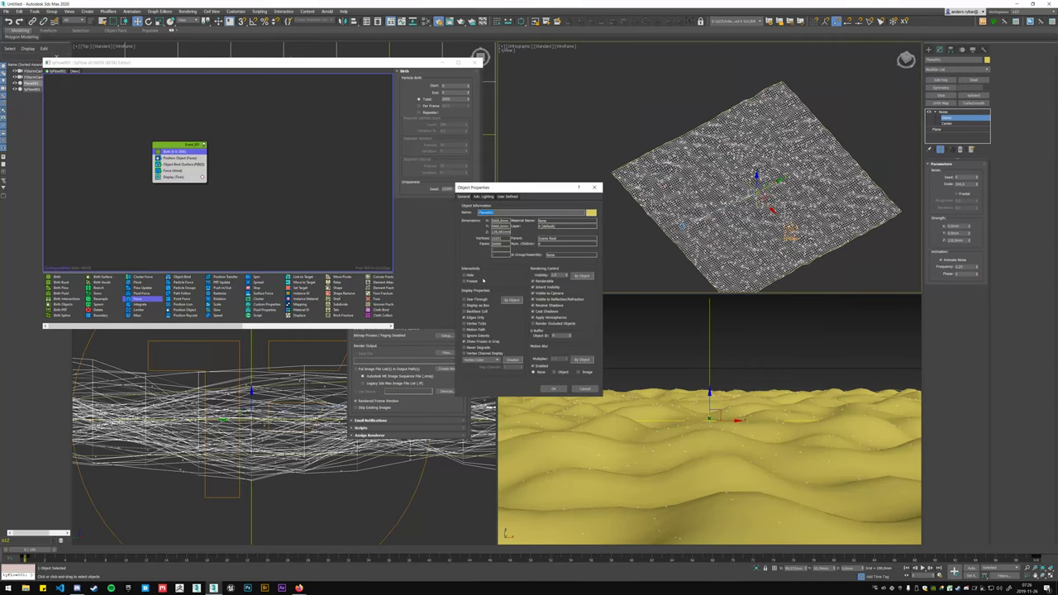
click(467, 276)
click(552, 388)
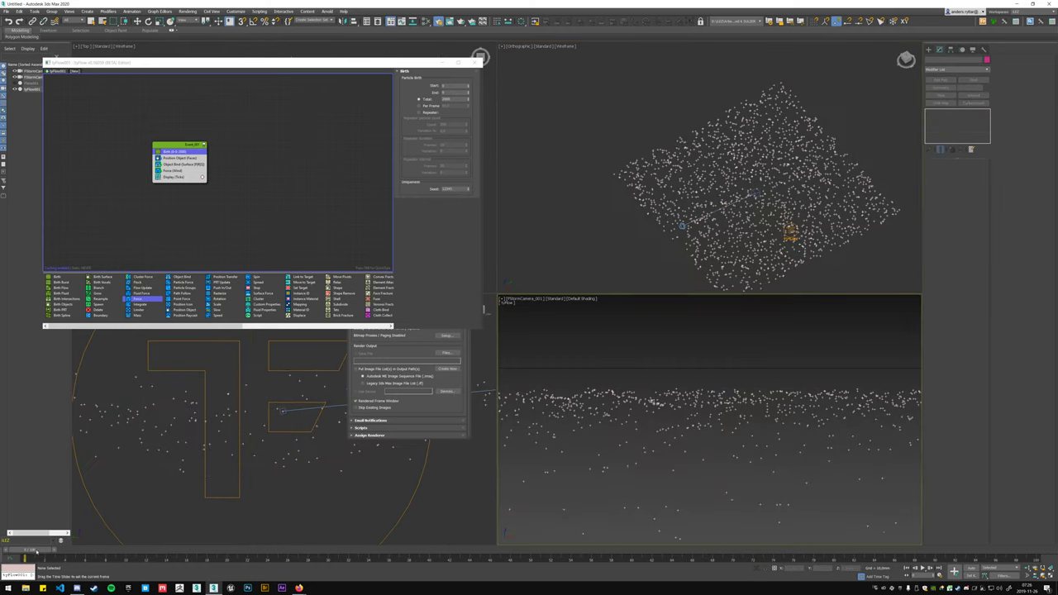
mouse_move(36, 552)
mouse_down()
mouse_move(449, 550)
mouse_move(29, 473)
mouse_up()
- Set the Birth operator's End frame to 100 and scrub to check the gradual emission
key(w)
click(453, 85)
text(100)
key(Return)
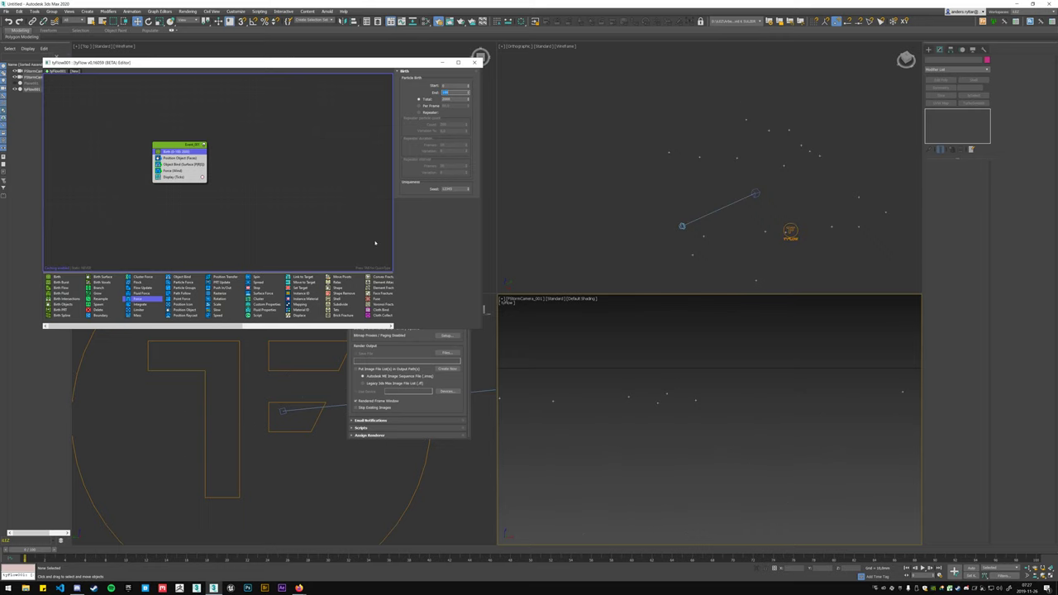
drag(20, 550, 653, 550)
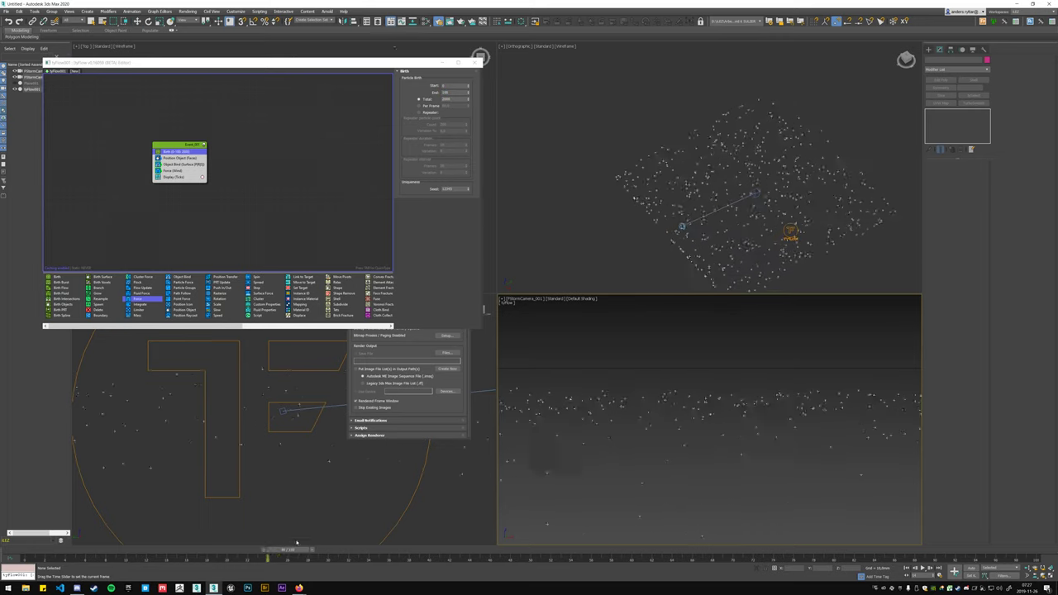
drag(674, 502, 151, 500)
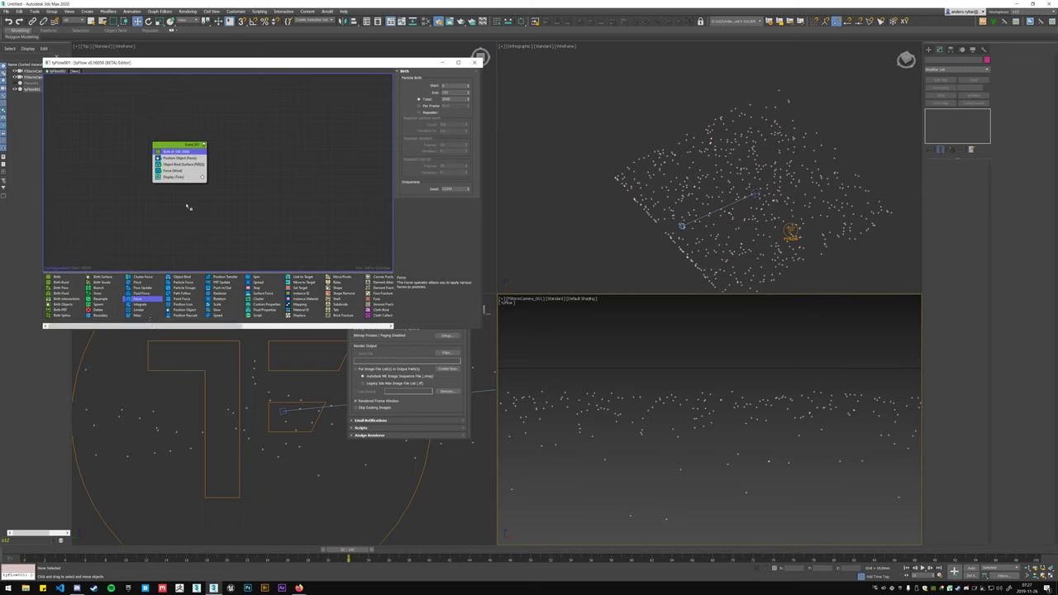
- Add a curl noise Force operator to Event_001 and check it around frame 15
drag(136, 300, 181, 177)
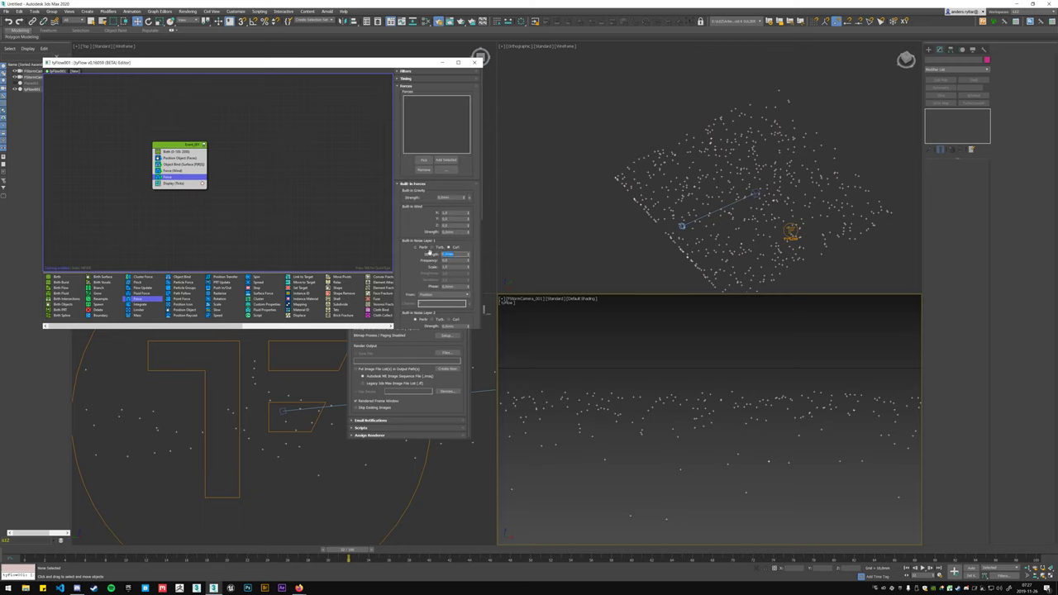
mouse_move(41, 550)
mouse_down()
mouse_move(471, 548)
mouse_move(879, 447)
mouse_move(414, 505)
mouse_move(347, 463)
mouse_up()
click(178, 151)
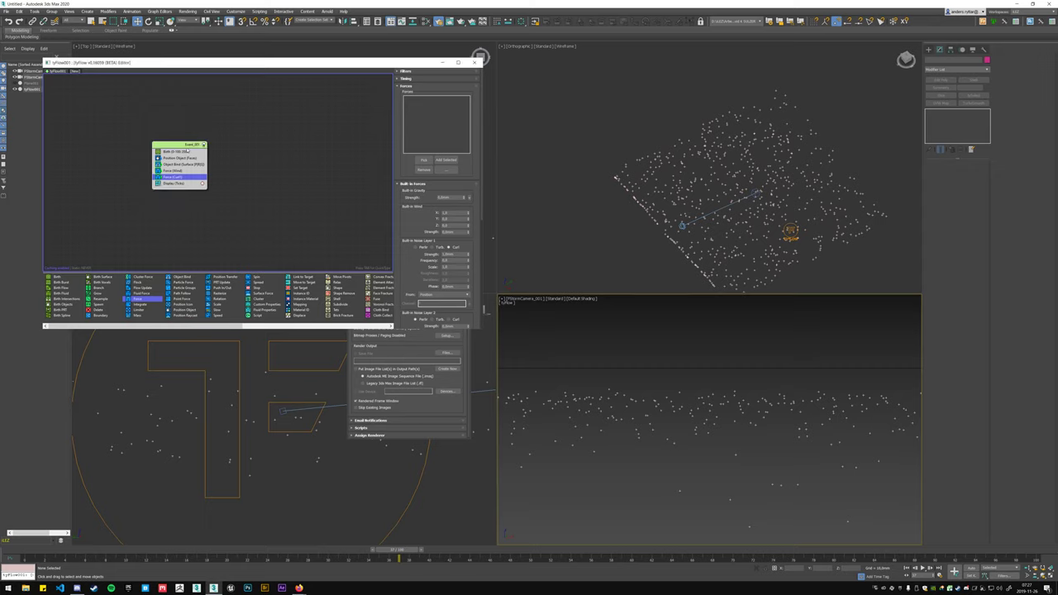
- Raise the Birth Total to 2000, then increase it further for a denser particle cover
double_click(455, 100)
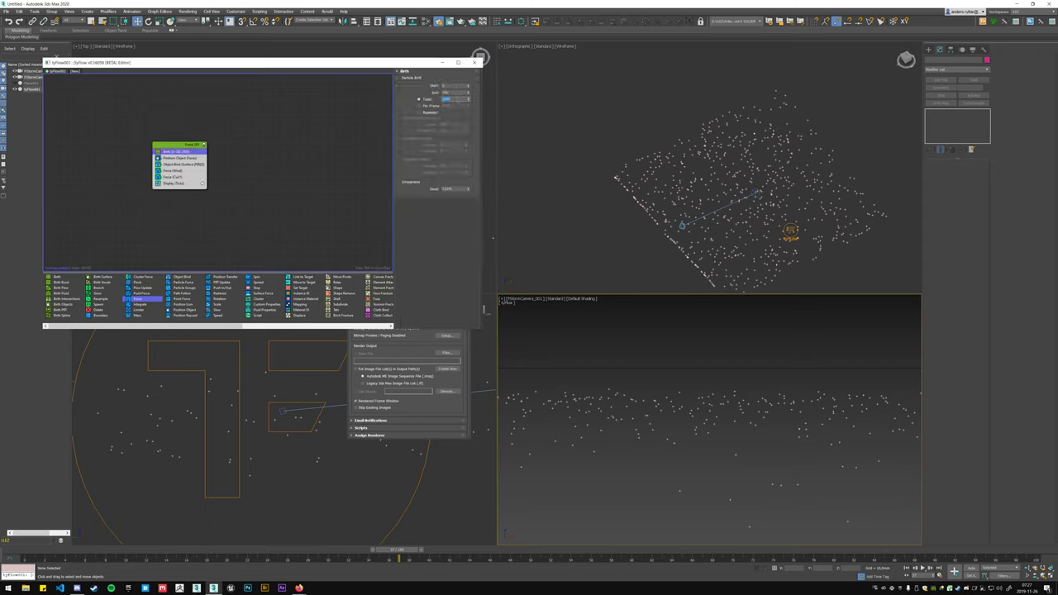
text(2000)
key(Return)
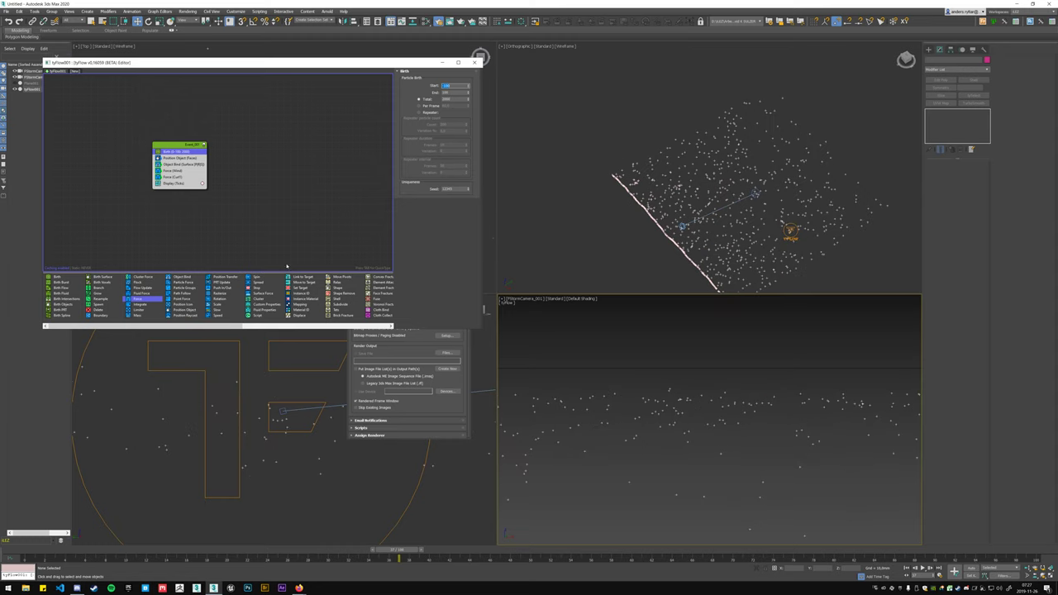
click(455, 99)
key(Return)
click(455, 98)
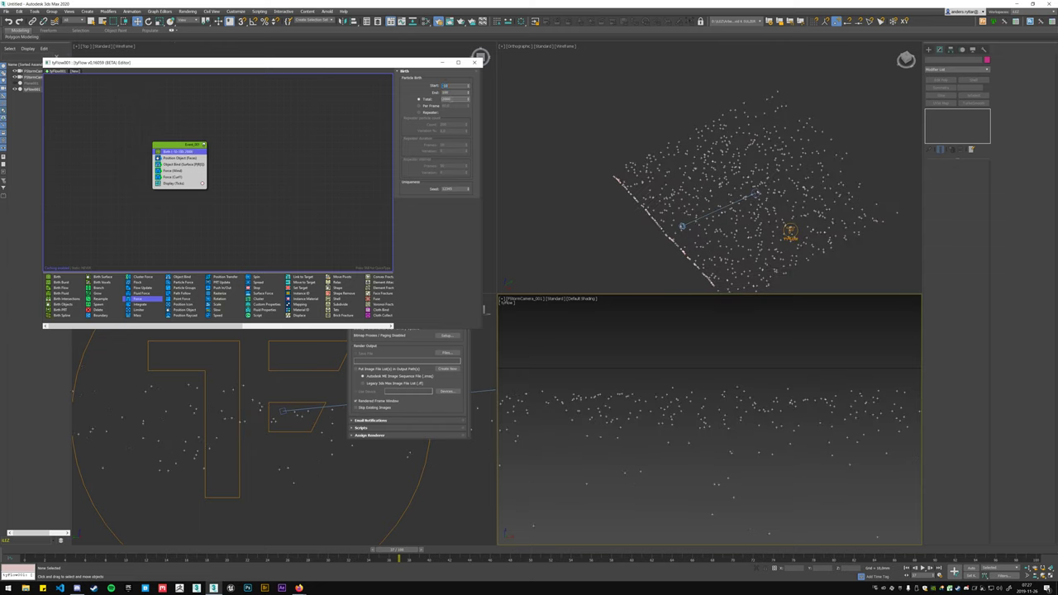
key(Return)
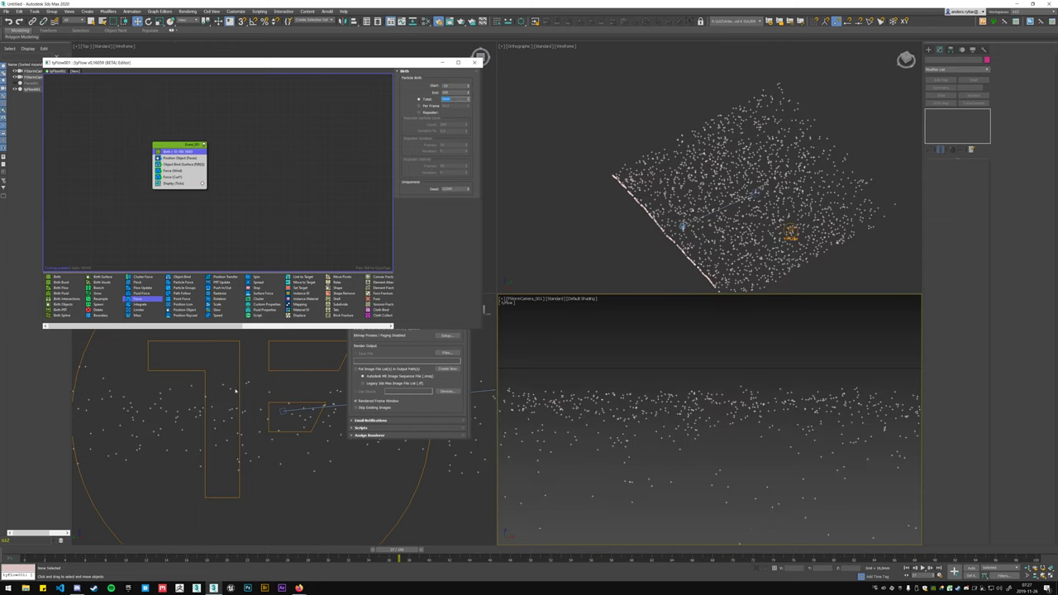
mouse_move(398, 549)
mouse_down()
mouse_move(250, 549)
mouse_move(389, 549)
mouse_up()
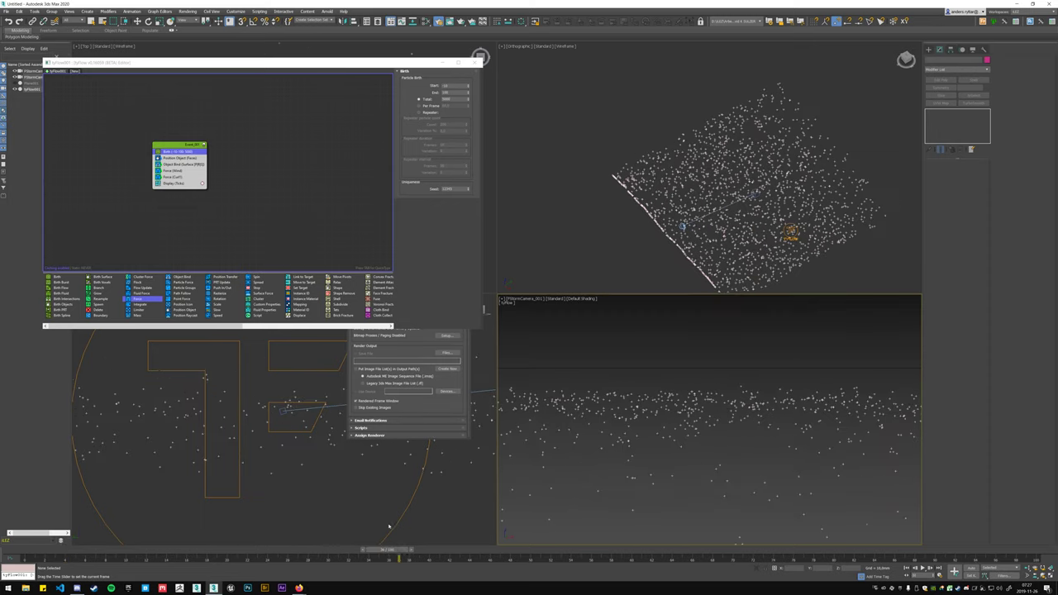
- Draw Box001 in the Top view along the particle plane's bottom edge
click(930, 50)
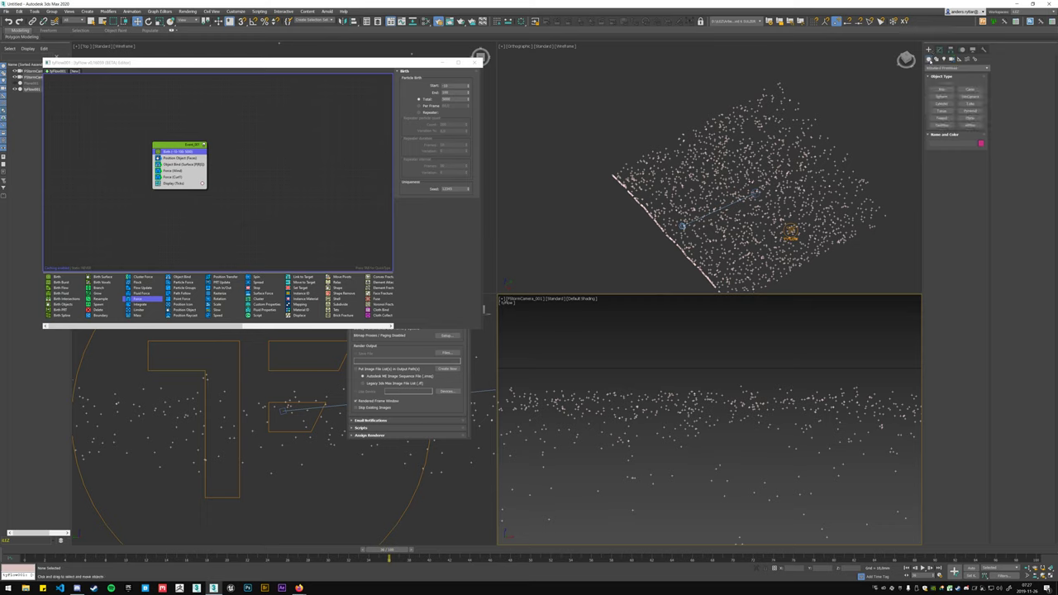
click(941, 89)
click(616, 176)
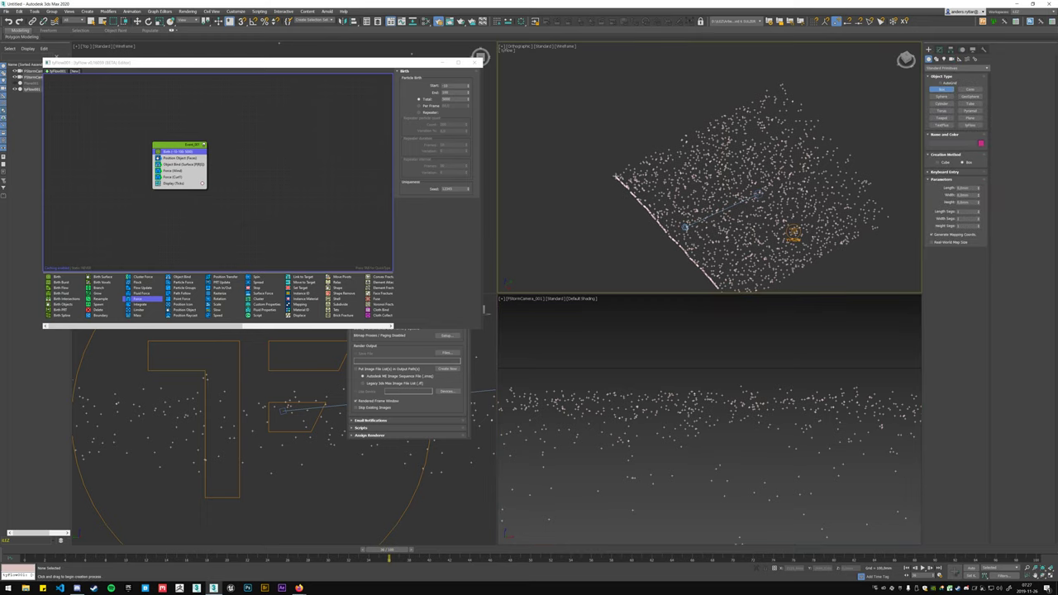
key(t)
drag(602, 243, 776, 258)
click(779, 242)
- Nudge Box001 to line up with the particles and add an Object Test to the event
key(w)
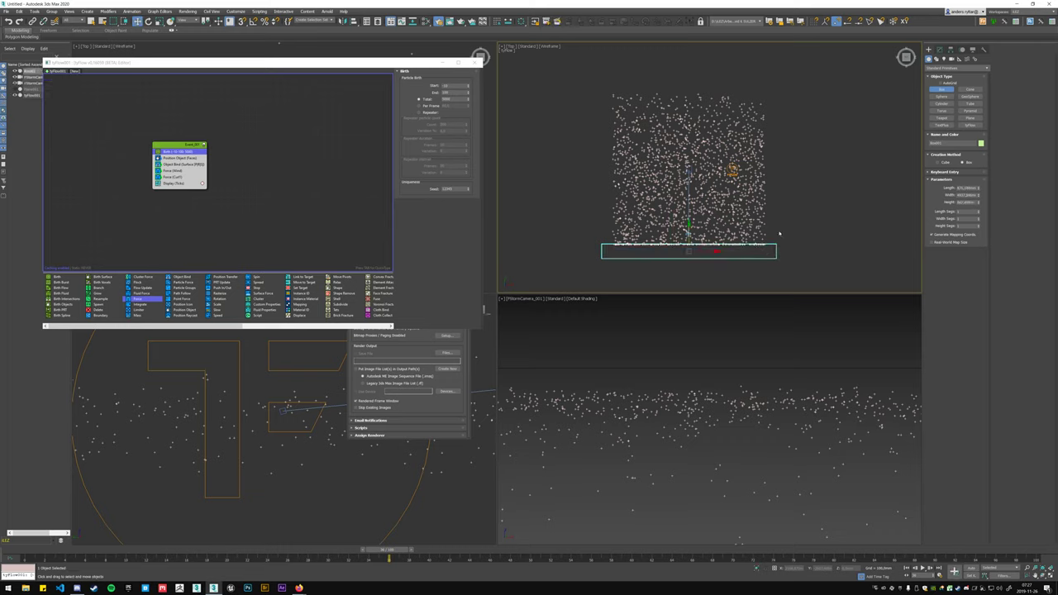
alt+middle_drag(779, 234, 720, 180)
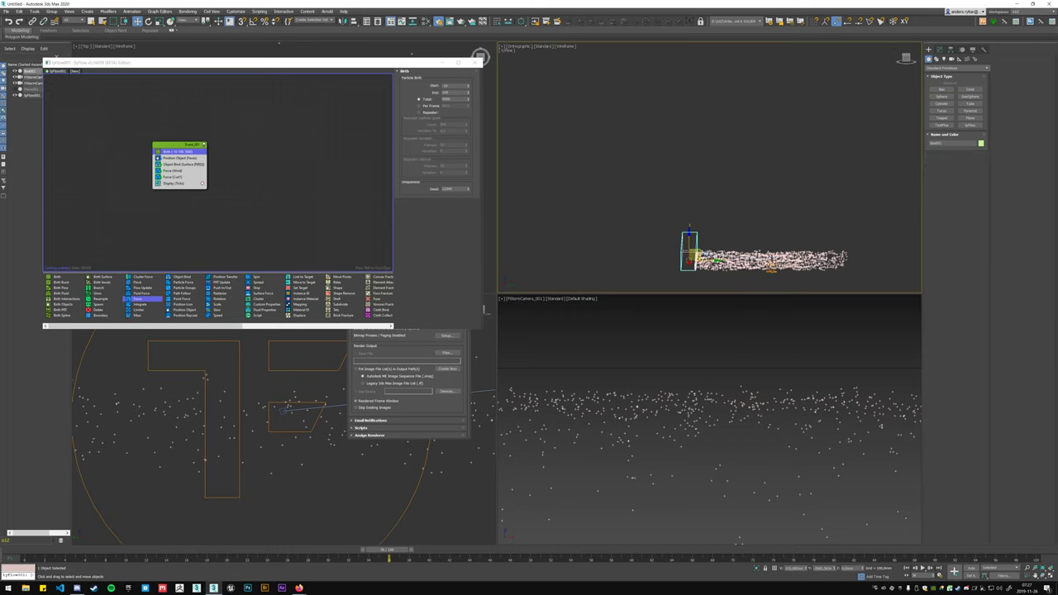
drag(694, 256, 701, 261)
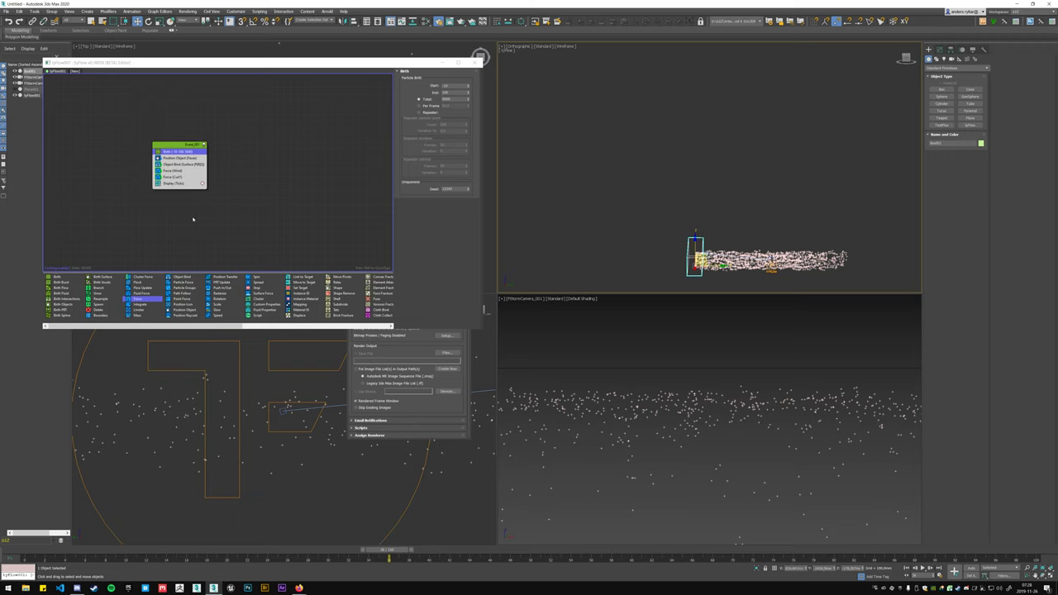
mouse_move(120, 326)
mouse_down()
mouse_move(270, 325)
mouse_move(195, 185)
mouse_up()
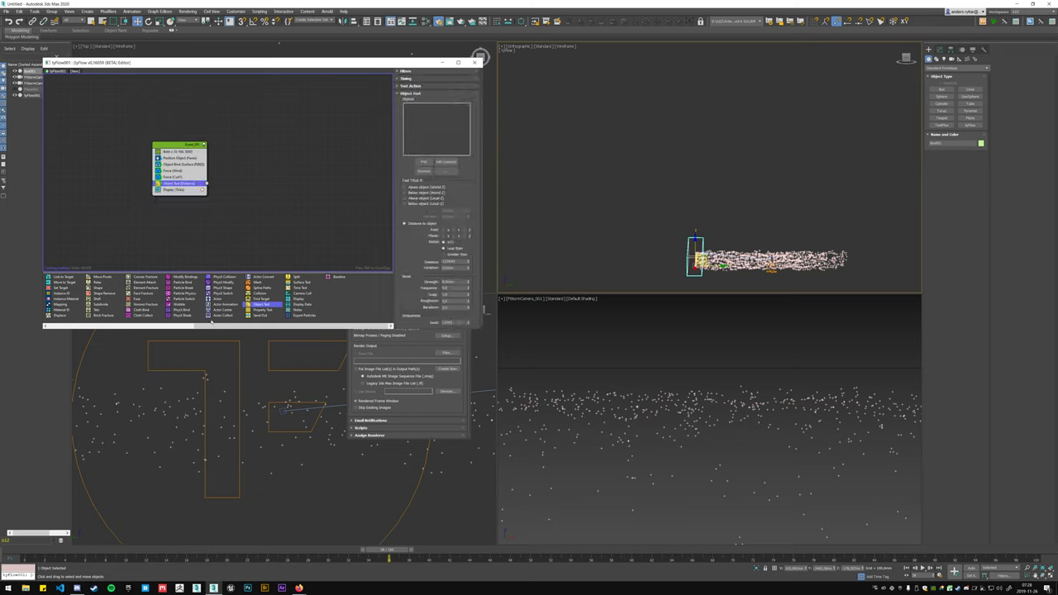
- Pick Box001 as the Object Test target and add a Delete operator as new Event_002
click(423, 161)
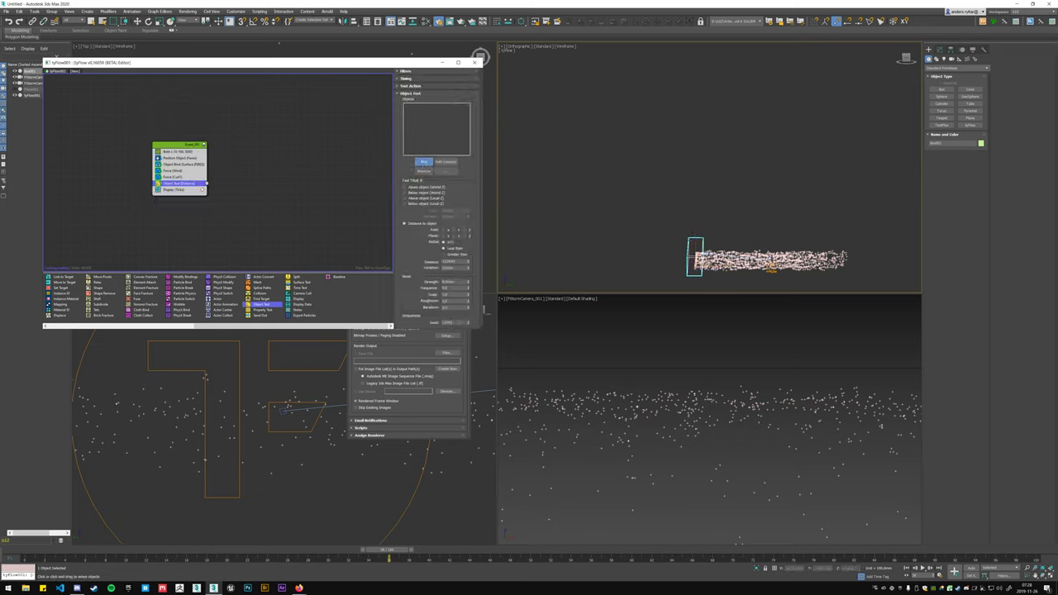
click(695, 255)
click(170, 327)
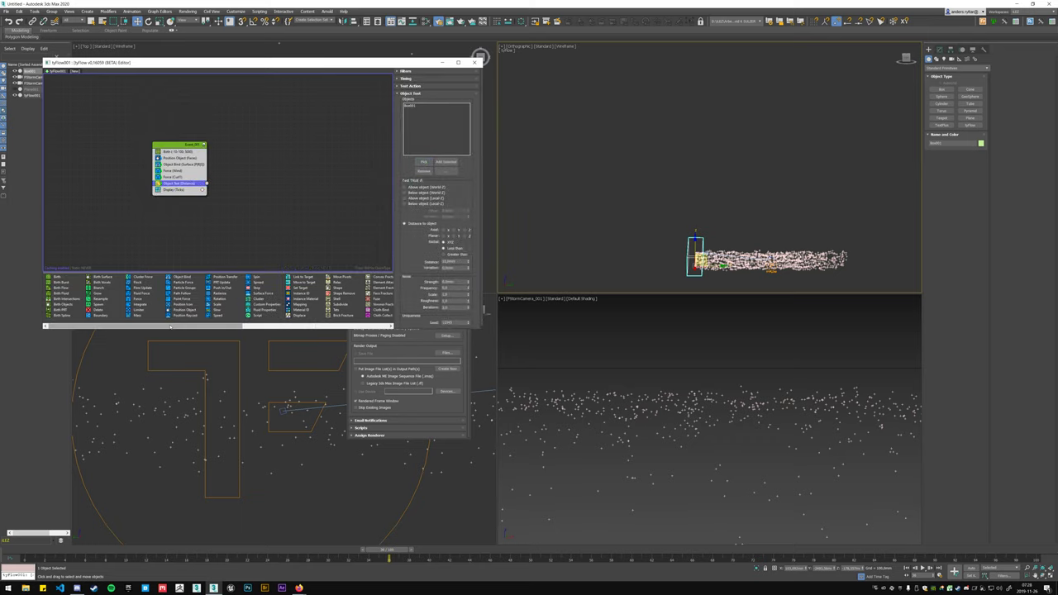
mouse_move(108, 309)
mouse_down()
mouse_move(240, 190)
mouse_move(236, 181)
mouse_up()
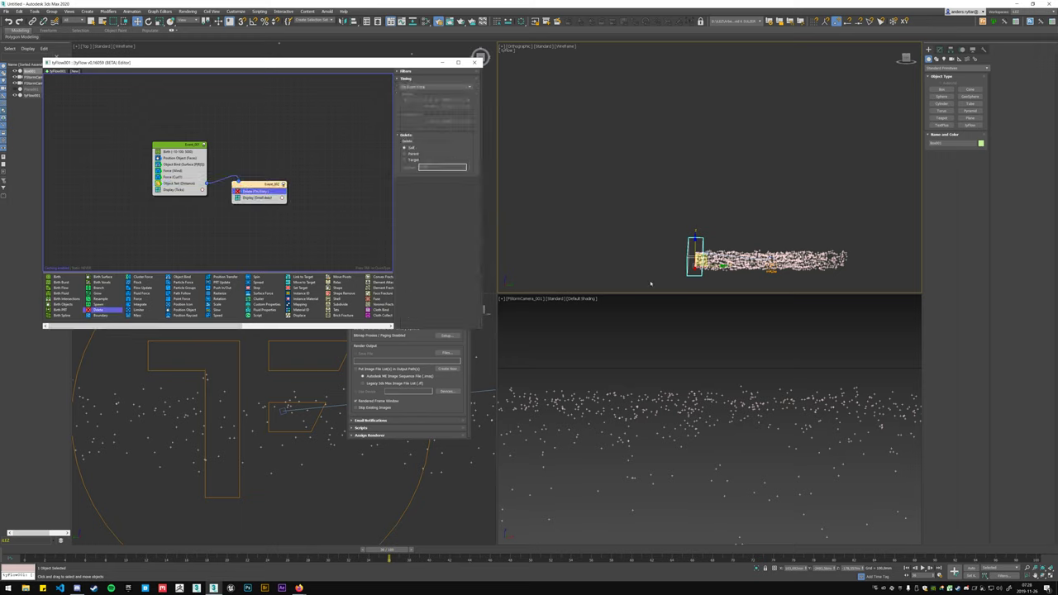
alt+middle_drag(718, 237, 312, 186)
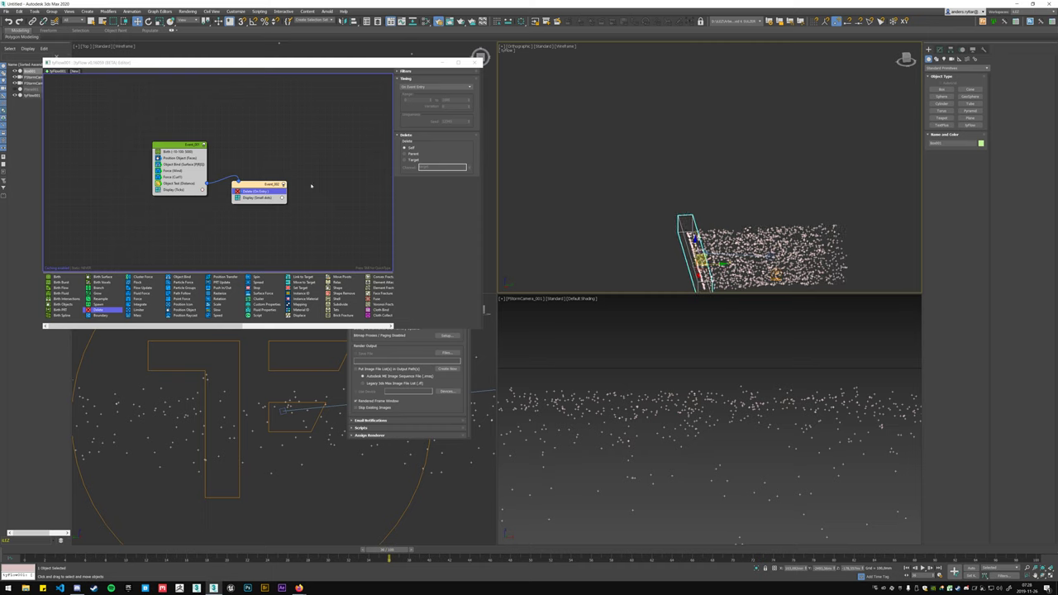
- Replace the Object Test with a Surface Test from the operator palette
click(180, 183)
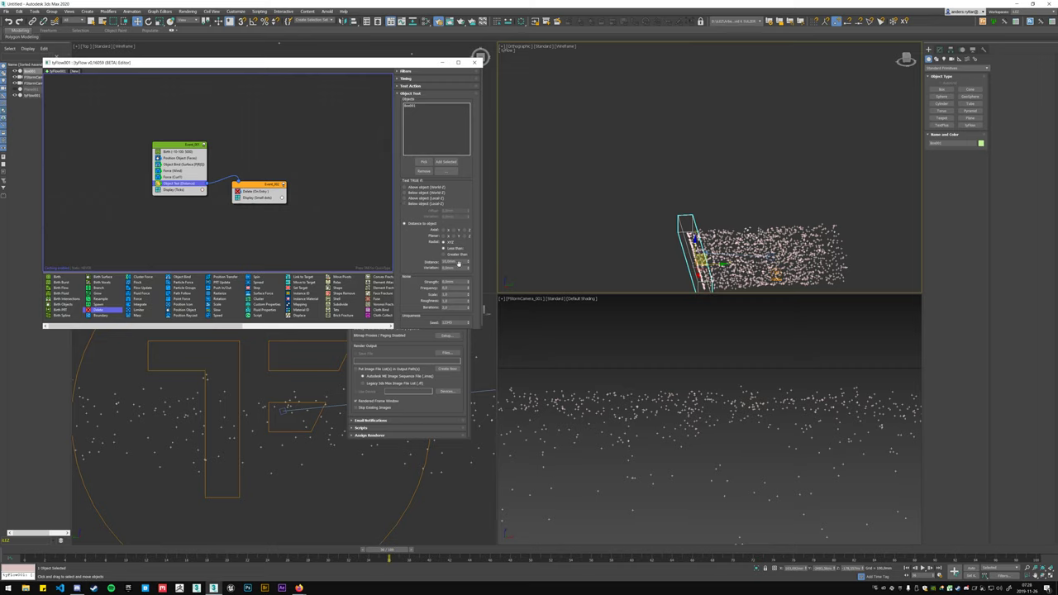
mouse_move(29, 550)
mouse_down()
mouse_move(91, 551)
mouse_move(34, 551)
mouse_up()
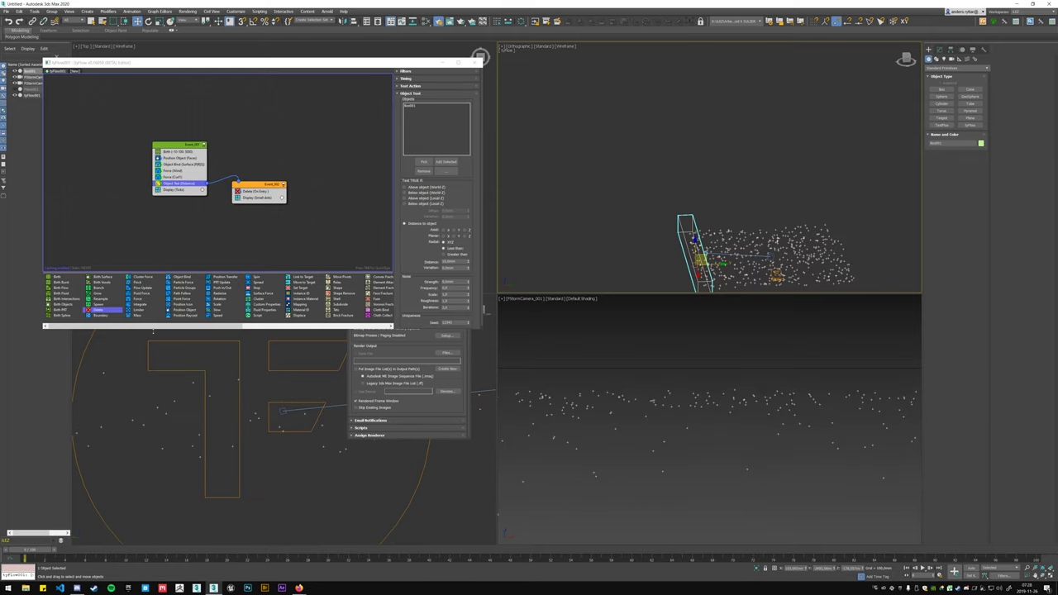
click(287, 324)
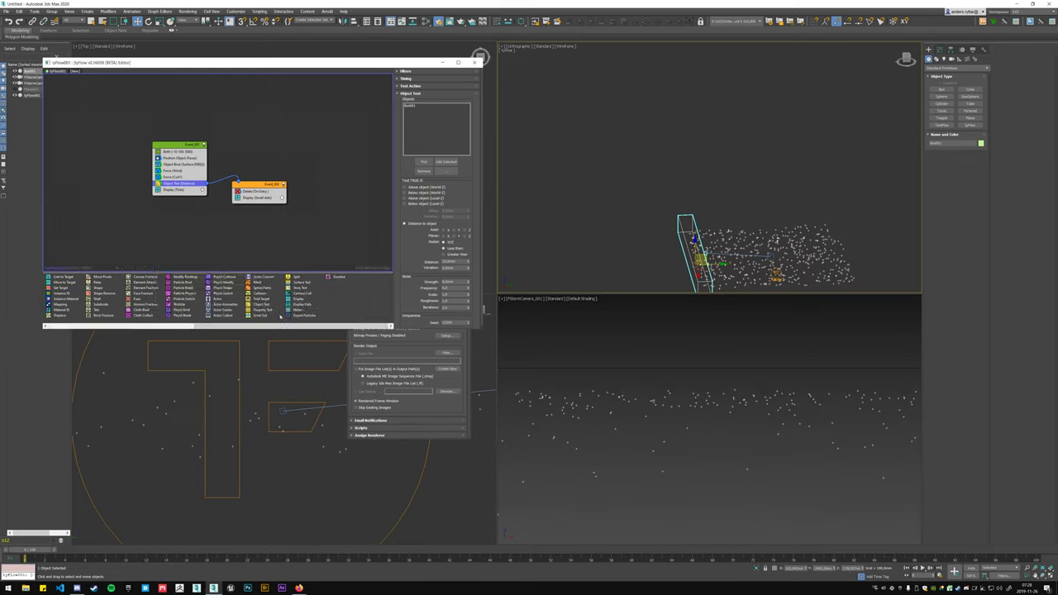
drag(296, 282, 189, 184)
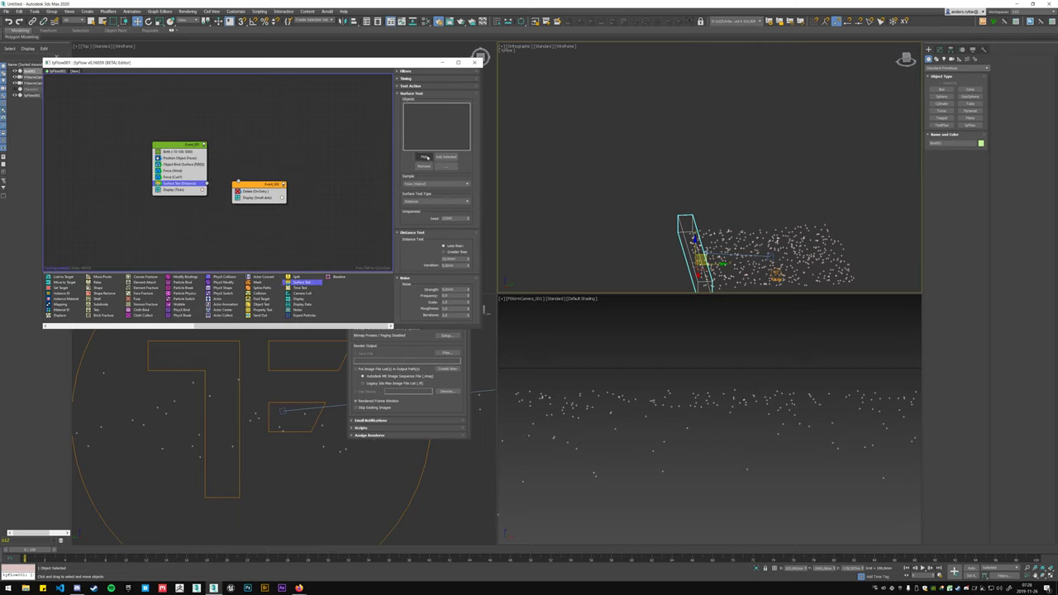
- Pick Box001 for the Surface Test, wire its output to Event_002, and advance to frame 22
click(424, 157)
click(701, 252)
drag(206, 182, 238, 183)
drag(39, 551, 258, 550)
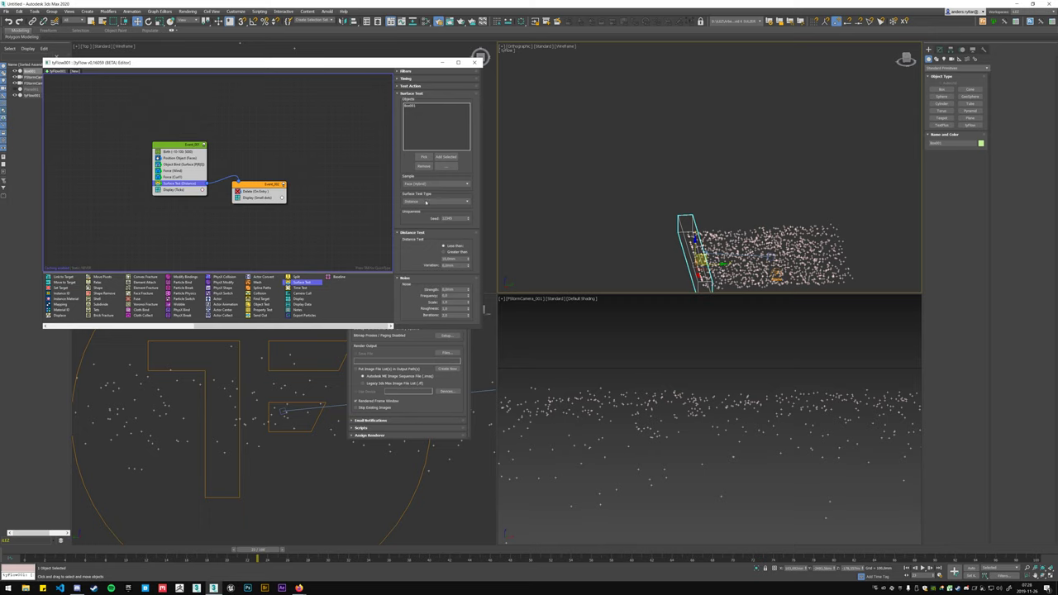
- Set the Surface Test type to Volume (Inside) and check the result around frame 45
click(426, 202)
click(426, 202)
click(423, 202)
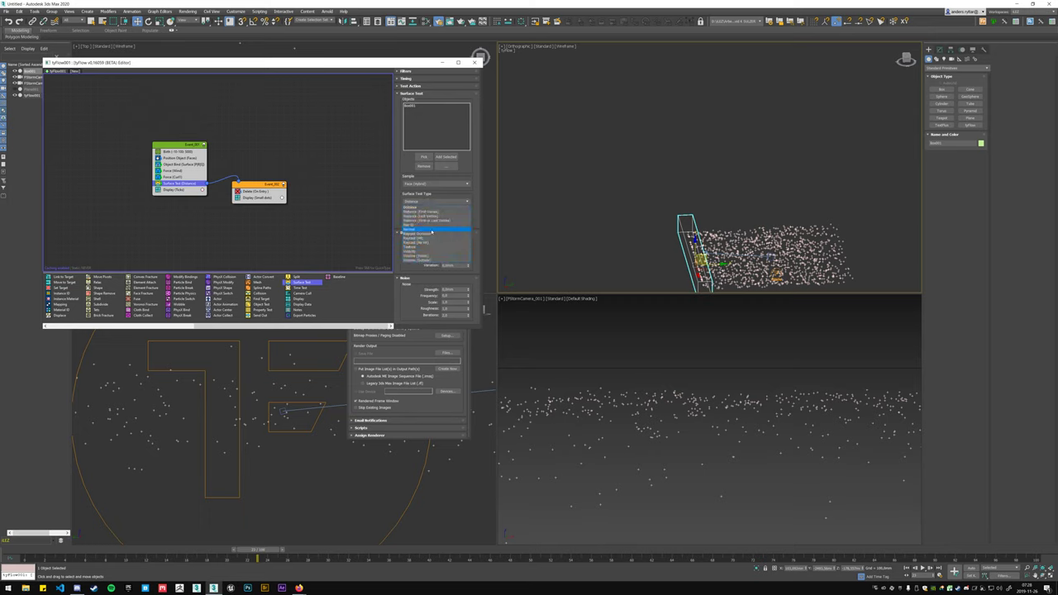
click(420, 205)
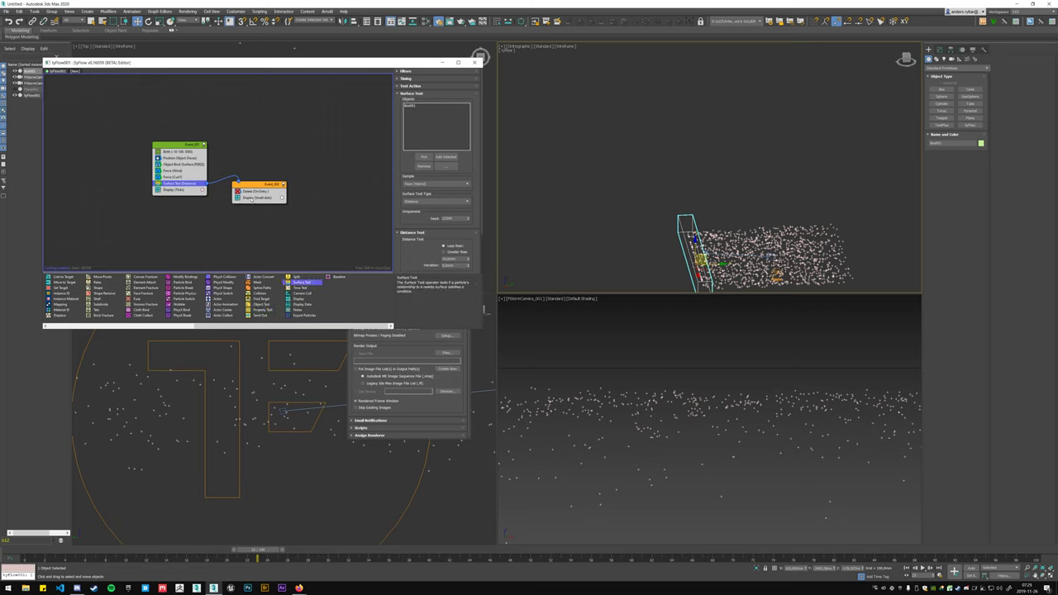
click(412, 201)
click(412, 201)
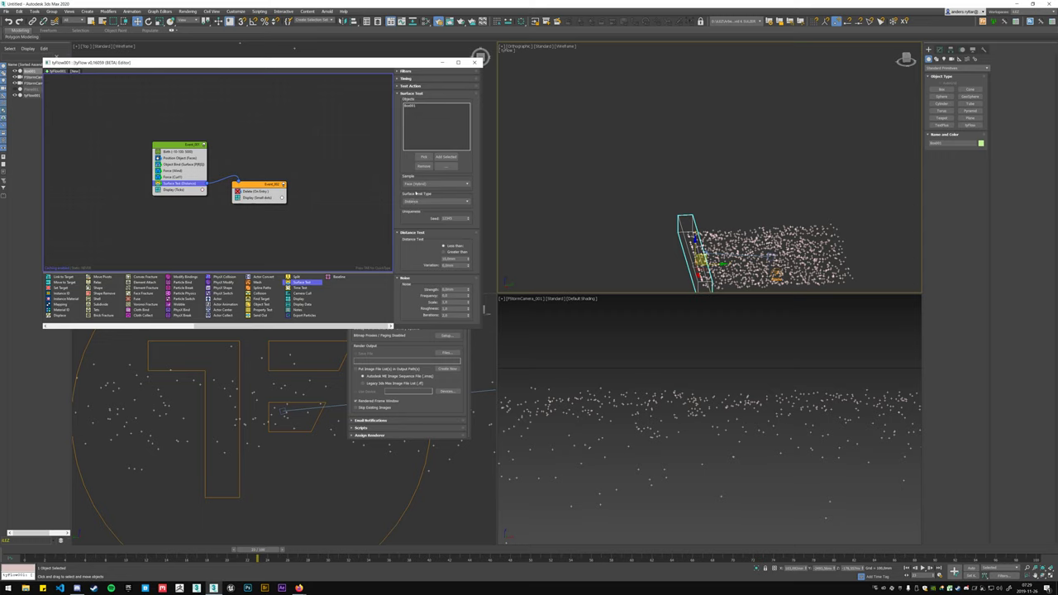
click(418, 184)
click(418, 184)
click(419, 202)
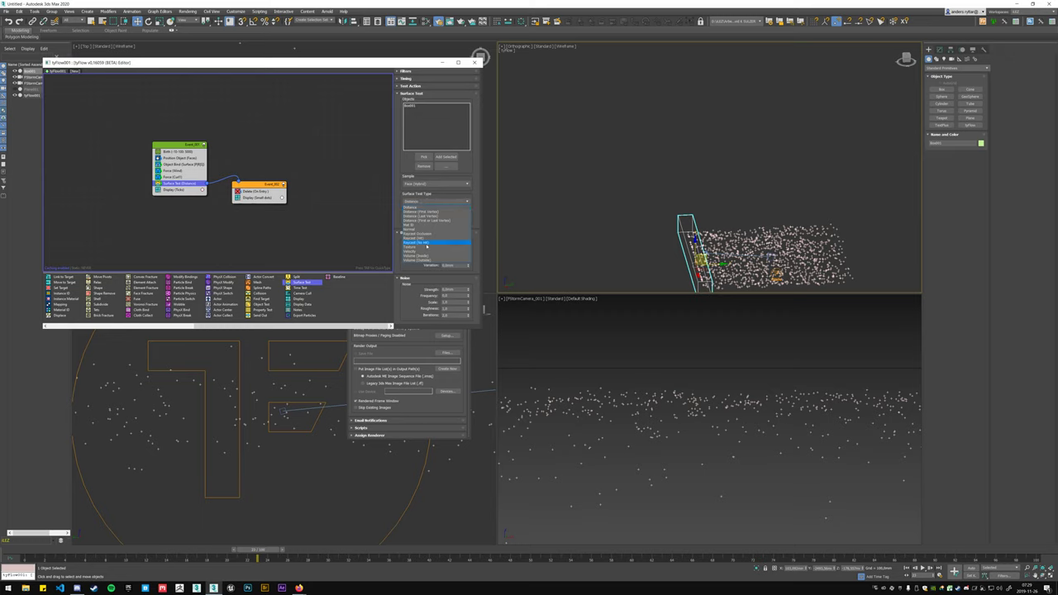
click(429, 259)
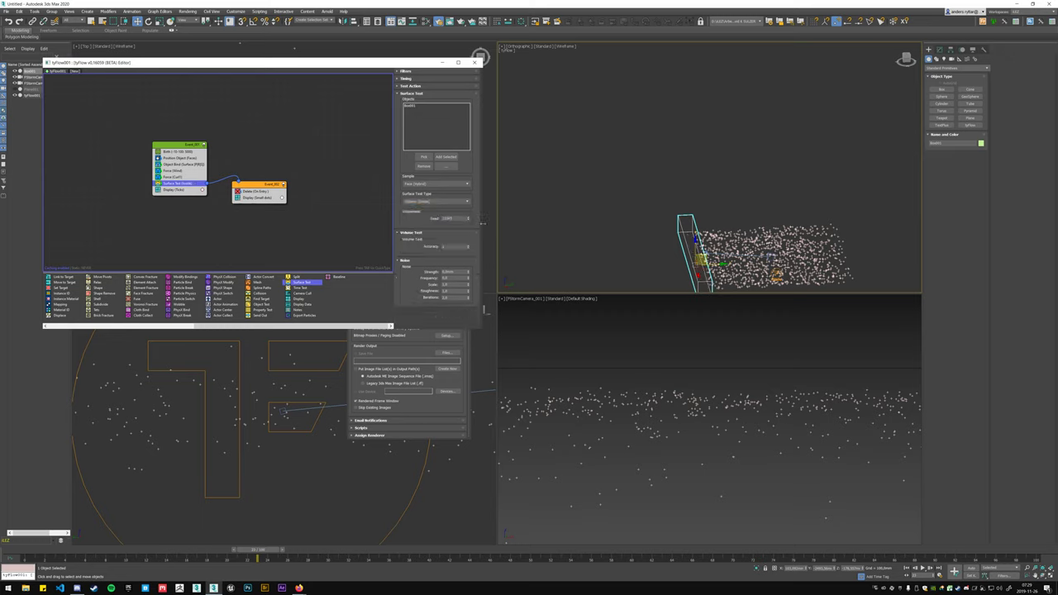
mouse_move(258, 550)
mouse_down()
mouse_move(469, 551)
mouse_move(442, 551)
mouse_up()
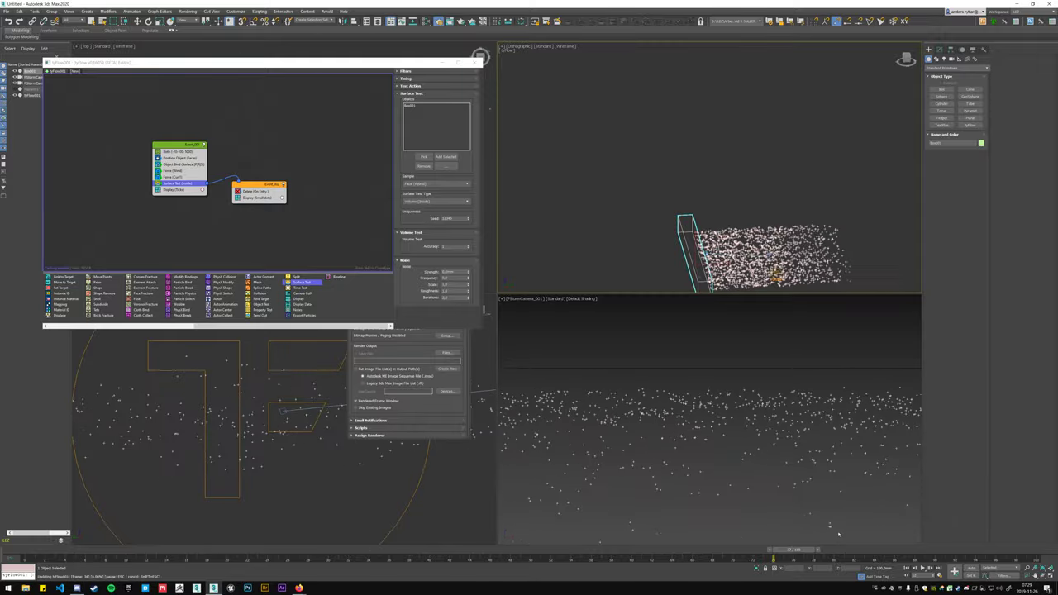
- Play the animation, lengthen the timeline, and run the simulation to about frame 180
key(slash)
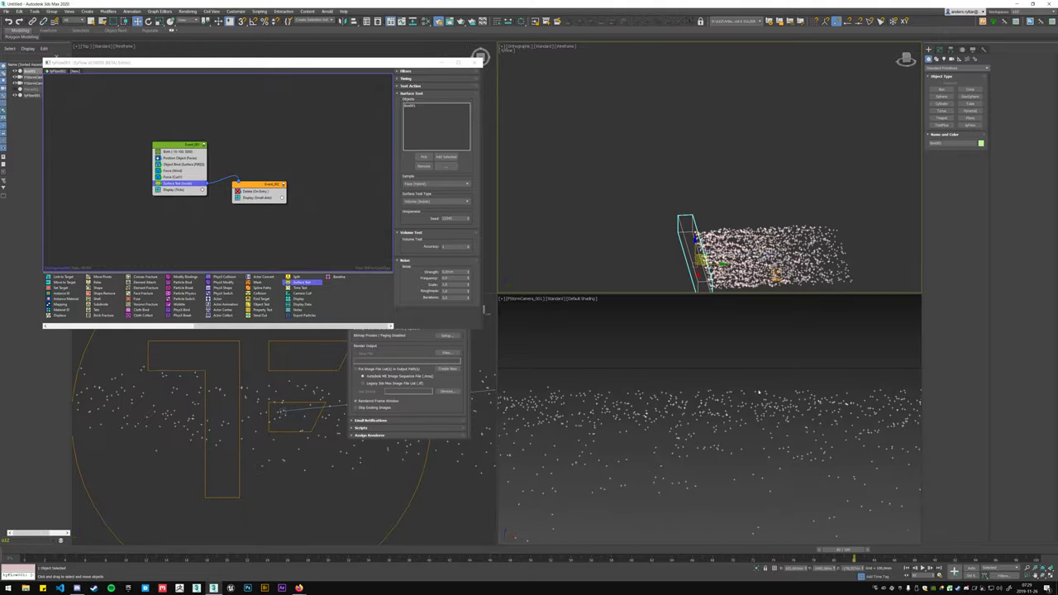
mouse_move(795, 184)
middle_down()
mouse_move(733, 128)
mouse_move(798, 219)
middle_up()
click(801, 222)
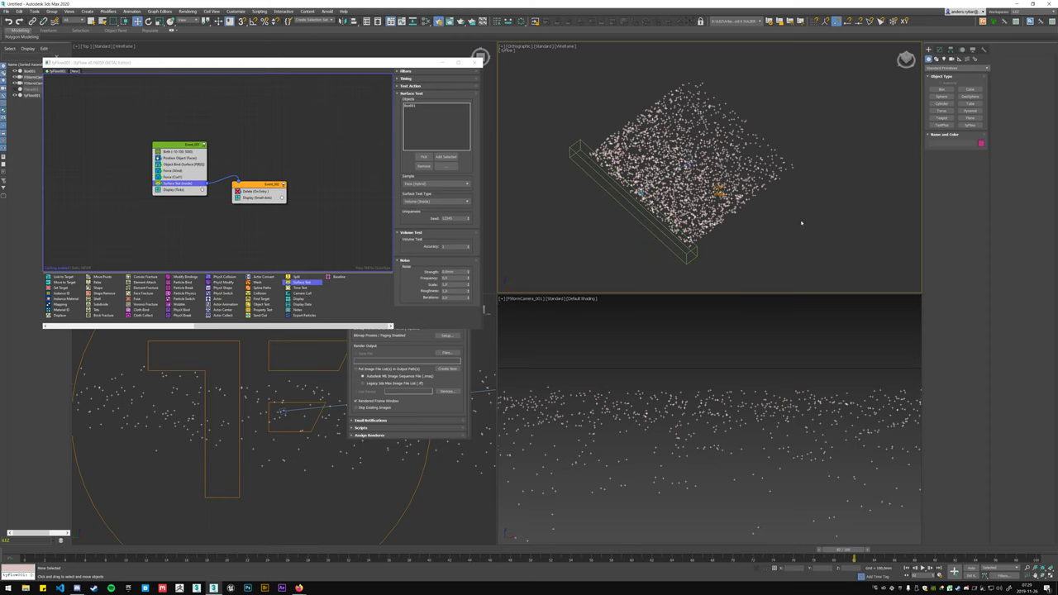
click(881, 517)
ctrl+alt+right_drag(1015, 559, 1017, 559)
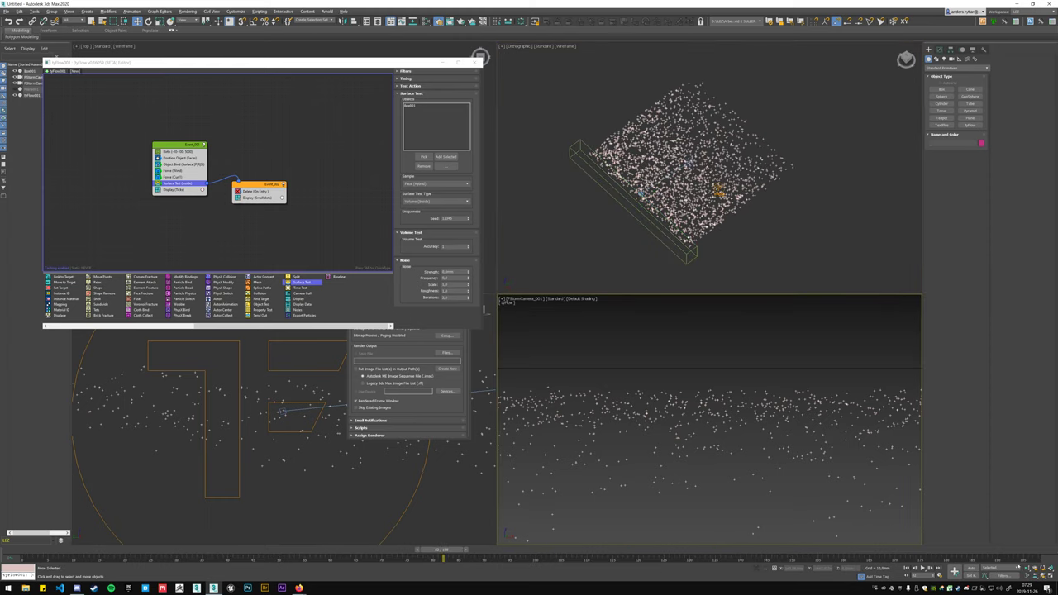
drag(444, 552, 252, 552)
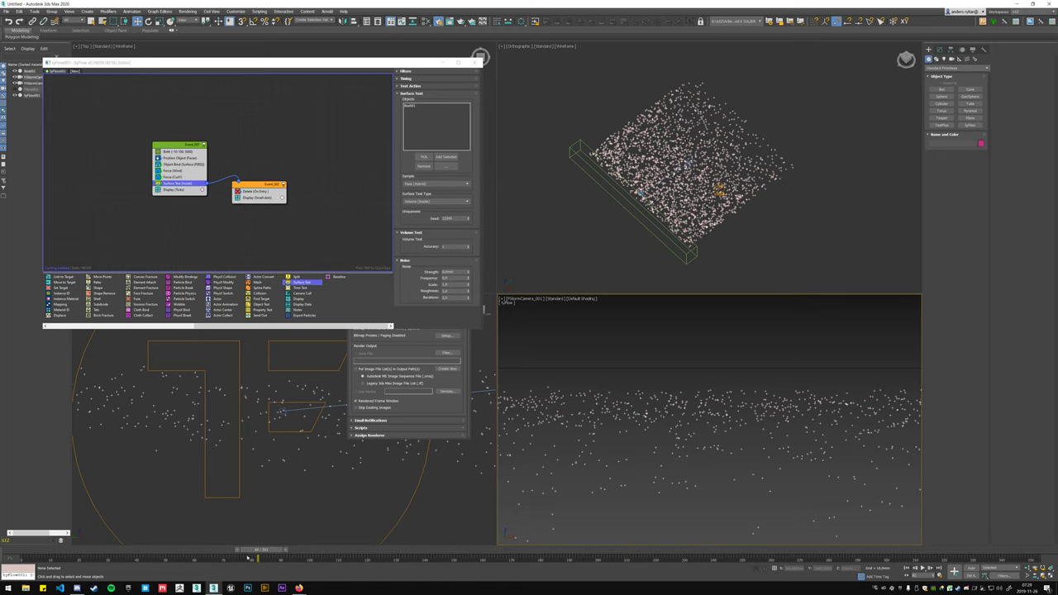
mouse_move(248, 551)
mouse_down()
mouse_move(595, 554)
mouse_move(349, 551)
mouse_move(501, 556)
mouse_move(451, 541)
mouse_move(174, 524)
mouse_move(317, 461)
mouse_up()
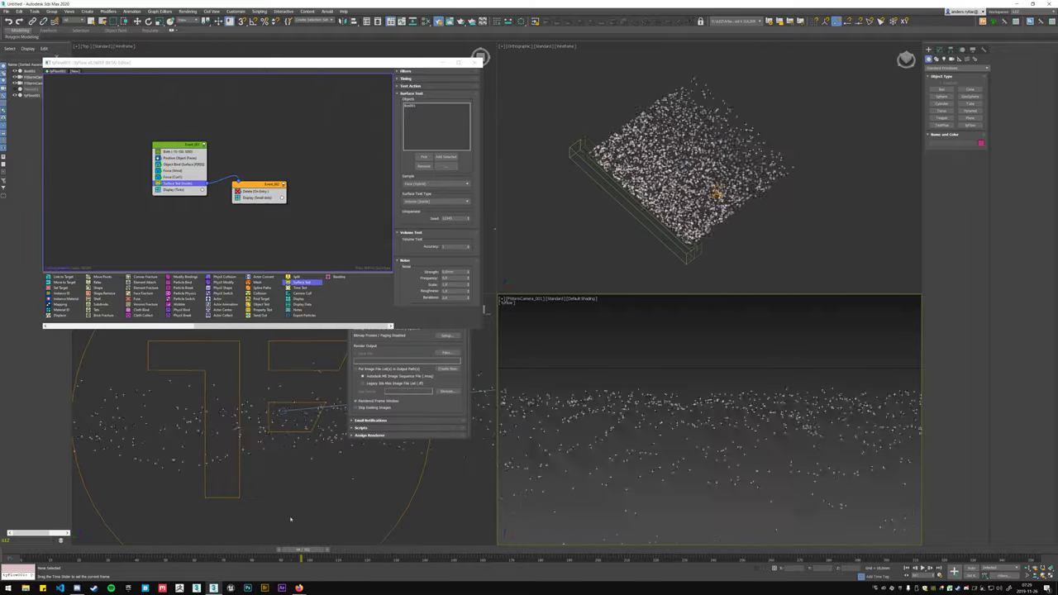
- Select Plane001 and open the Curve Editor as a floating window
click(686, 278)
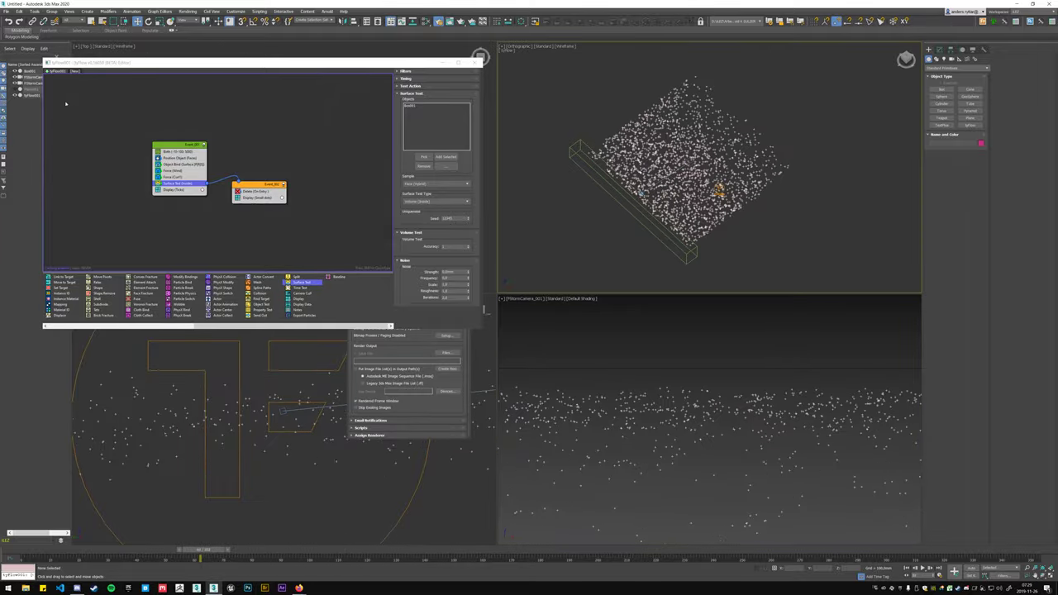
click(29, 89)
click(18, 90)
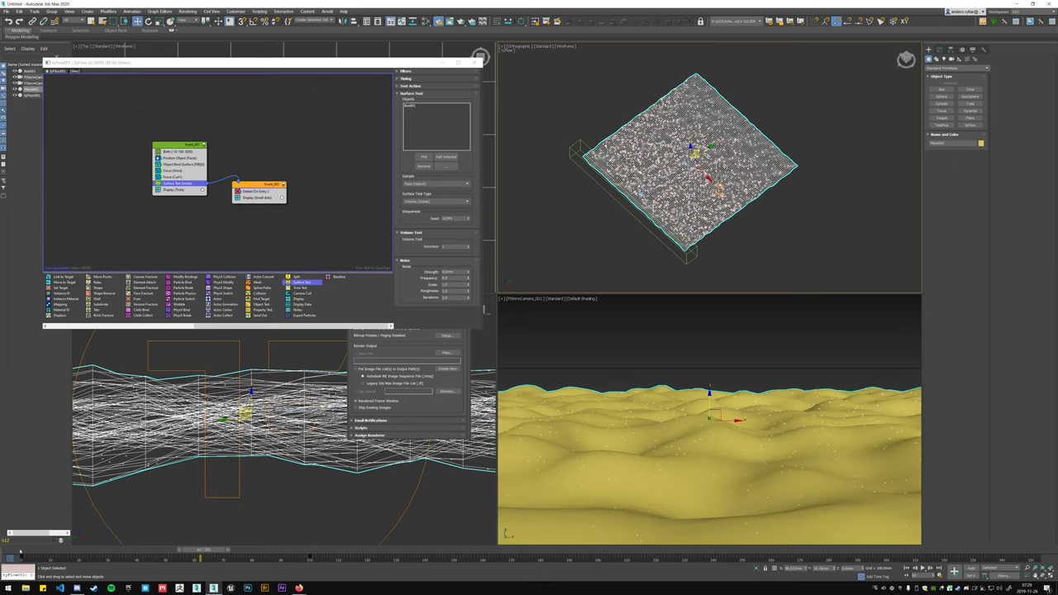
click(11, 558)
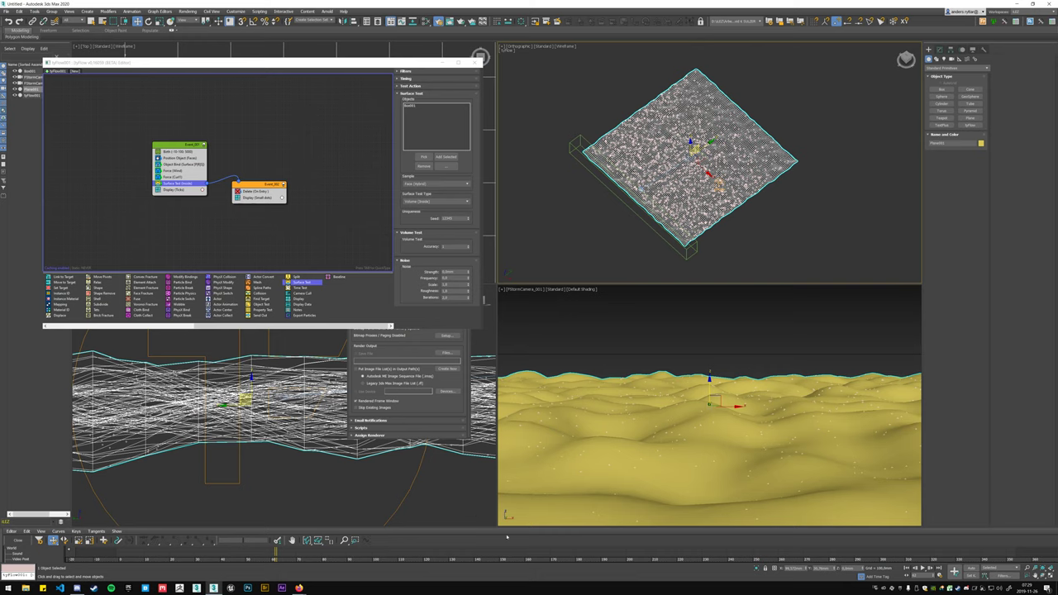
click(18, 541)
drag(115, 376, 851, 160)
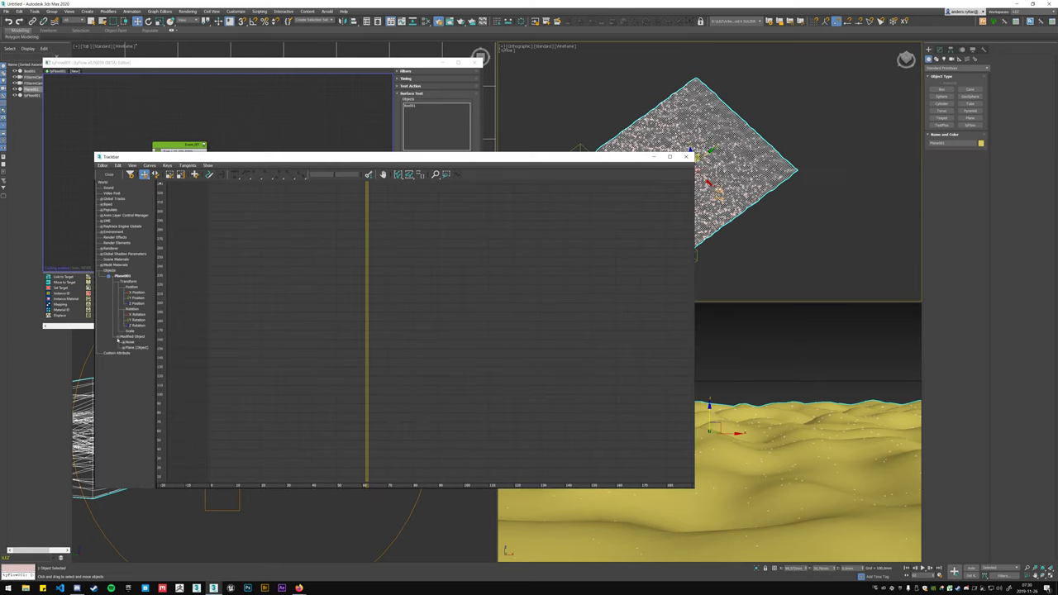
- Show the plane's Noise Phase curve and change its key tangent type
click(117, 337)
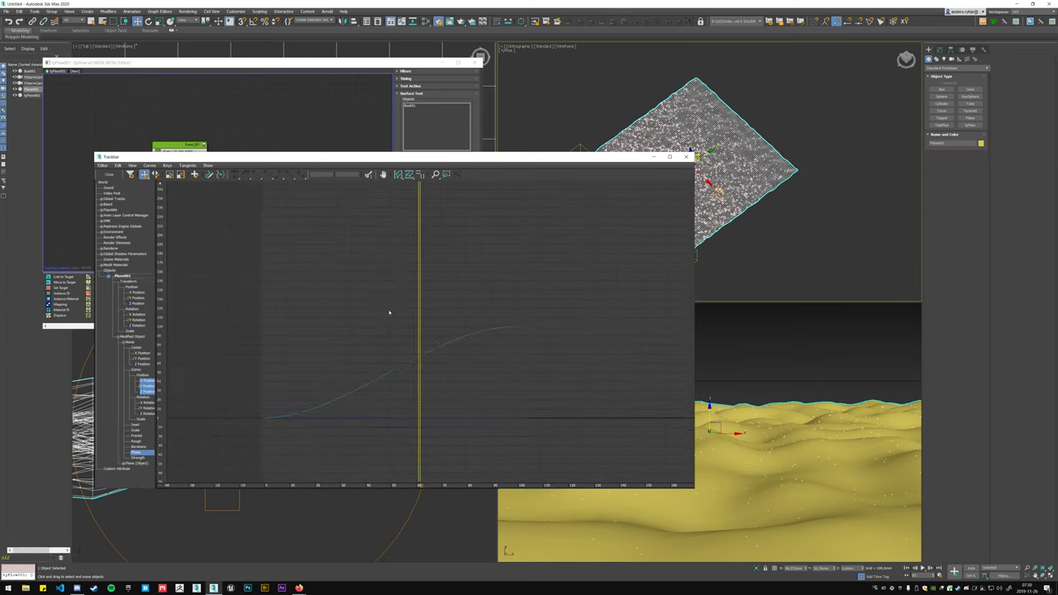
mouse_move(389, 315)
ctrl+alt+middle_down()
mouse_move(500, 417)
mouse_move(494, 439)
mouse_move(470, 274)
ctrl+alt+middle_up()
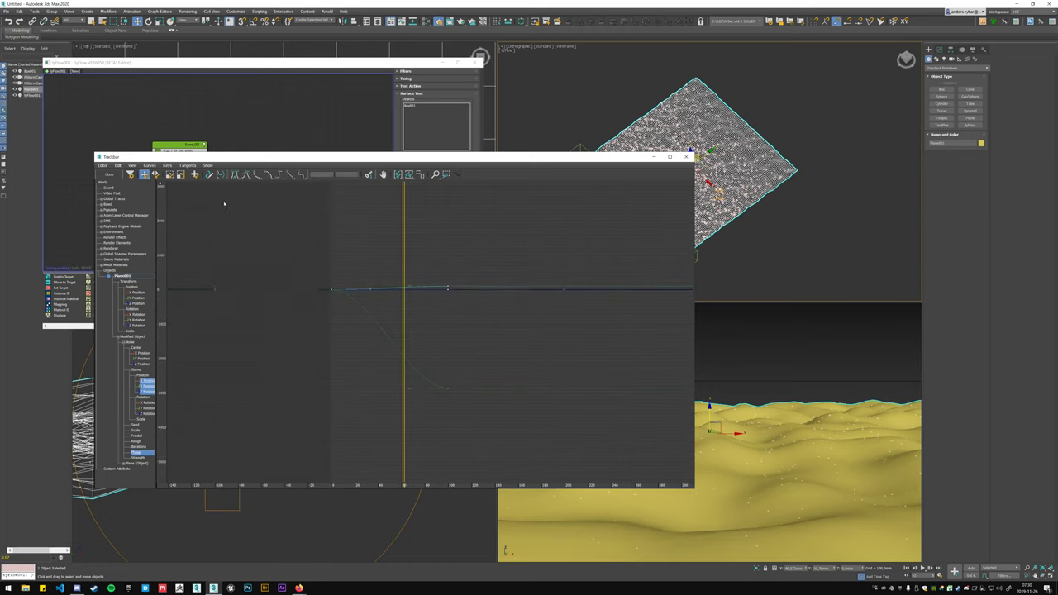
click(290, 175)
- Set the curve's out-of-range type to Relative Repeat so the wave motion continues
right_click(472, 172)
mouse_move(499, 256)
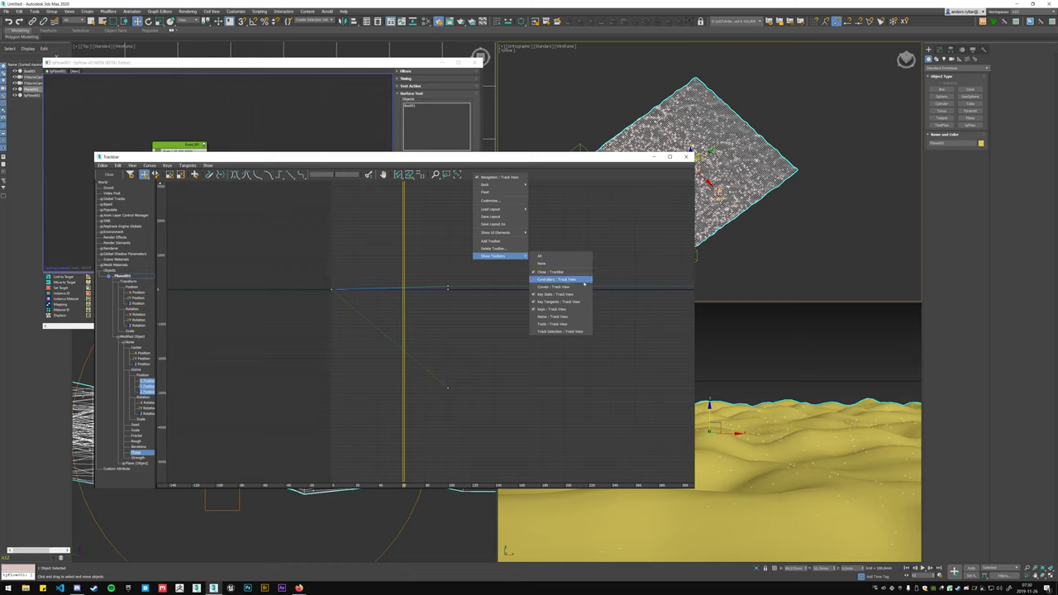
click(584, 281)
right_click(238, 190)
mouse_move(259, 271)
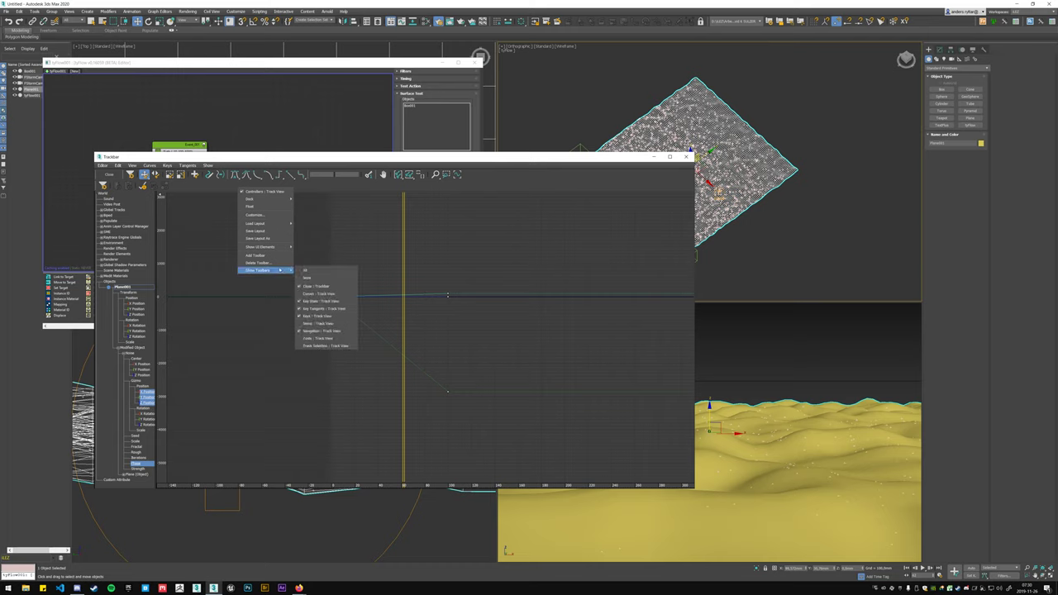
click(320, 293)
click(129, 185)
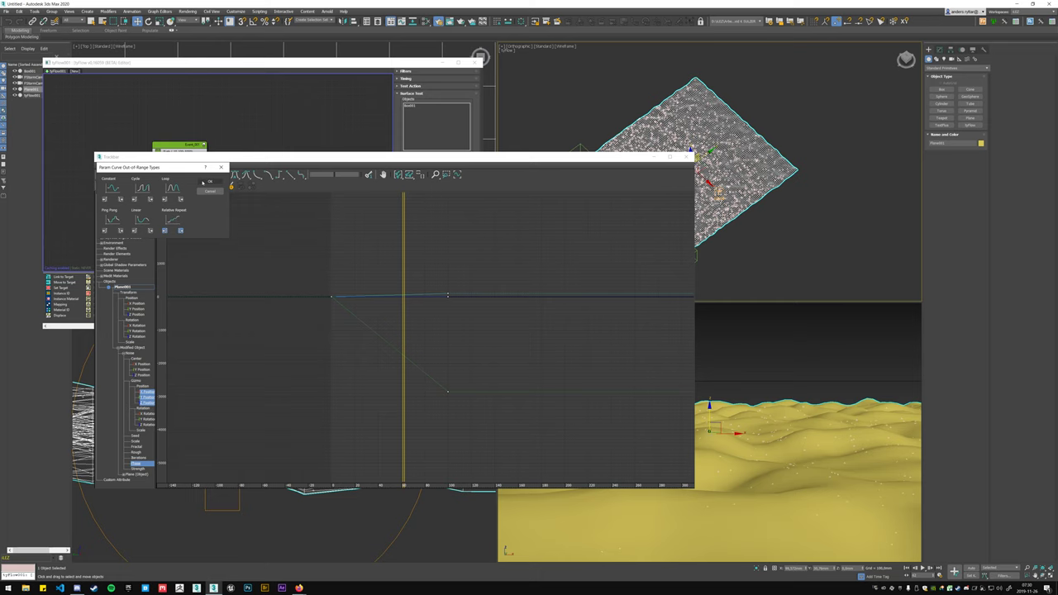
click(203, 182)
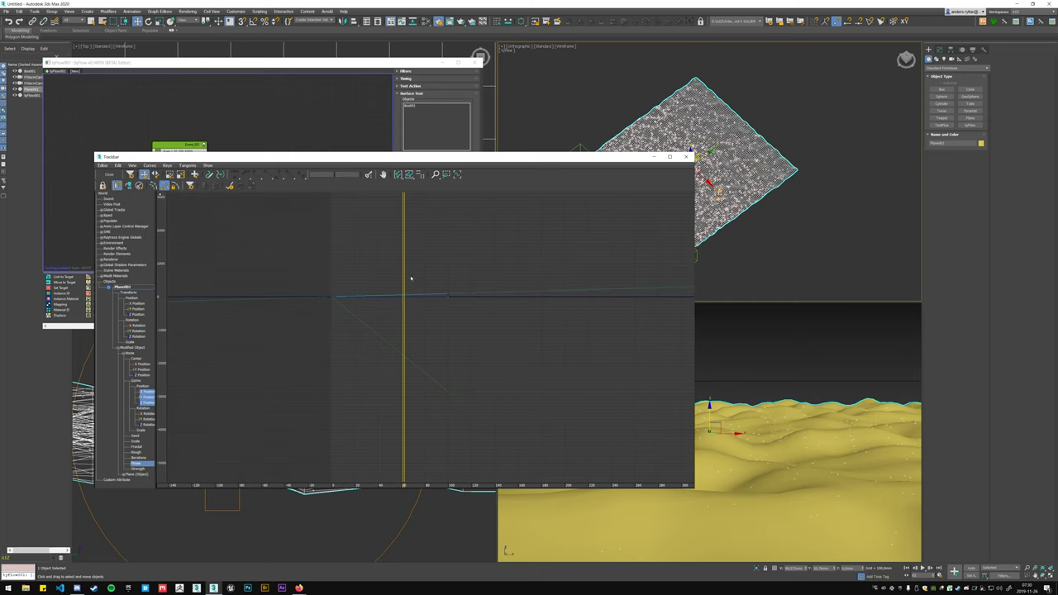
click(109, 175)
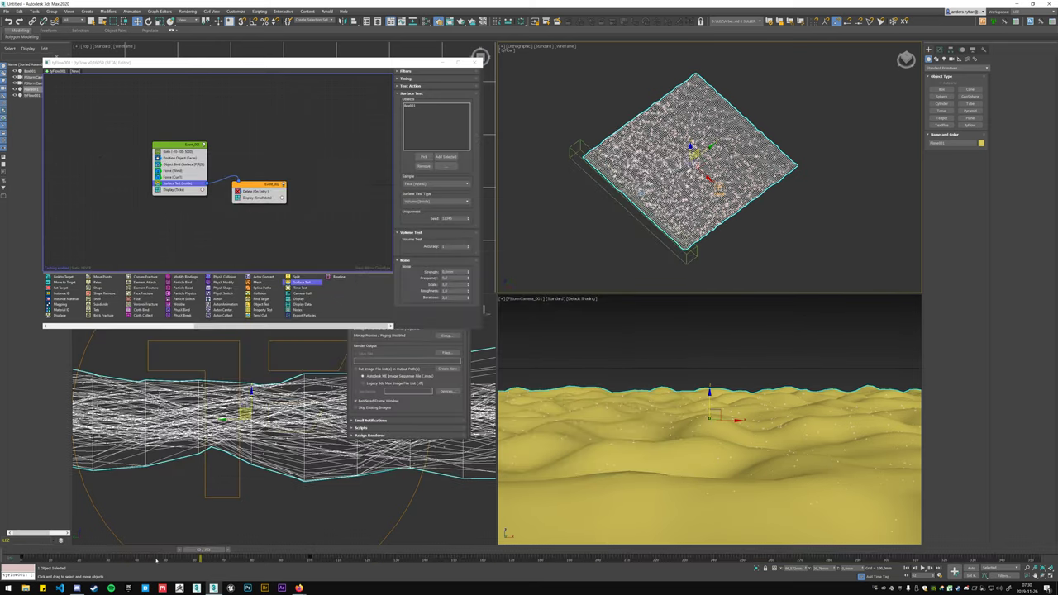
- Check the waves keep moving, then switch Birth from Total to Per Frame emission
drag(191, 556, 381, 555)
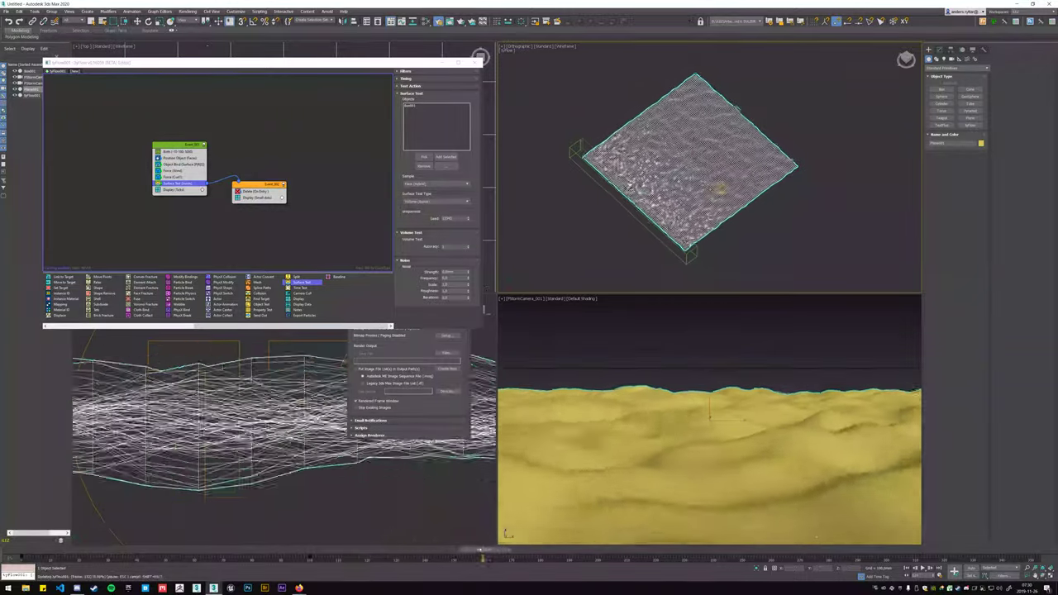
drag(436, 550, 25, 550)
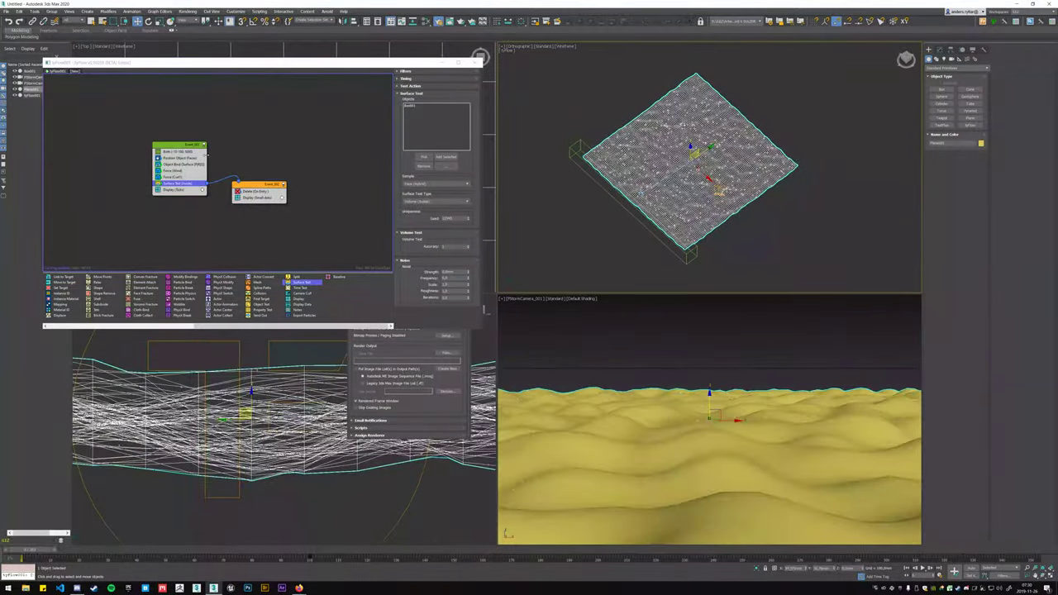
click(192, 152)
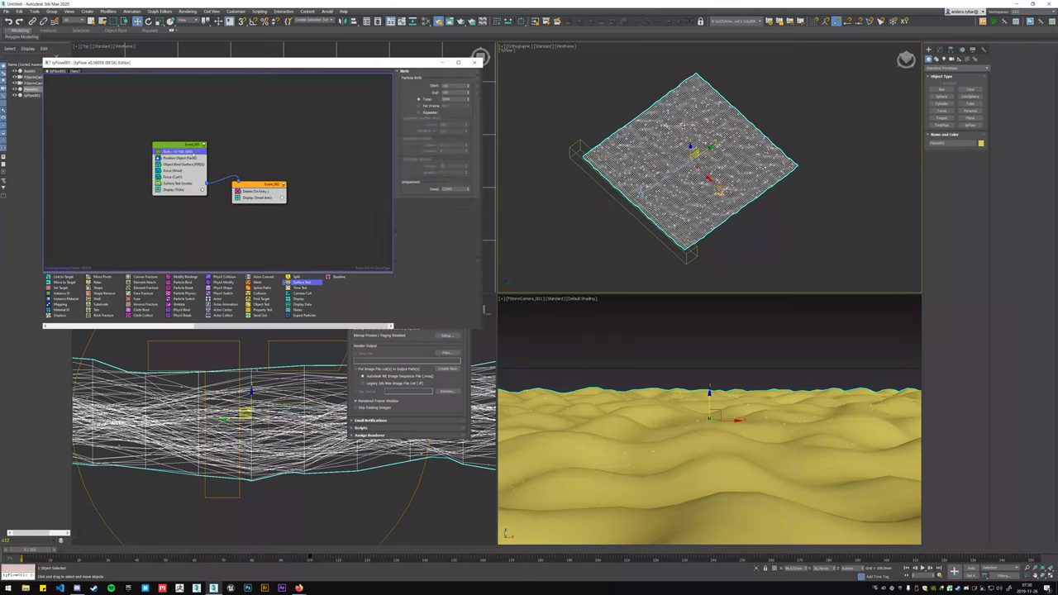
click(431, 106)
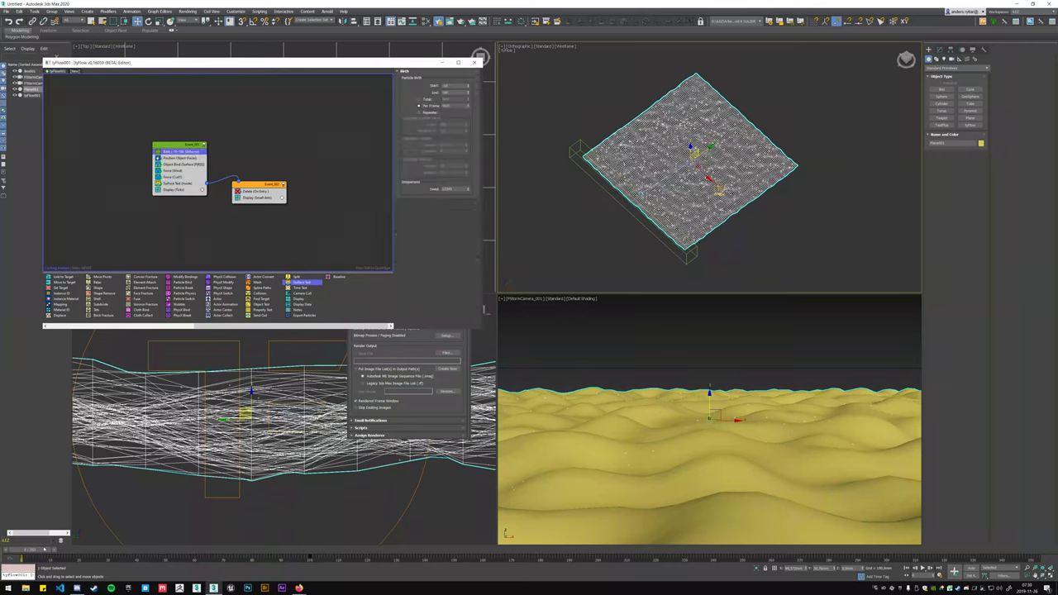
mouse_move(43, 549)
mouse_down()
mouse_move(313, 538)
mouse_move(152, 524)
mouse_up()
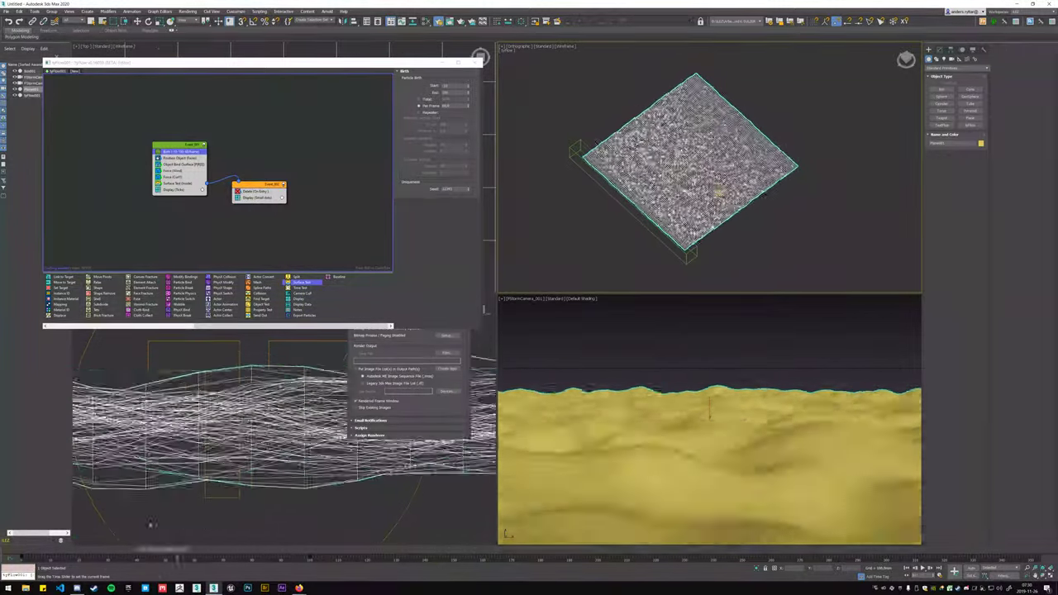
- Reset the Birth Start to frame 0, extend its End frame, and scrub to frame 80
key(Home)
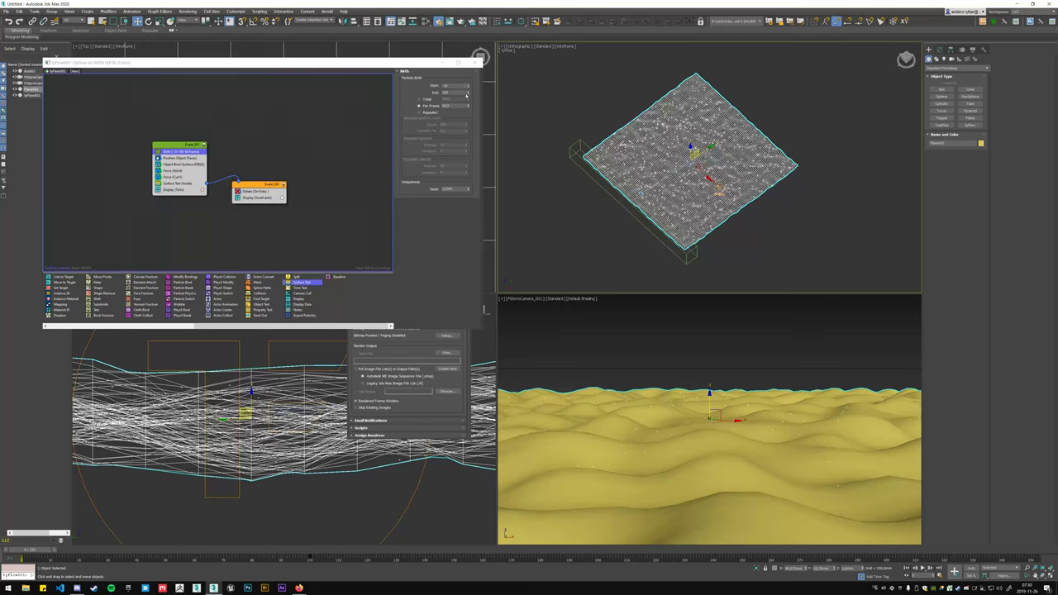
double_click(446, 92)
right_click(468, 84)
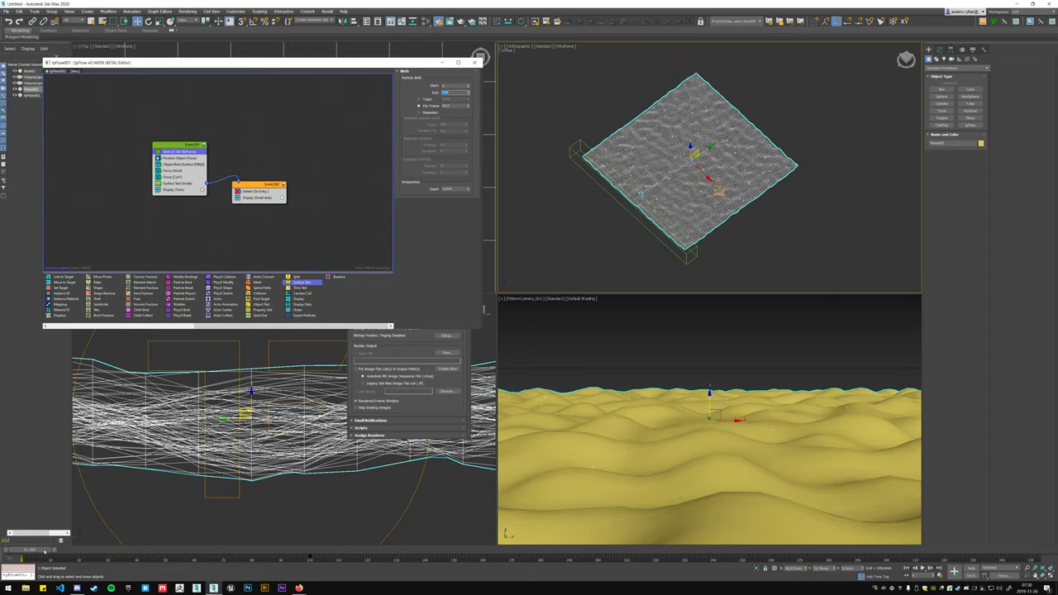
drag(44, 550, 583, 549)
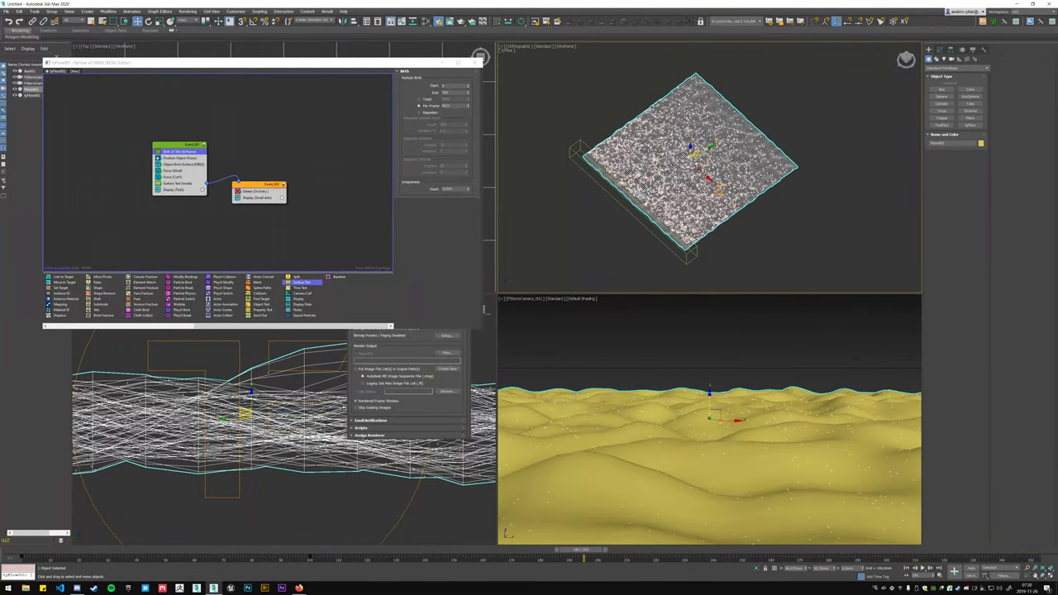
- Set the Force (Curl) Noise Layer 1 Strength to 10 and scrub to review it
click(172, 177)
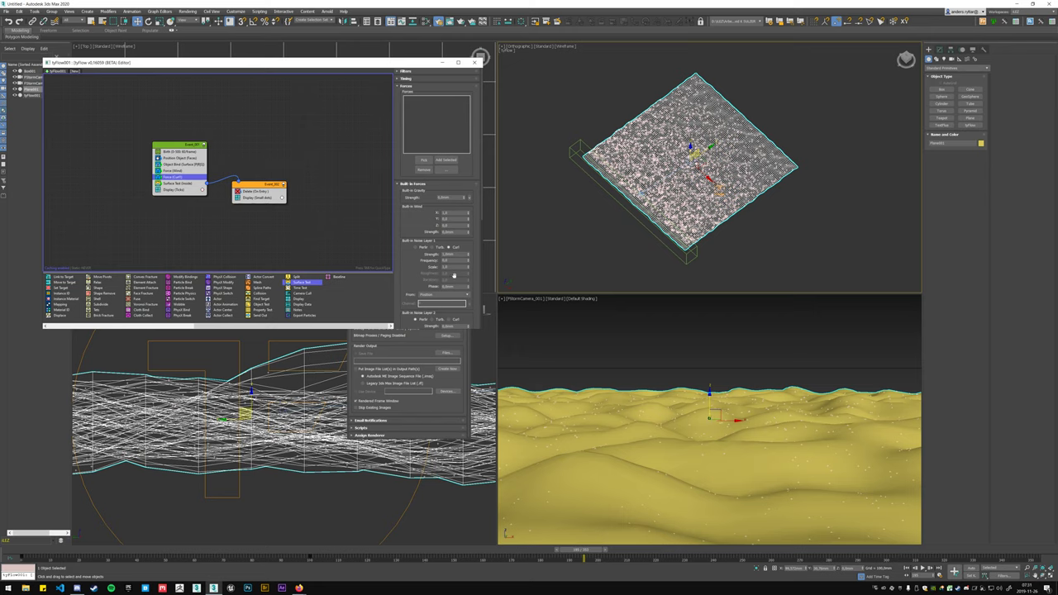
key(Tab)
text(10)
key(Return)
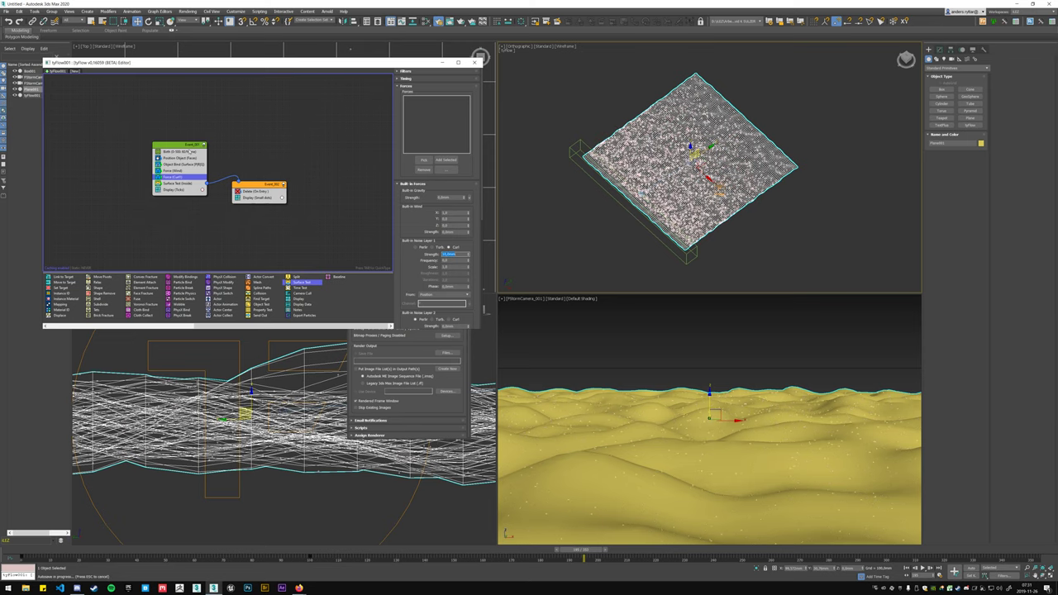
mouse_move(49, 553)
mouse_down()
mouse_move(255, 561)
mouse_move(83, 550)
mouse_up()
- Lower the noise strength to 5 and scrub through the re-simulated particles
key(w)
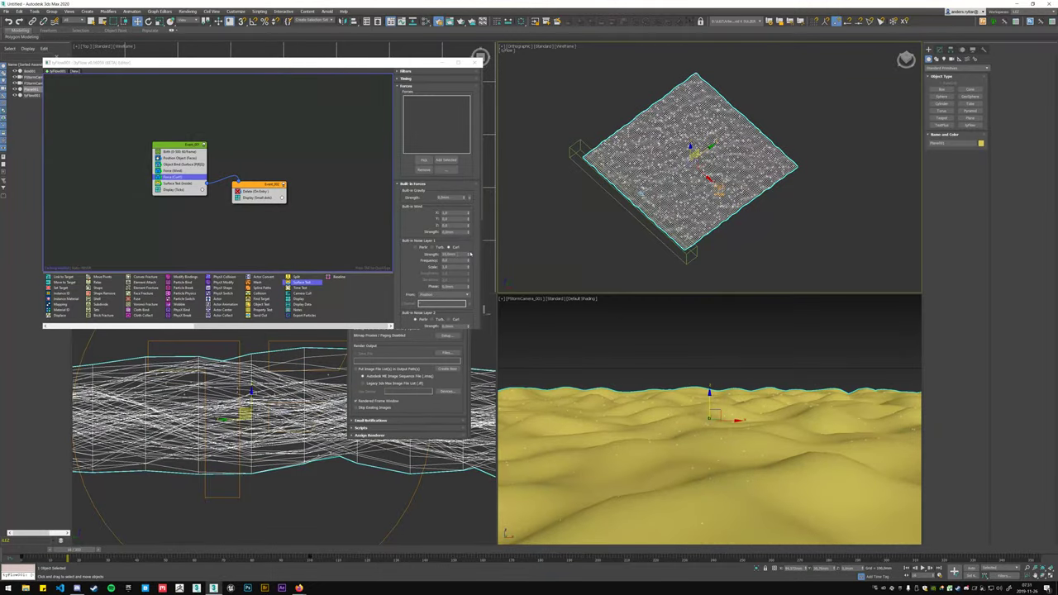
double_click(455, 253)
text(5)
key(Return)
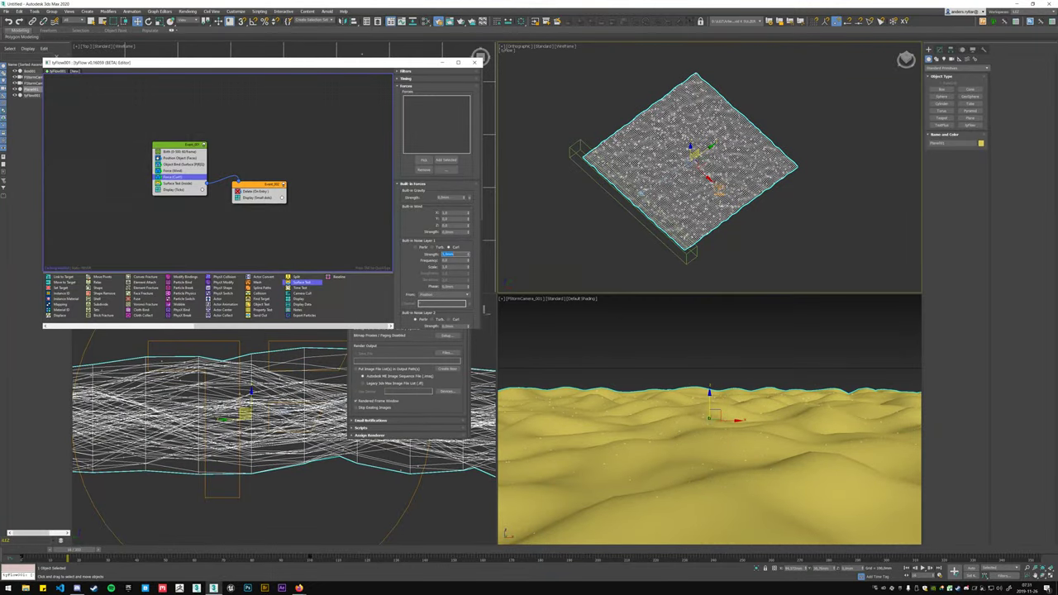
drag(41, 549, 275, 552)
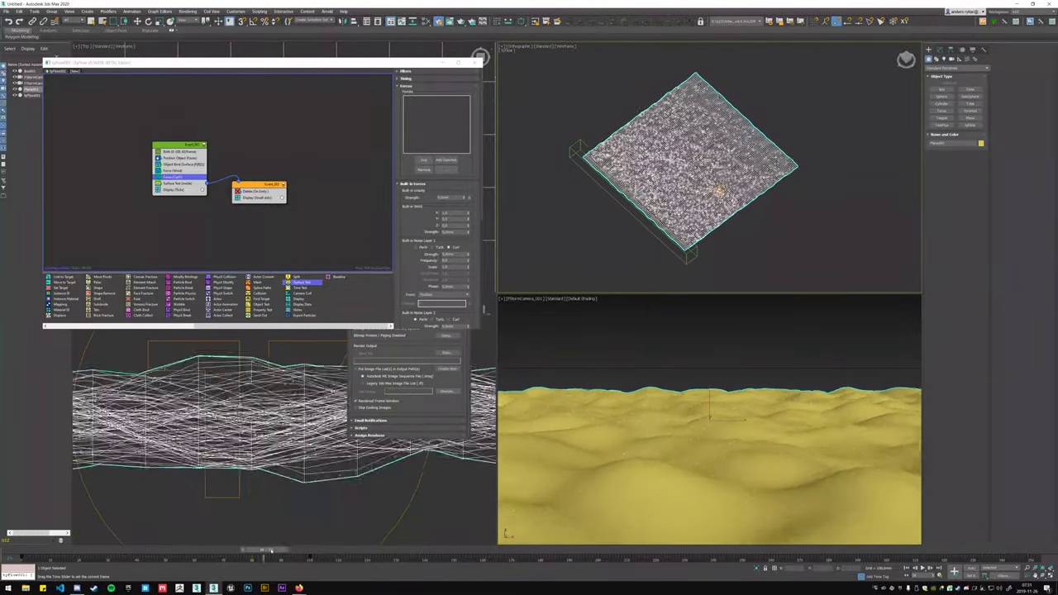
key(w)
key(Return)
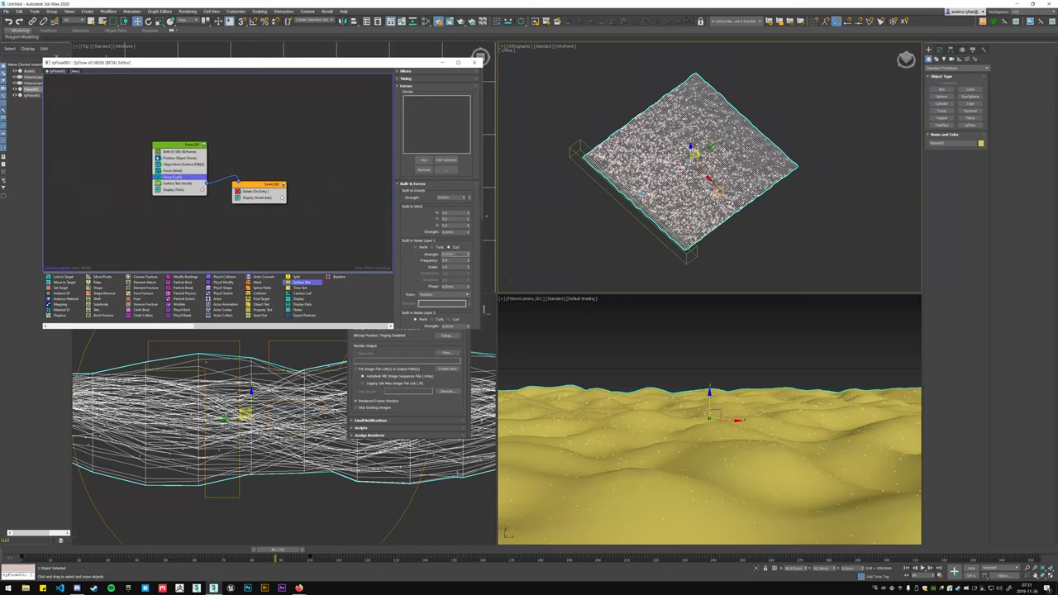
drag(46, 552, 217, 548)
click(201, 223)
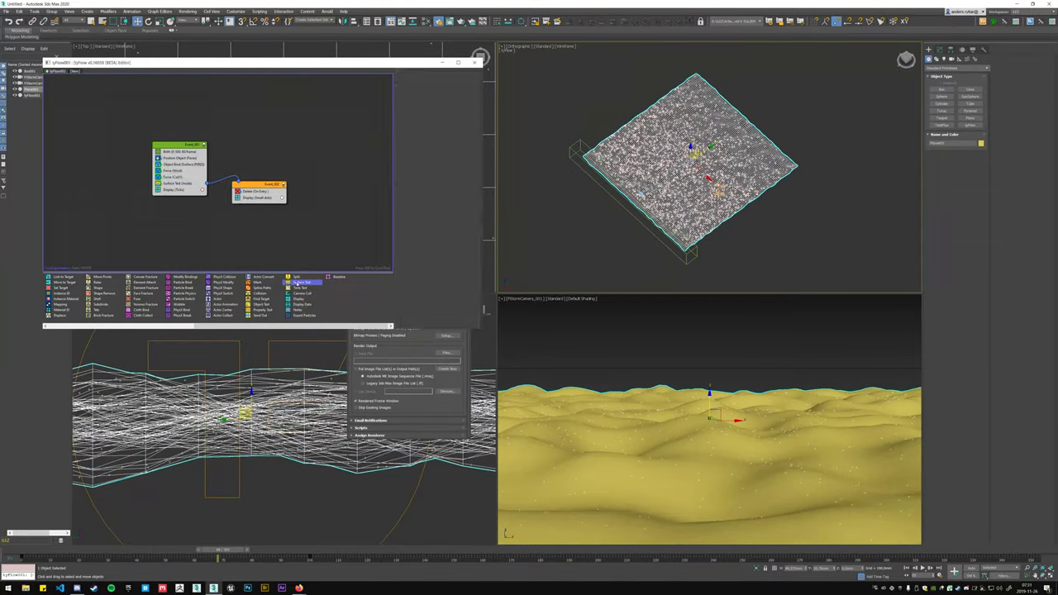
- Add a Split operator to Event_001 that splits off 5% of new particles
drag(296, 278, 195, 190)
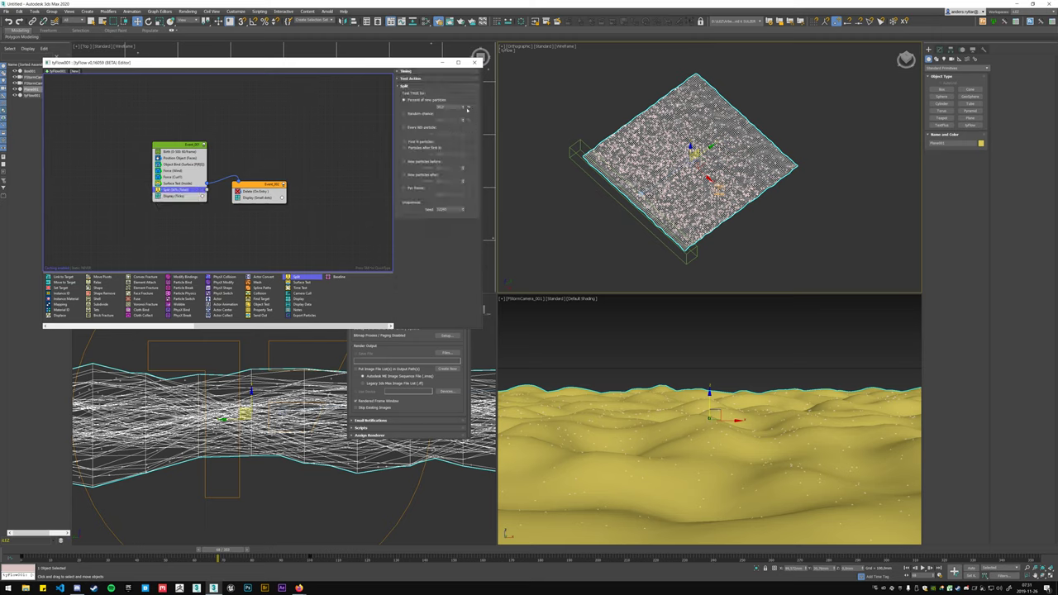
click(441, 107)
text(5)
key(Return)
- Paste a new Force and Display event, wire the Split output into it, and rewind to frame 0
right_click(169, 178)
click(248, 222)
right_click(248, 222)
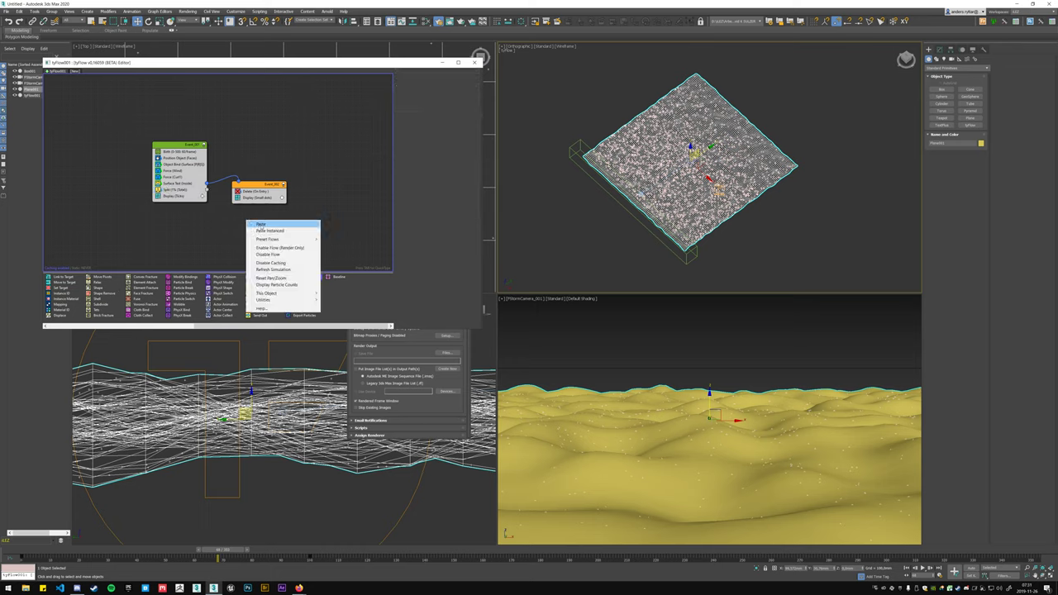
click(275, 225)
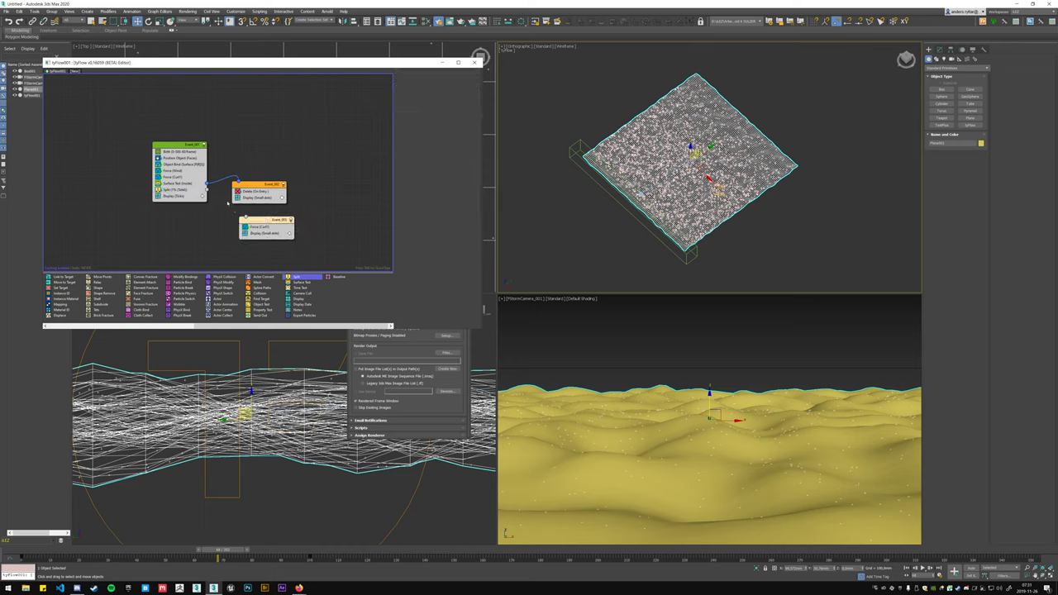
drag(206, 190, 246, 216)
mouse_move(219, 549)
mouse_down()
mouse_move(107, 549)
mouse_move(584, 526)
mouse_up()
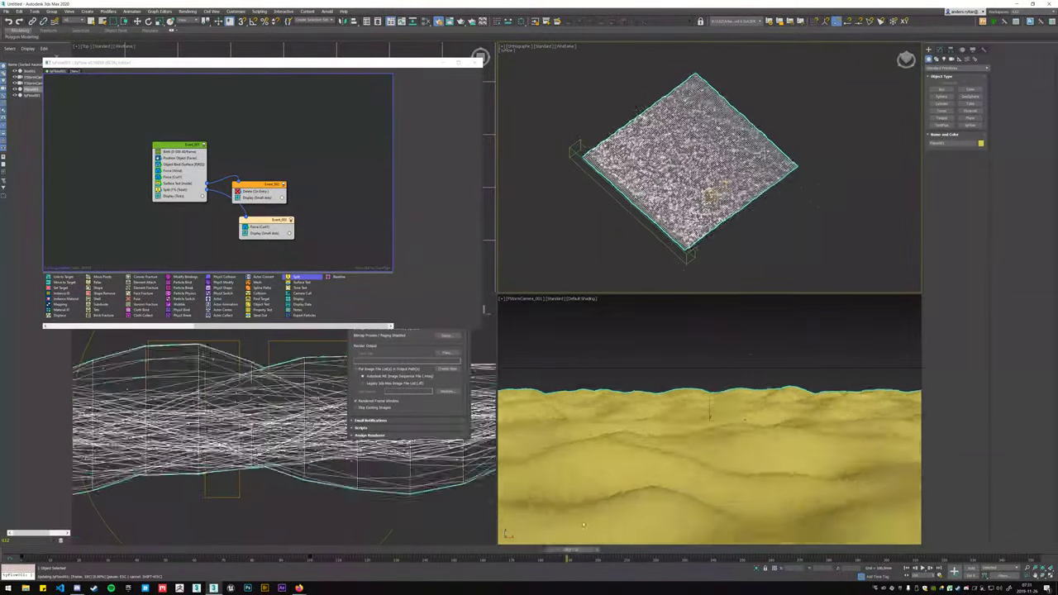
drag(584, 526, 25, 537)
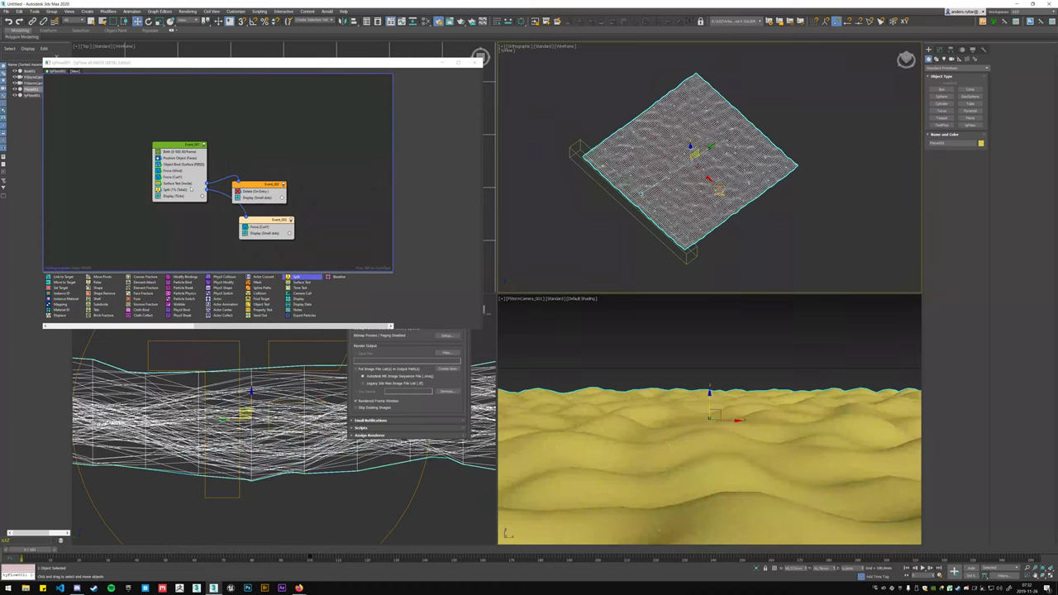
- Copy Event_001's Object Bind Surface into Event_003 with Bind Position set to Dynamic Spring
right_click(180, 170)
key(Escape)
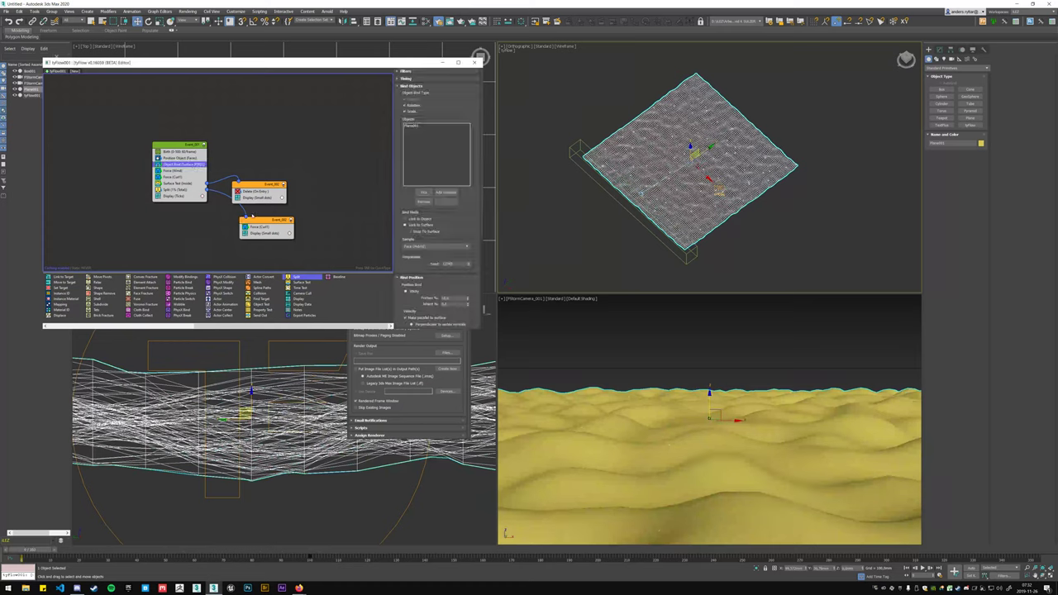
right_click(257, 223)
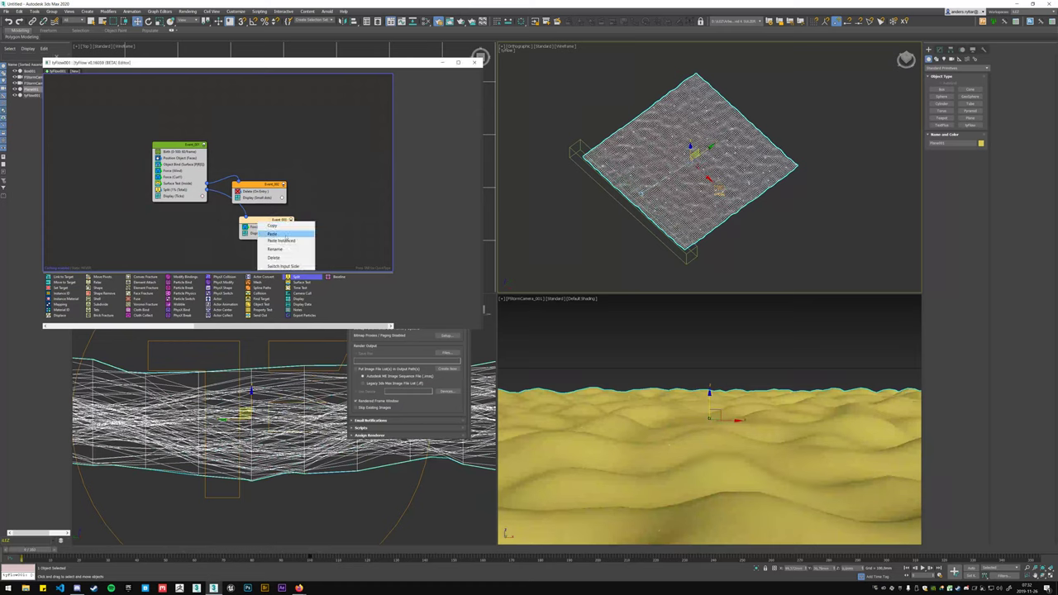
click(285, 234)
click(281, 227)
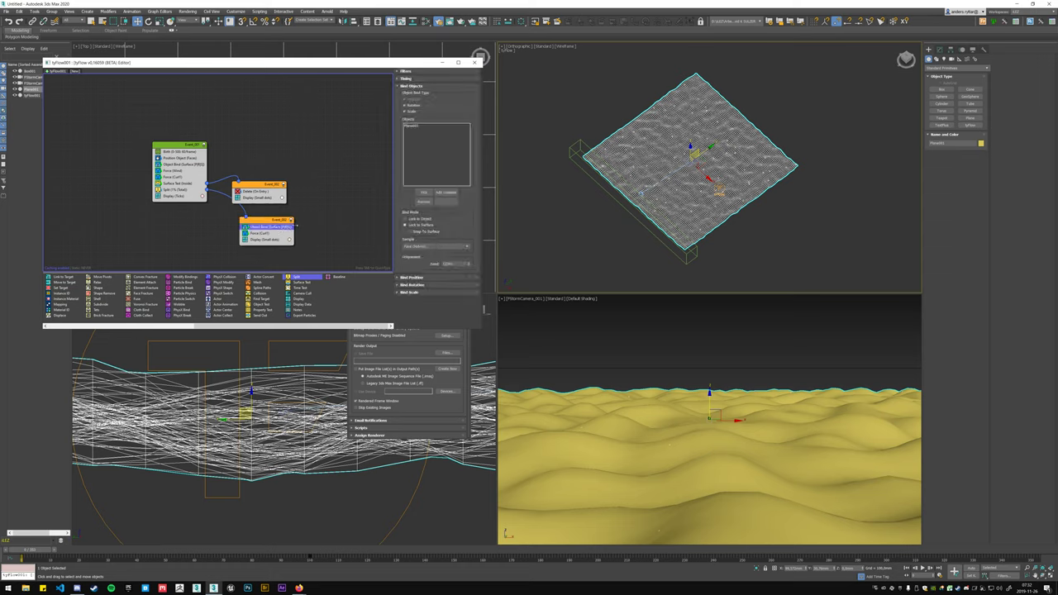
click(426, 279)
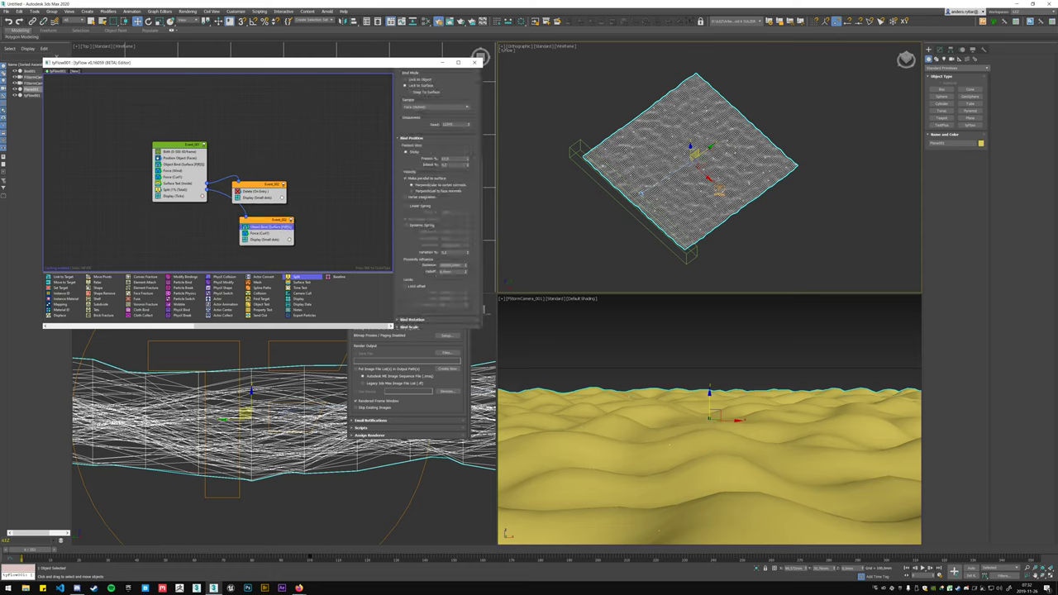
click(423, 226)
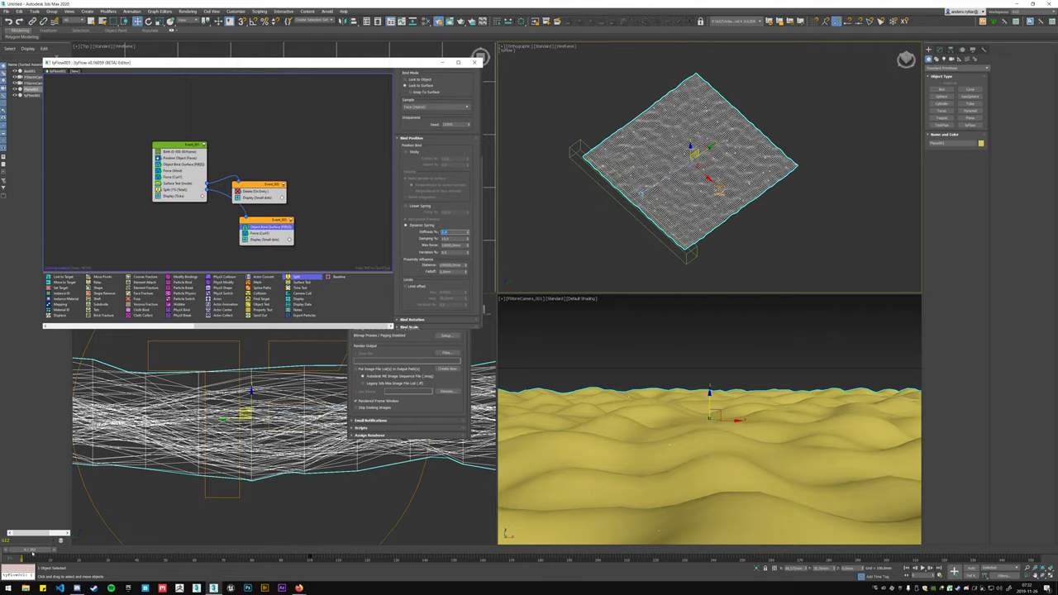
drag(33, 553, 317, 538)
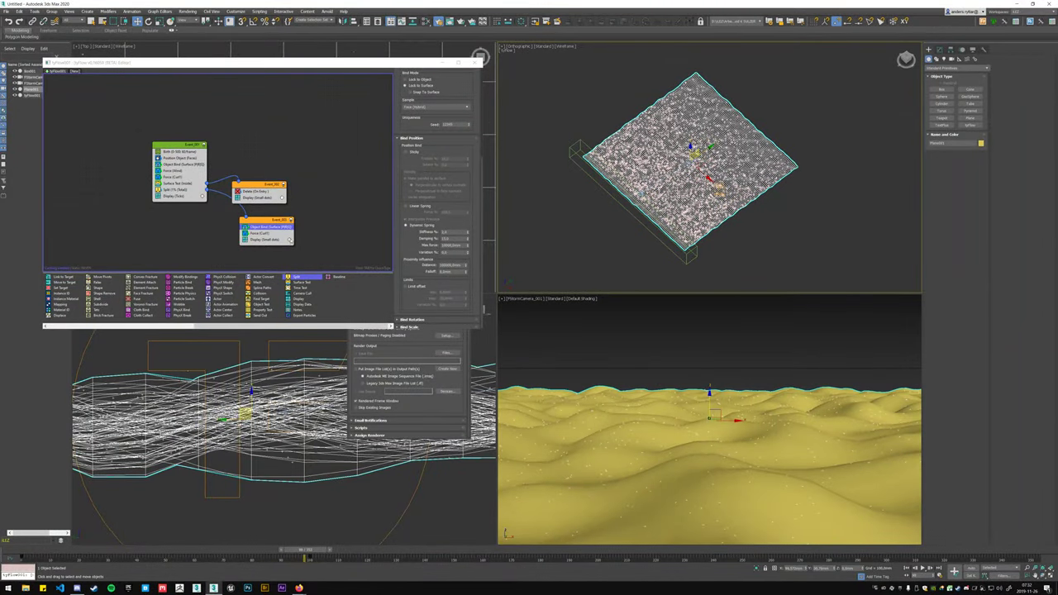
- Set Event_003's display colour to red and preview the red particles
click(289, 239)
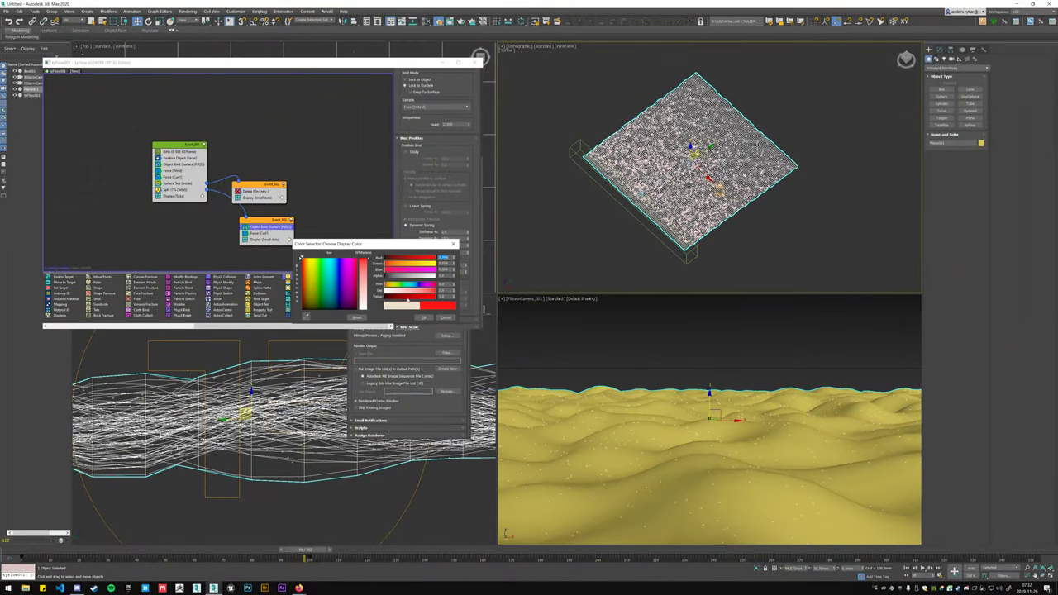
click(423, 318)
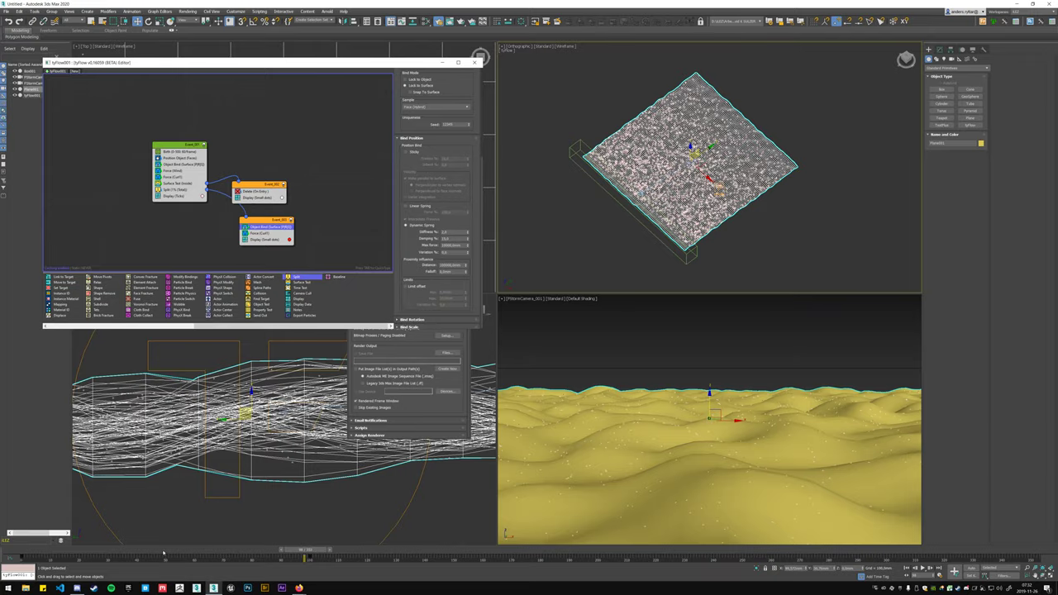
drag(310, 549, 450, 559)
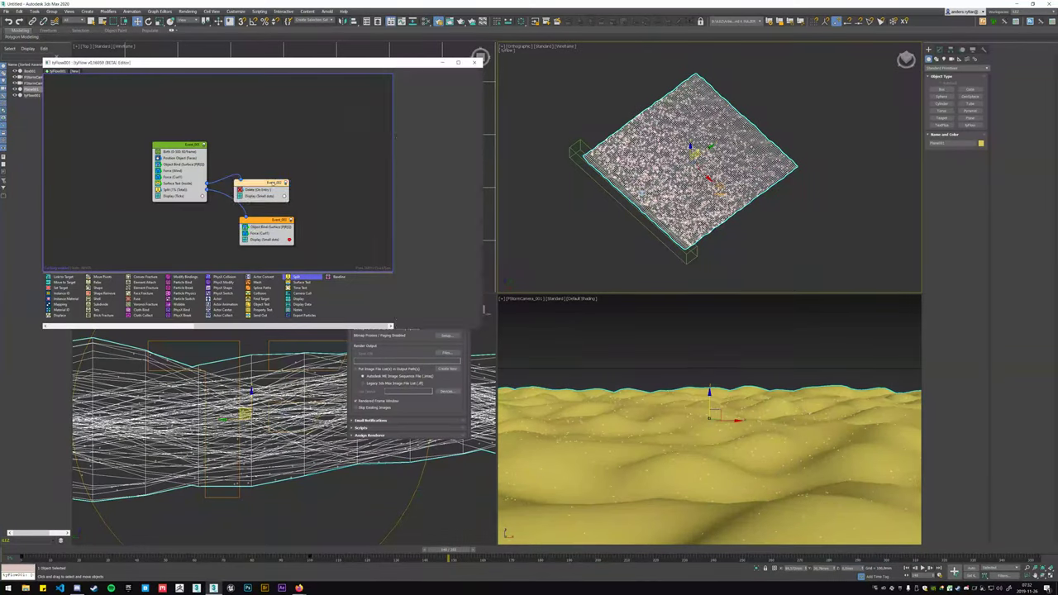
- Rearrange Event_002 and Event_003 in the graph and set the Split to 10% of new particles
drag(268, 193, 316, 175)
drag(282, 224, 279, 205)
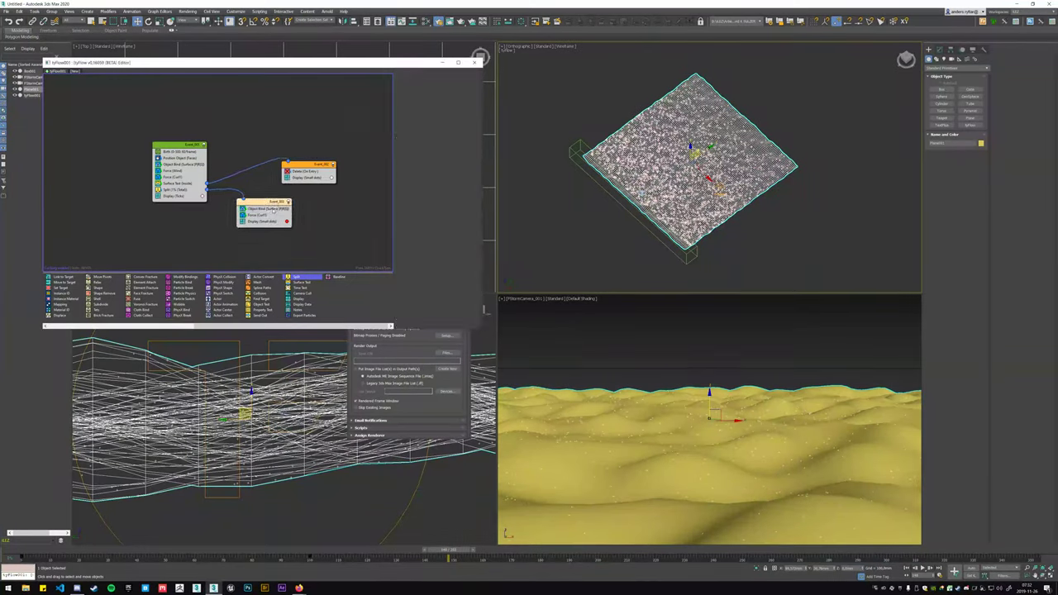
click(273, 210)
click(188, 185)
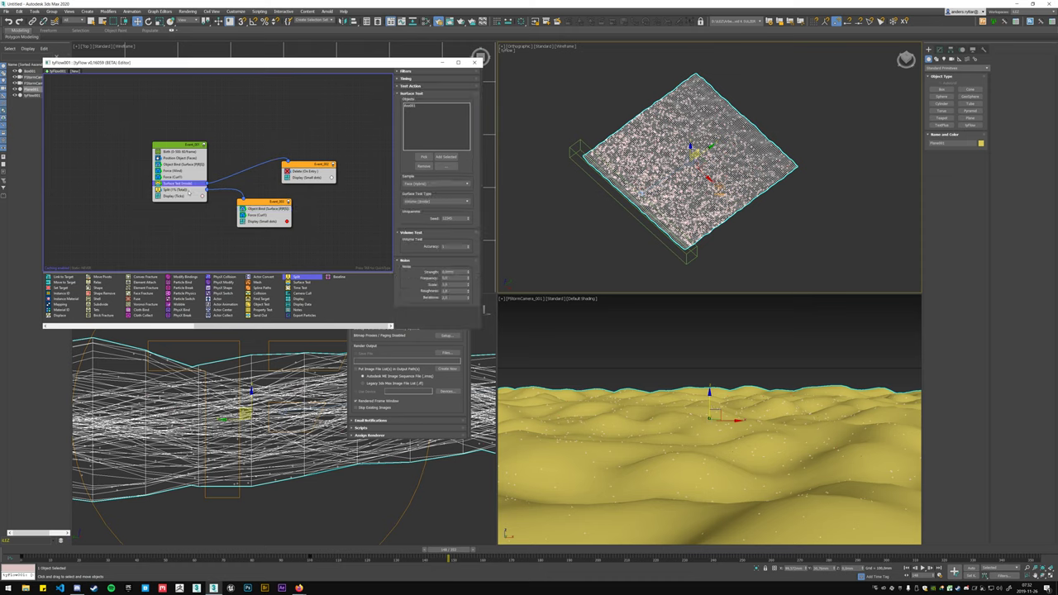
click(190, 190)
key(Return)
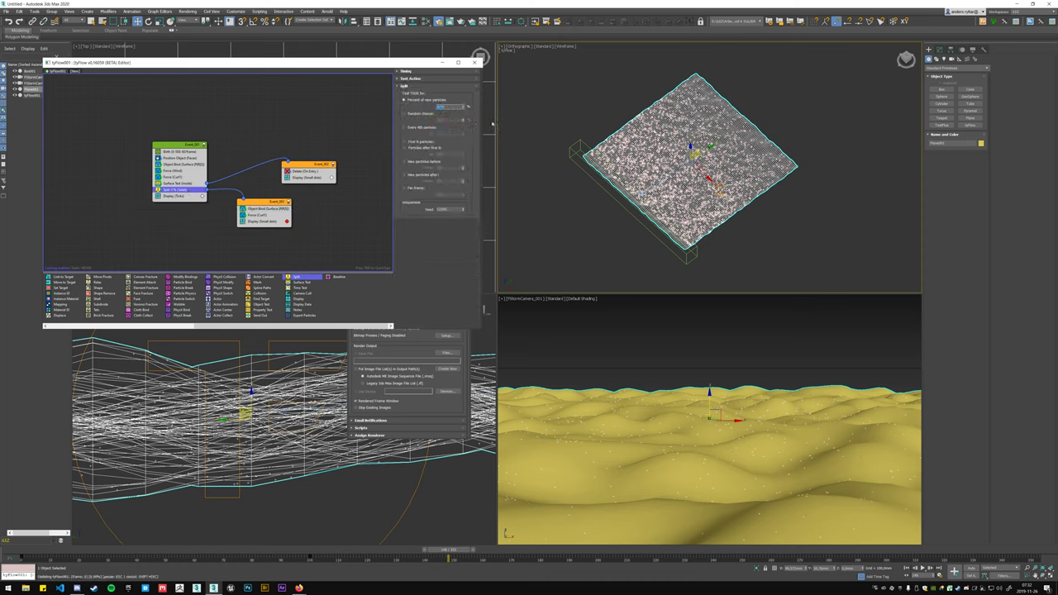
scroll(795, 146, up, 3)
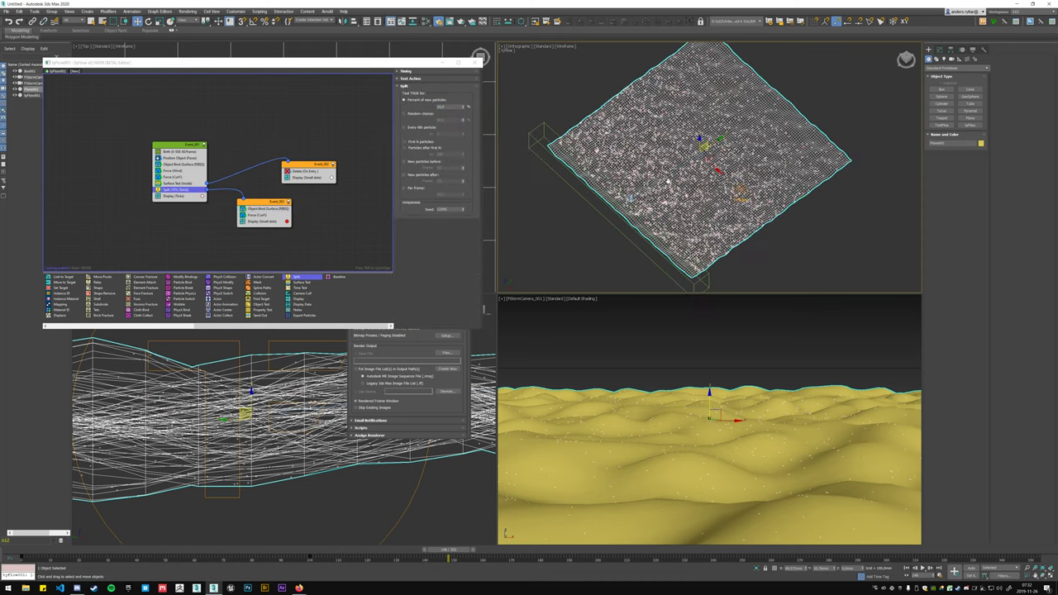
scroll(795, 145, up, 5)
scroll(653, 165, down, 2)
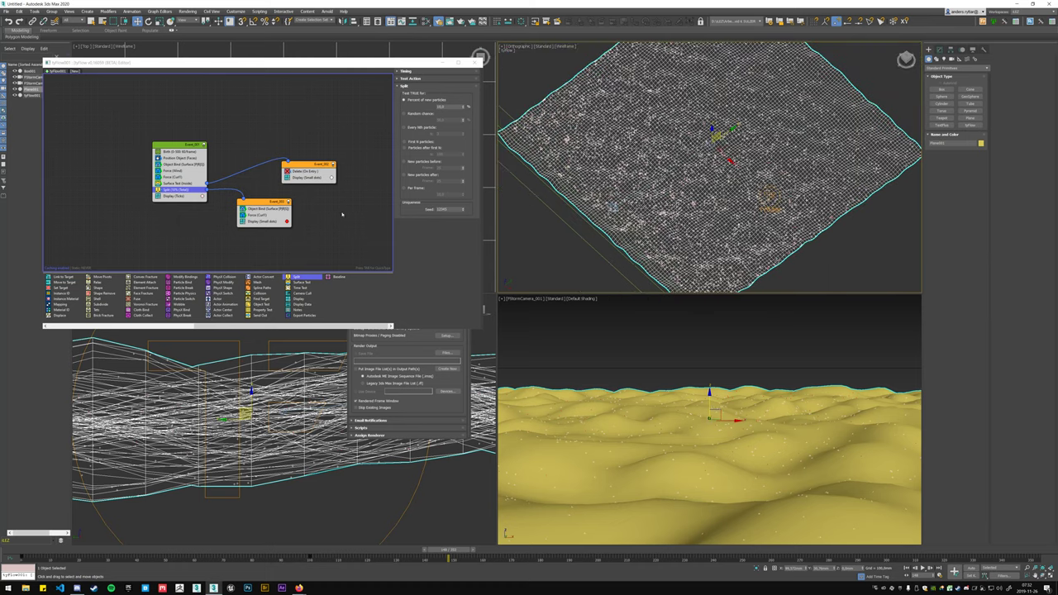
- Set Event_003's particle display type to Ticks
click(264, 222)
click(429, 84)
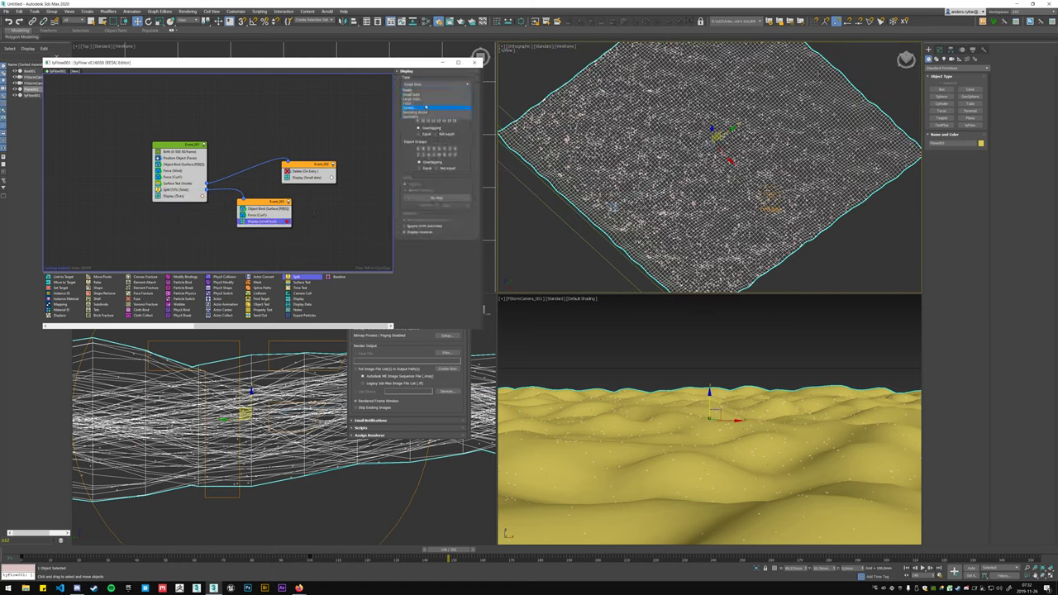
click(426, 107)
- Open Object Properties for the ocean plane
alt+middle_drag(711, 165, 686, 157)
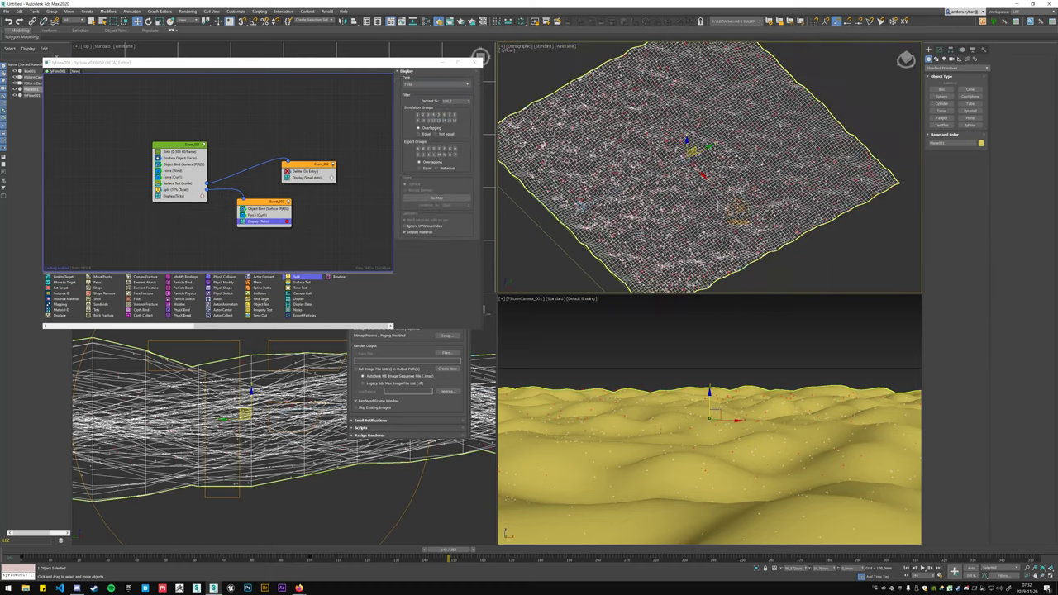
right_click(892, 173)
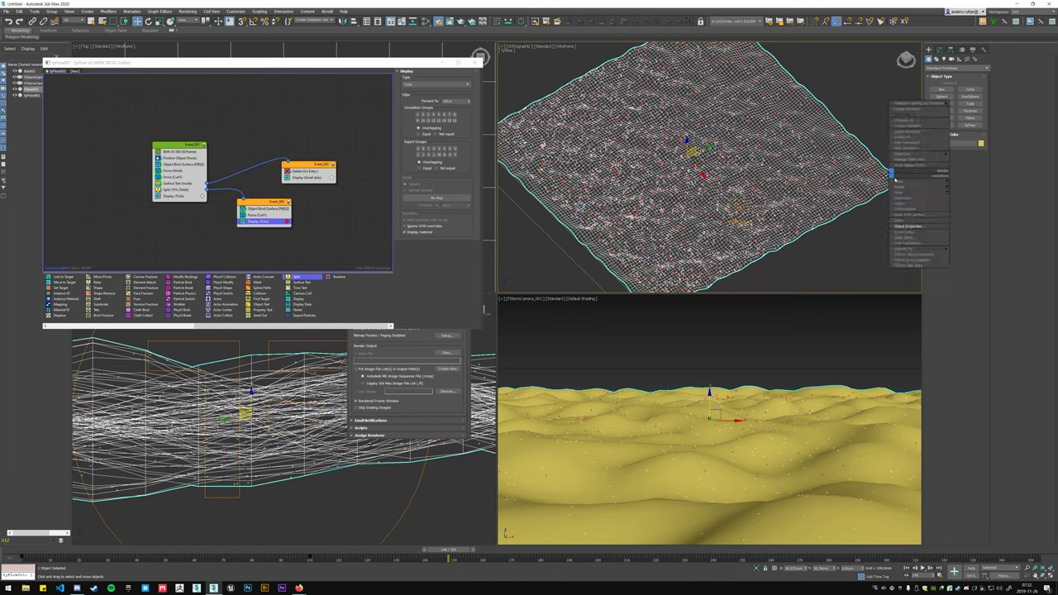
click(938, 227)
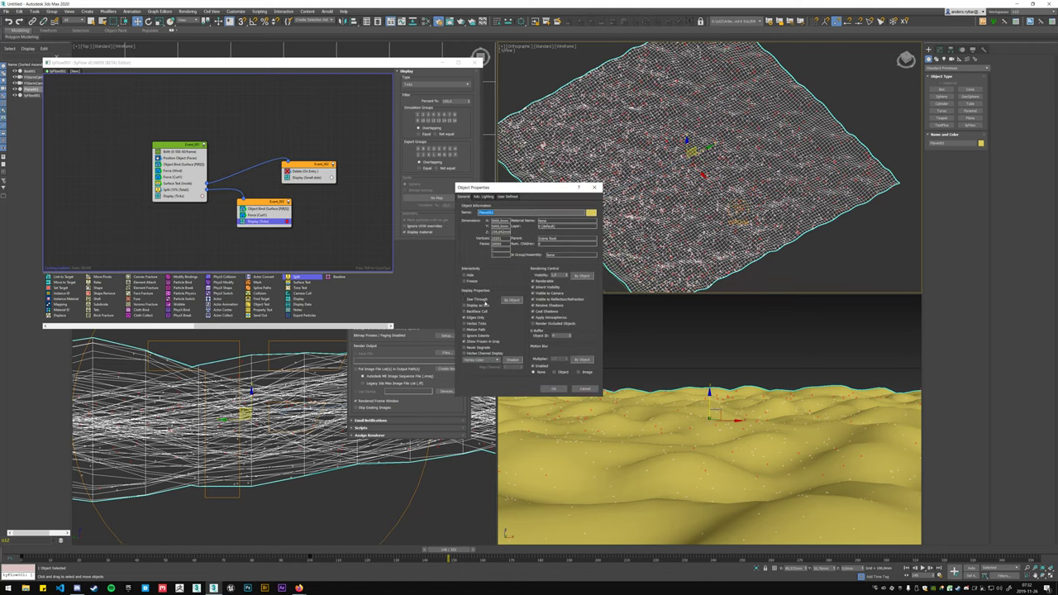
- Make the ocean plane See-Through, deselect it, and scrub to watch particles riding the waves
click(464, 298)
click(553, 389)
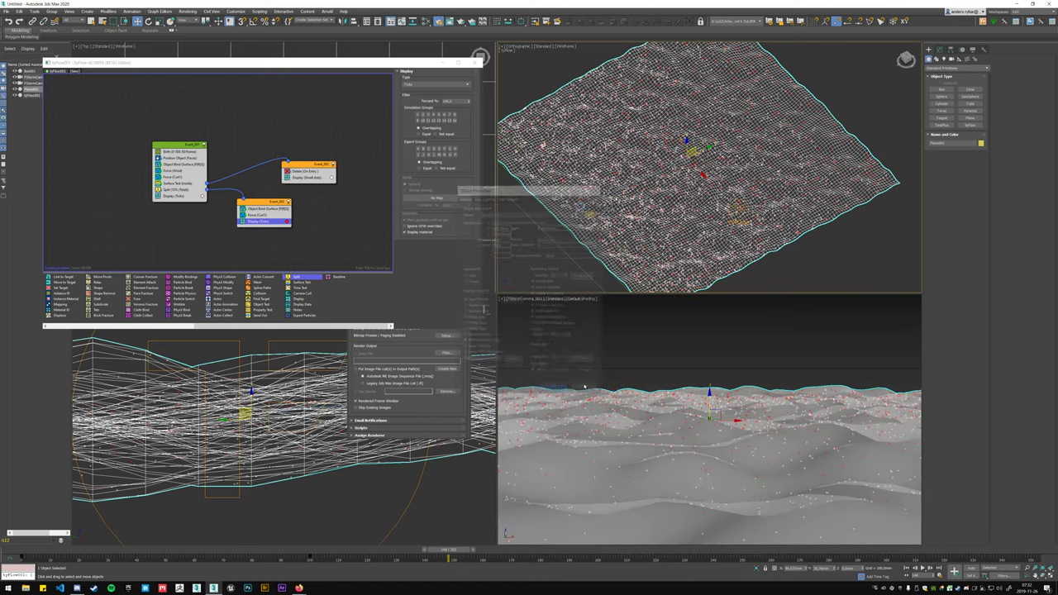
click(808, 268)
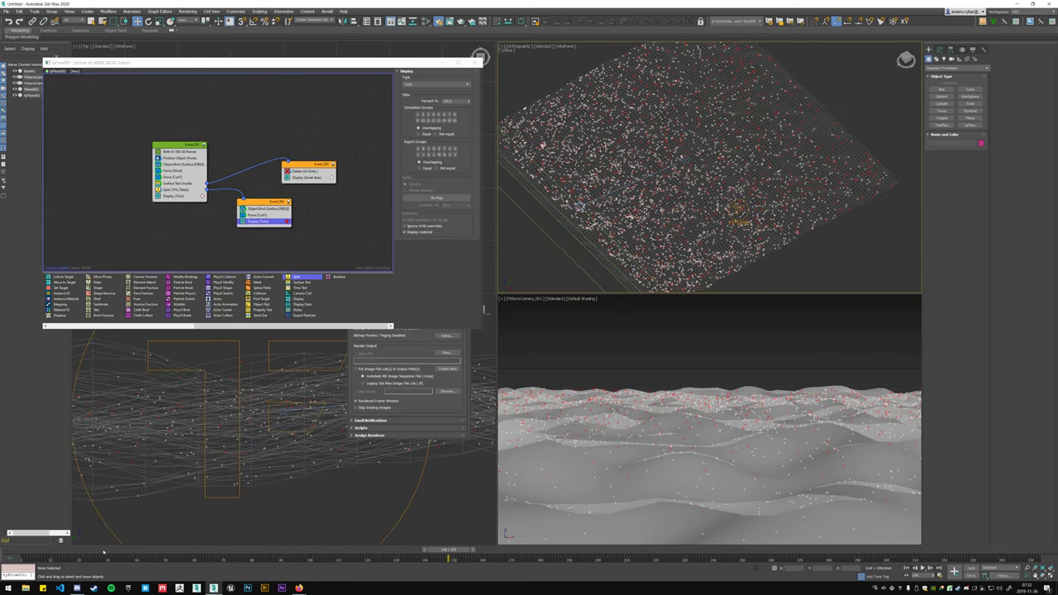
drag(104, 552, 237, 550)
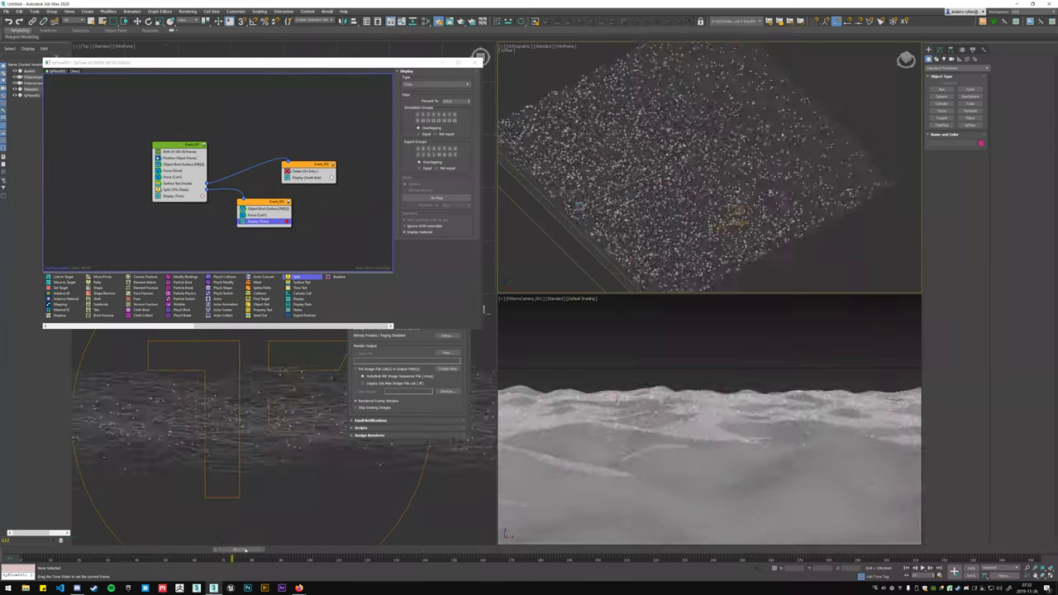
drag(237, 550, 298, 550)
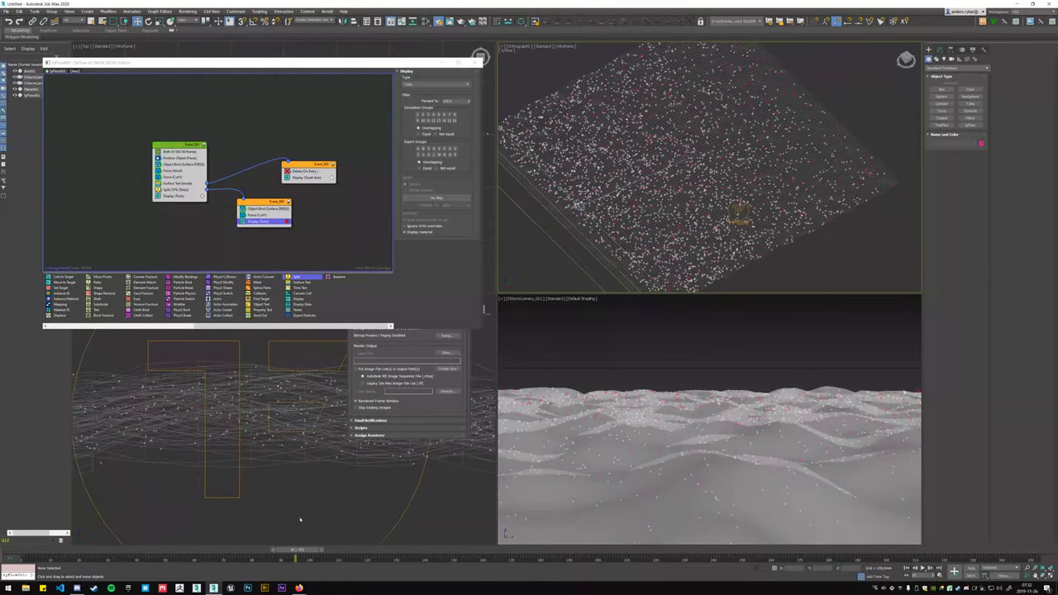
- Paste a copy of Event_001's Force (Wind) into Event_003, below Object Bind Surface
right_click(176, 172)
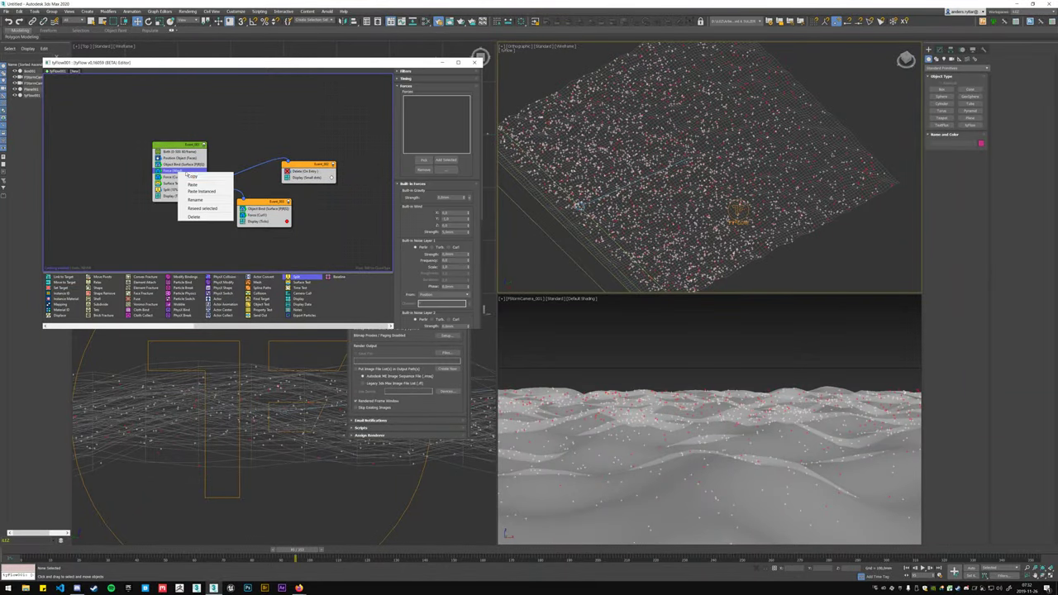
key(Escape)
right_click(257, 204)
click(270, 213)
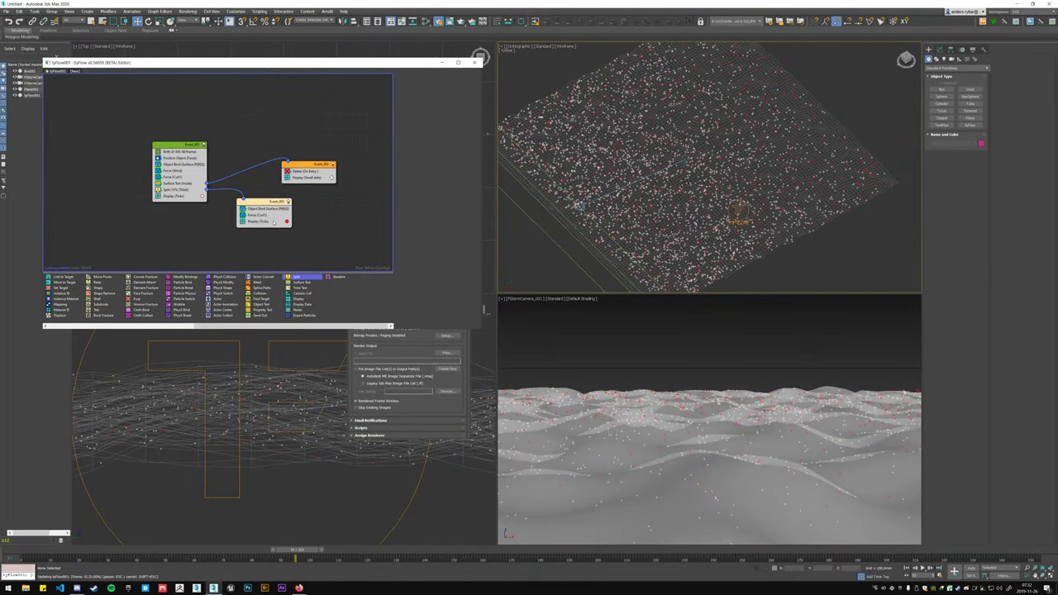
key(ctrl+v)
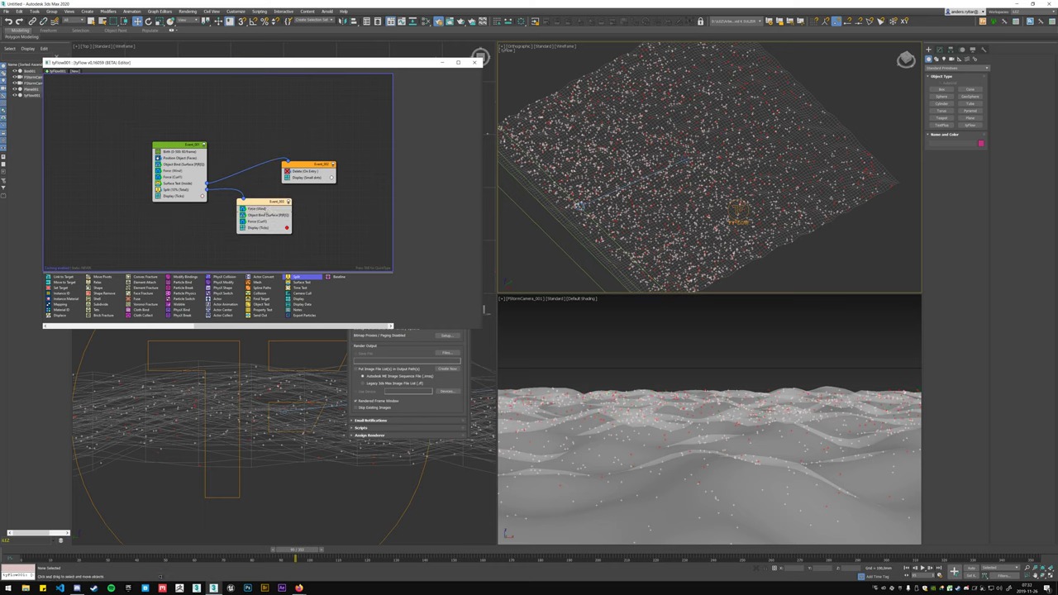
drag(264, 209, 273, 219)
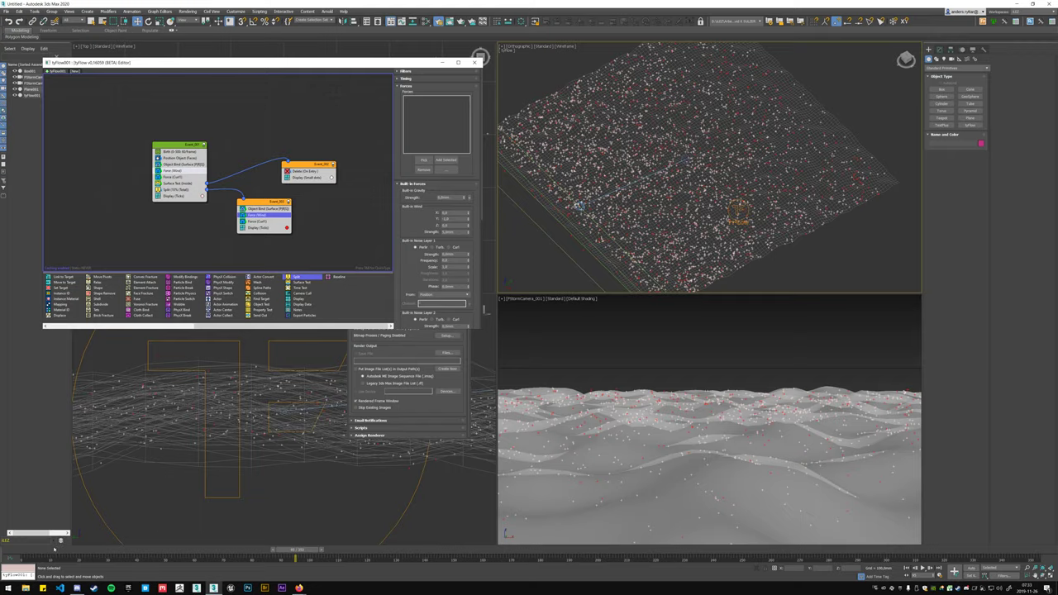
- Review Event_003's binding at earlier frames and move the 10% Split ahead of the Surface Test
drag(296, 549, 51, 550)
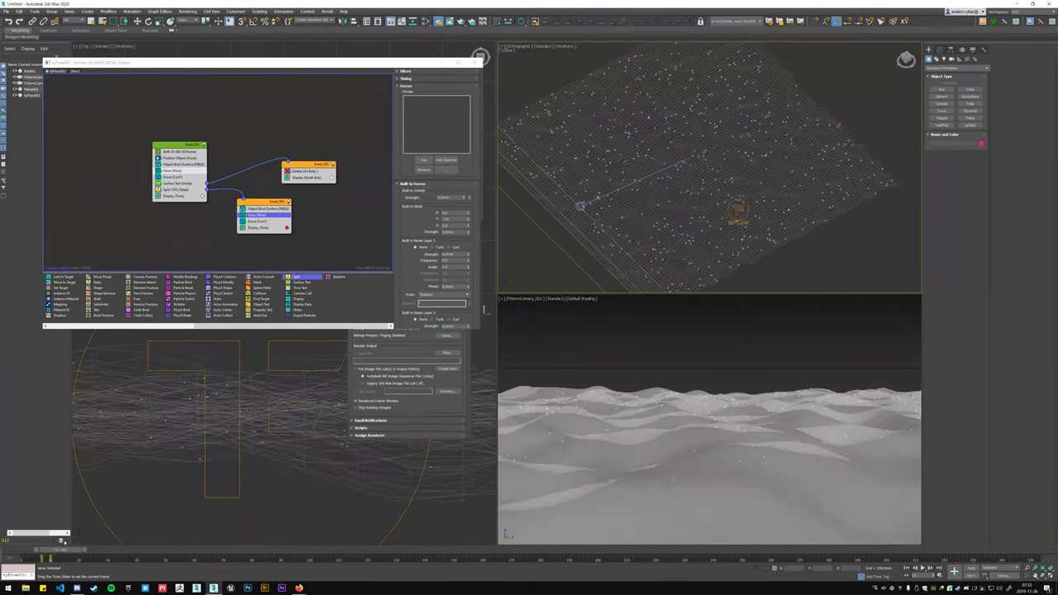
click(269, 209)
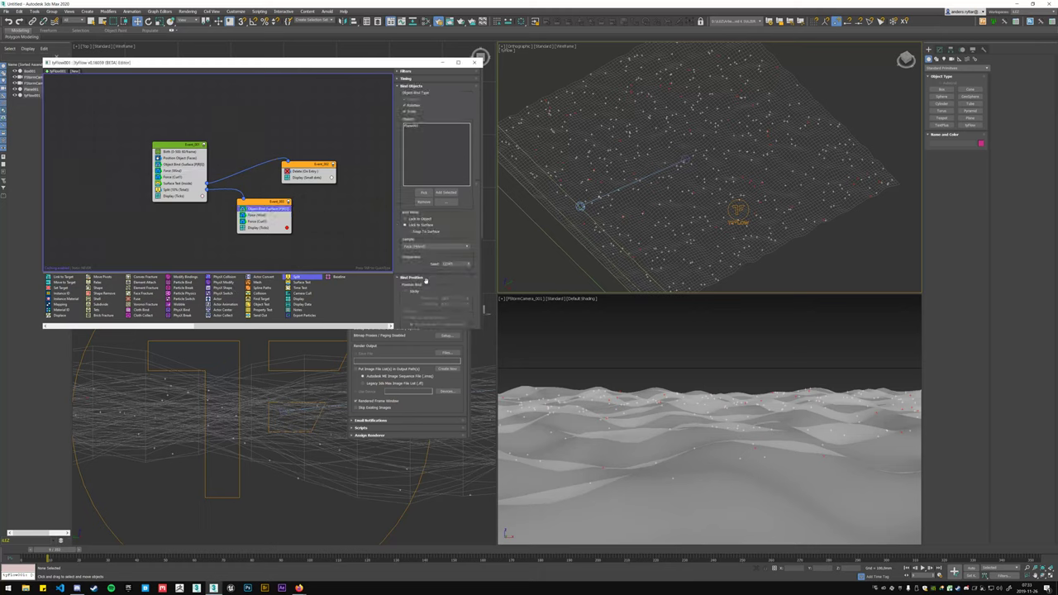
scroll(422, 226, down, 3)
scroll(422, 226, up, 2)
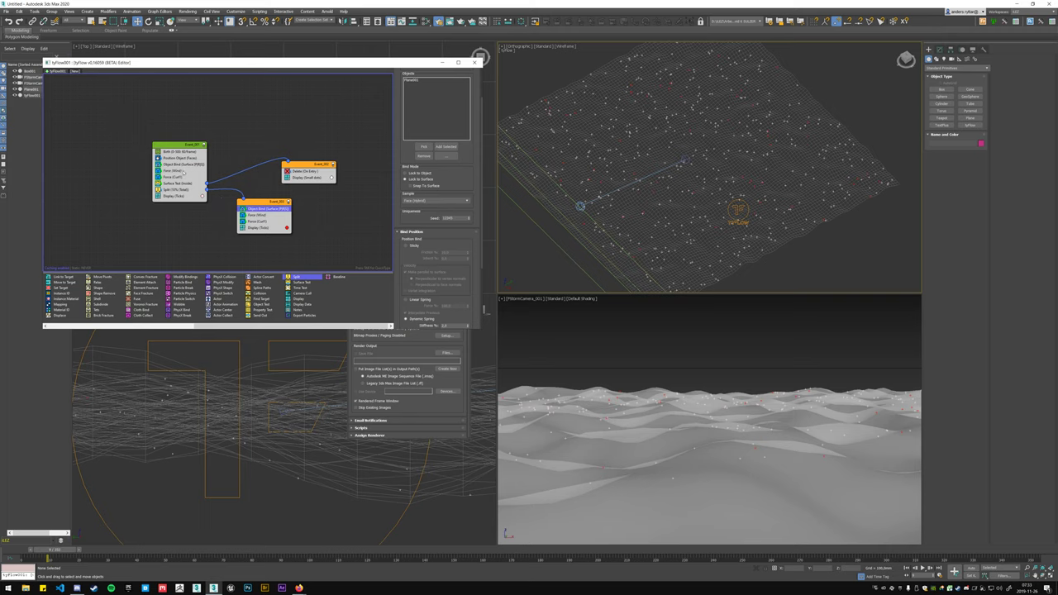
mouse_move(176, 189)
mouse_down()
mouse_move(197, 188)
mouse_move(190, 182)
mouse_up()
- Line up the Event_002 and Event_003 nodes neatly below the first event
drag(264, 202, 291, 121)
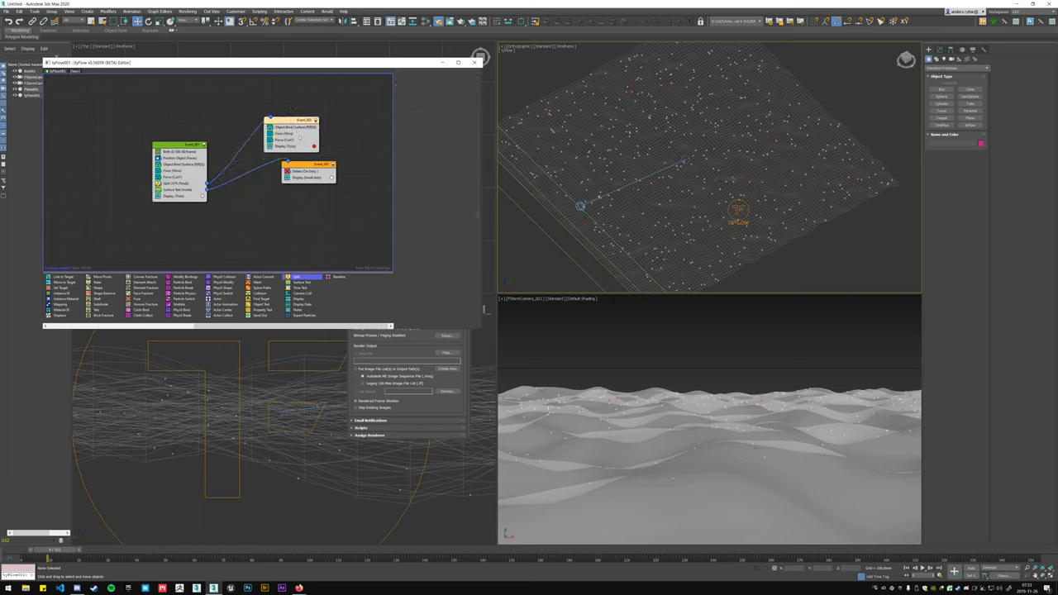
drag(309, 171, 283, 236)
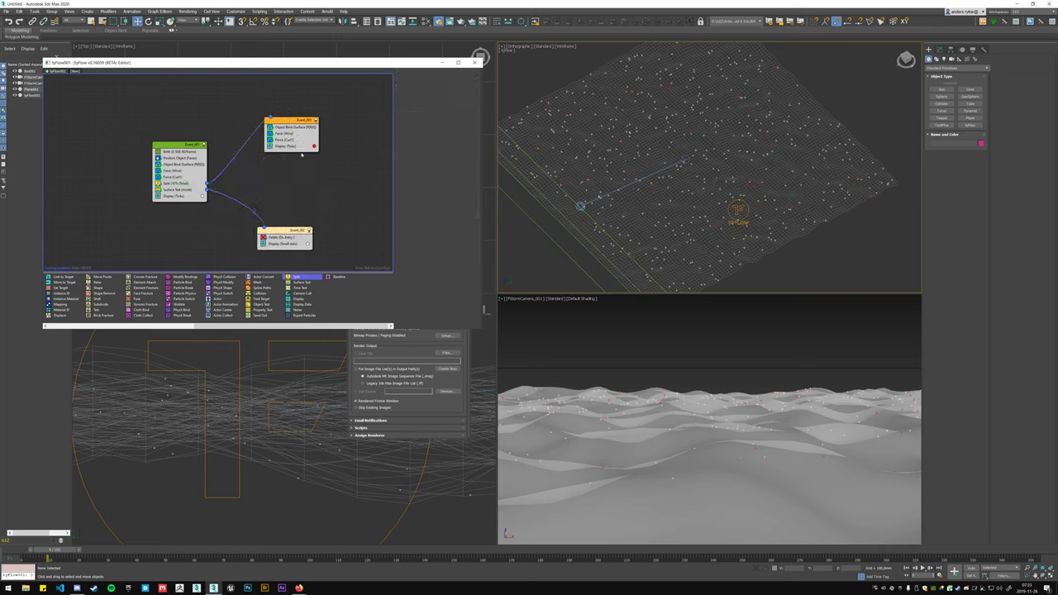
click(289, 127)
drag(288, 124, 291, 177)
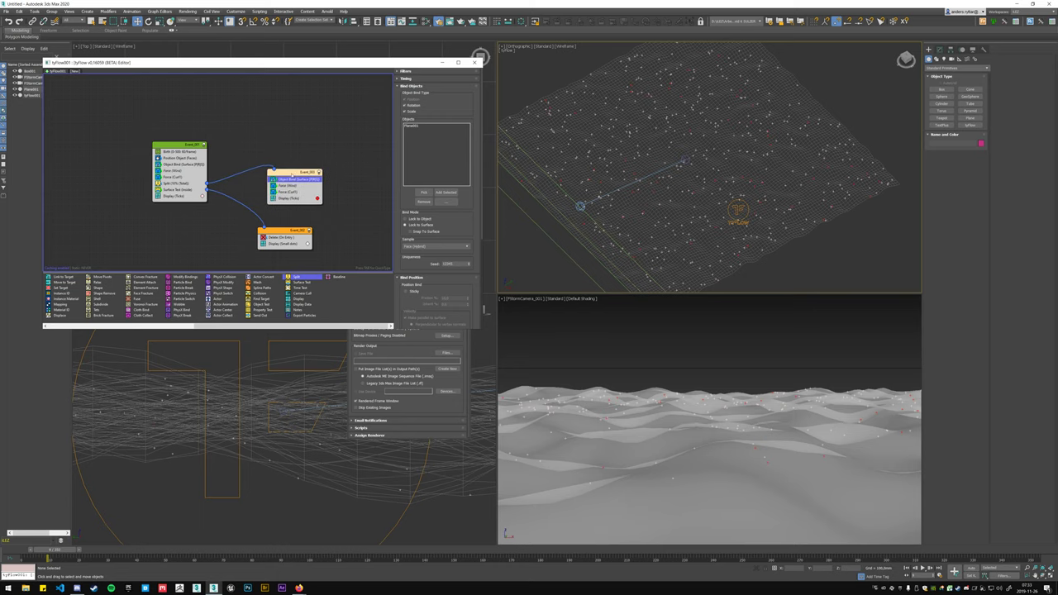
mouse_move(55, 550)
mouse_down()
mouse_move(169, 546)
mouse_move(106, 549)
mouse_up()
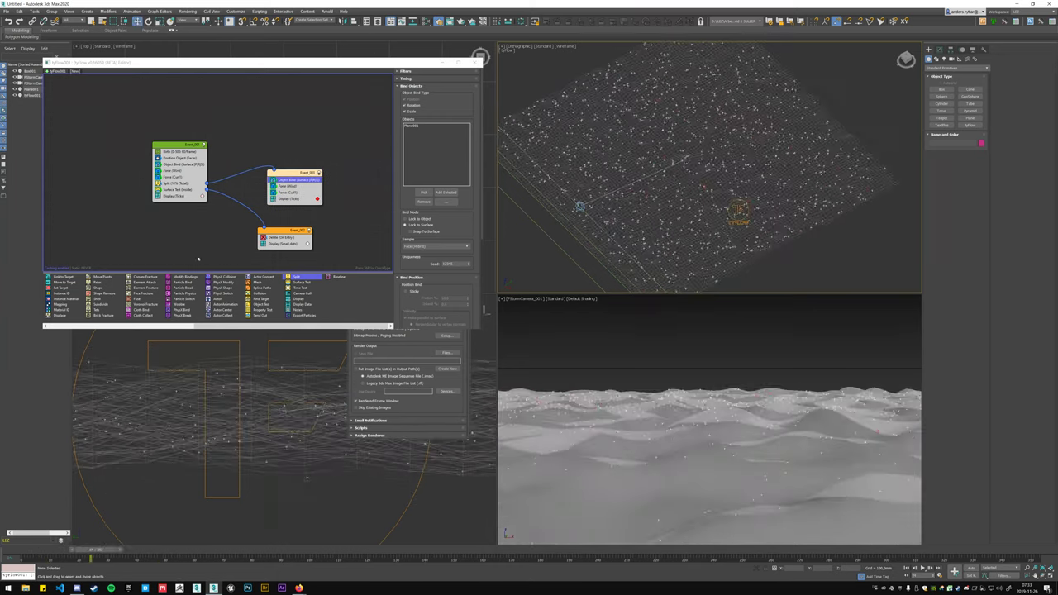
- Compare the wind force and surface-bind settings across events, playing to about frame 40
click(286, 187)
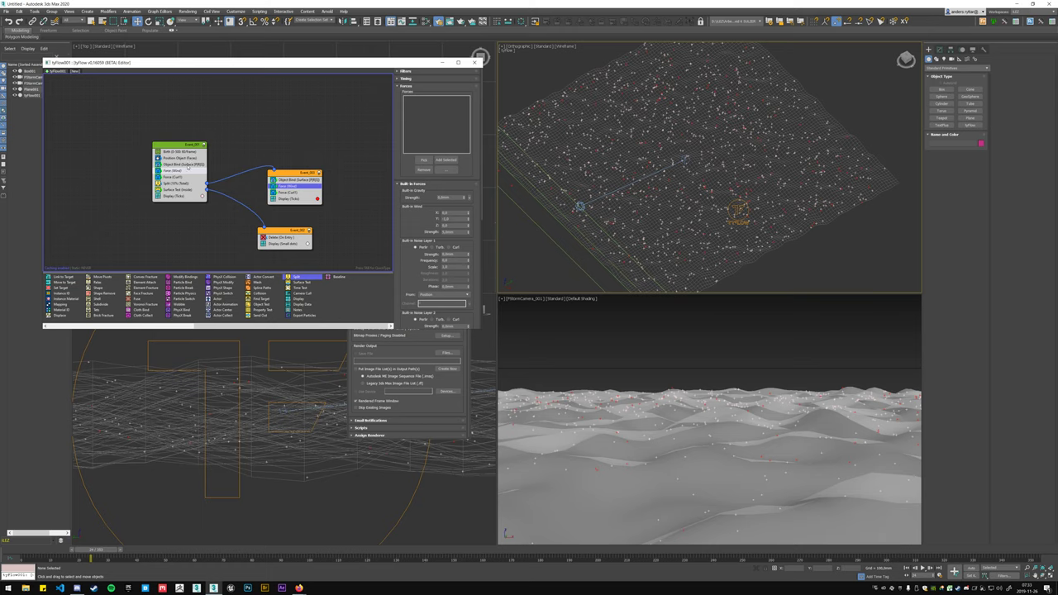
click(187, 165)
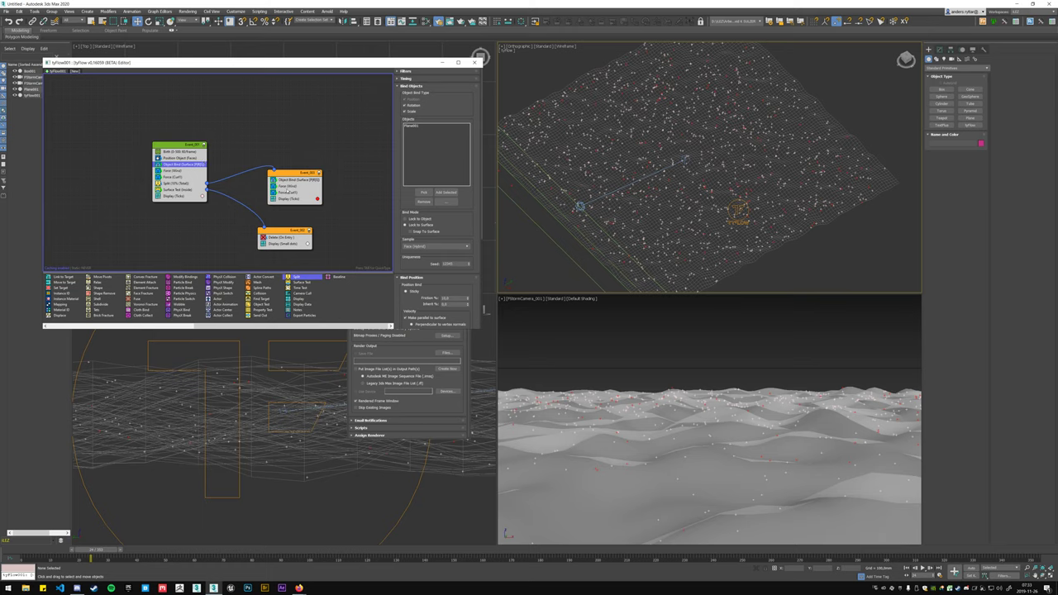
click(287, 188)
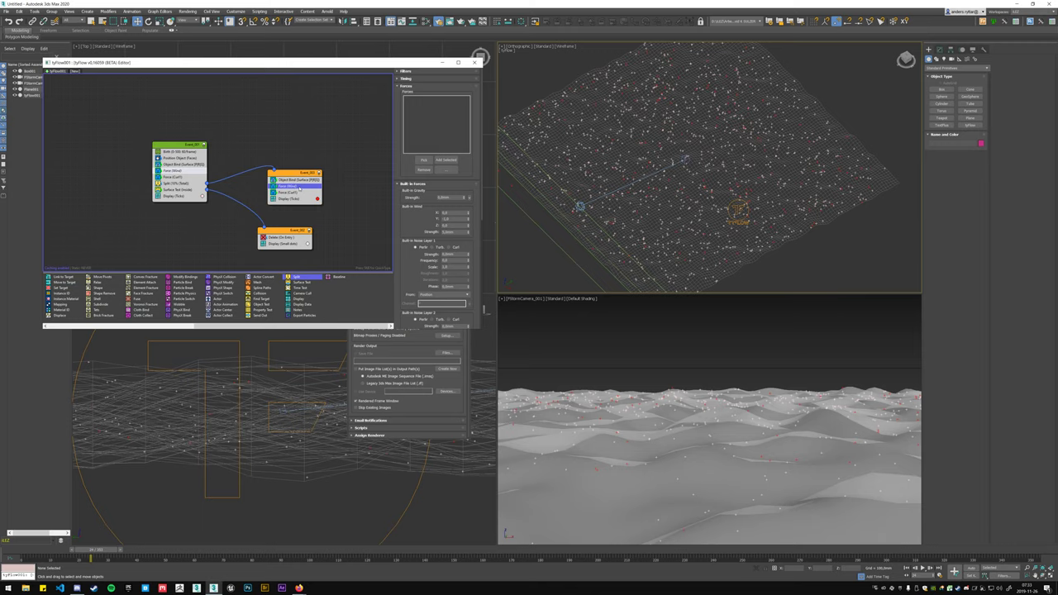
click(305, 180)
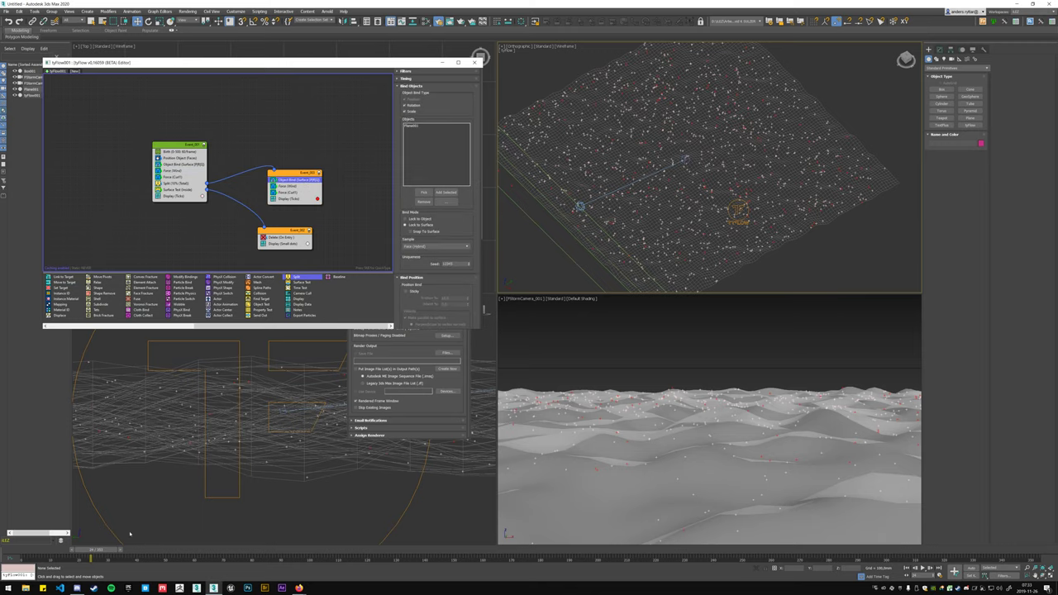
drag(111, 549, 176, 544)
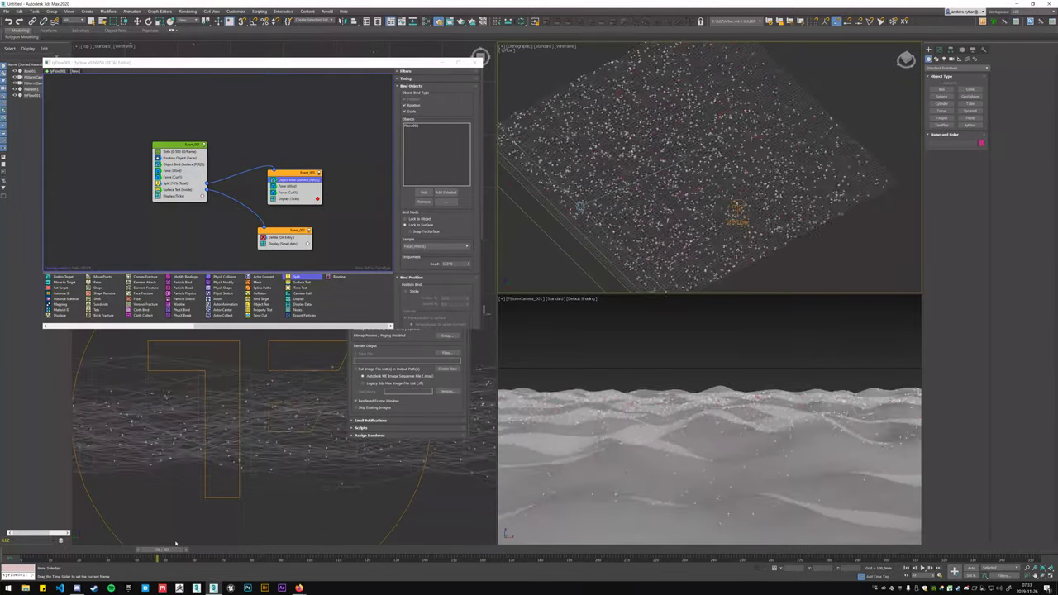
- Try the Sticky, Linear Spring and Dynamic Spring bind modes, scrubbing the simulation after each
scroll(409, 196, down, 2)
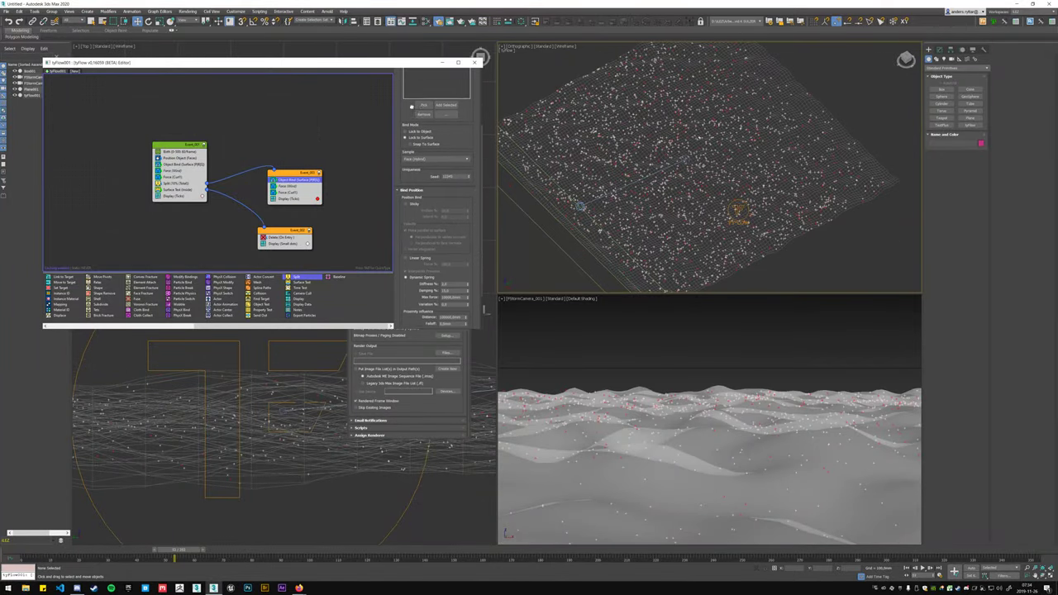
scroll(409, 198, down, 2)
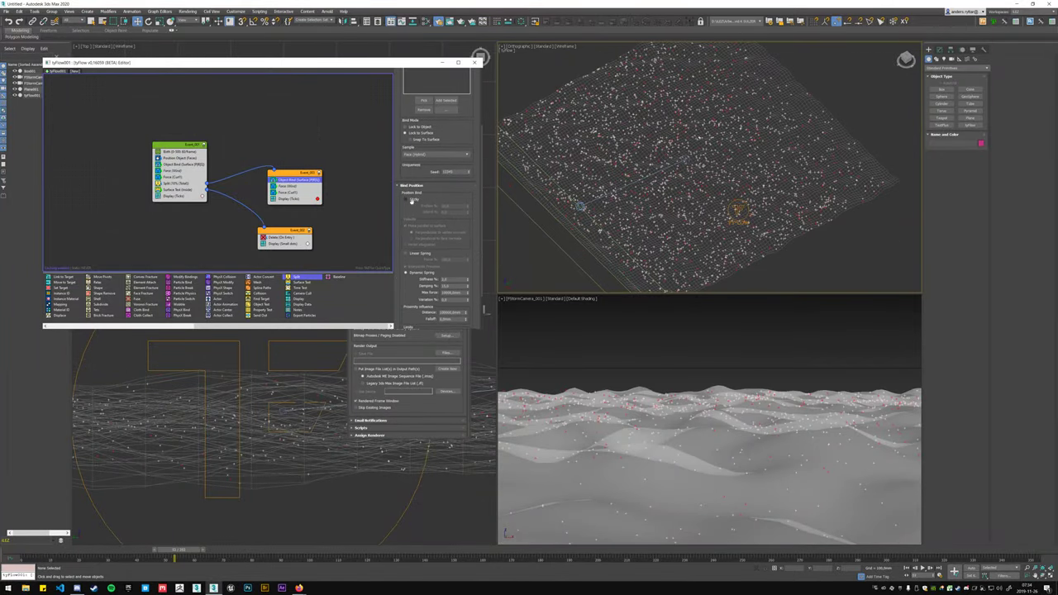
click(406, 199)
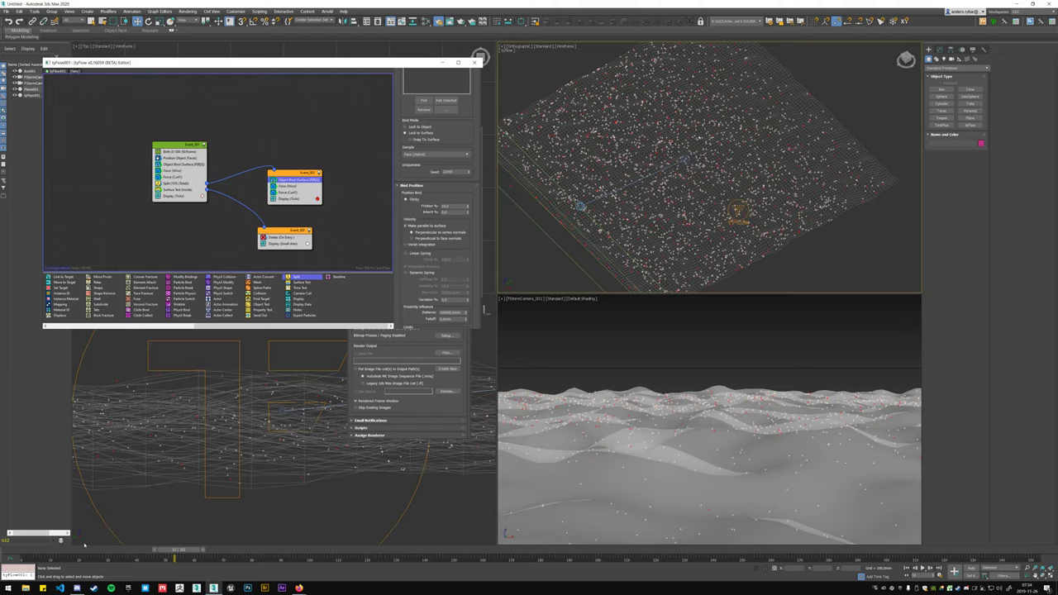
mouse_move(178, 549)
mouse_down()
mouse_move(383, 549)
mouse_move(340, 549)
mouse_up()
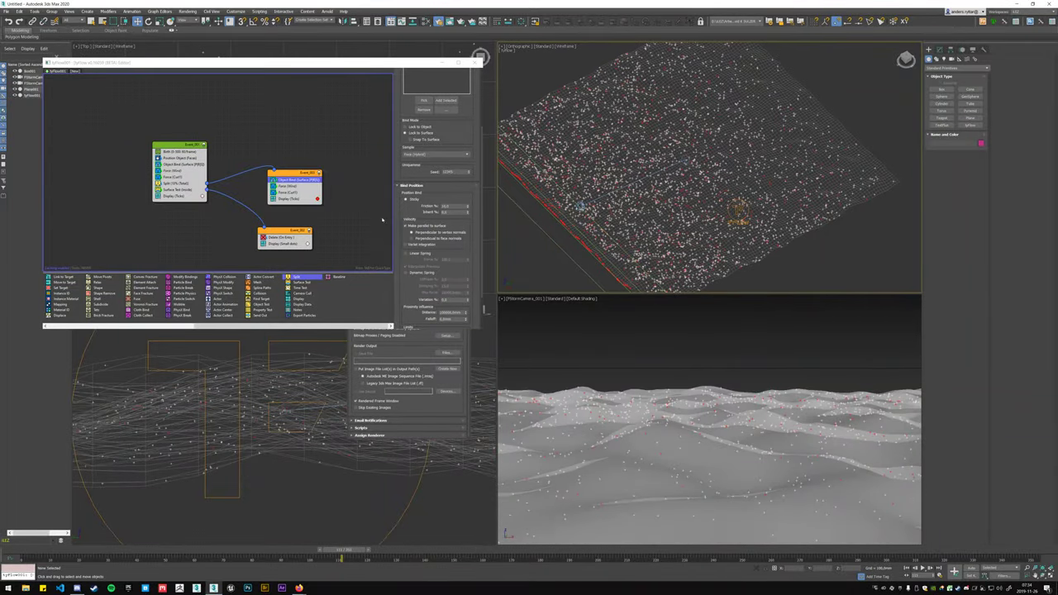
drag(454, 206, 413, 185)
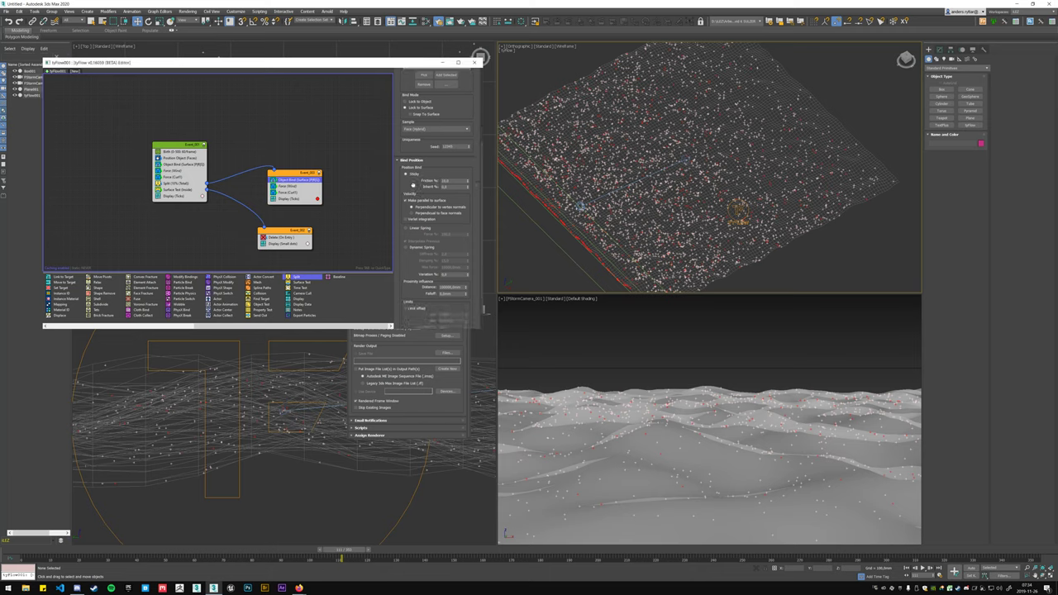
click(422, 227)
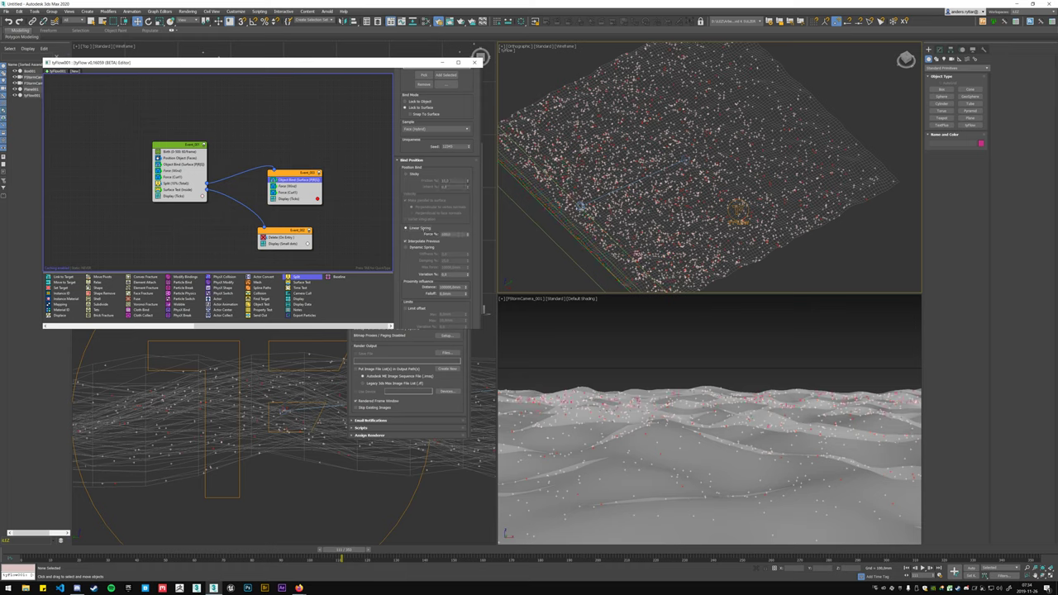
double_click(455, 235)
key(Return)
mouse_move(339, 550)
mouse_down()
mouse_move(209, 549)
mouse_move(380, 550)
mouse_up()
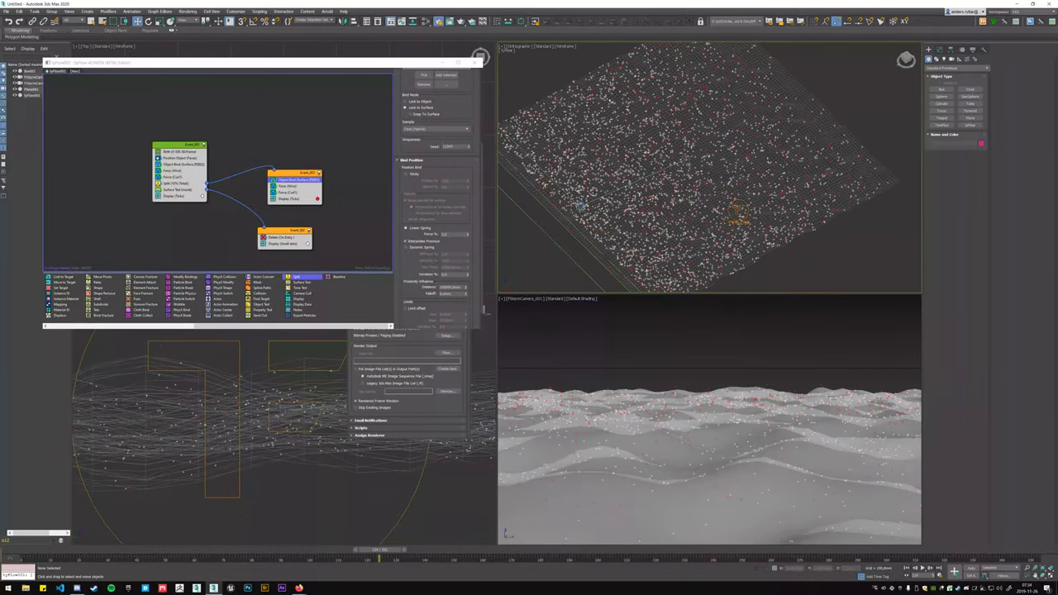
scroll(422, 269, down, 1)
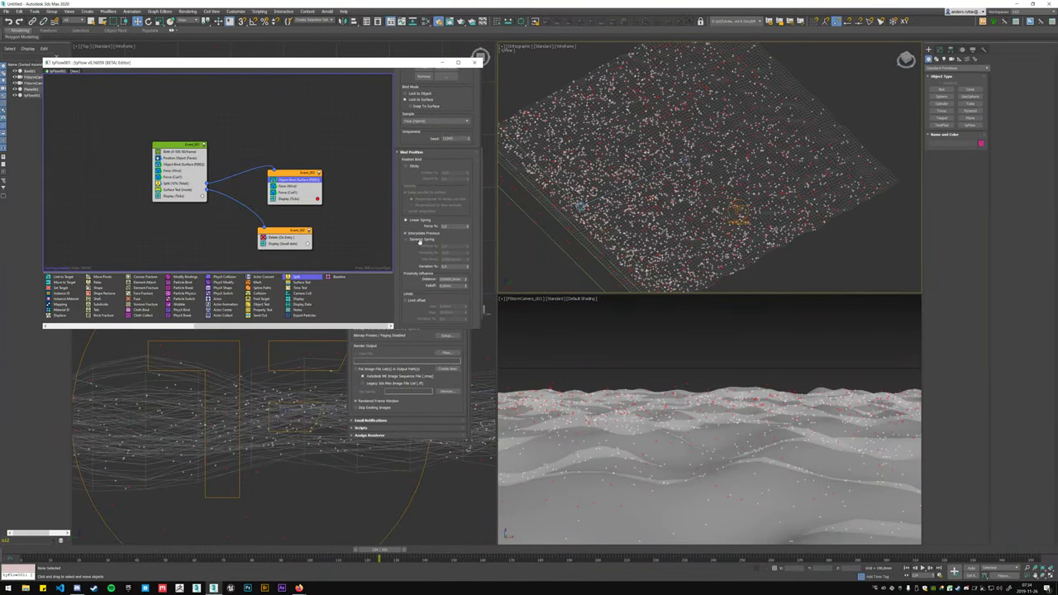
click(407, 239)
drag(81, 550, 145, 537)
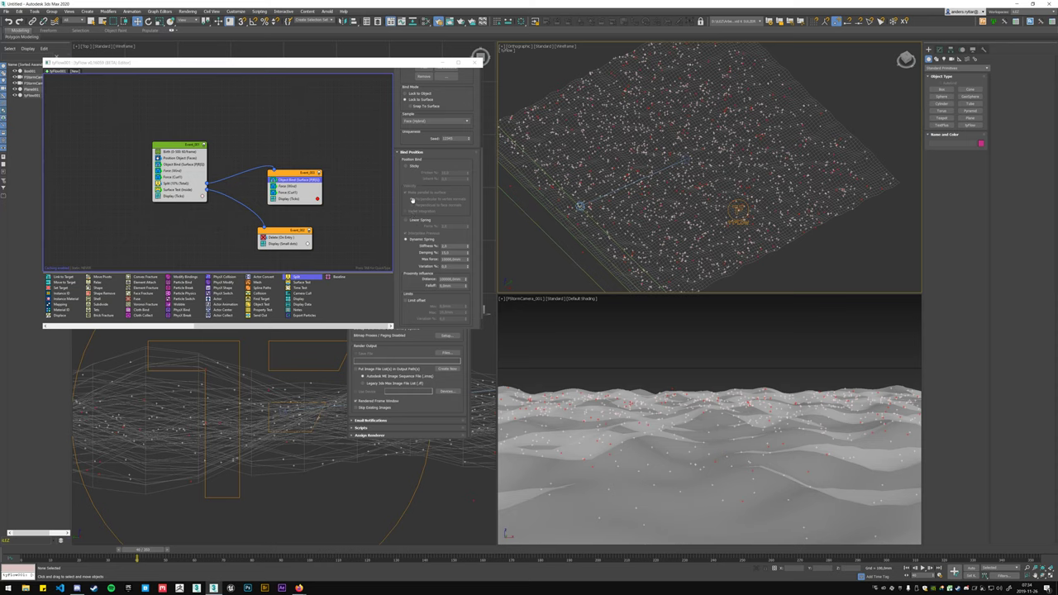
- Set Bind Position back to Sticky with Friction % at 1.0 and re-simulate
click(413, 169)
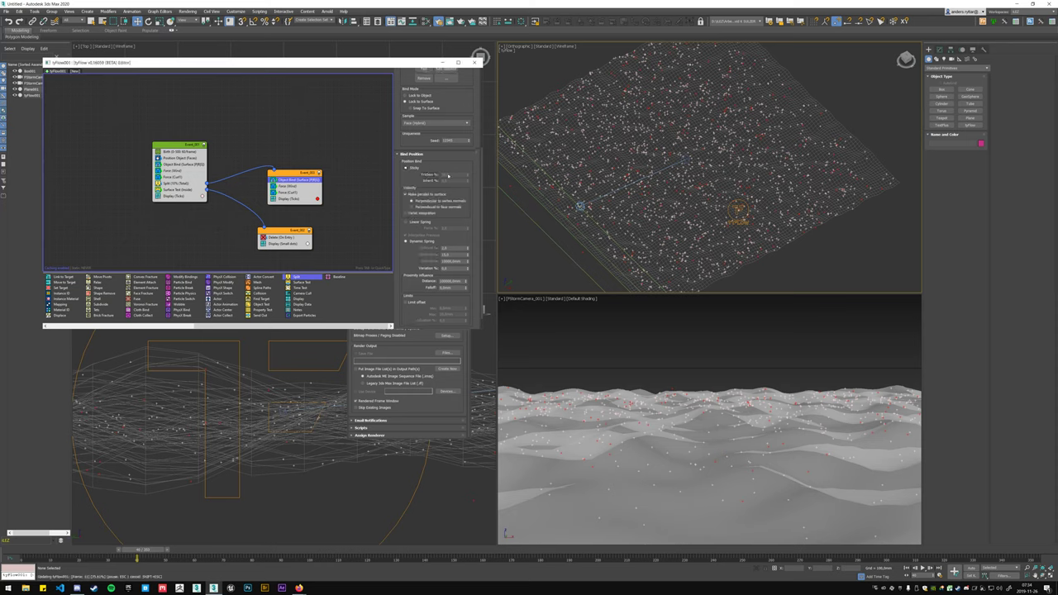
click(454, 174)
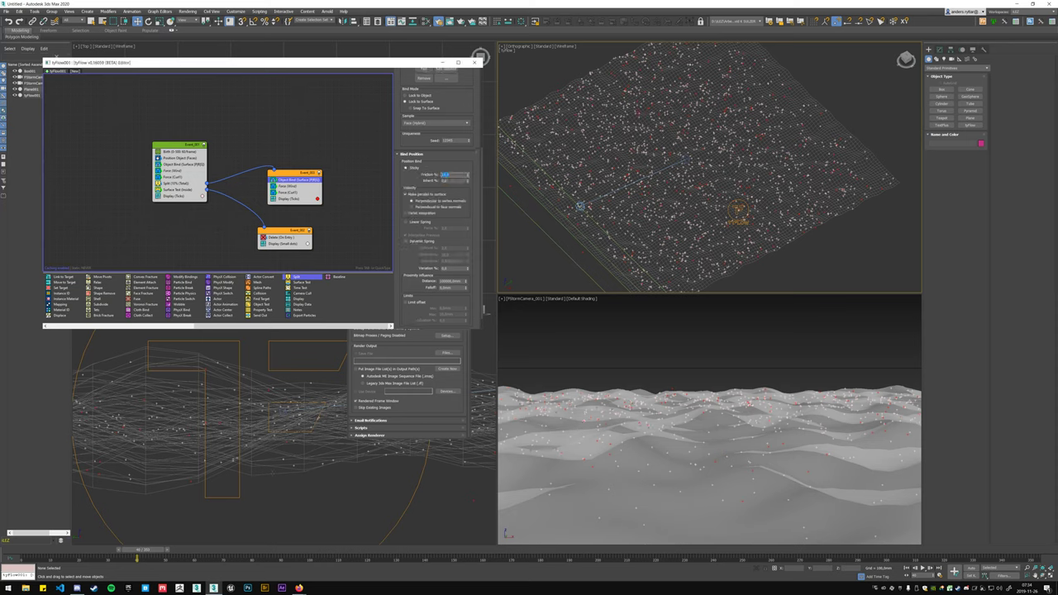
drag(140, 550, 430, 549)
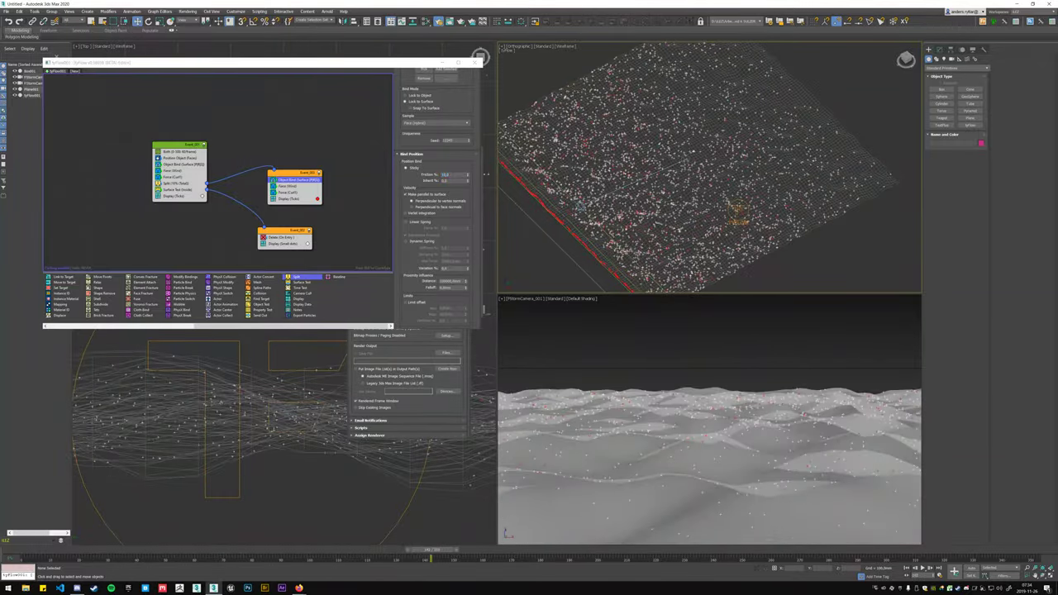
text(1)
key(Return)
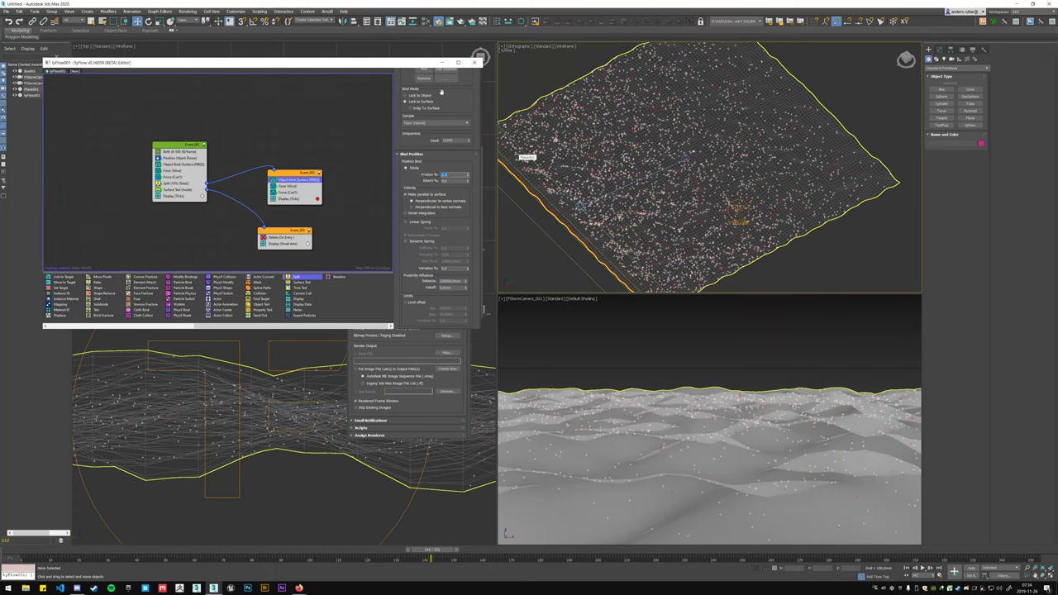
drag(97, 549, 190, 550)
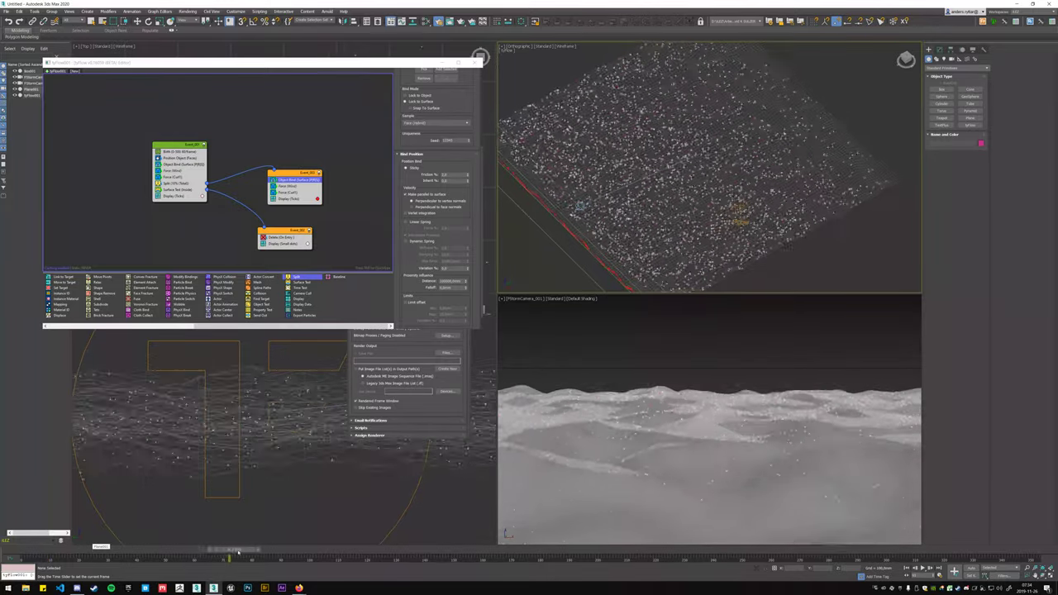
- Hide the ocean plane with Alt+H and play the particles forward on their own
click(881, 174)
right_click(885, 172)
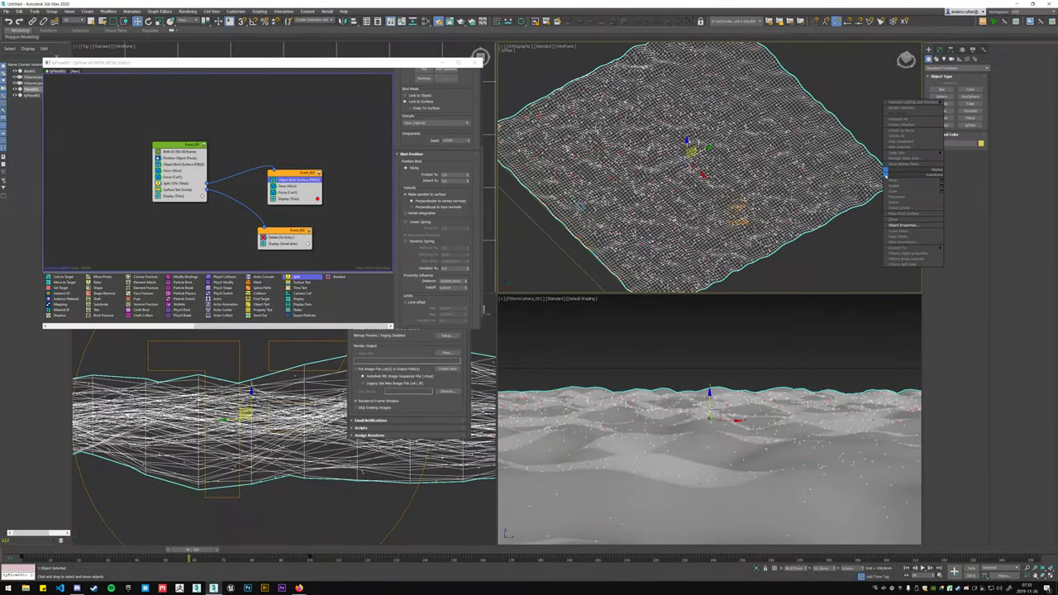
key(Escape)
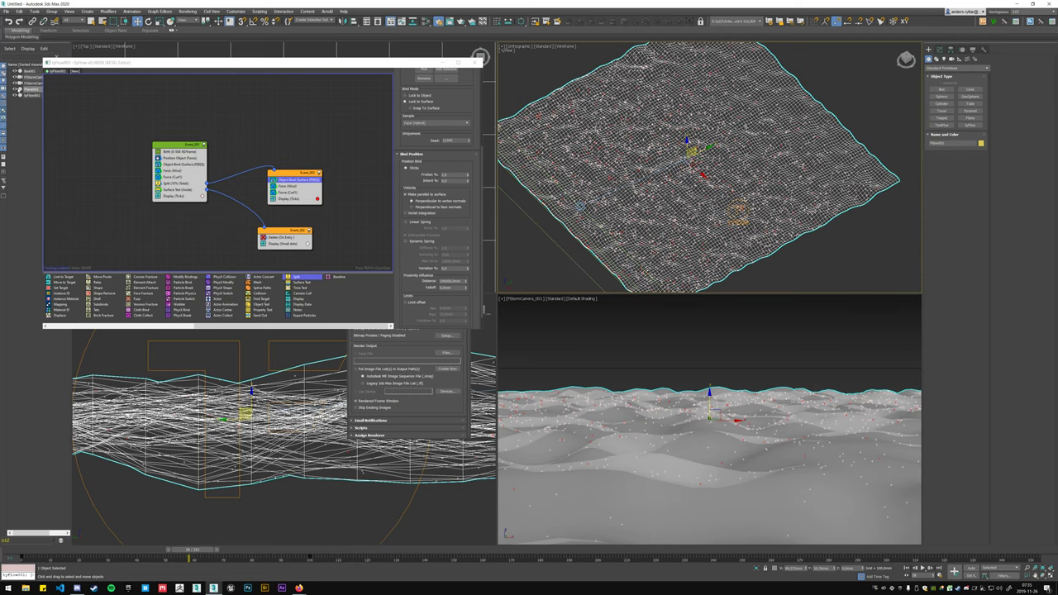
key(alt+h)
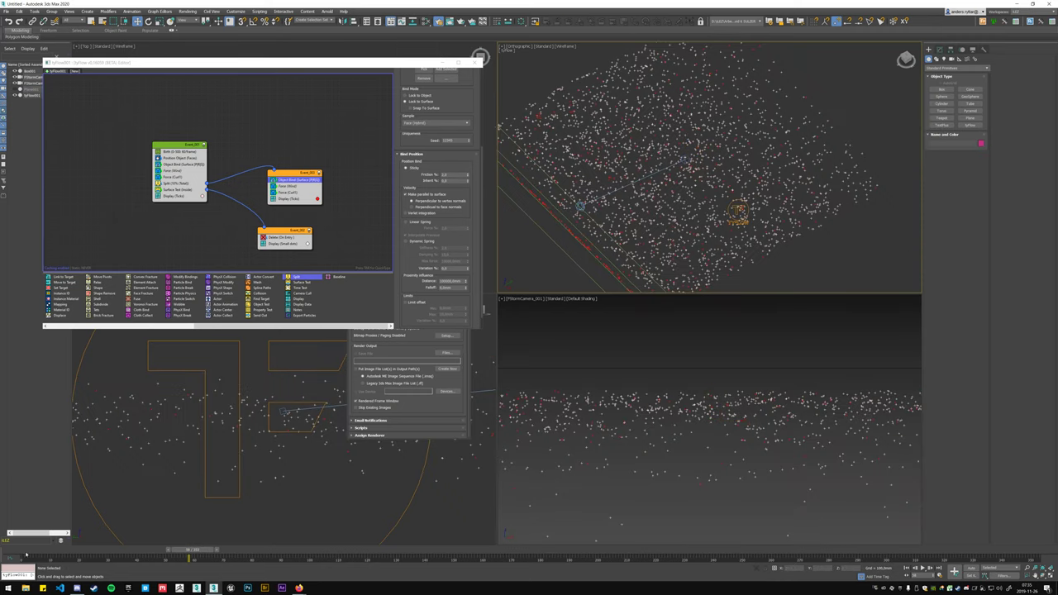
drag(190, 550, 683, 550)
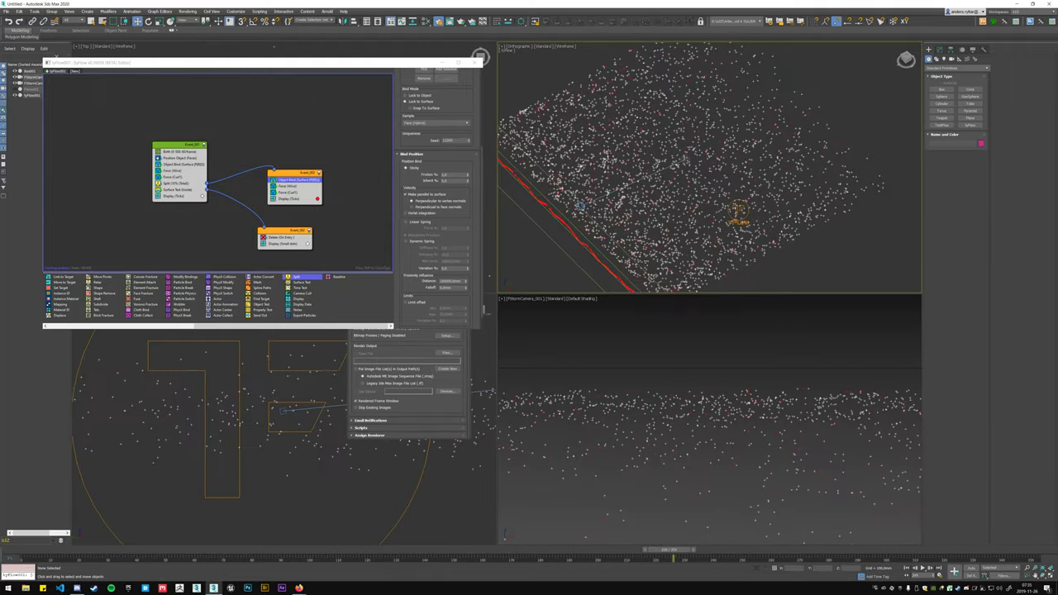
- Move the Firefox window aside and play the Shutterstock ocean-particle reference clip
click(298, 588)
drag(827, 95, 258, 76)
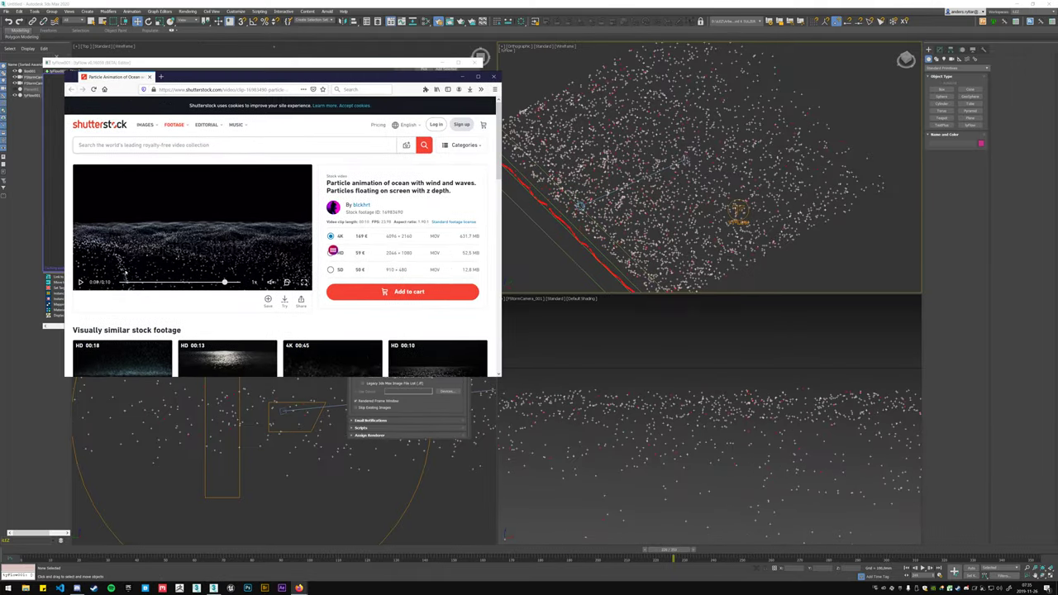
click(86, 284)
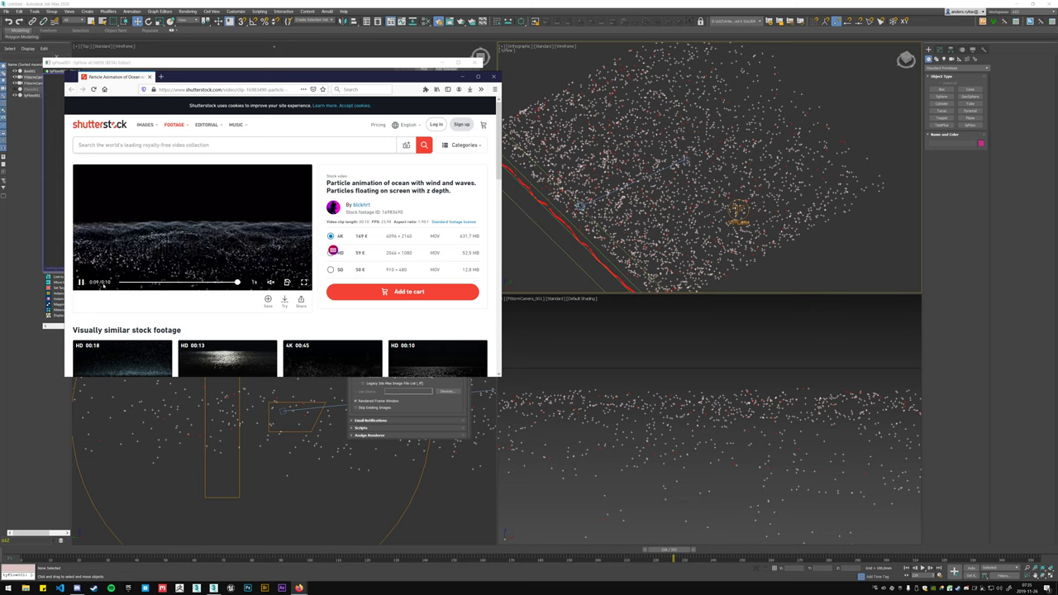
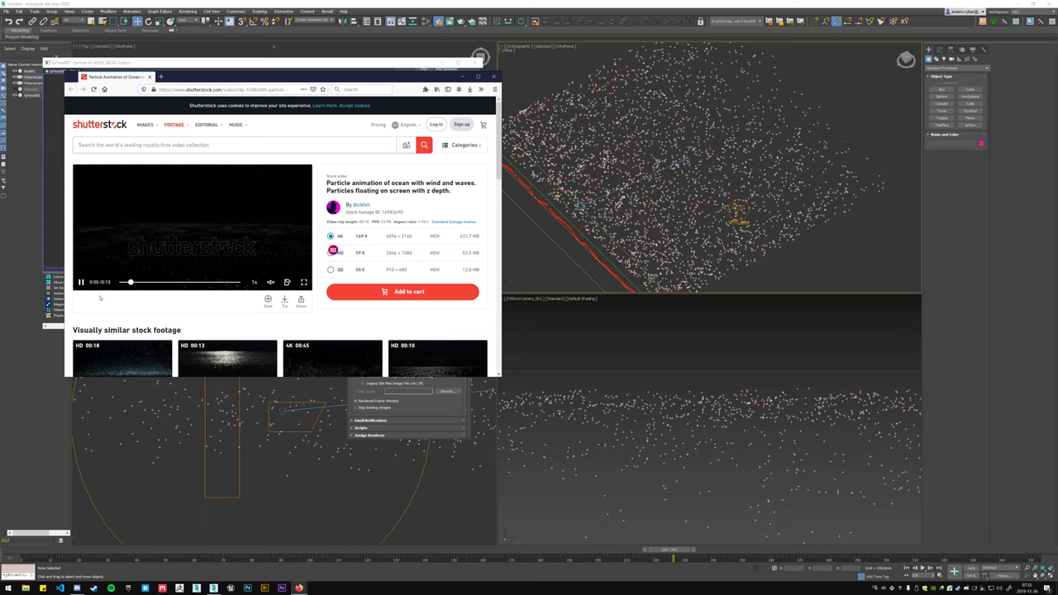
- Minimize the Firefox window showing the Shutterstock ocean-particles clip
click(465, 77)
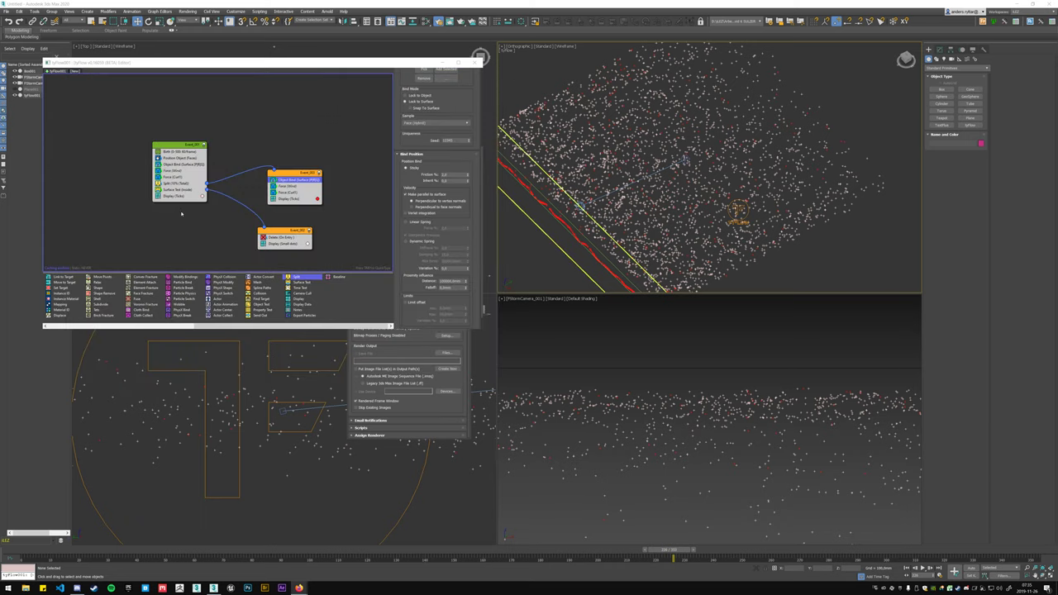
- Copy and paste the first event's Split operator to create a second 10% Split
click(178, 182)
right_click(179, 183)
click(180, 186)
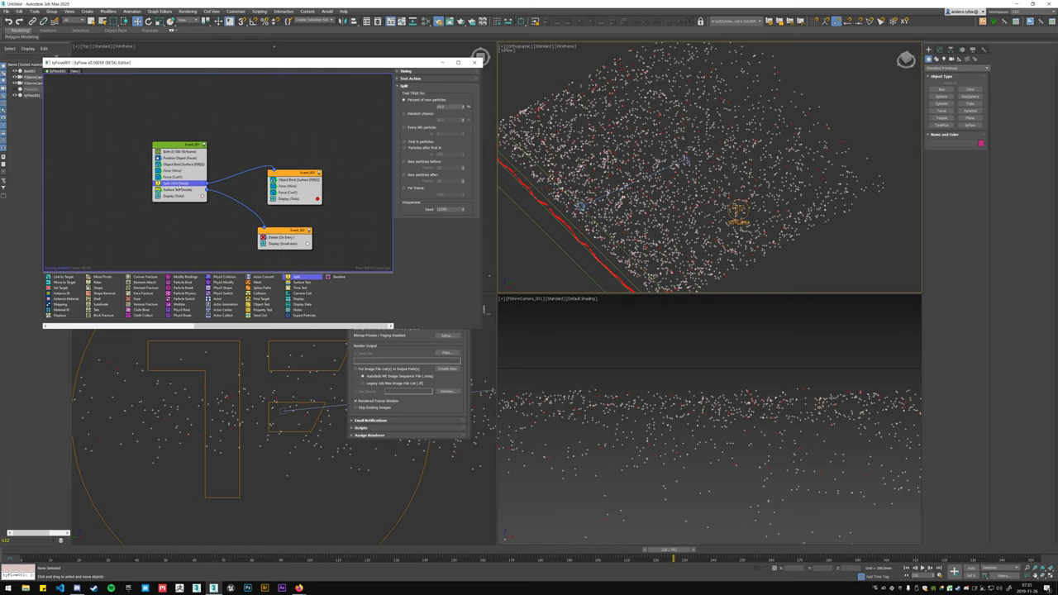
right_click(180, 185)
click(189, 197)
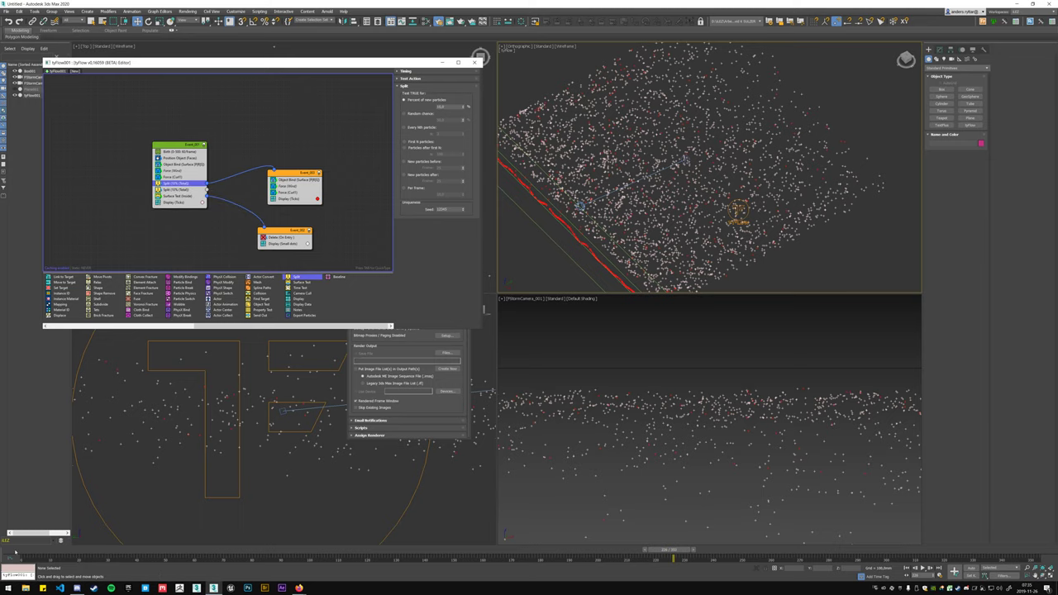
click(15, 551)
- Paste an instanced copy of the surface-bind event and wire the second Split into it
click(185, 189)
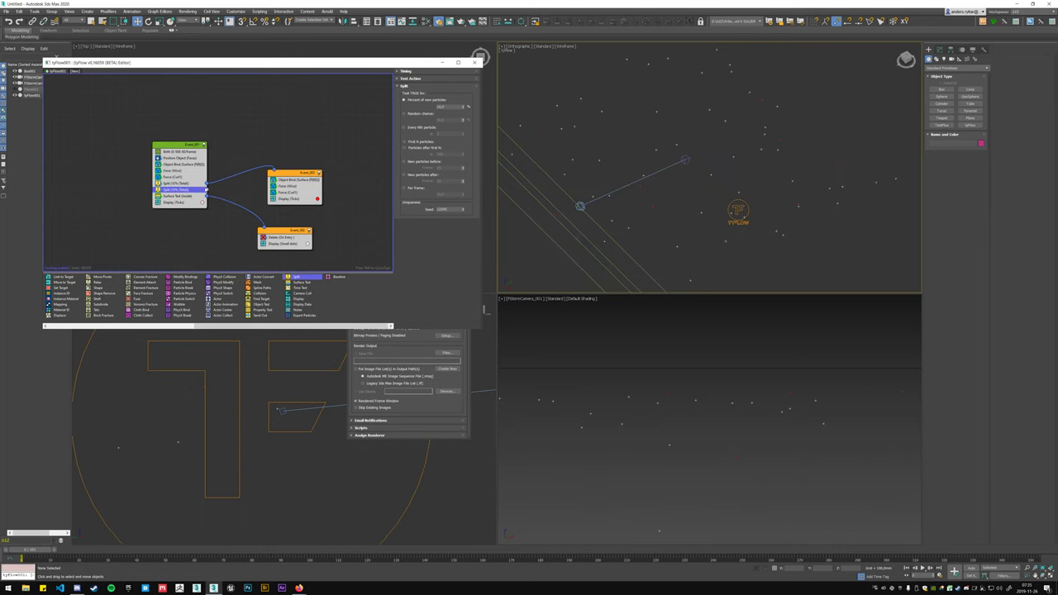
drag(293, 173, 306, 162)
right_click(305, 162)
click(361, 187)
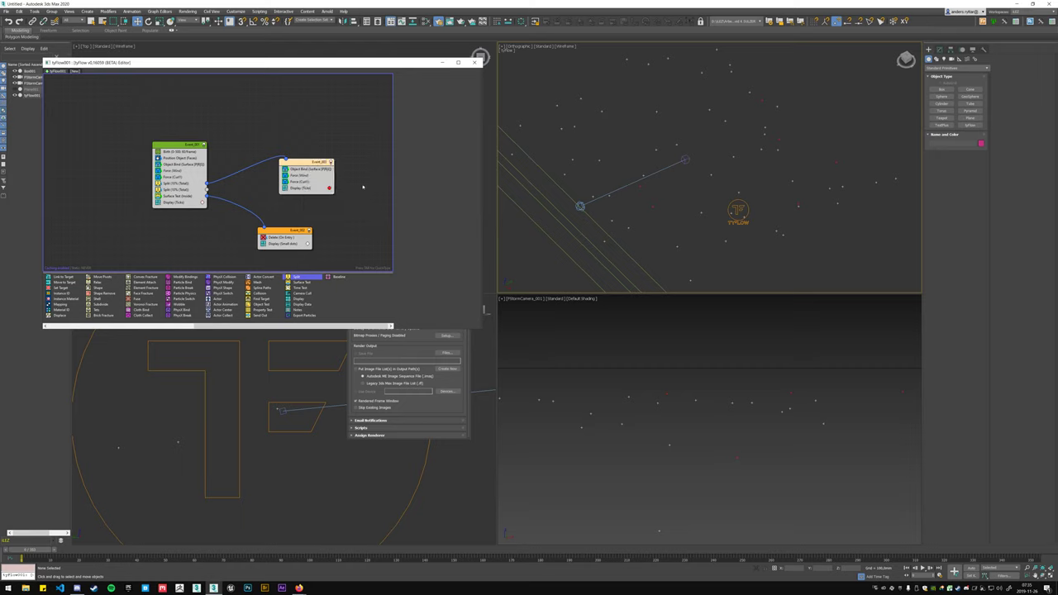
right_click(363, 187)
click(373, 196)
drag(356, 186, 338, 204)
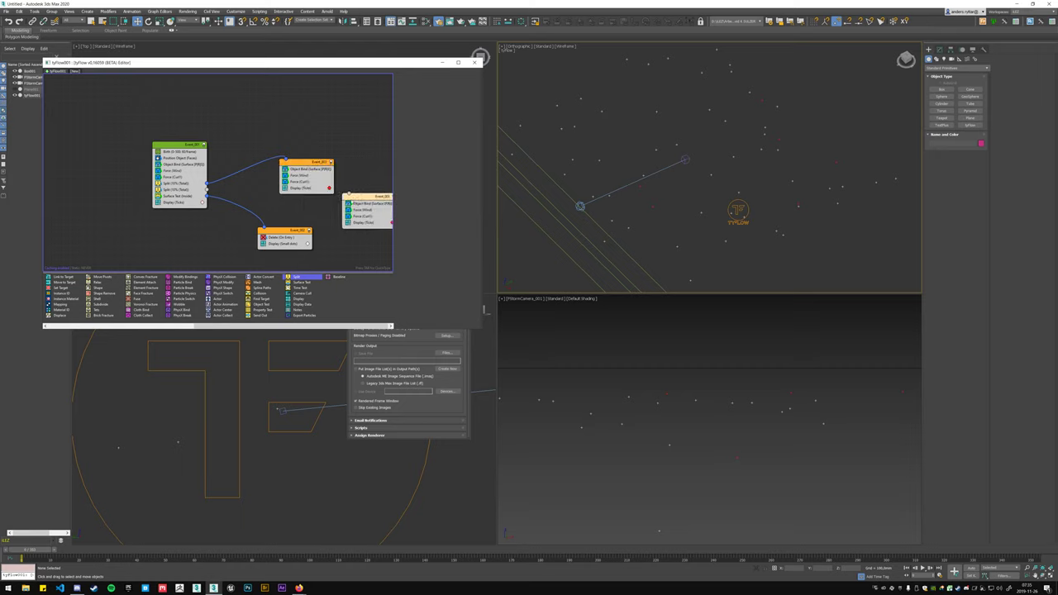
drag(208, 191, 337, 204)
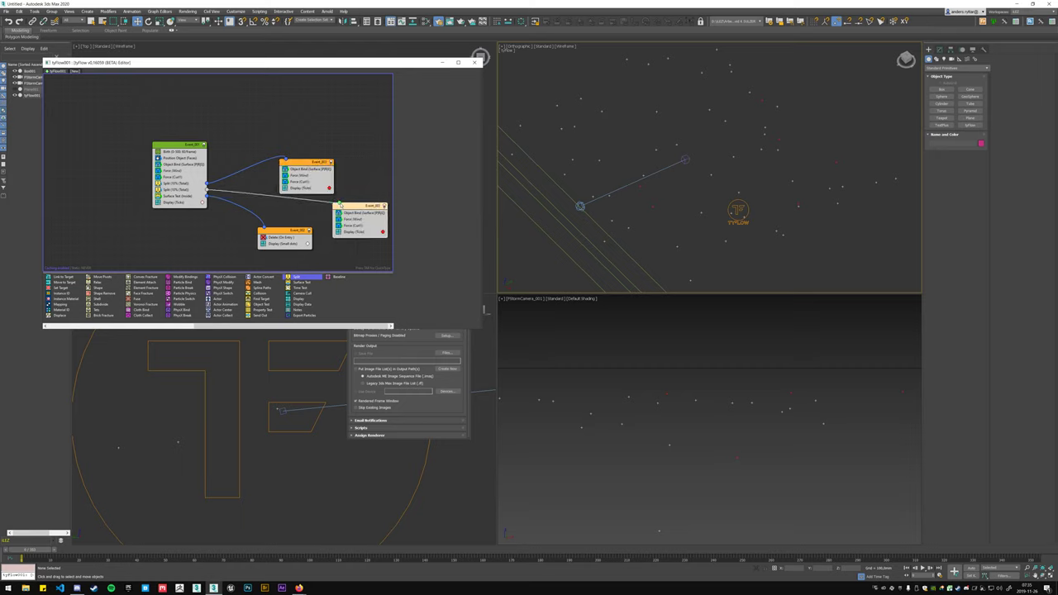
- Set the new event's display colour to blue
click(383, 231)
click(507, 279)
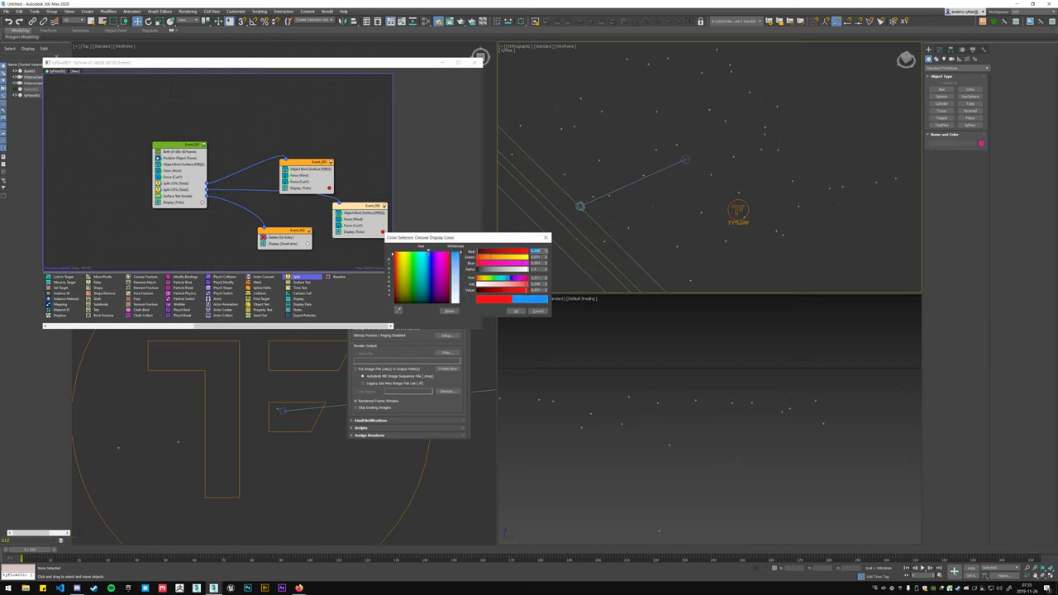
click(515, 310)
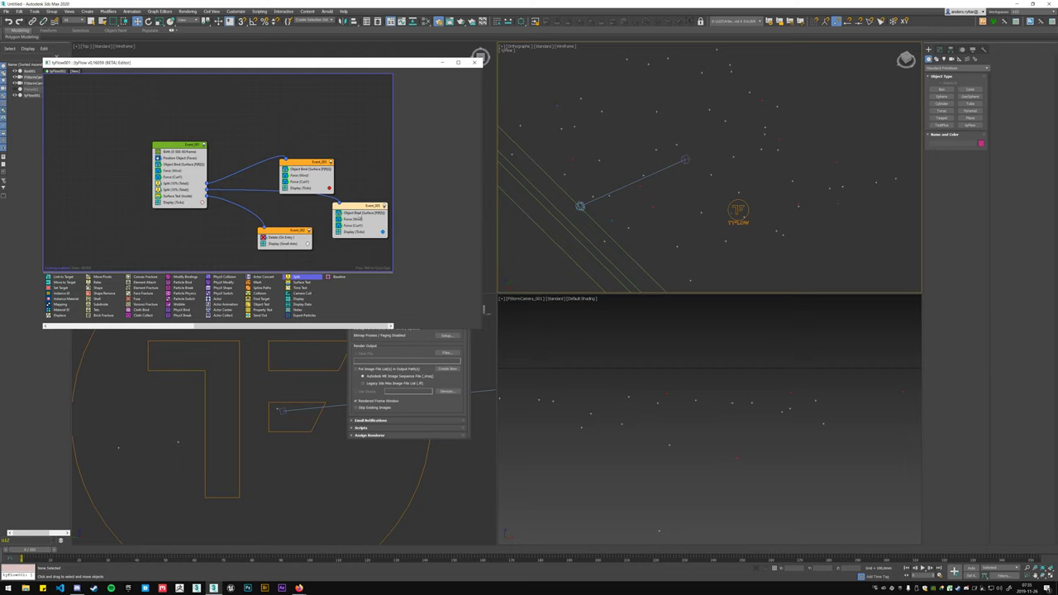
click(348, 214)
click(348, 220)
- Set the blue event's Wind force strength to 1 and scrub the timeline to check the stream
drag(47, 551, 251, 549)
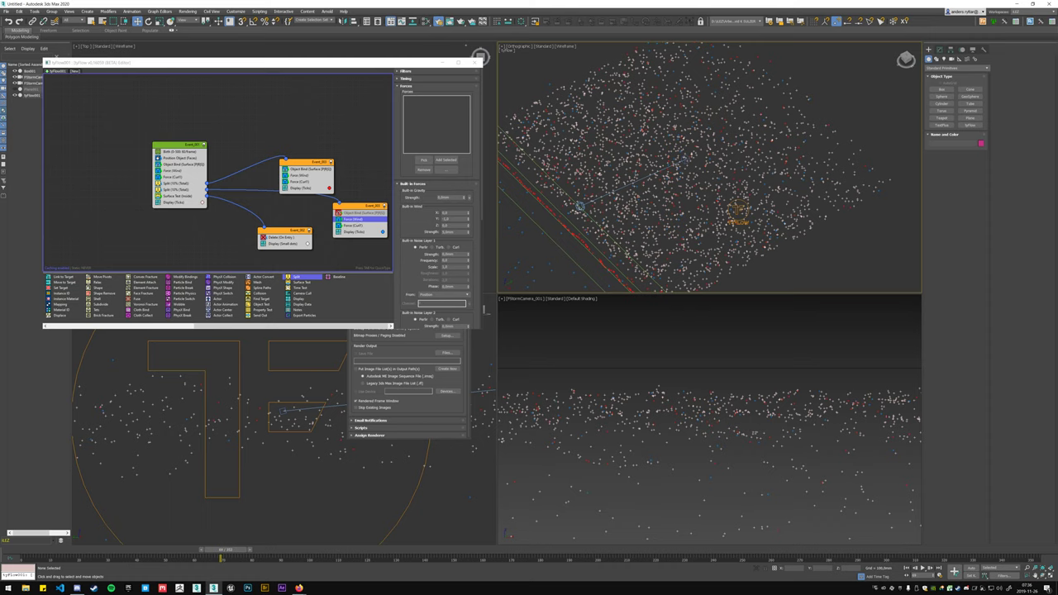
double_click(446, 231)
text(1)
key(Return)
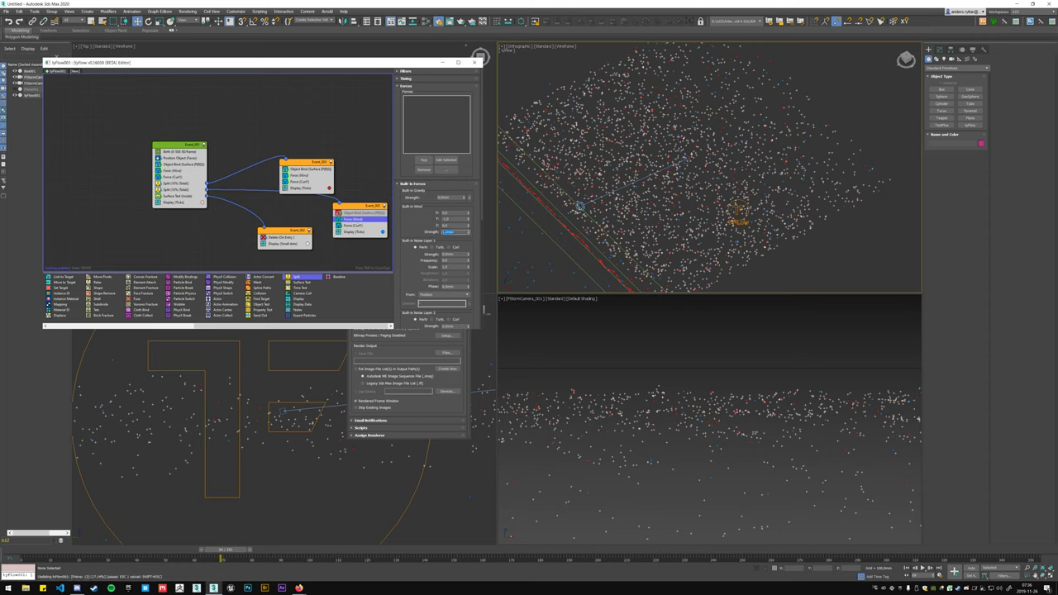
scroll(636, 182, down, 5)
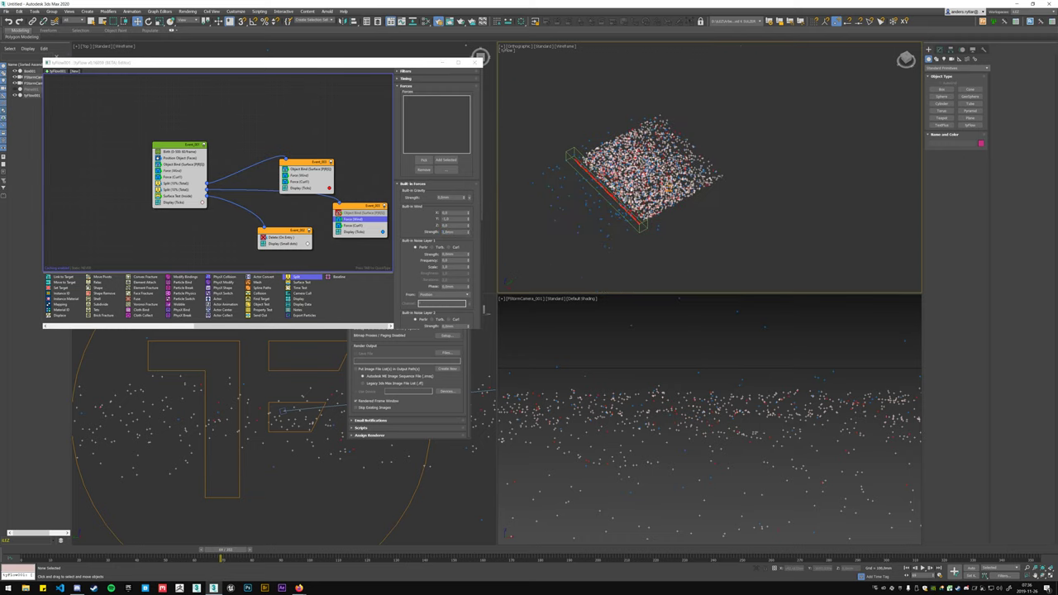
alt+middle_drag(637, 182, 653, 133)
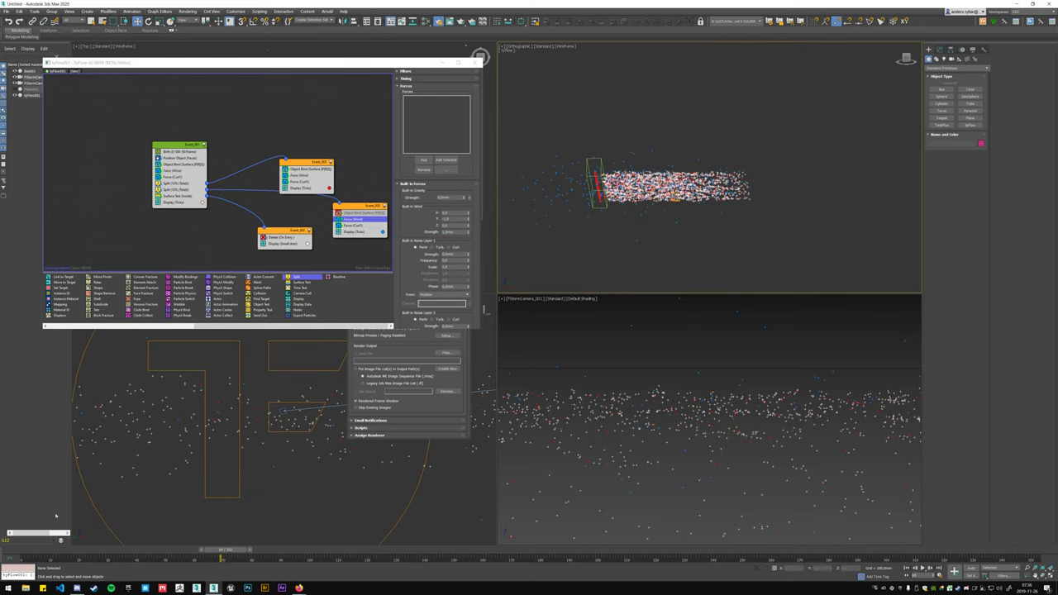
drag(21, 552, 382, 560)
- Edit the second Split's new-particle percentage and replay the simulation from frame 0
click(176, 190)
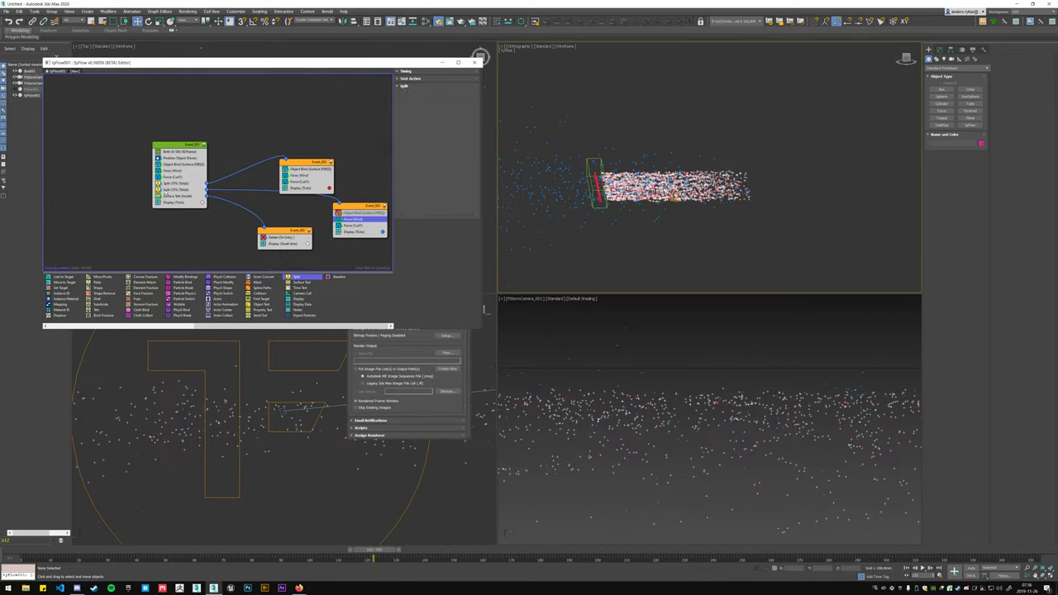
double_click(452, 107)
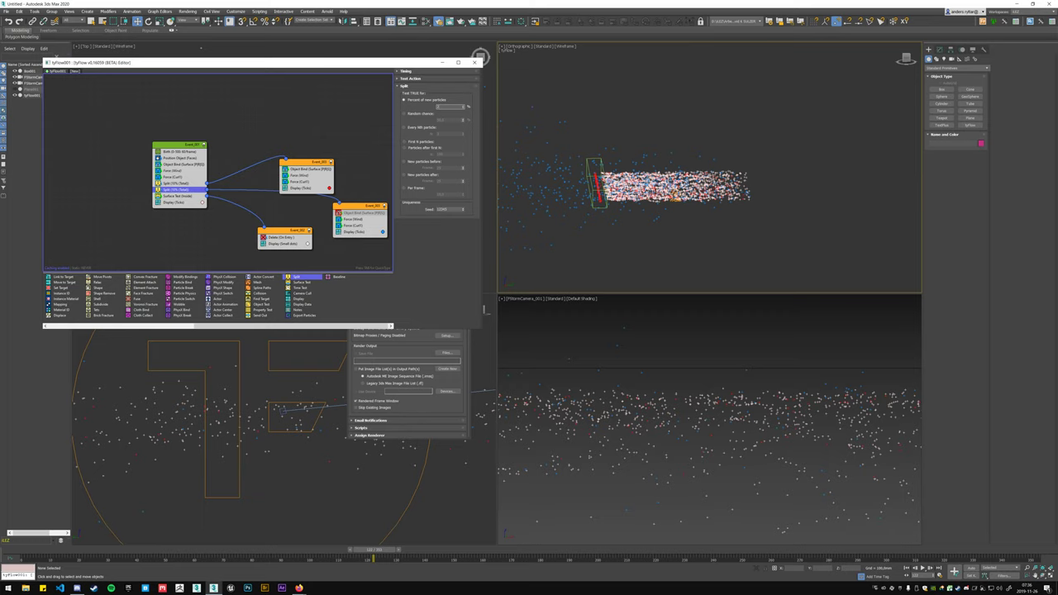
key(Return)
mouse_move(23, 549)
mouse_down()
mouse_move(489, 558)
mouse_move(37, 552)
mouse_up()
key(w)
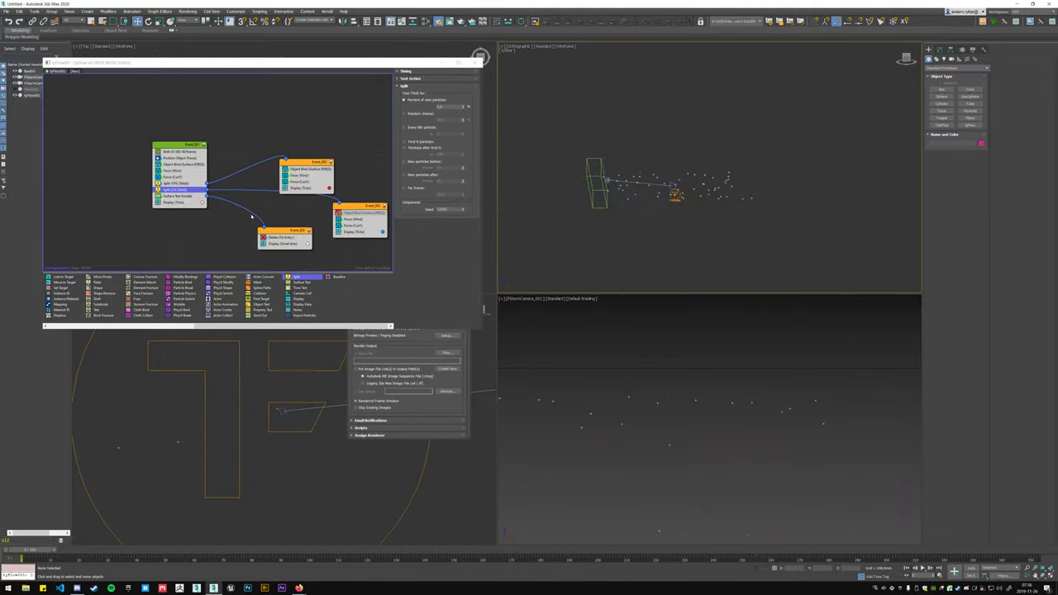
- Rearrange the event nodes and drop a Shape operator into the first event
click(212, 217)
middle_drag(213, 217, 218, 227)
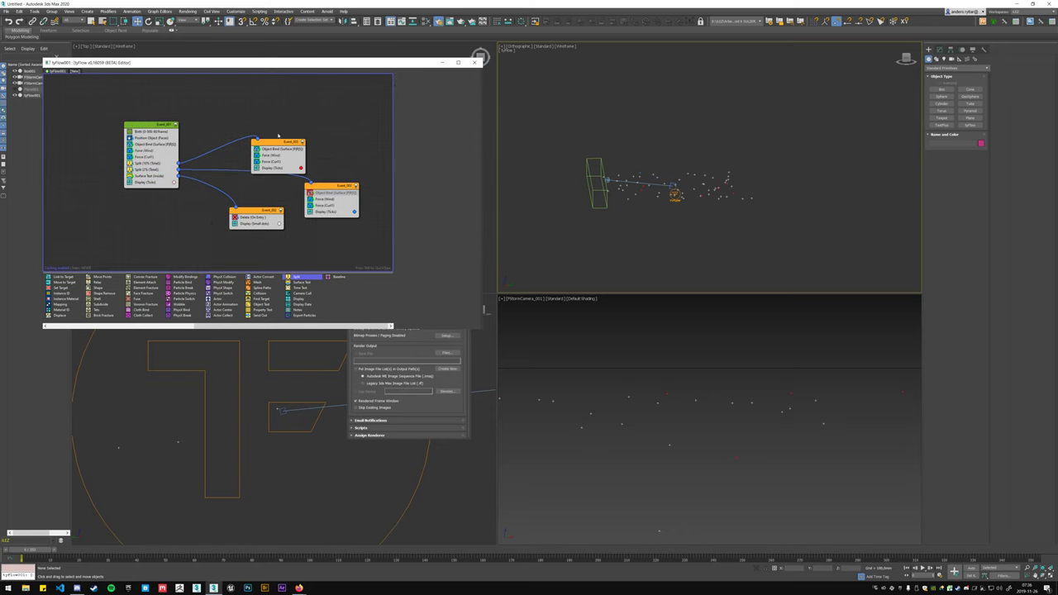
drag(279, 143, 324, 129)
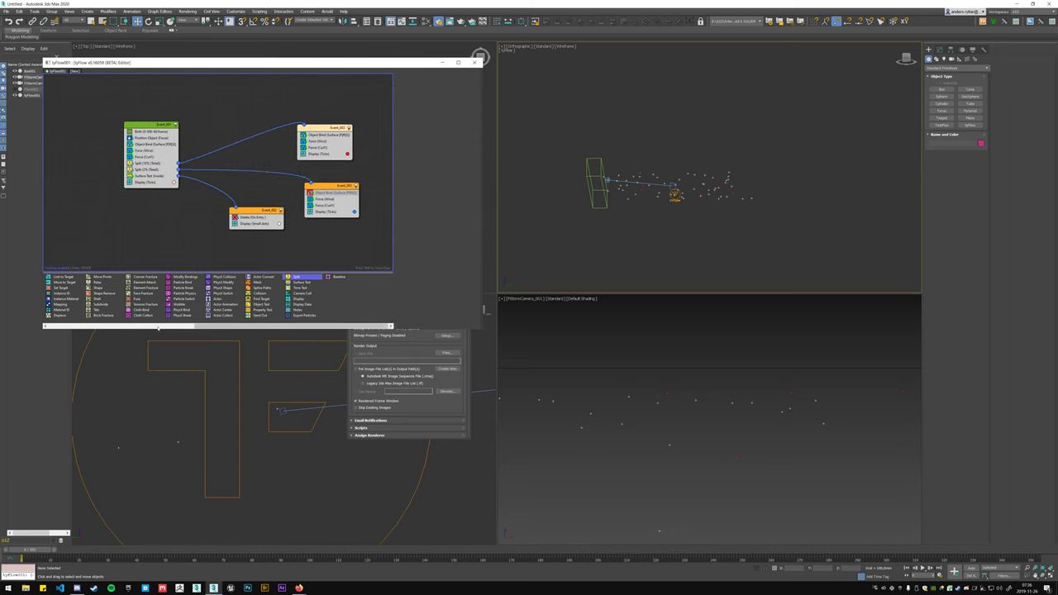
scroll(158, 328, right, 5)
scroll(311, 329, left, 5)
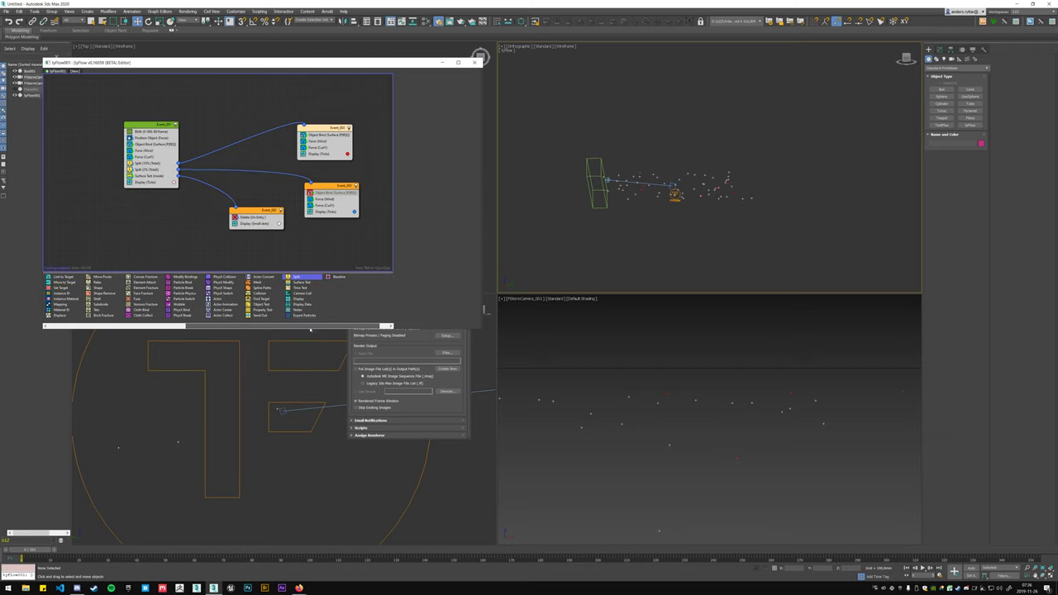
scroll(201, 319, left, 2)
drag(140, 288, 166, 184)
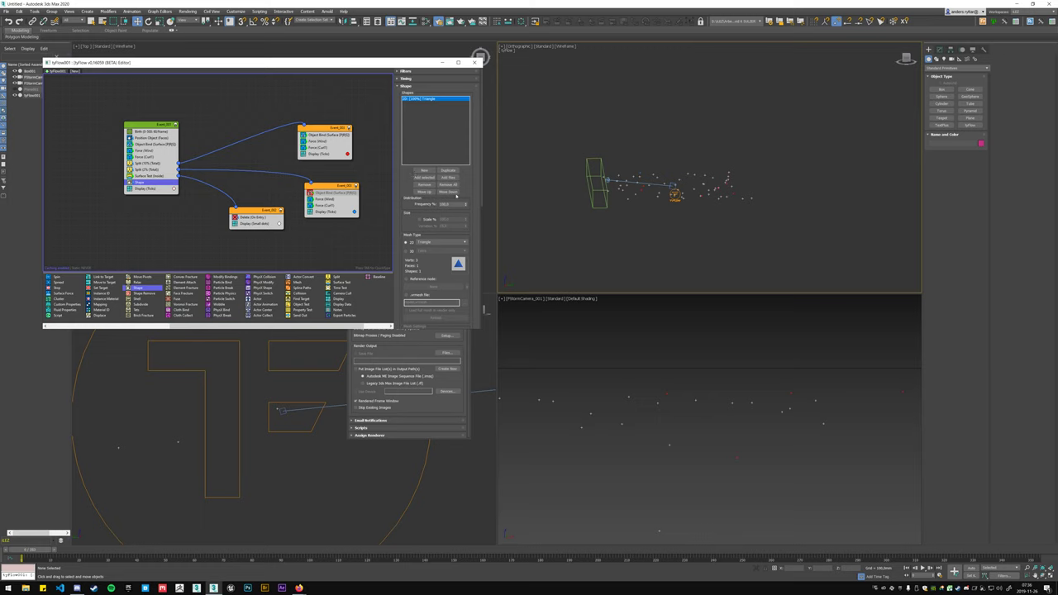
- Make the Shape operator use the 3D Chunks (Round) mesh with size variation enabled
click(406, 251)
click(426, 252)
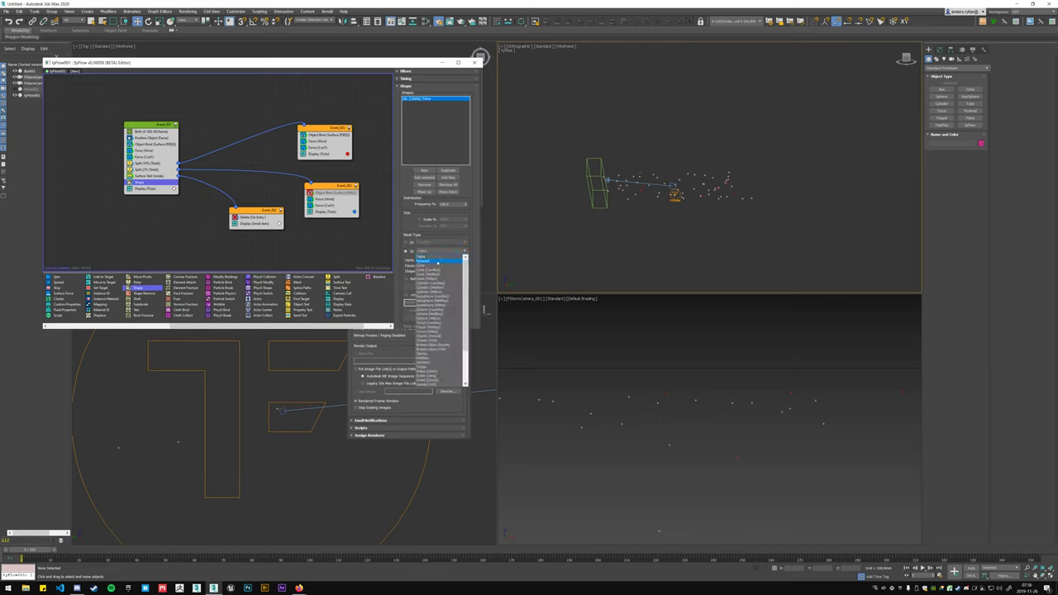
scroll(449, 364, down, 5)
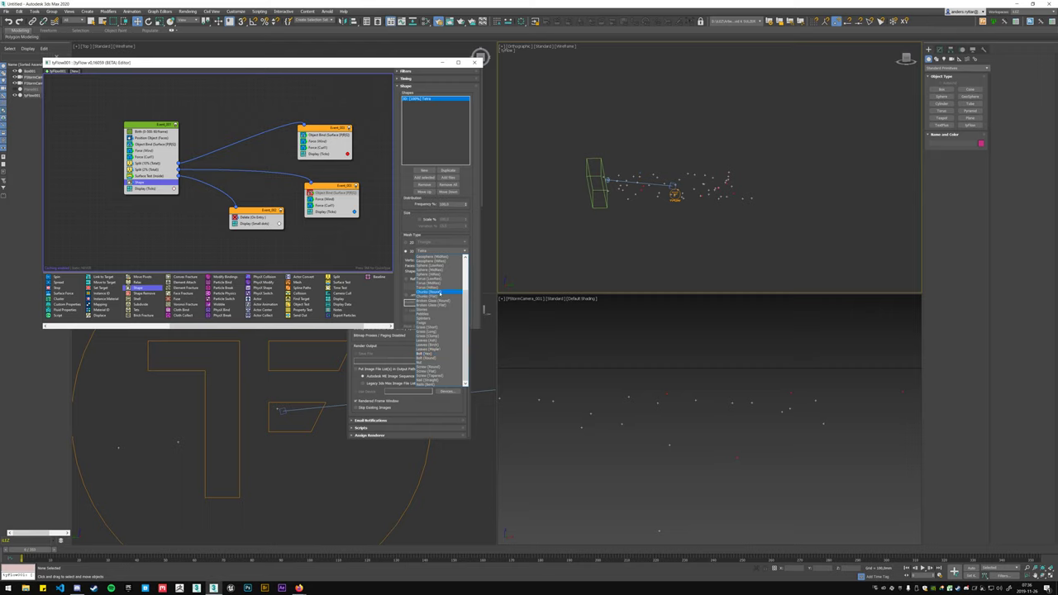
click(441, 294)
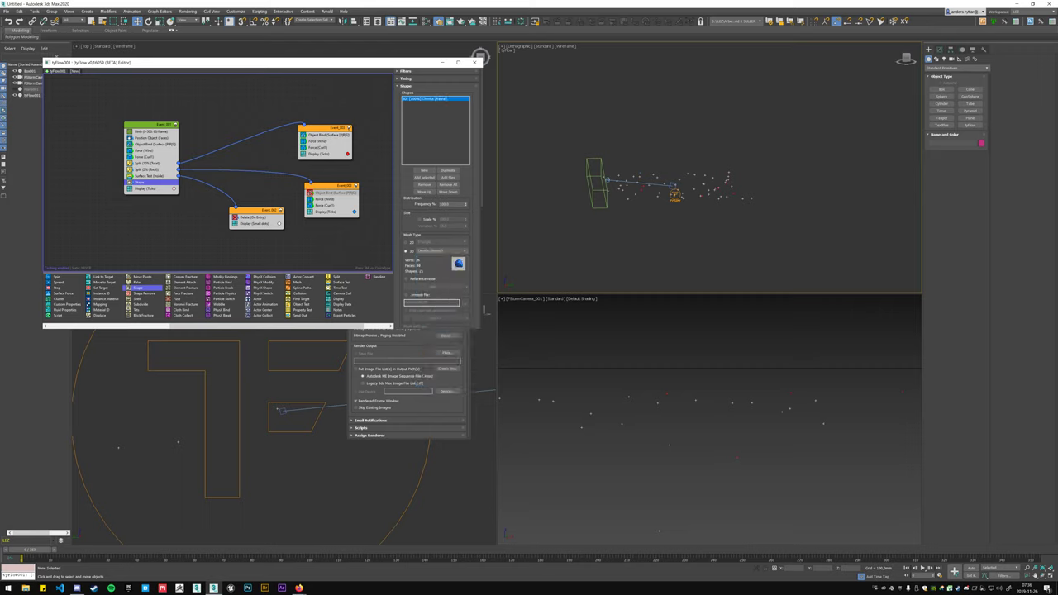
click(429, 220)
- Set the first event's Display type to Geometry
click(164, 189)
click(416, 85)
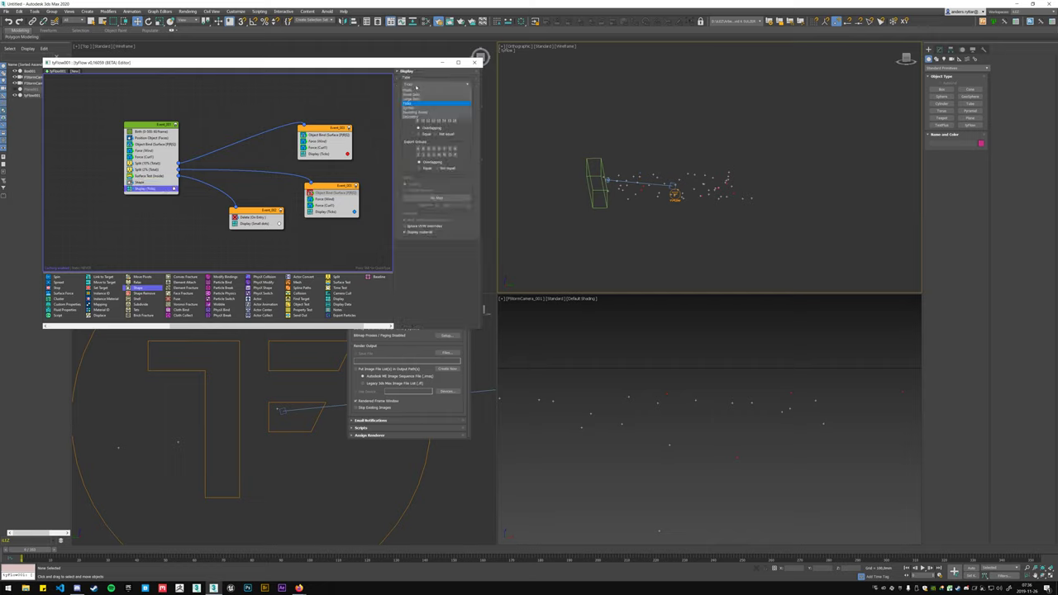
click(422, 116)
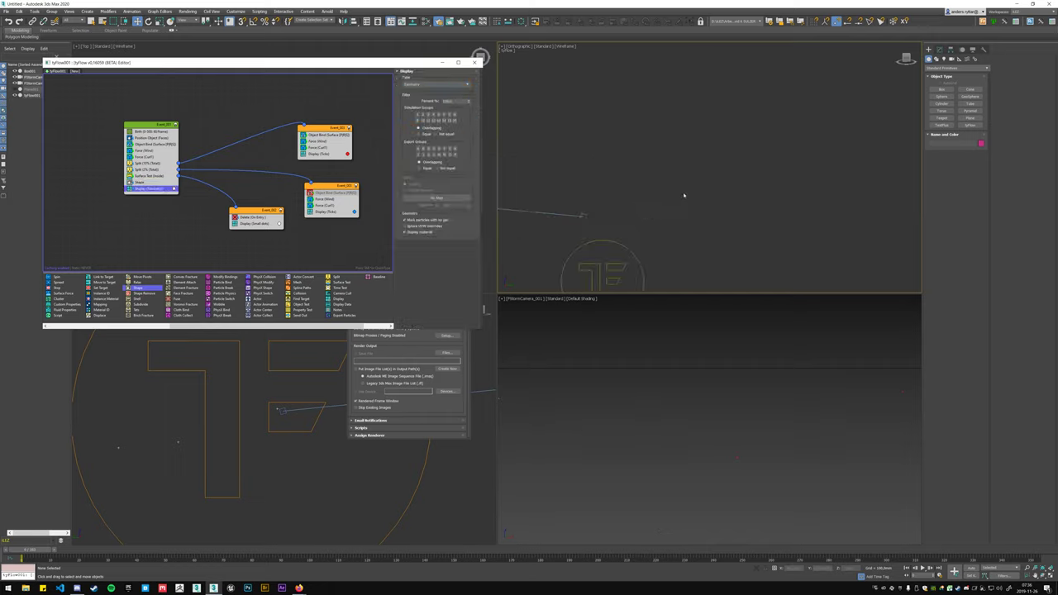
- Set the Shape operator's scale to 100%
click(148, 182)
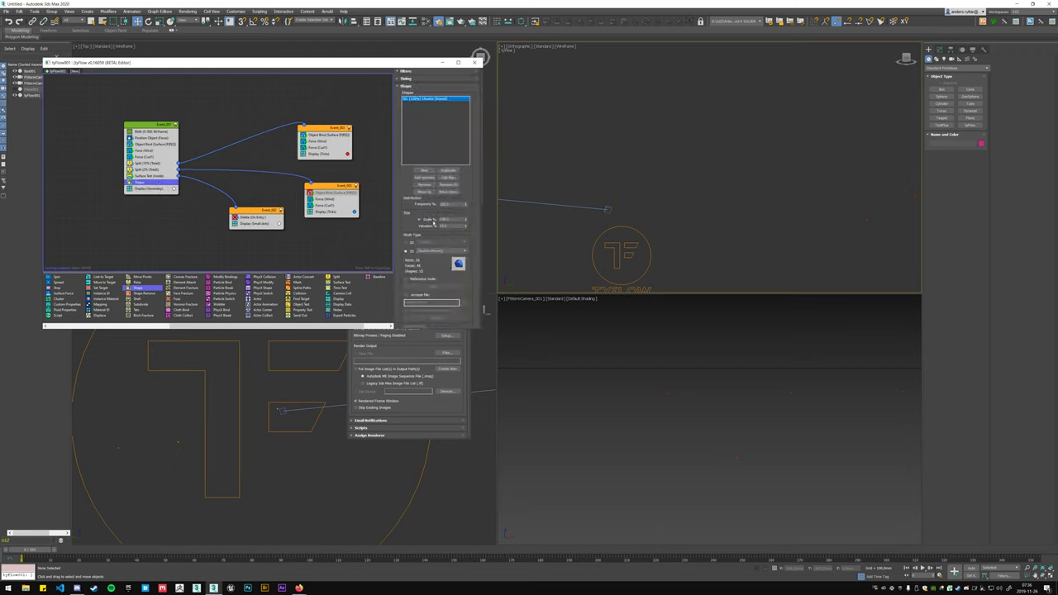
double_click(444, 218)
text(100)
key(Return)
key(Return)
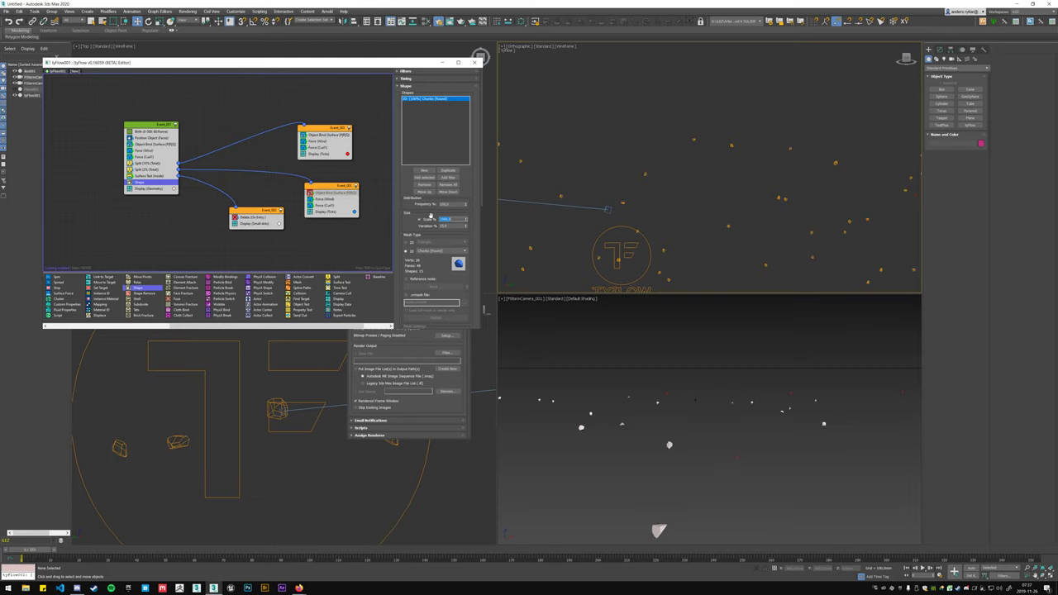
- Paste instanced copies of the rock Shape into both surface-bind events, below Force (Curl)
right_click(147, 188)
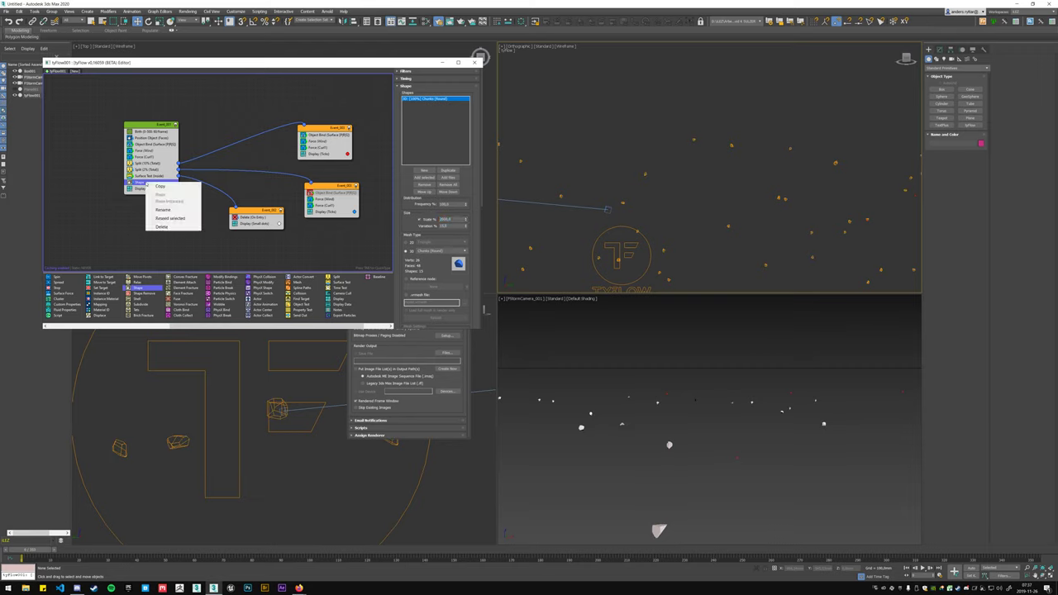
key(Escape)
click(311, 154)
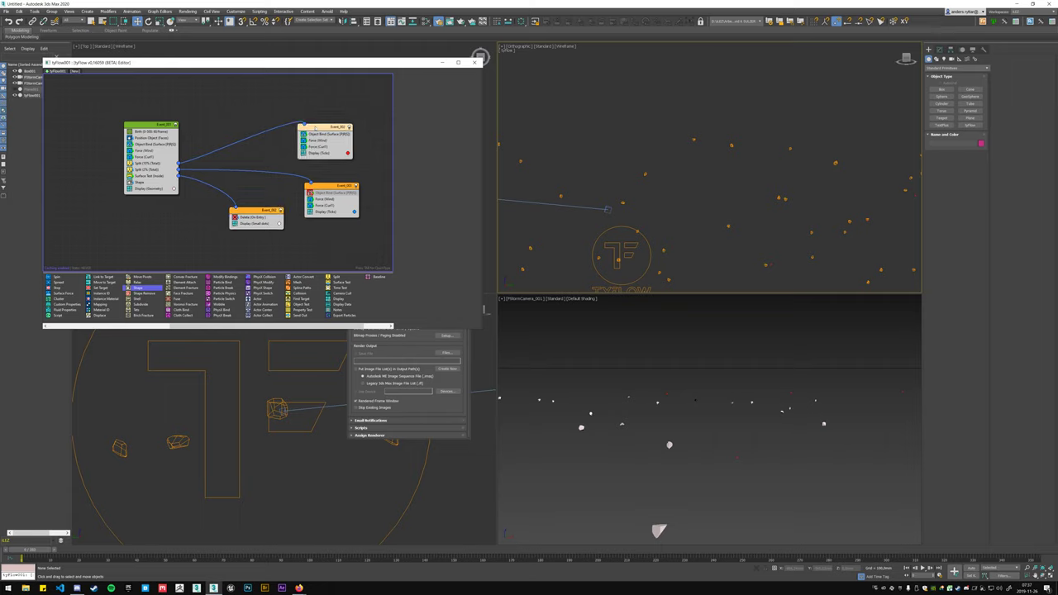
right_click(323, 149)
click(341, 167)
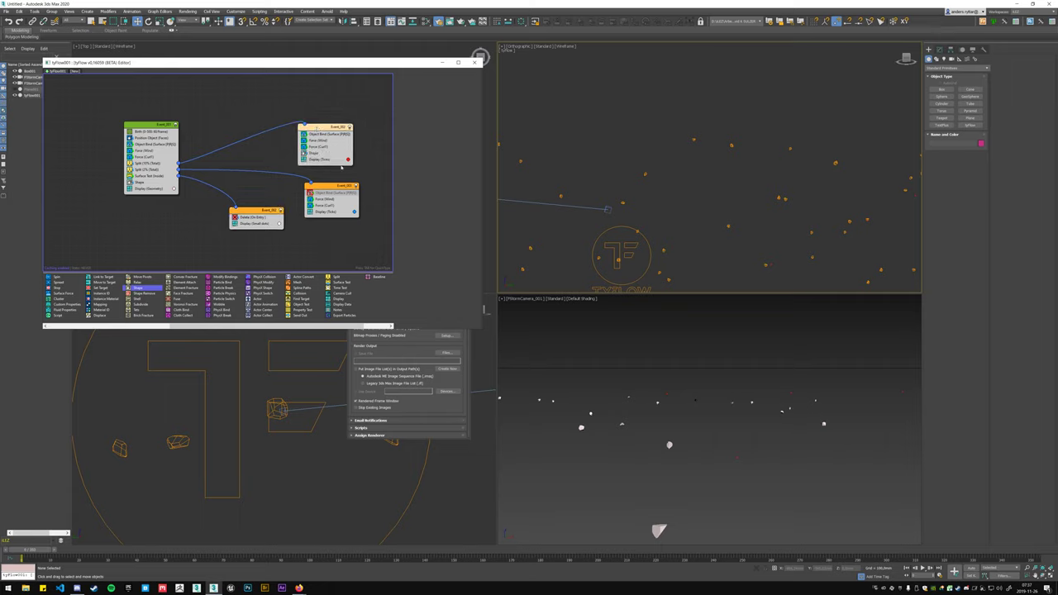
right_click(339, 187)
click(346, 202)
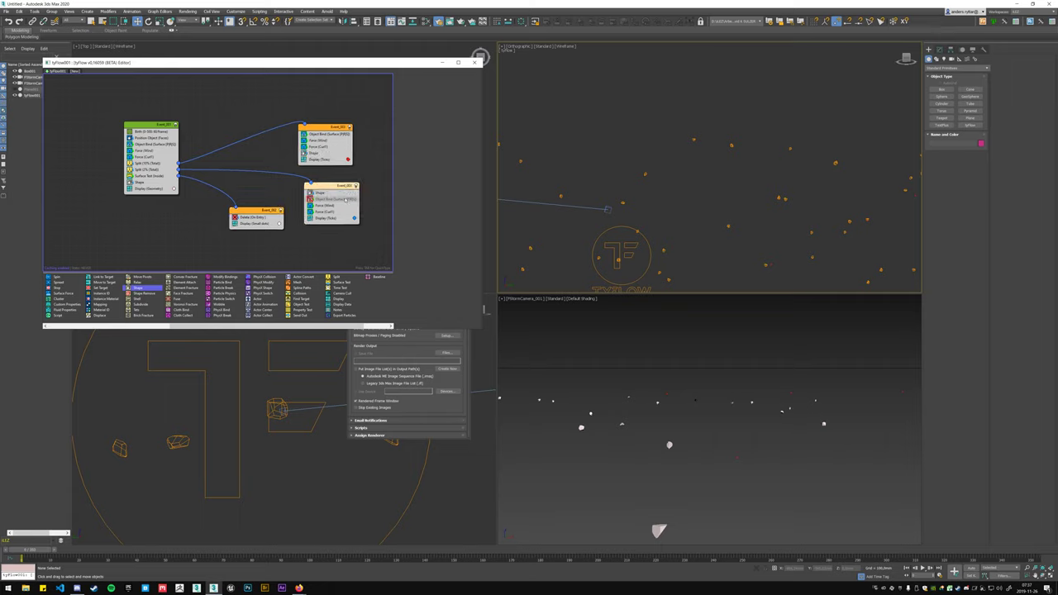
drag(332, 192, 331, 213)
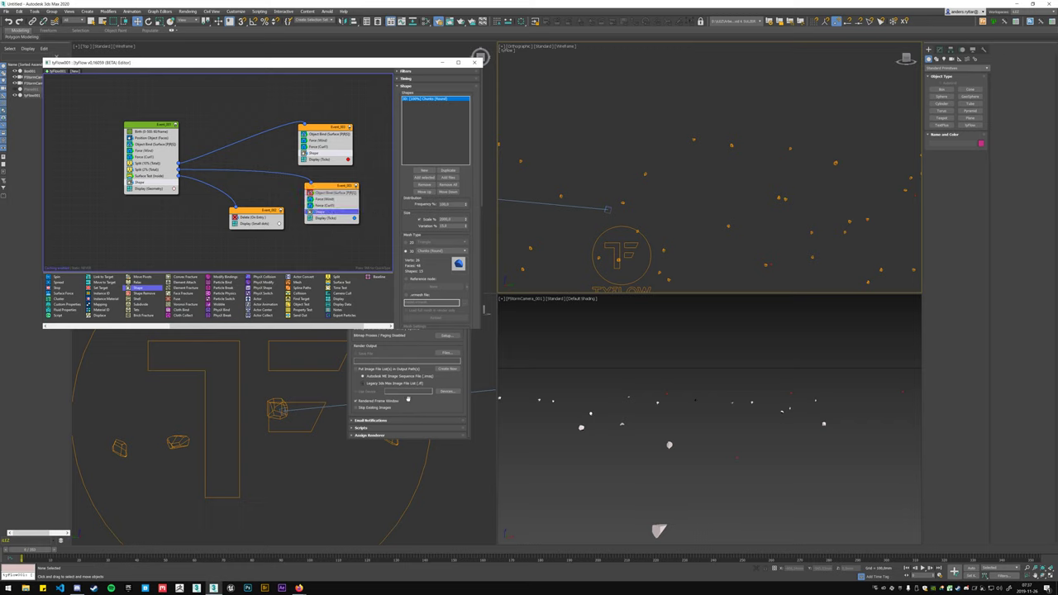
drag(40, 550, 21, 550)
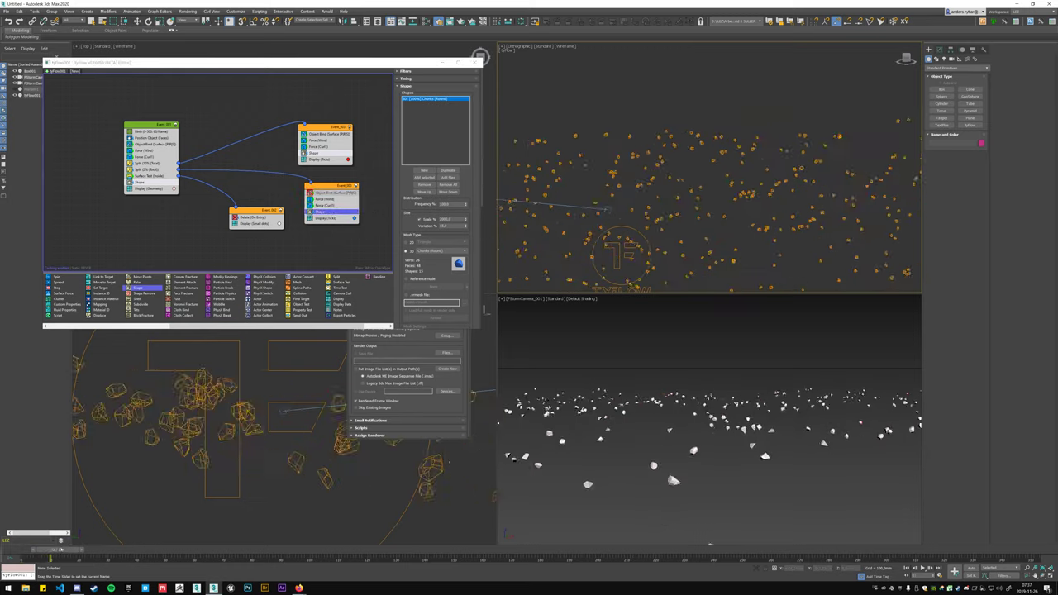
click(324, 159)
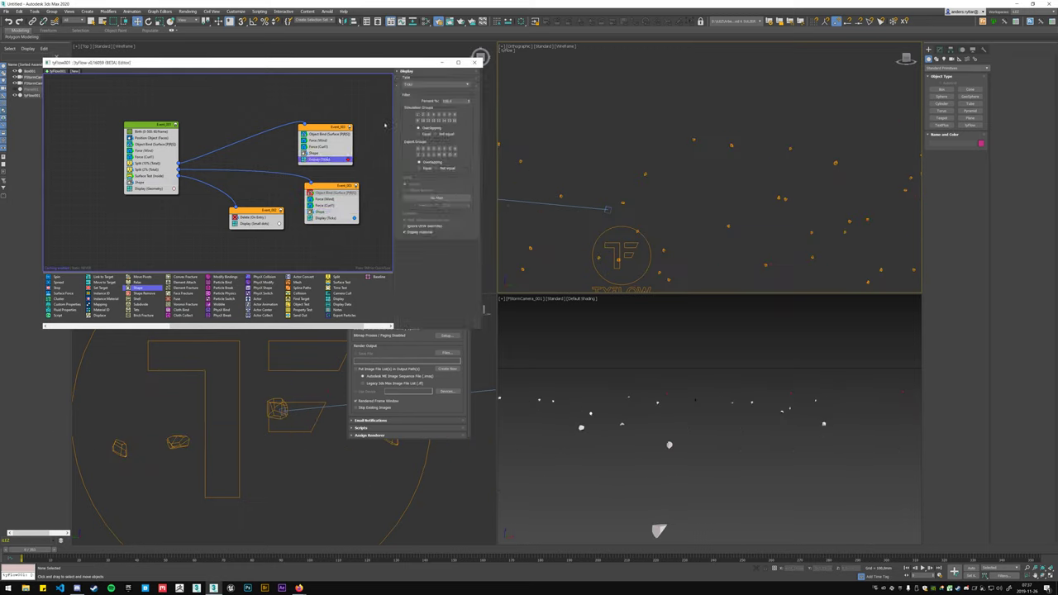
- Set the Display type to Geometry in both the upper and lower surface events
click(417, 84)
click(422, 116)
click(323, 219)
click(418, 84)
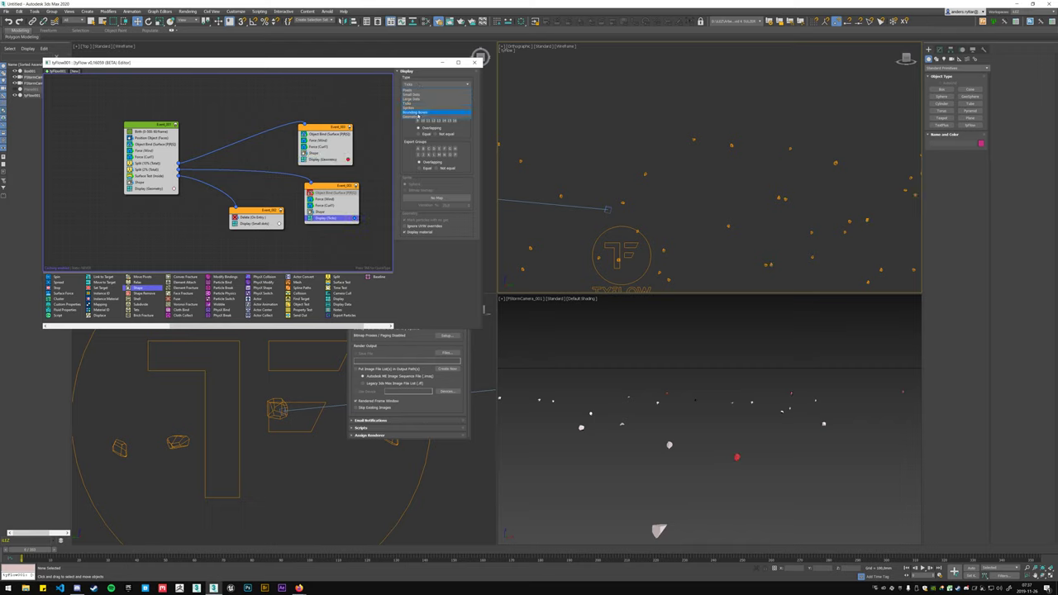
click(417, 115)
- Preview the rock particle simulation in the camera viewport, scrubbing and playing it
click(643, 371)
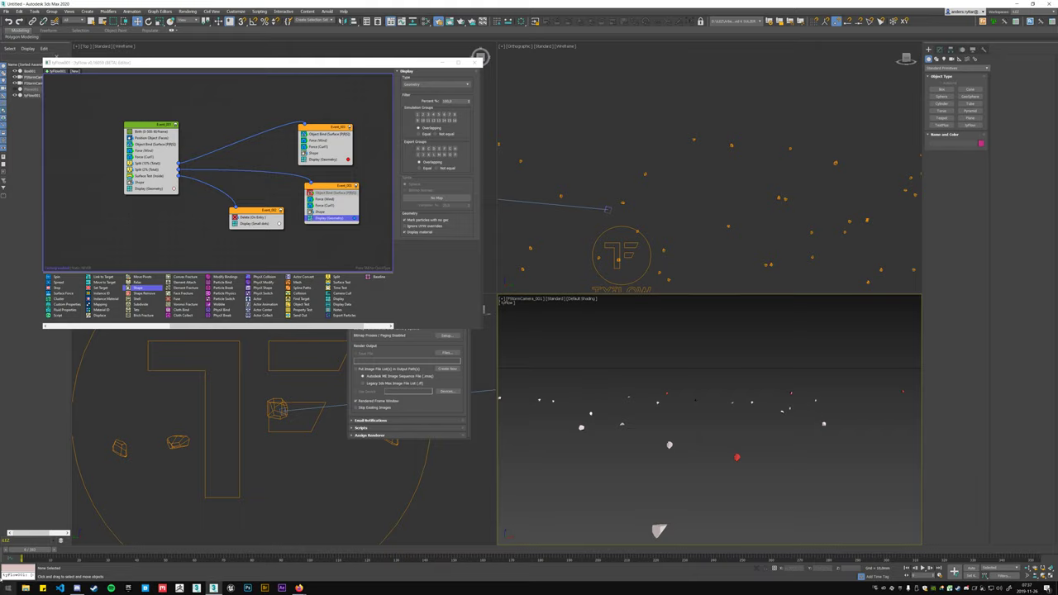
drag(33, 550, 122, 549)
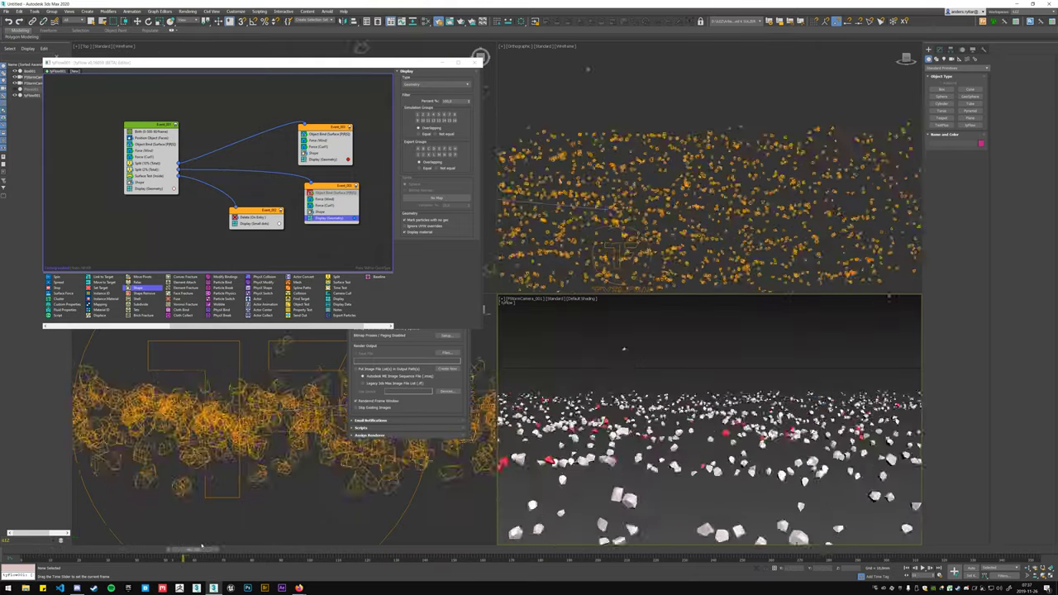
drag(123, 549, 265, 549)
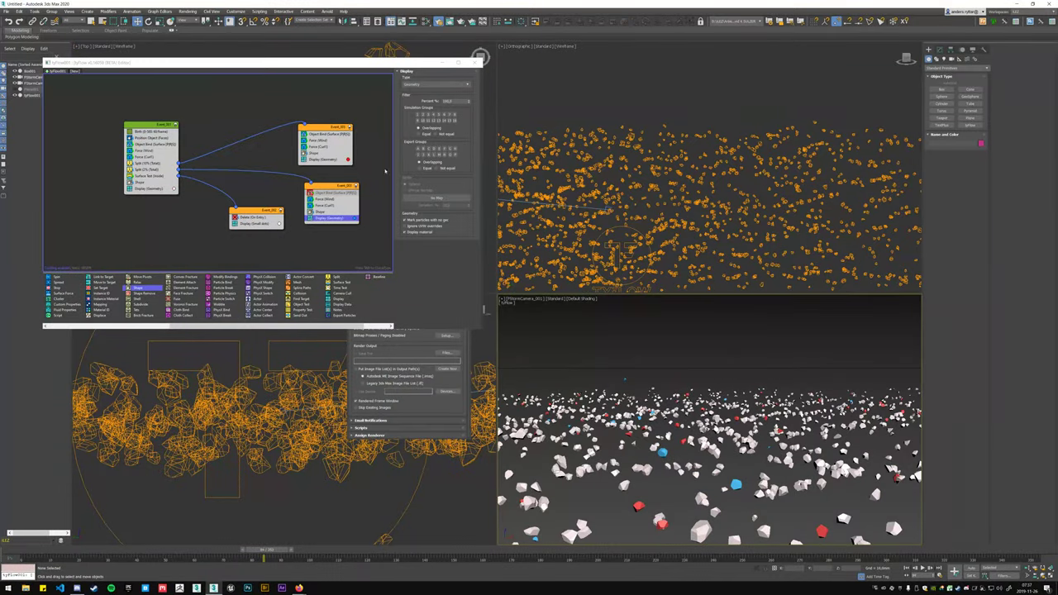
click(342, 212)
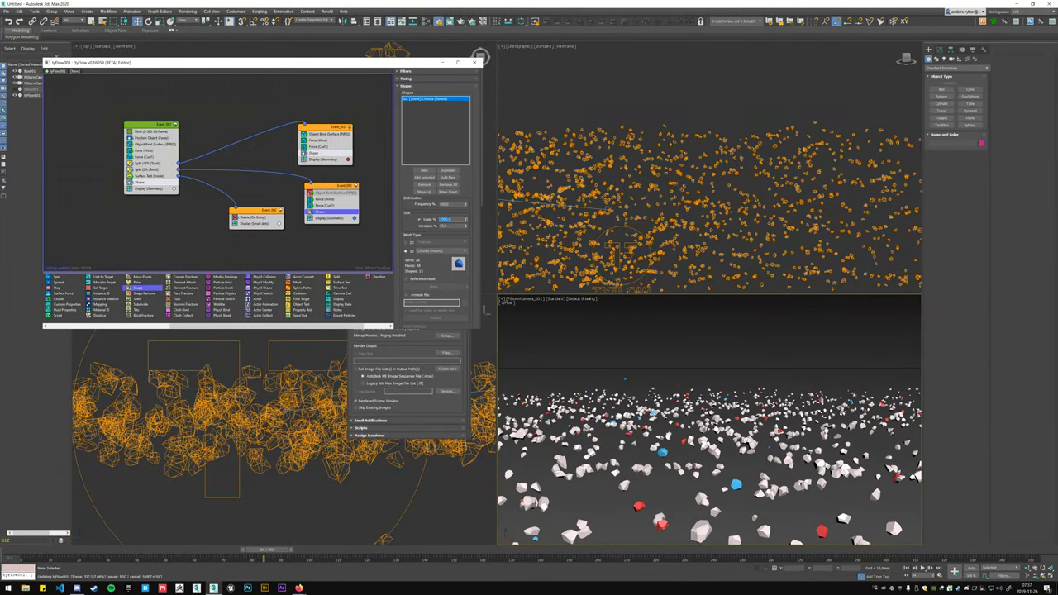
drag(263, 550, 54, 551)
click(925, 569)
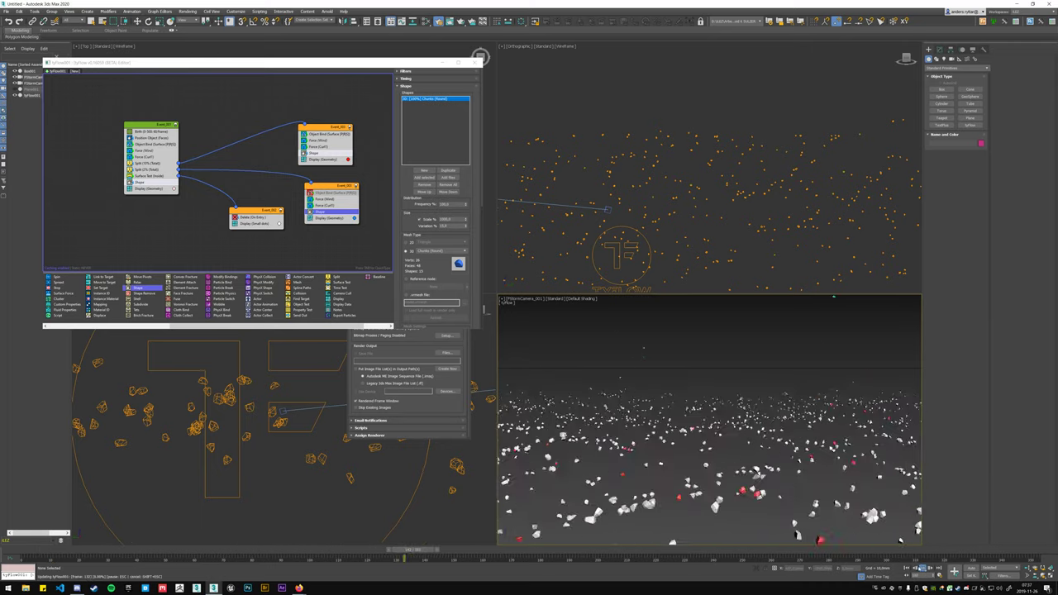
click(924, 569)
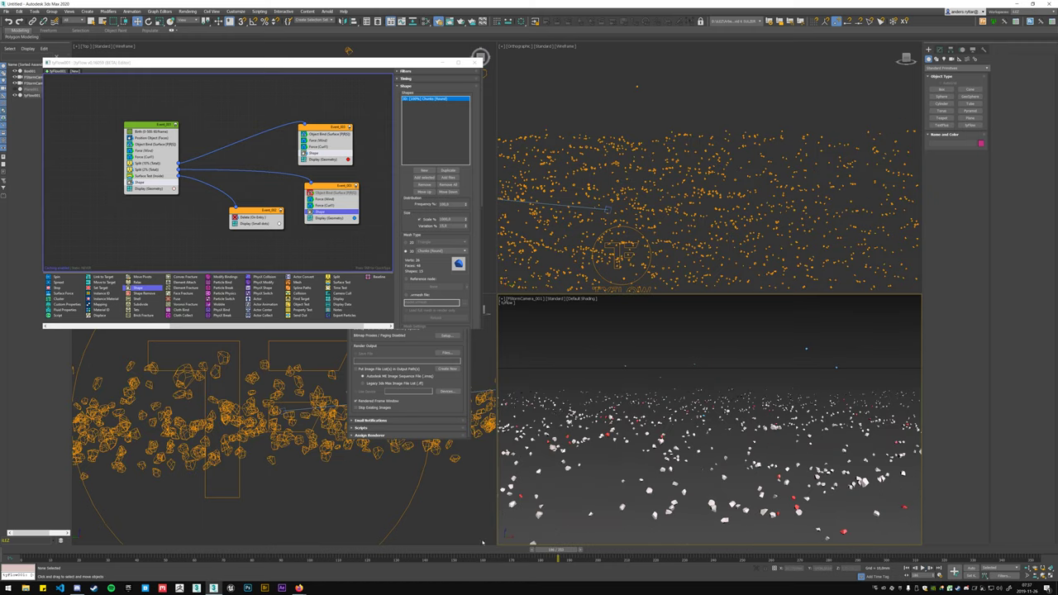
- View the wave plane's Noise modifier while rewinding the timeline, then show Event_001's Birth settings
click(32, 90)
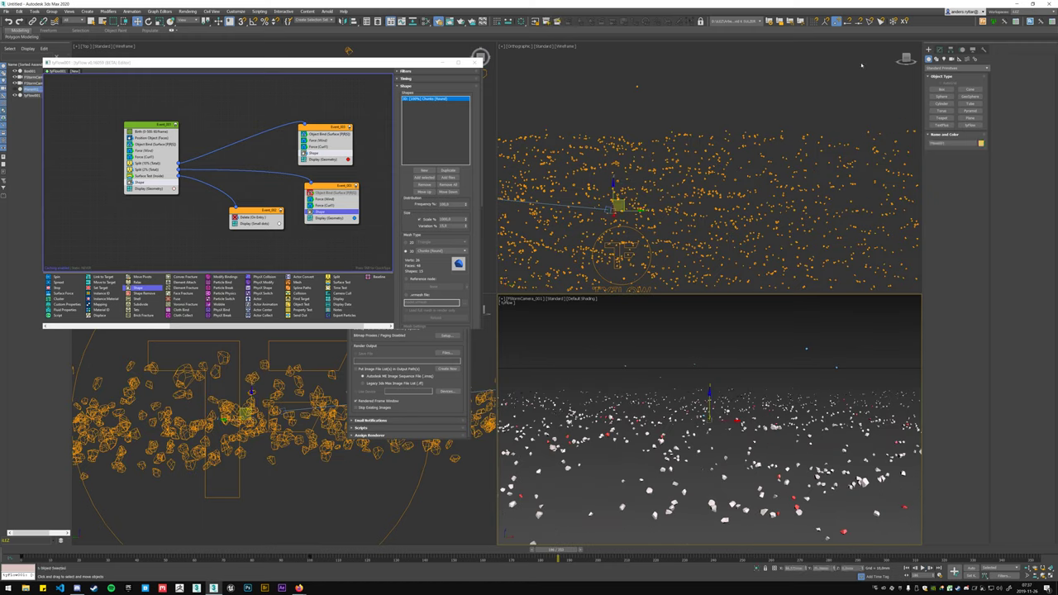
click(939, 49)
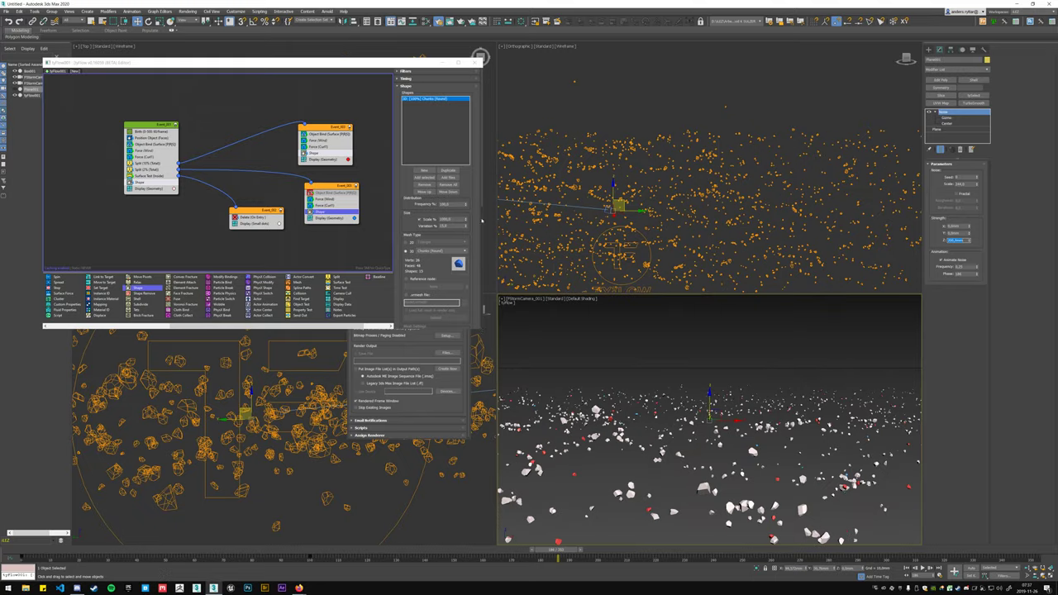
mouse_move(553, 548)
mouse_down()
mouse_move(116, 549)
mouse_move(480, 549)
mouse_move(525, 535)
mouse_move(583, 546)
mouse_move(601, 526)
mouse_move(649, 546)
mouse_move(835, 548)
mouse_move(395, 550)
mouse_up()
mouse_move(387, 486)
mouse_down()
mouse_move(71, 484)
mouse_move(165, 483)
mouse_up()
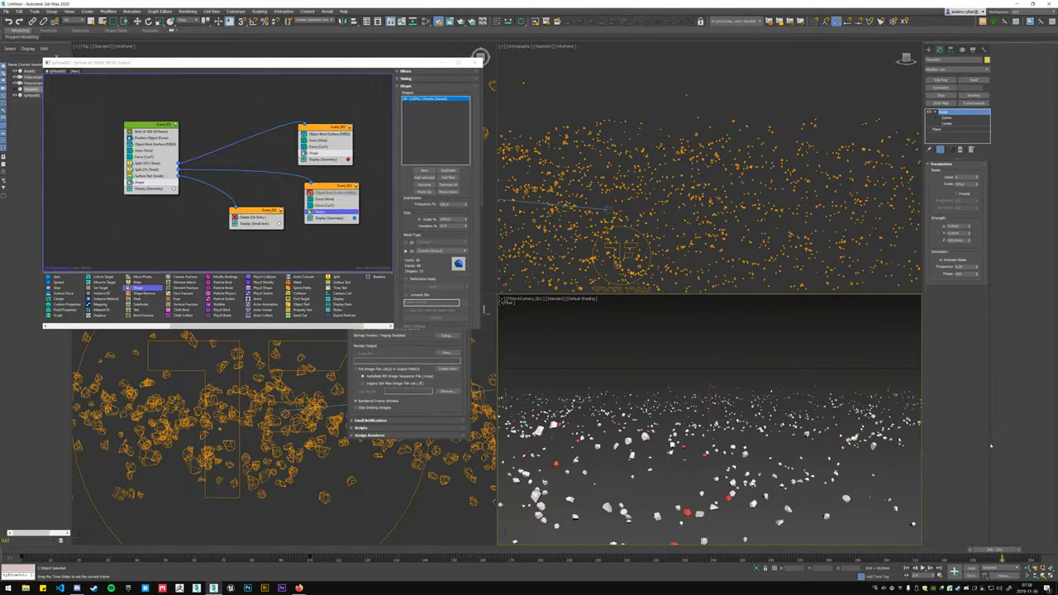
key(w)
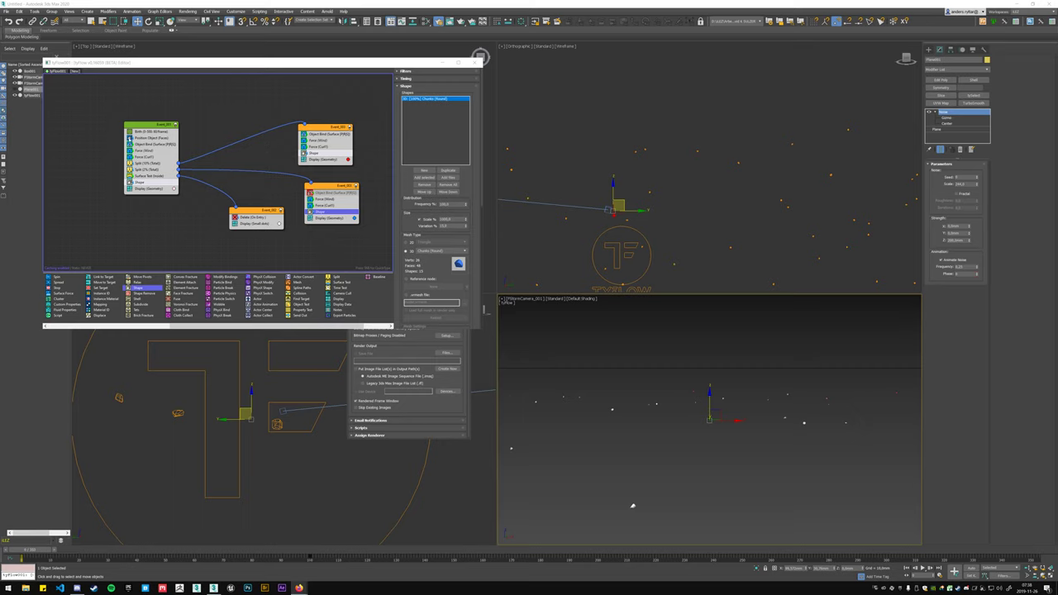
click(150, 131)
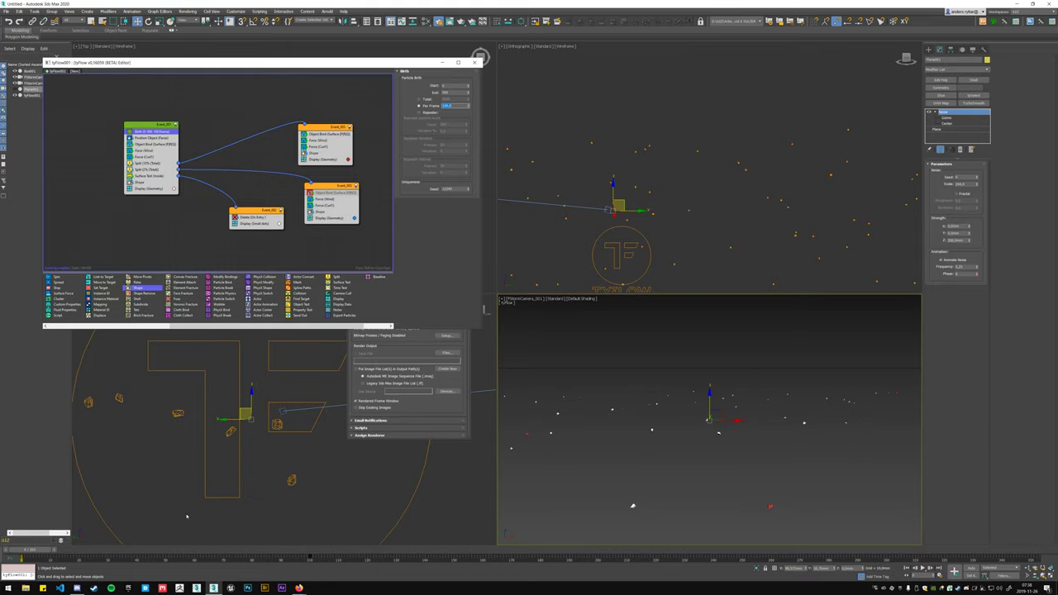
- Scrub the simulation forward past frame 37 and open the Trackbar curve editor
drag(32, 555, 128, 557)
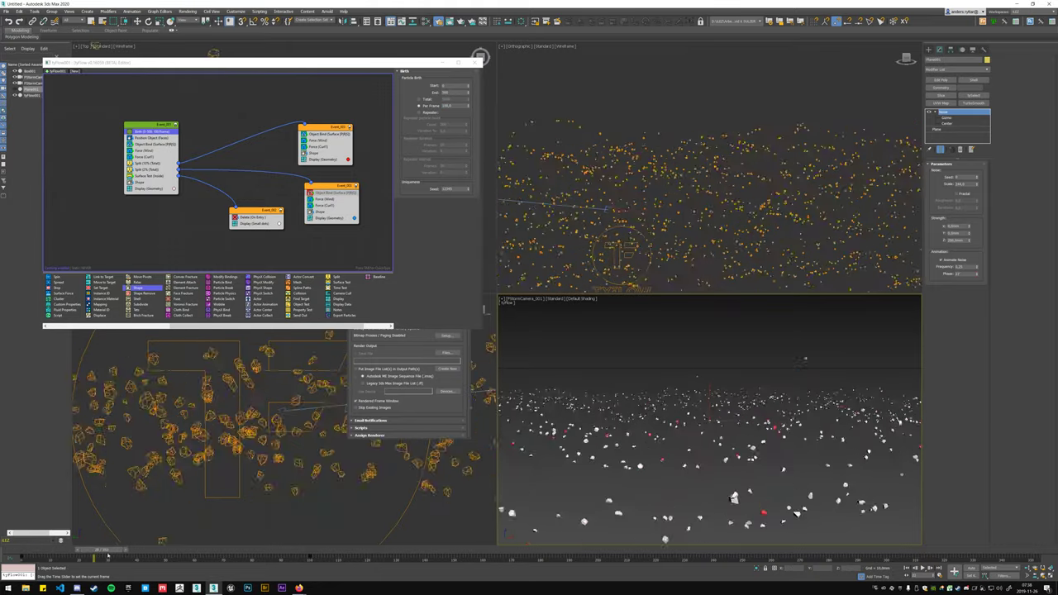
drag(128, 557, 155, 556)
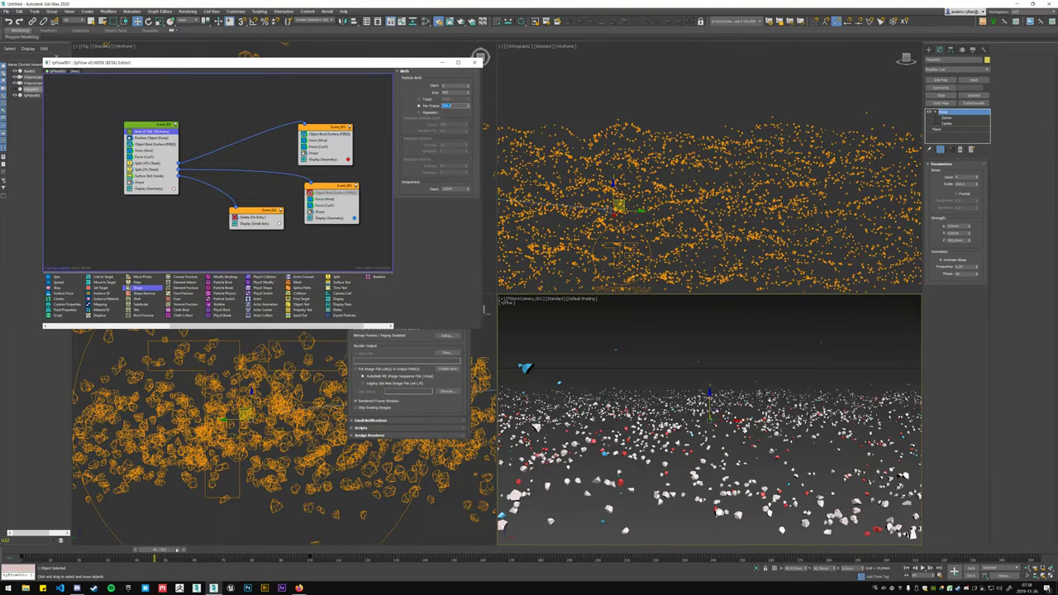
mouse_move(163, 549)
mouse_down()
mouse_move(483, 548)
mouse_move(284, 549)
mouse_up()
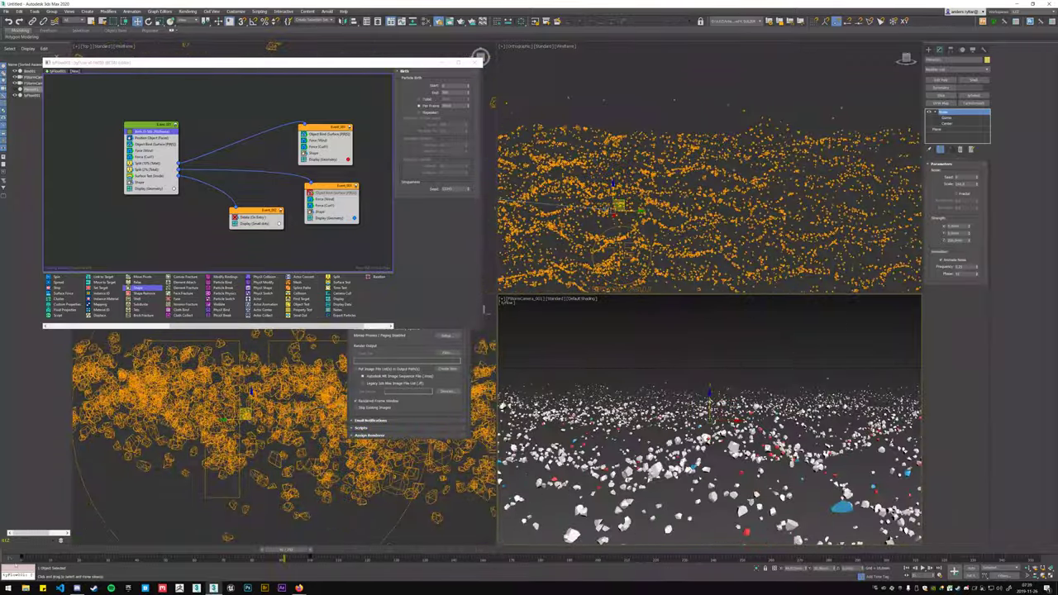
click(10, 559)
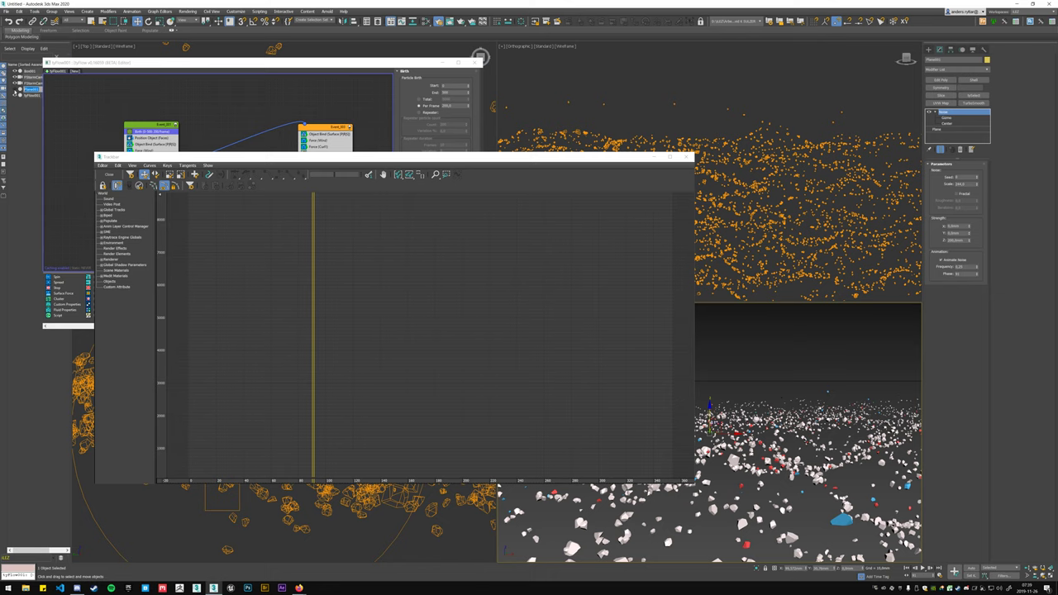
- Reshape Plane001's Noise gizmo X Position curve, then rewind to frame 0 and hide the plane
click(15, 88)
click(118, 349)
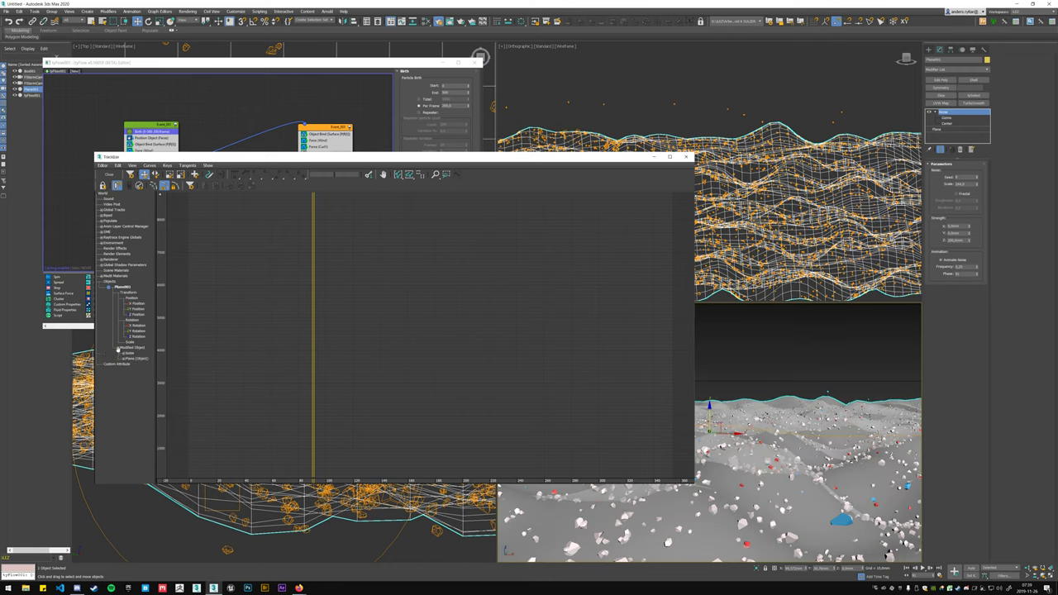
click(122, 352)
click(126, 354)
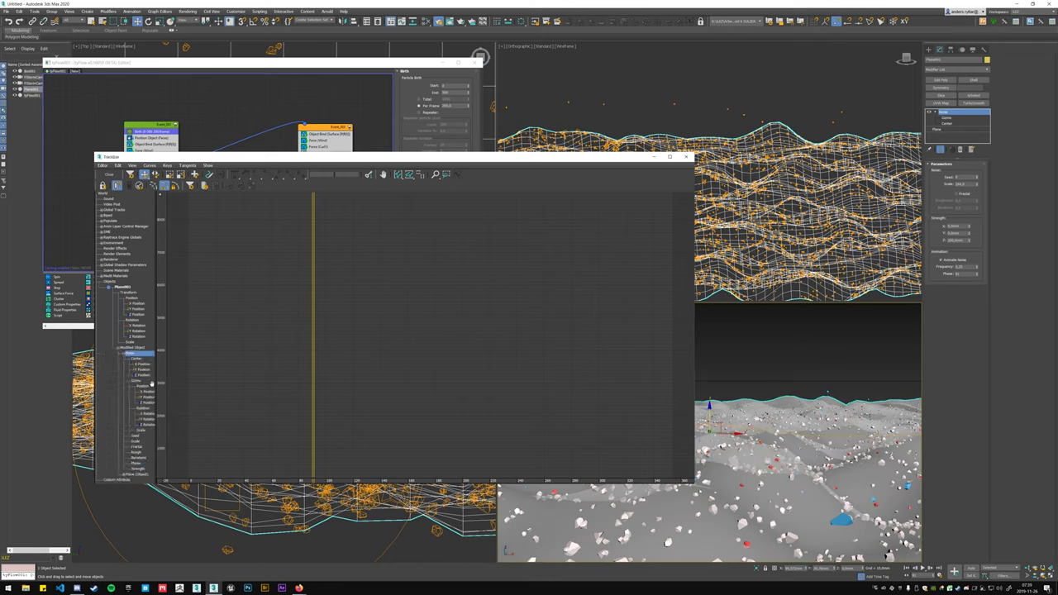
click(147, 391)
middle_drag(316, 361, 349, 389)
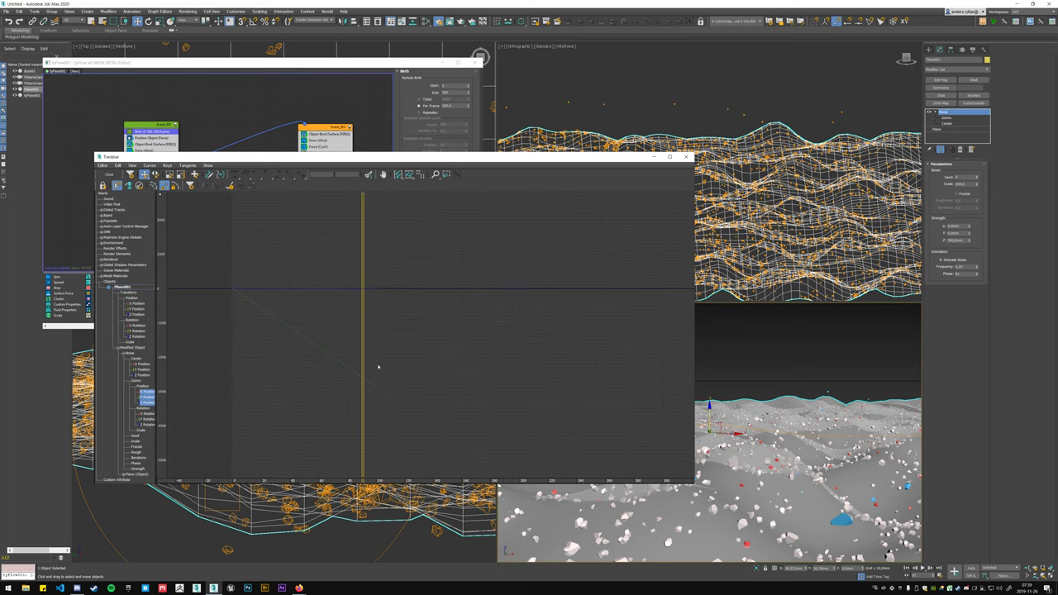
drag(378, 367, 401, 401)
drag(364, 278, 383, 318)
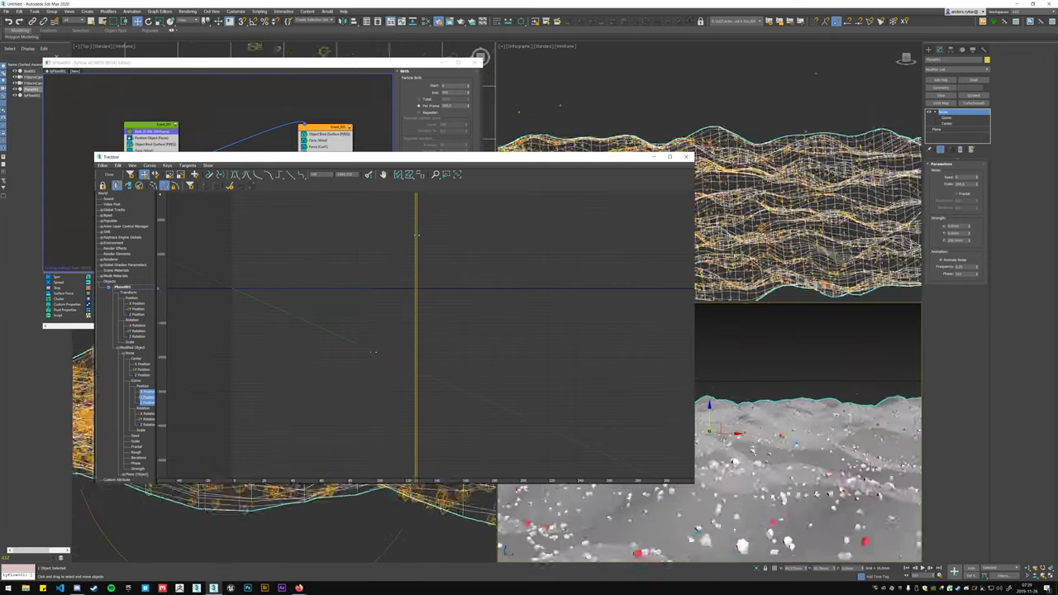
key(Home)
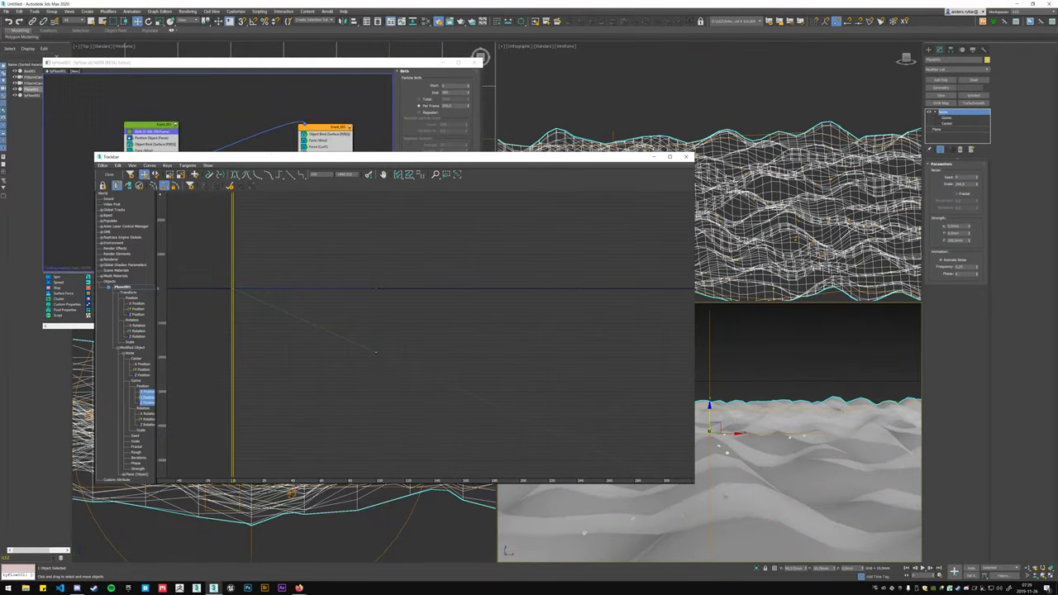
click(57, 105)
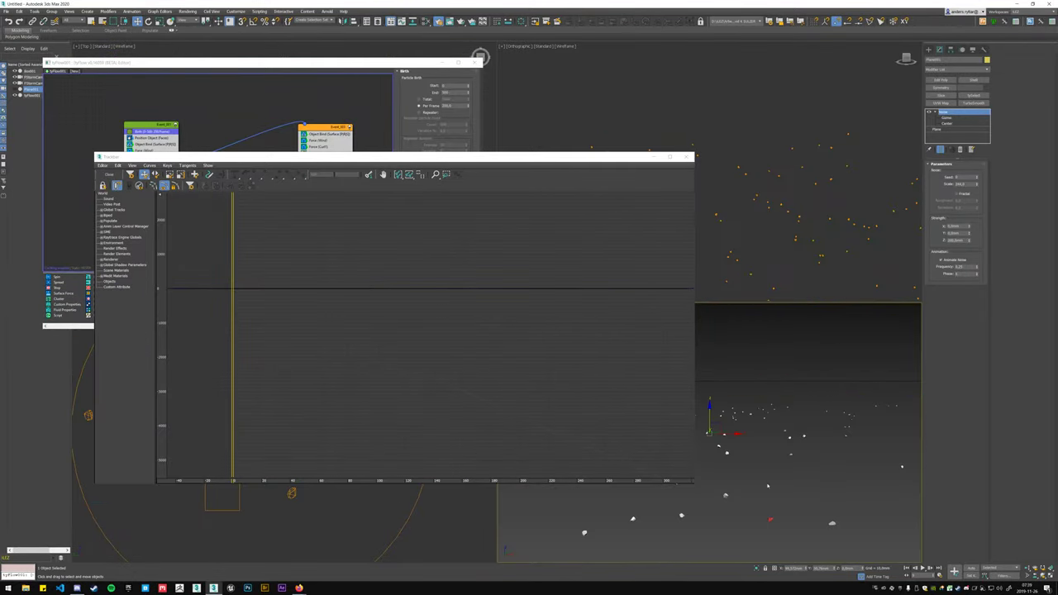
- Play the particle animation and inspect the Force (Wind) operator settings in tyFlow
click(922, 569)
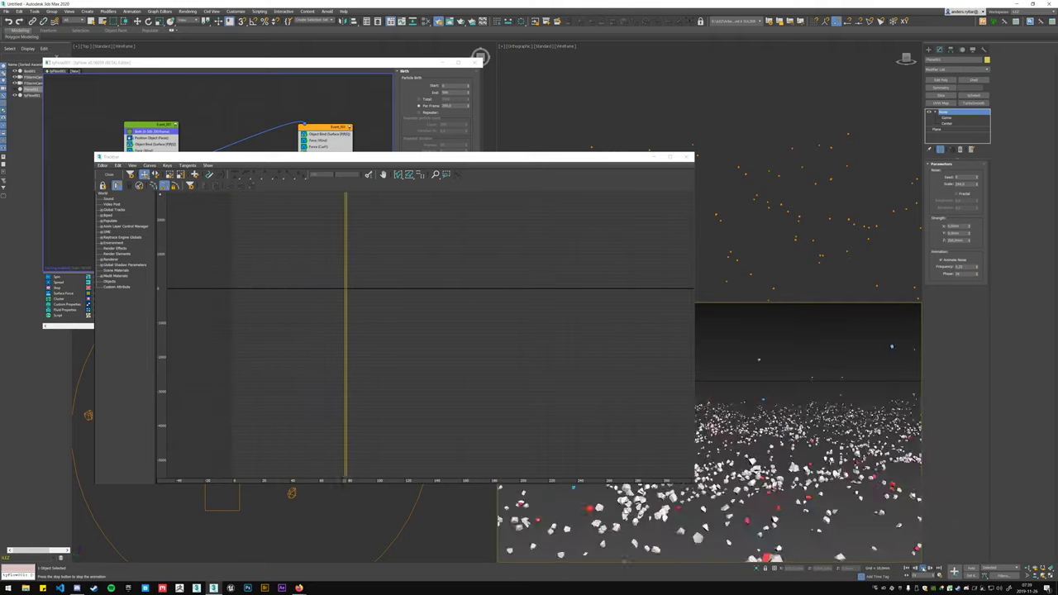
click(173, 112)
click(153, 151)
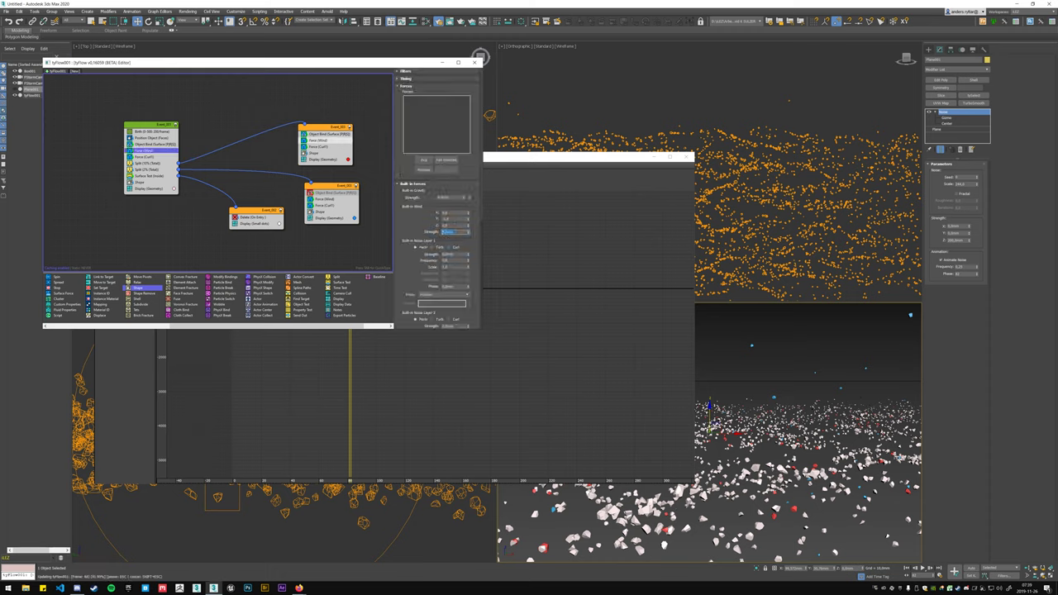
click(349, 414)
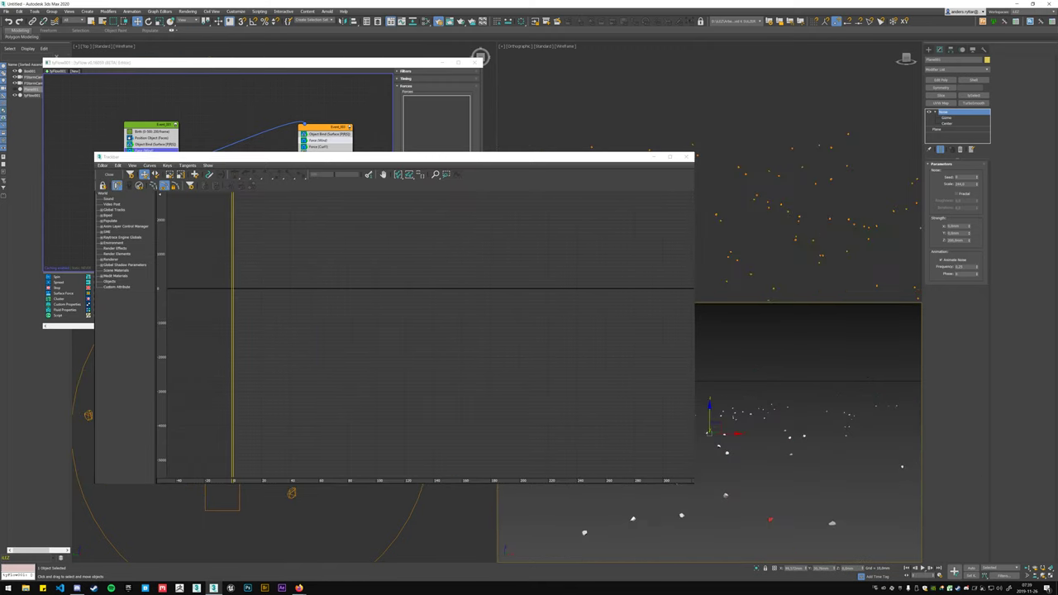
- Replay the particle simulation from the first frame several times, then stop it
key(slash)
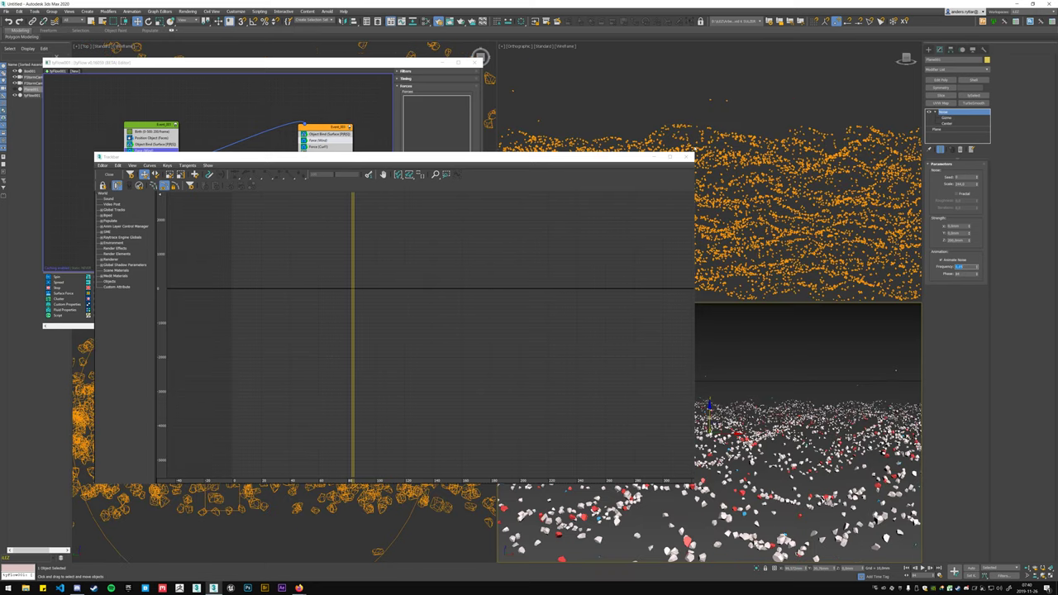
click(907, 569)
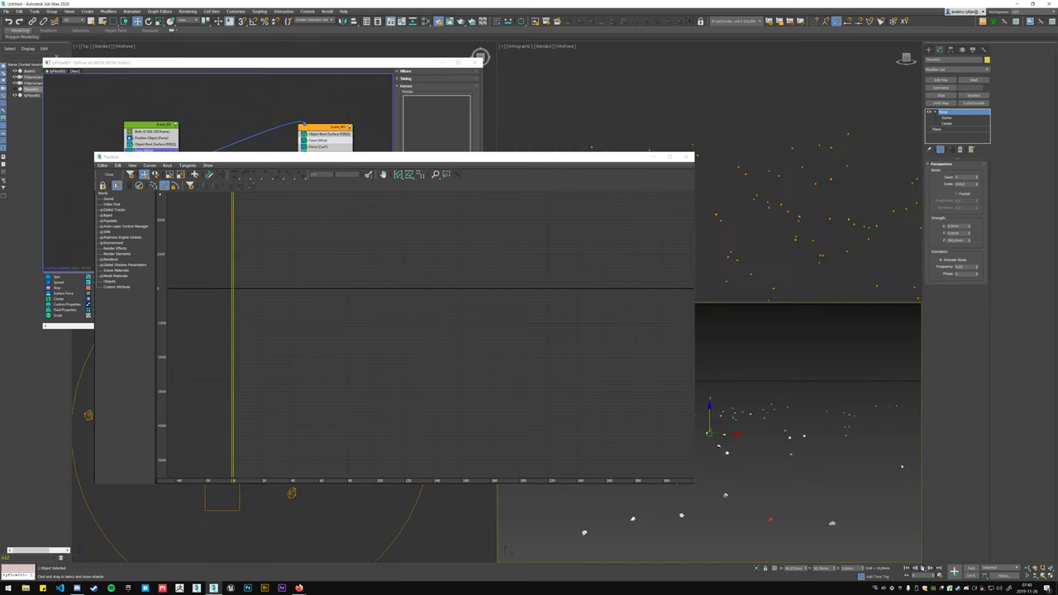
click(923, 569)
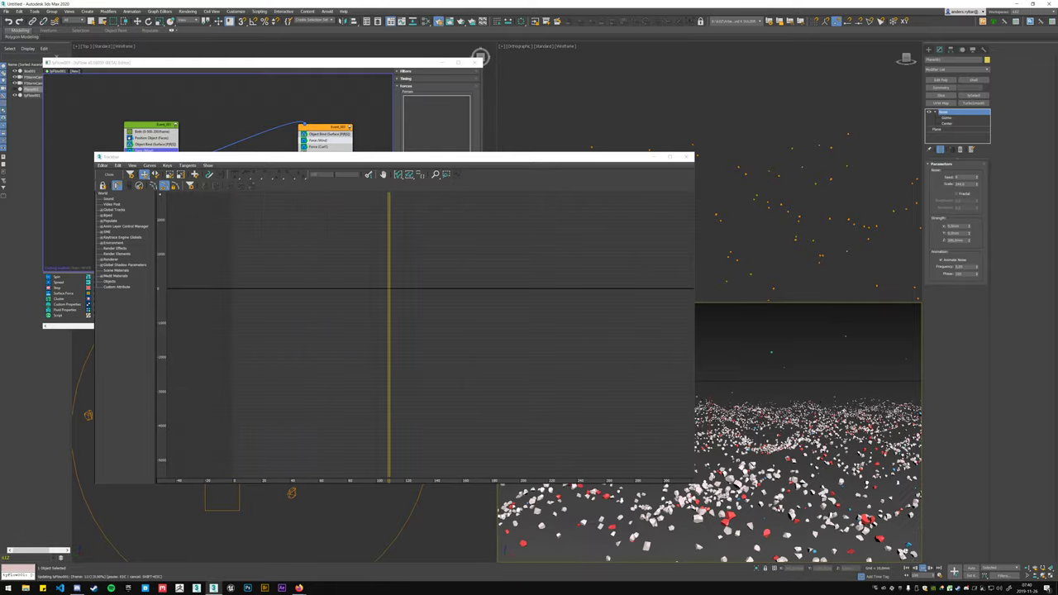
click(907, 569)
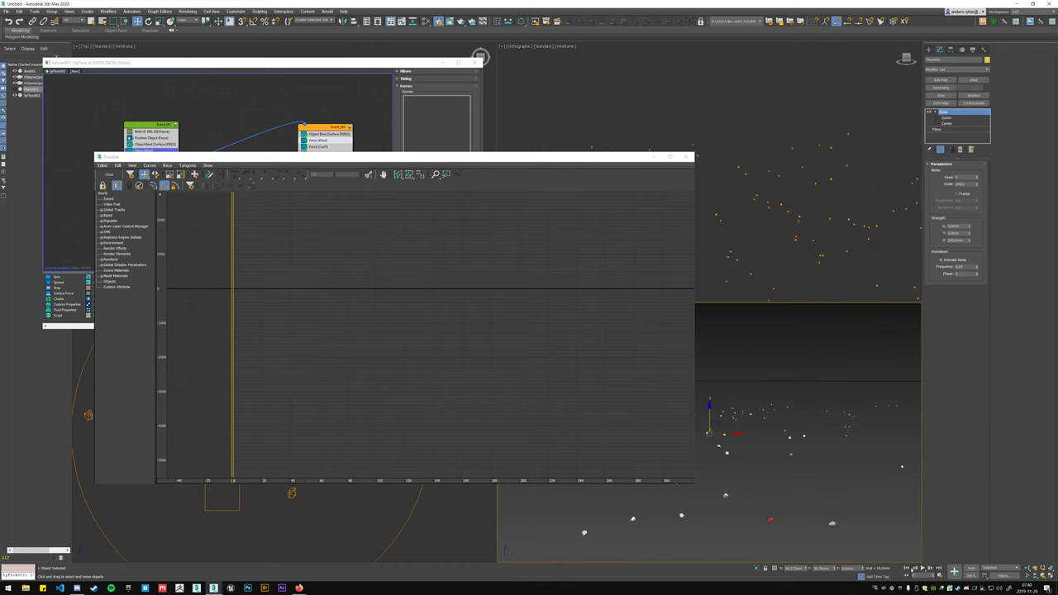
click(923, 568)
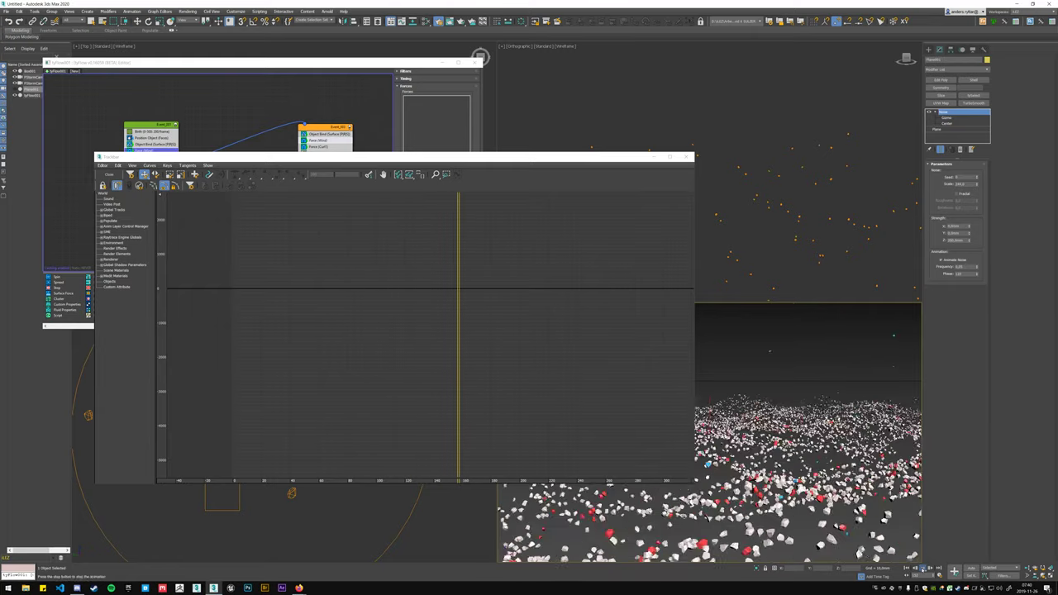
click(923, 569)
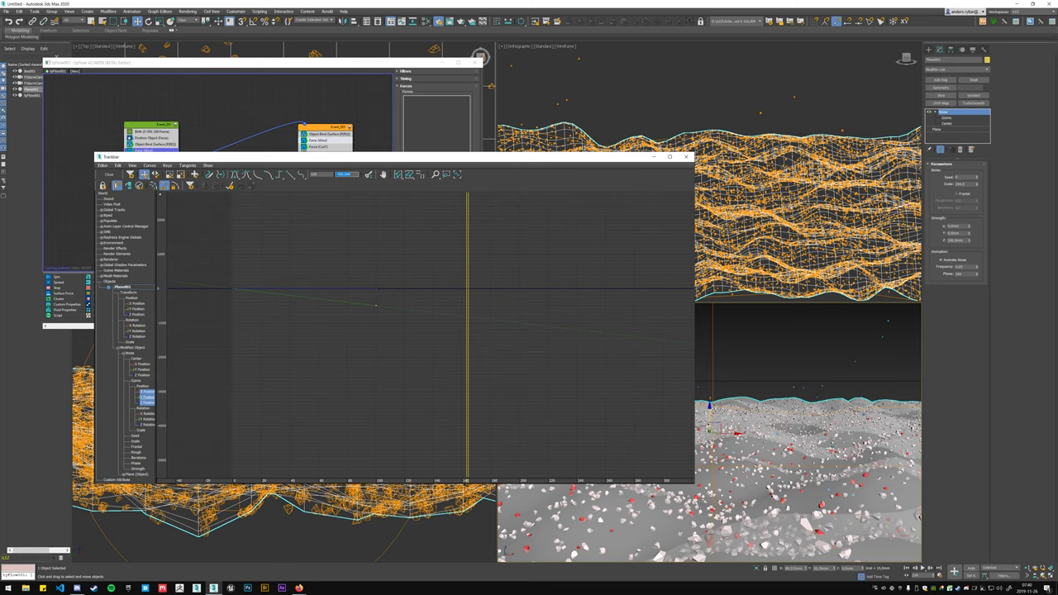
- Deselect and hide the Plane001 wave surface, then replay the particles
click(185, 80)
click(14, 88)
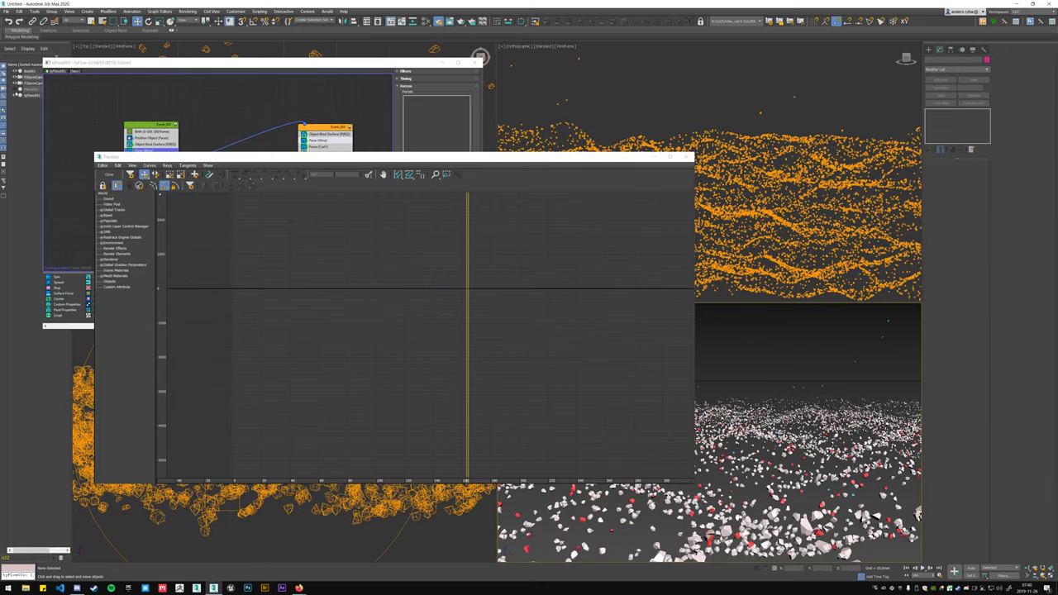
click(923, 568)
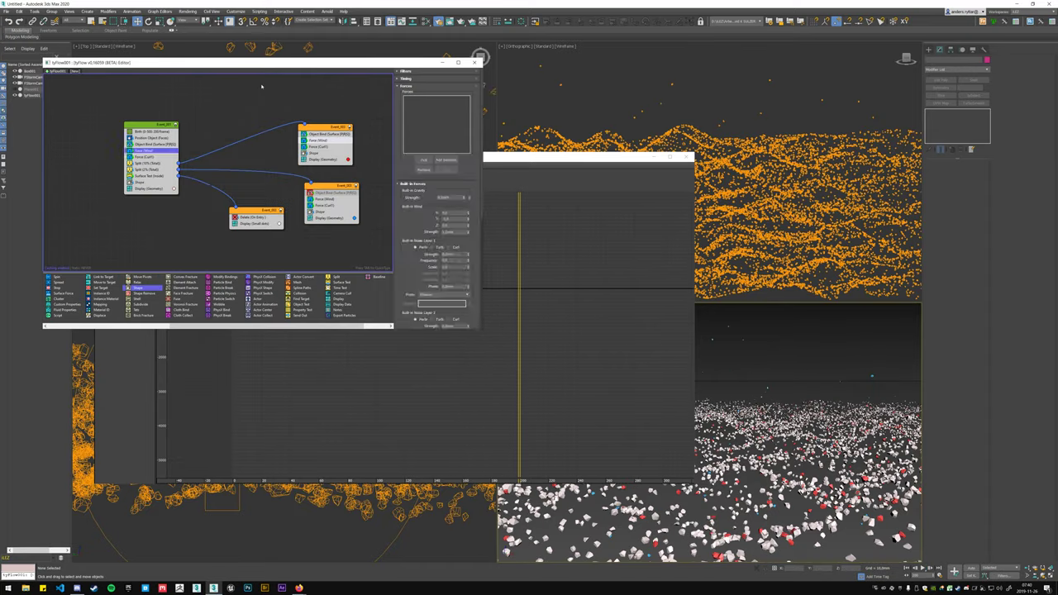
- Check the Force (Curl) settings, replay from the start, and show the Object Bind Surface settings
click(143, 156)
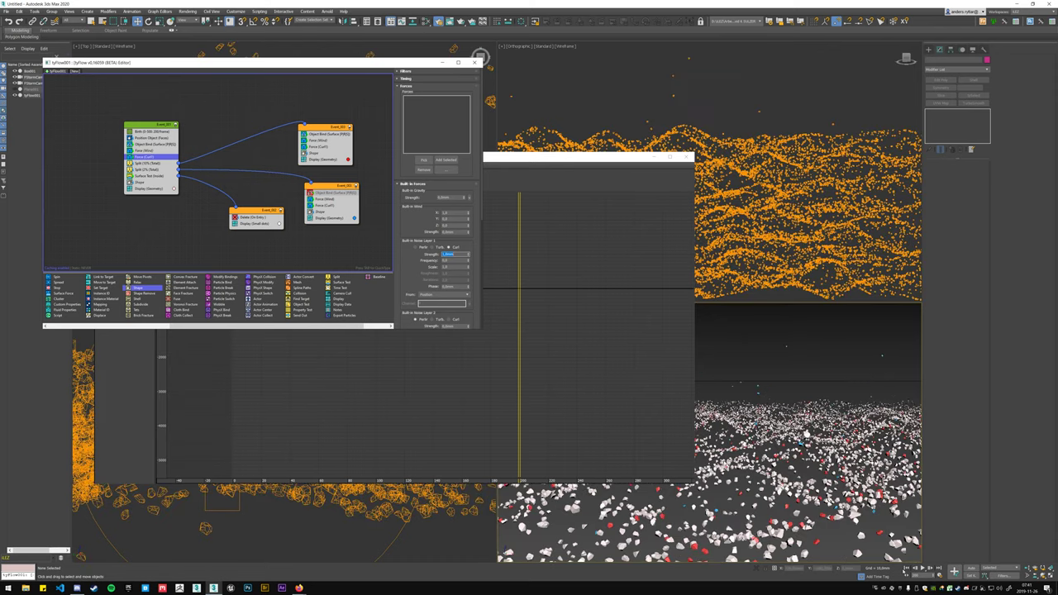
click(924, 569)
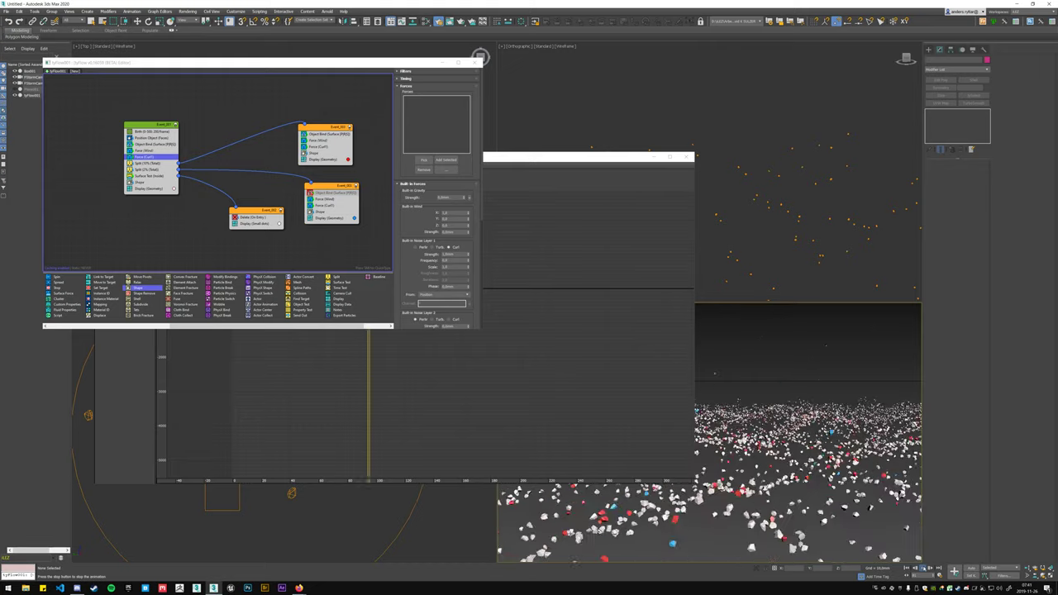
key(/)
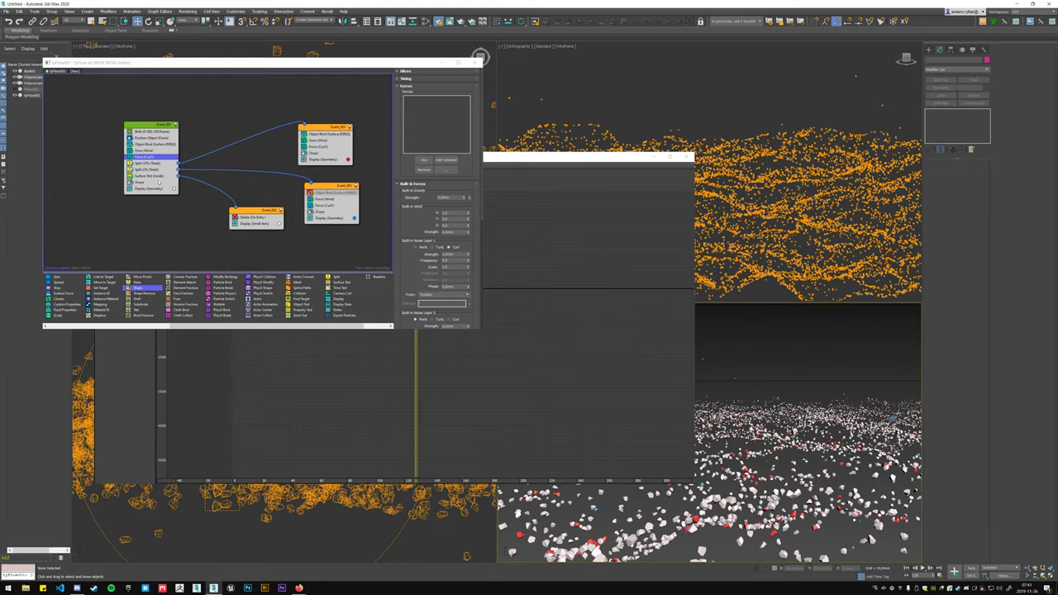
click(246, 196)
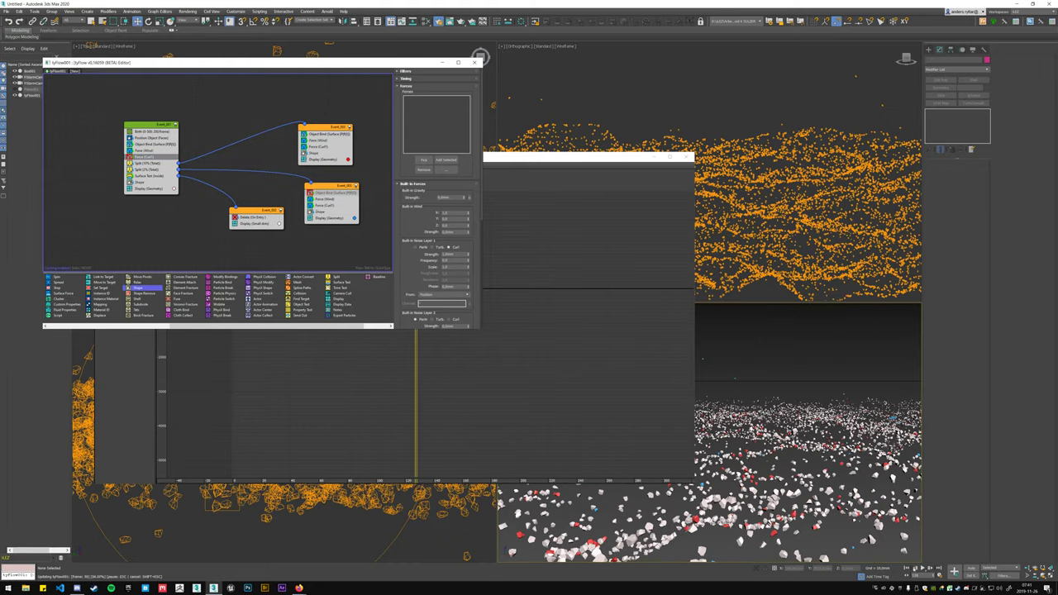
click(907, 569)
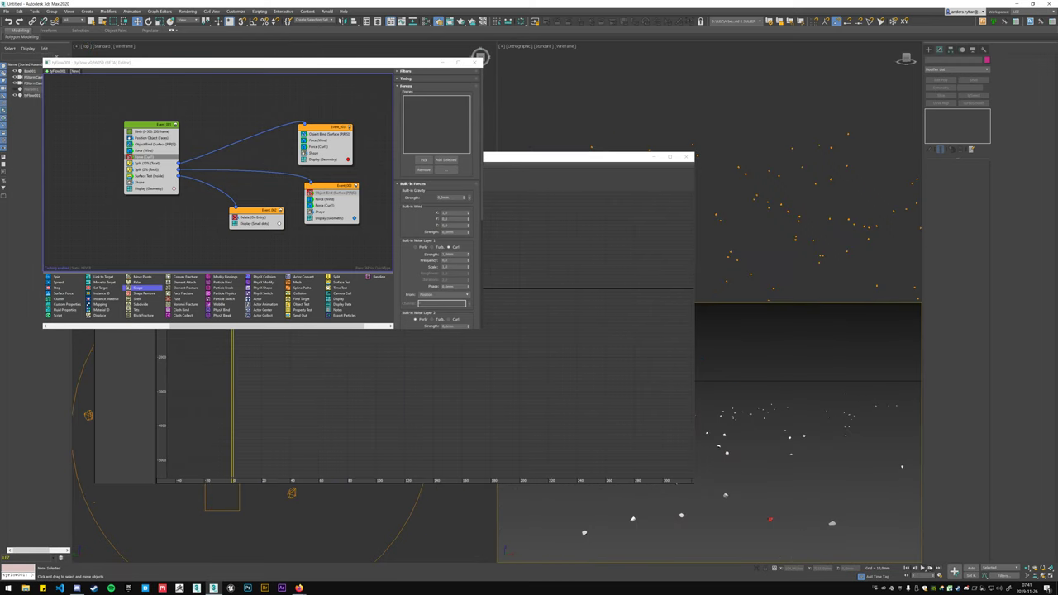
click(923, 569)
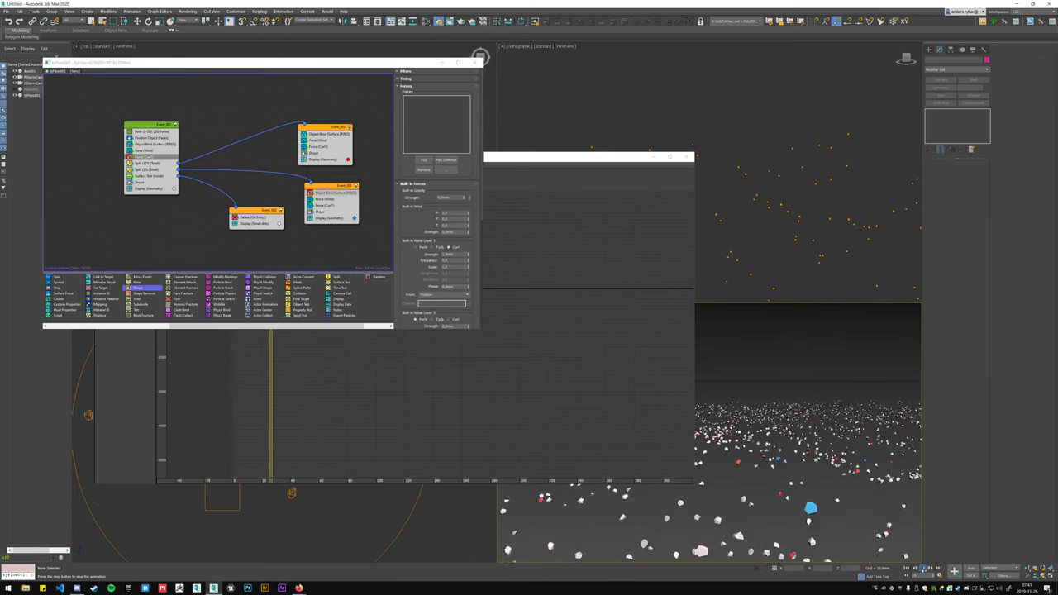
click(154, 145)
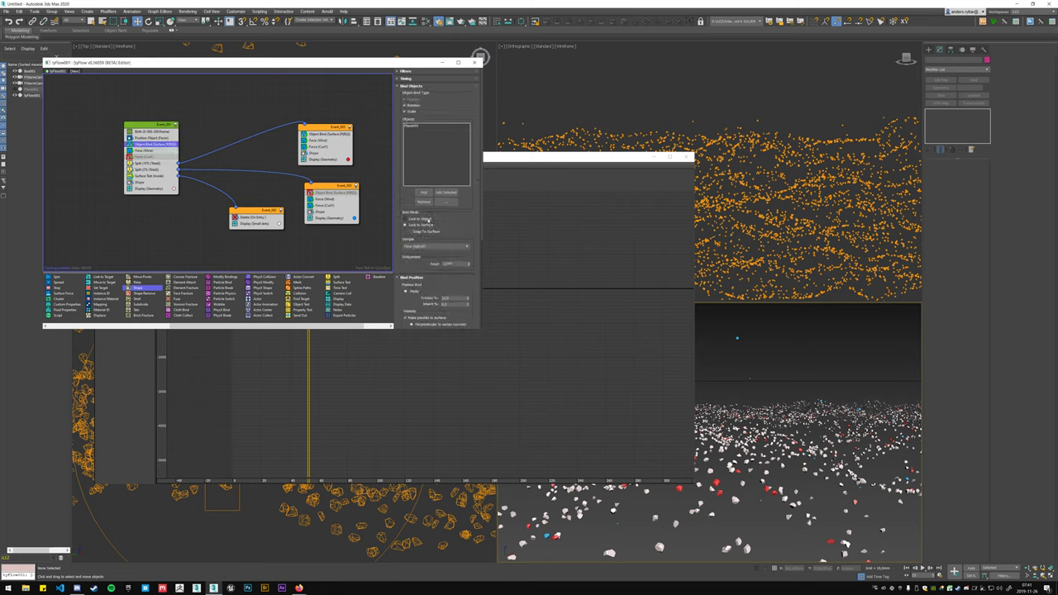
- Turn on snapping particles to the surface with Face (Accurate) sampling and play the simulation
click(429, 232)
click(430, 247)
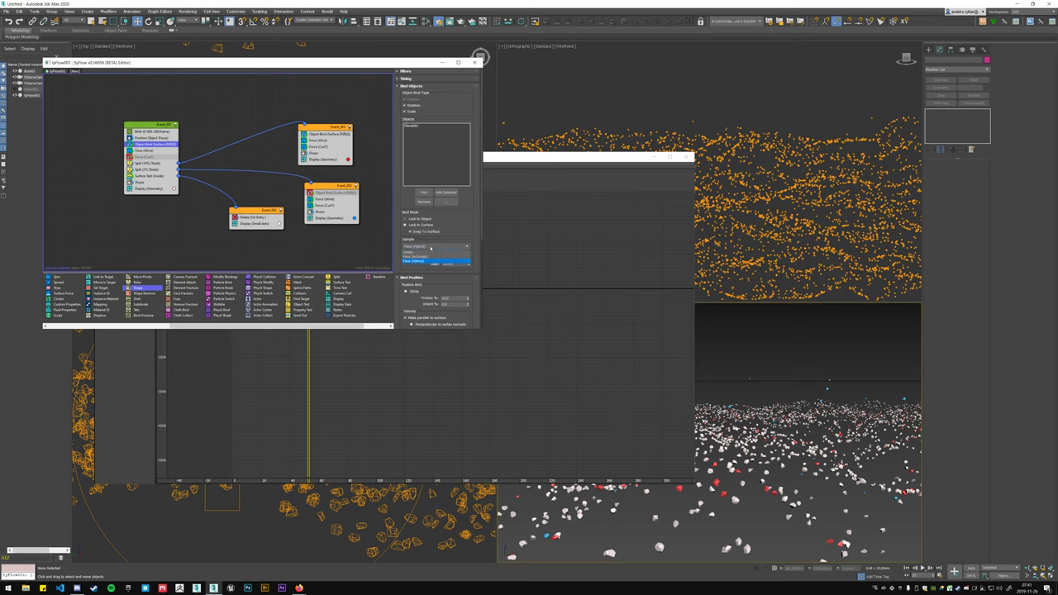
click(429, 257)
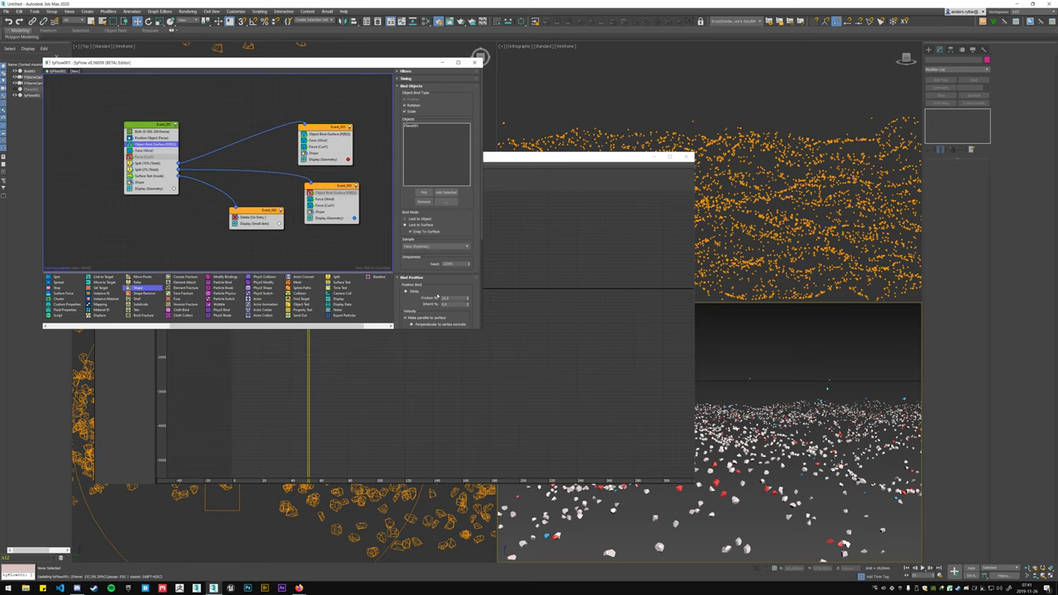
drag(423, 304, 419, 274)
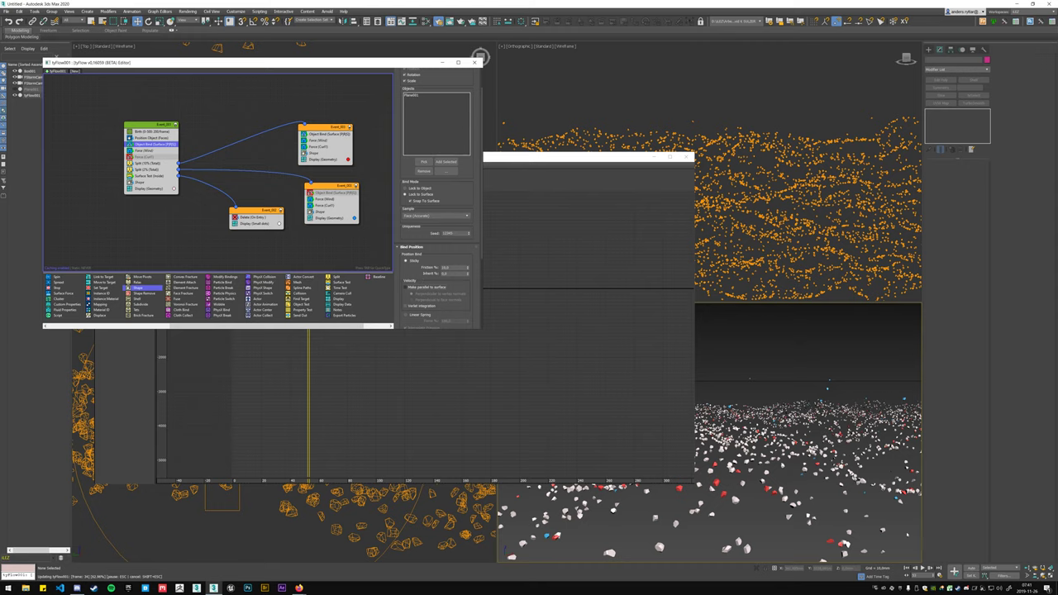
click(923, 569)
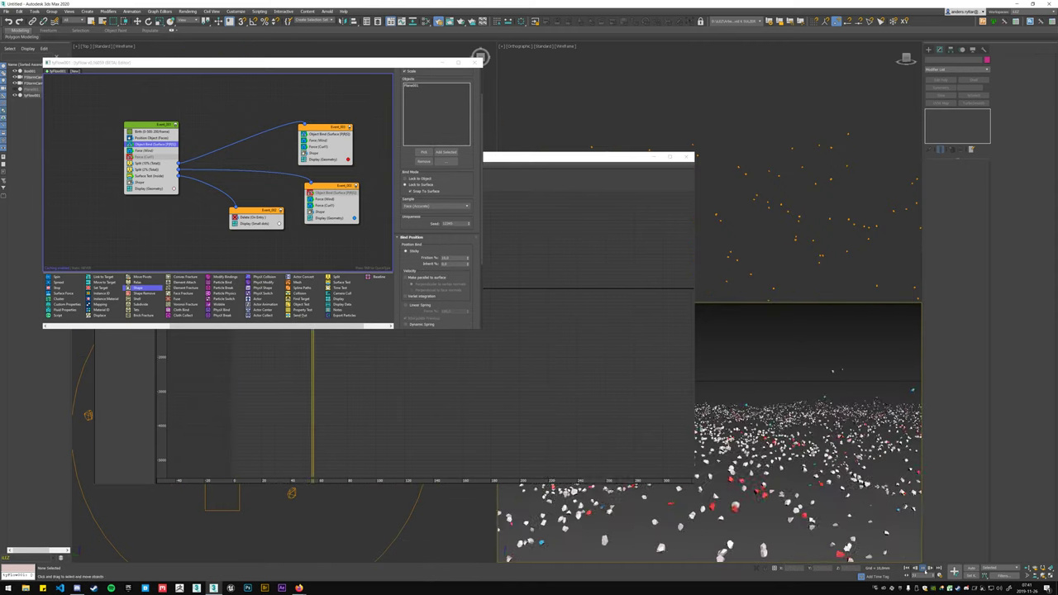
- Reset the Bind Rotation Force % to 0 and replay the simulation from the start
drag(414, 228, 413, 127)
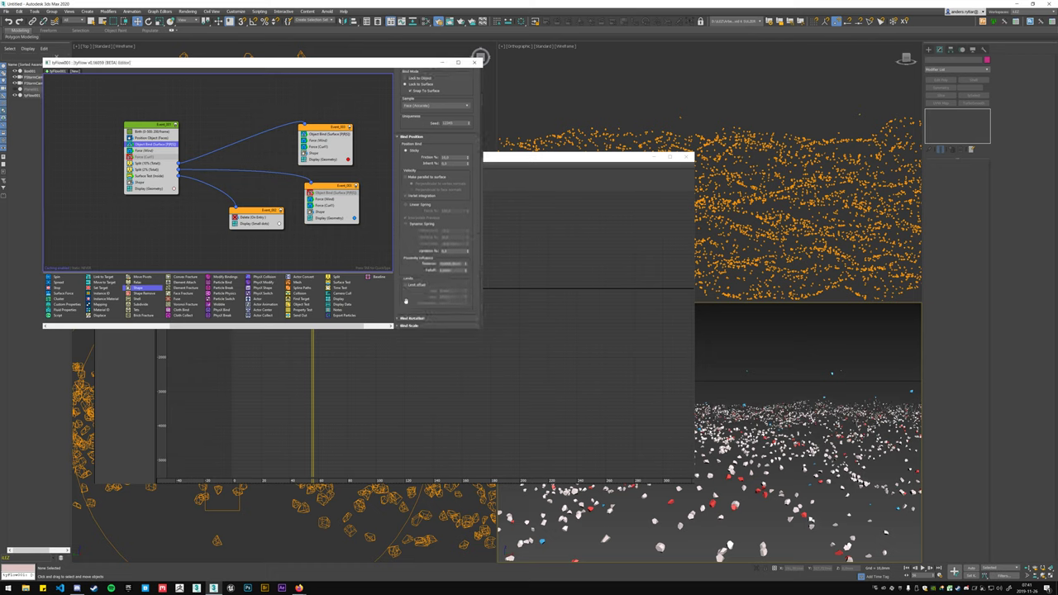
click(411, 318)
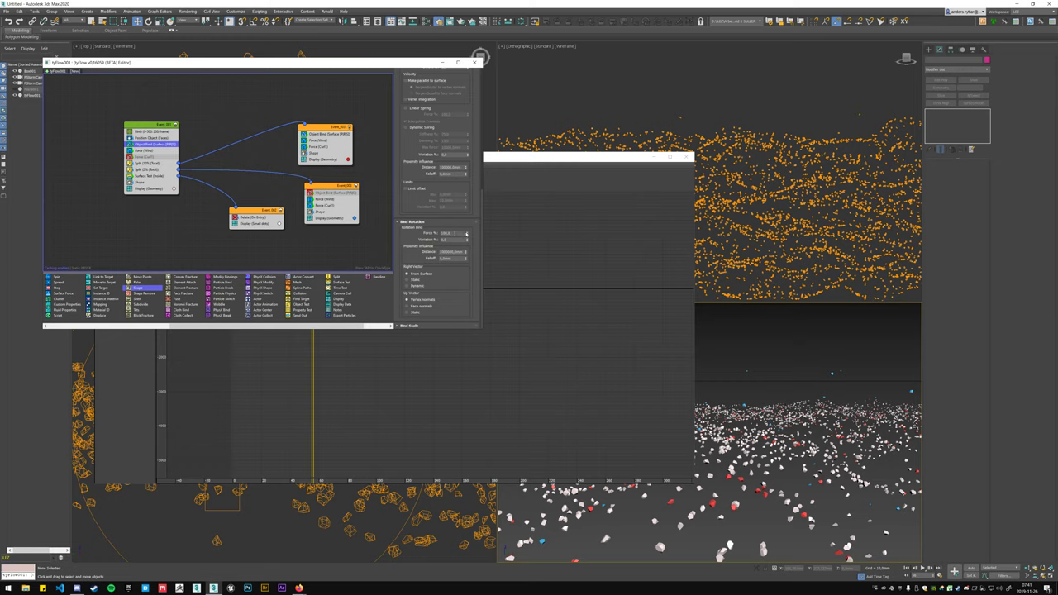
right_click(467, 234)
click(907, 569)
click(923, 569)
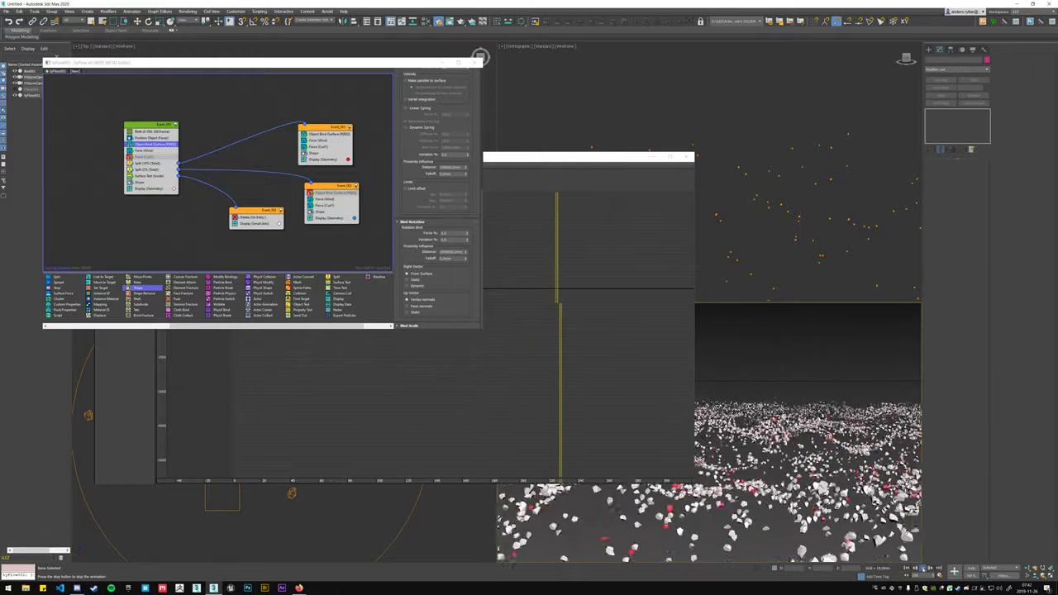
- Stop playback and change the Noise Layer Strength of Event_002's Force (Curl)
click(924, 569)
click(320, 147)
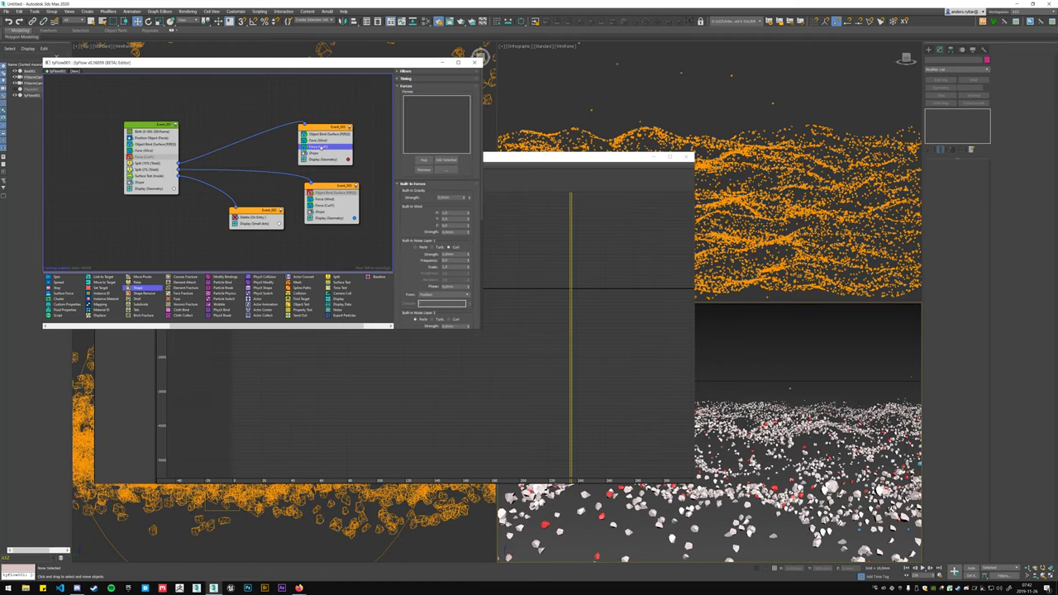
click(450, 254)
key(Return)
- Check Event_003's curl noise strength and wind force, then play the simulation
click(331, 205)
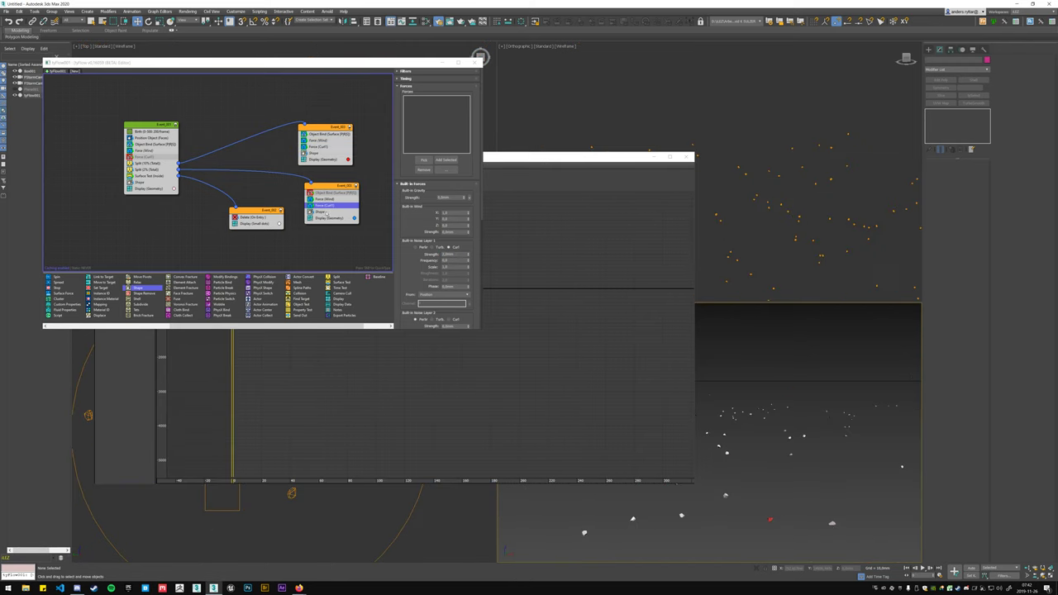
click(453, 255)
click(327, 199)
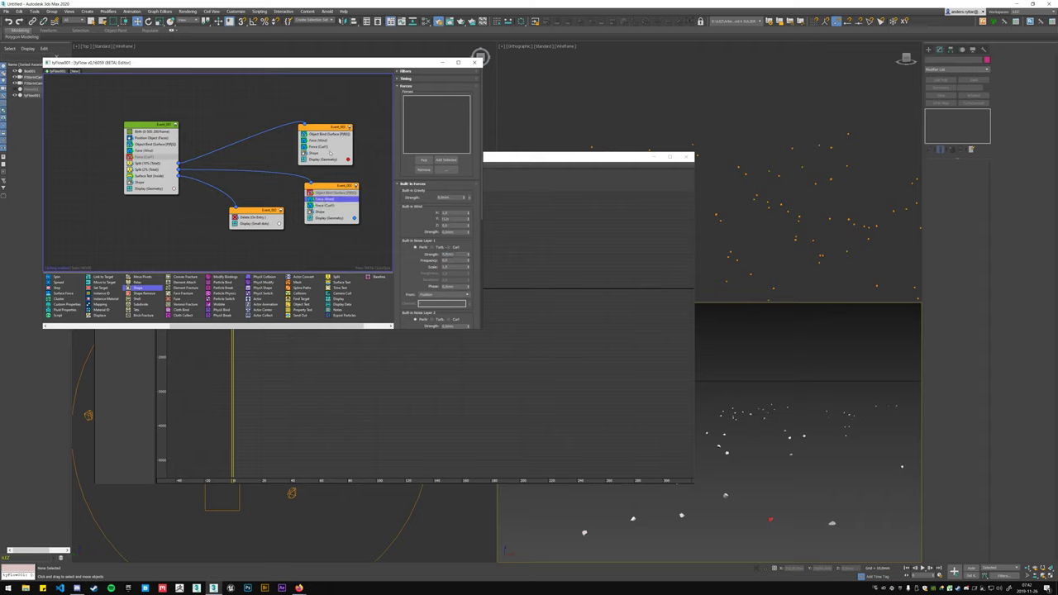
click(923, 568)
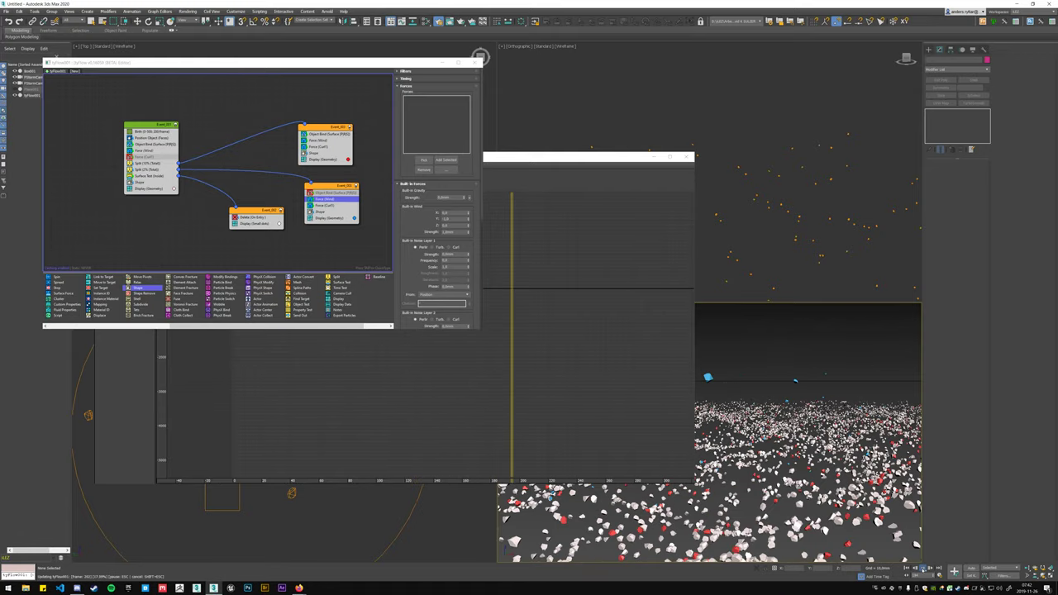
- Change the Built-in Wind Strength of Event_002's Force (Wind), preview it, and rewind
click(319, 140)
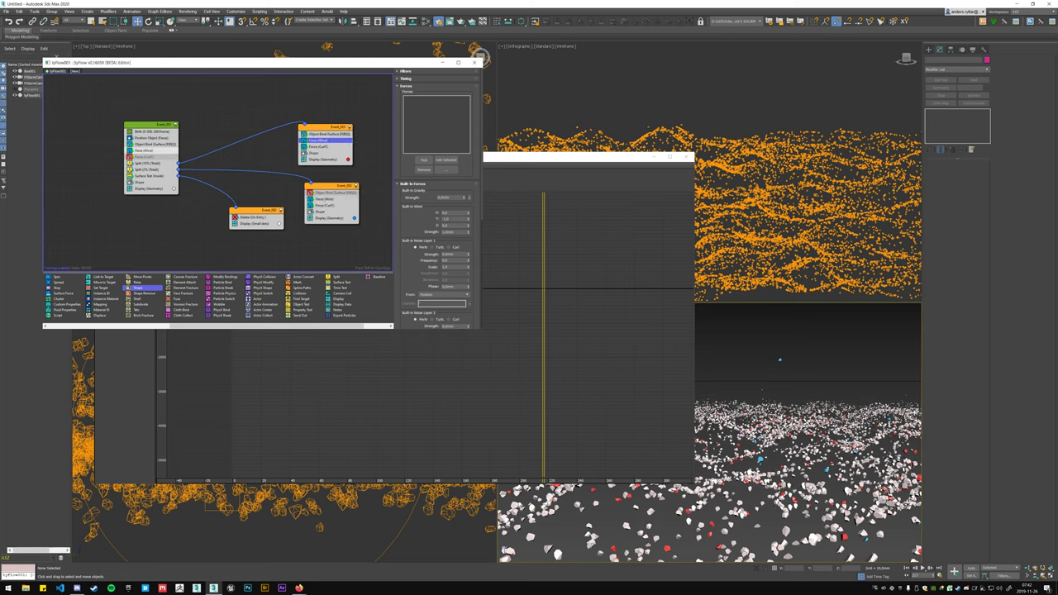
key(Return)
click(922, 569)
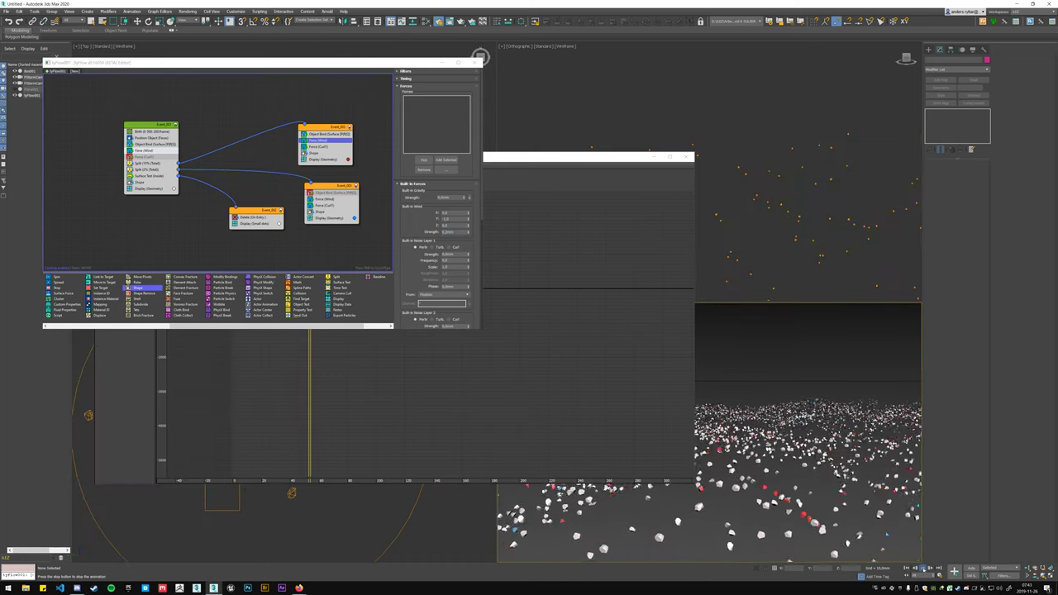
click(923, 569)
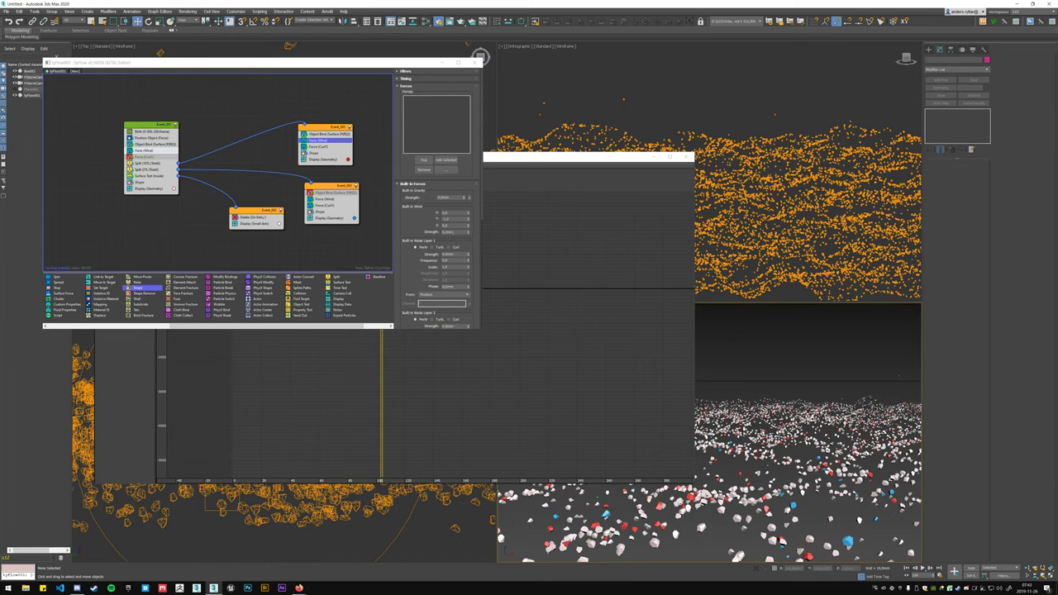
click(466, 231)
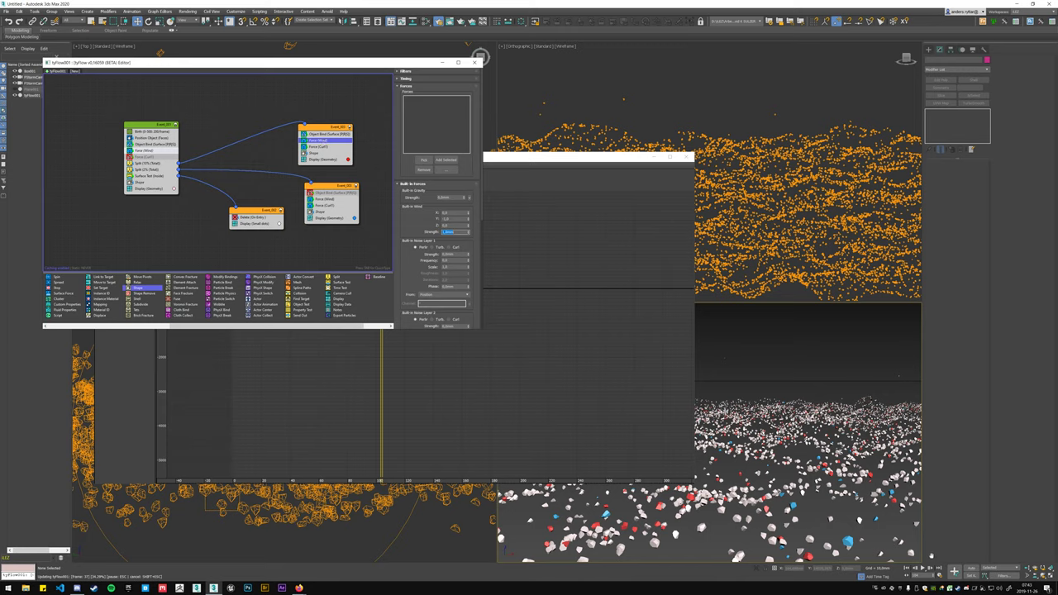
click(907, 569)
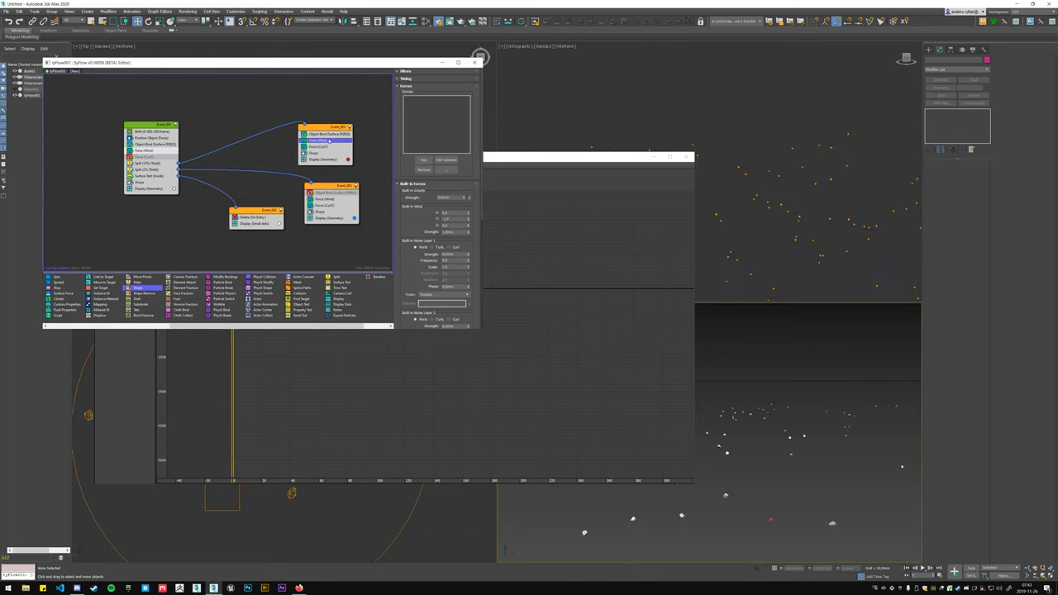
- Enter a new wind strength value, then select Event_001's Force (Wind) operator
right_click(332, 140)
click(404, 206)
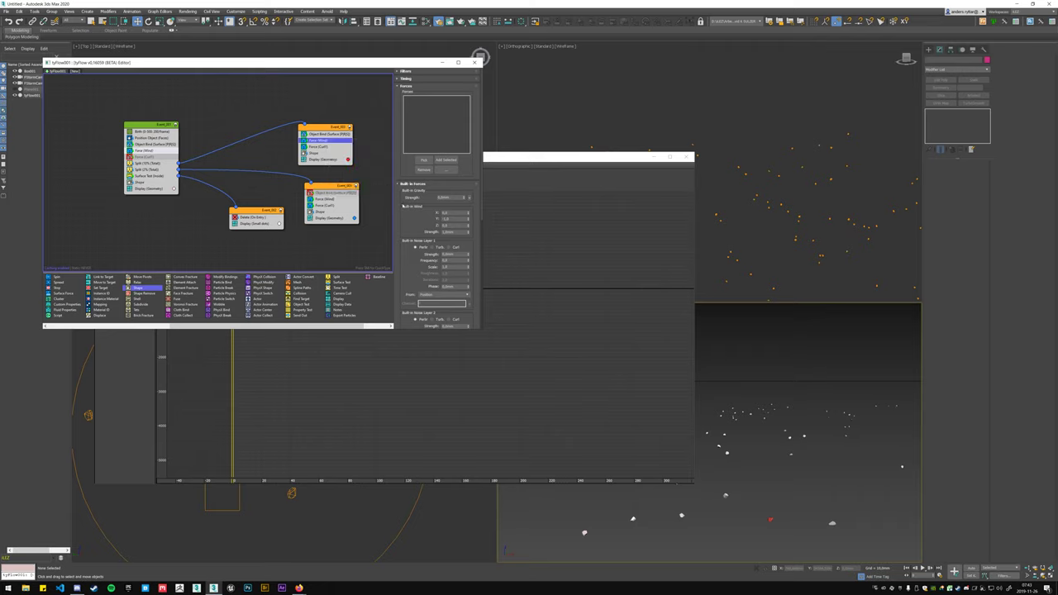
double_click(446, 233)
key(Return)
click(160, 149)
click(160, 151)
- Preview the new wind from frame 0 and show Event_001's Birth settings
click(174, 54)
key(/)
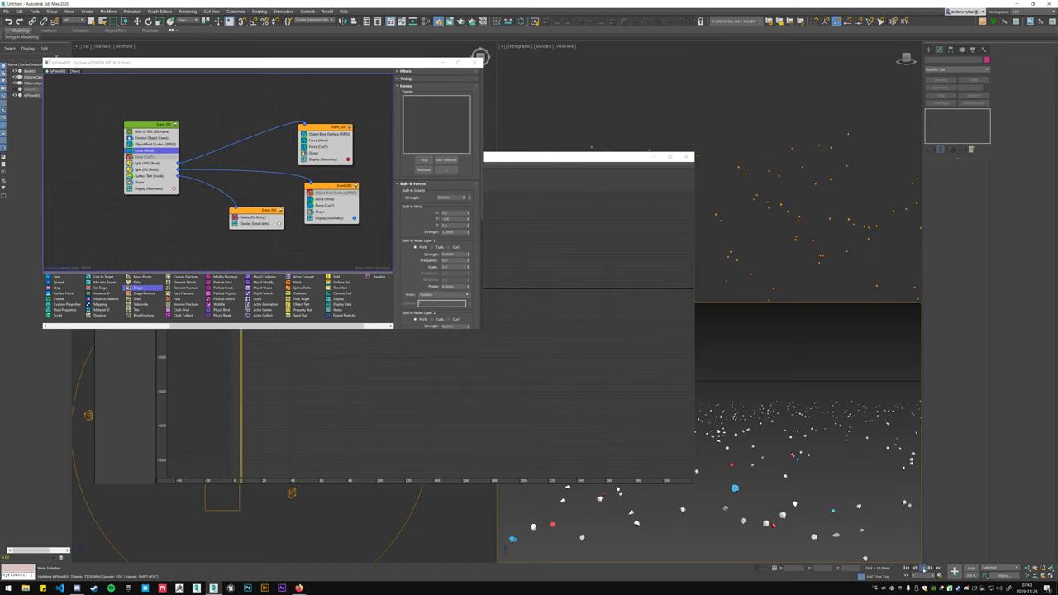
key(Home)
click(153, 131)
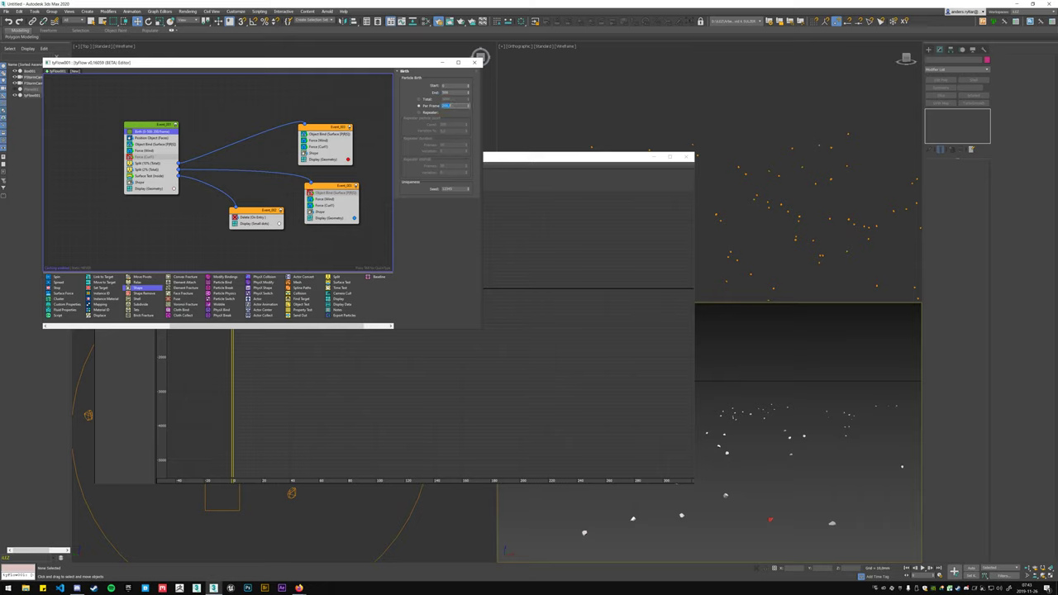
- Commit the new Per Frame birth count, replay the simulation, and close the blank floating window
click(480, 56)
key(/)
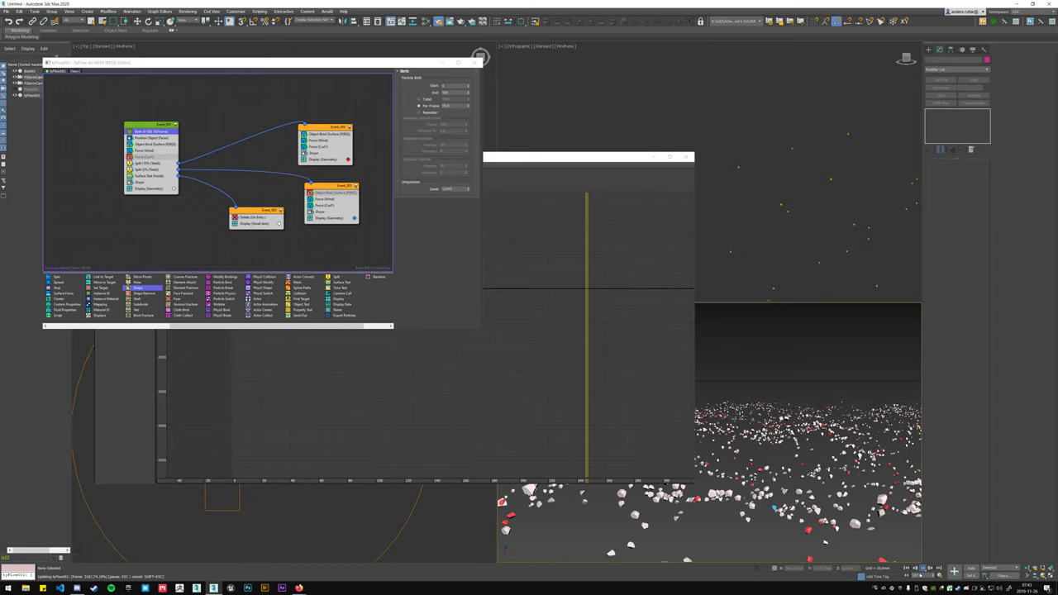
click(923, 569)
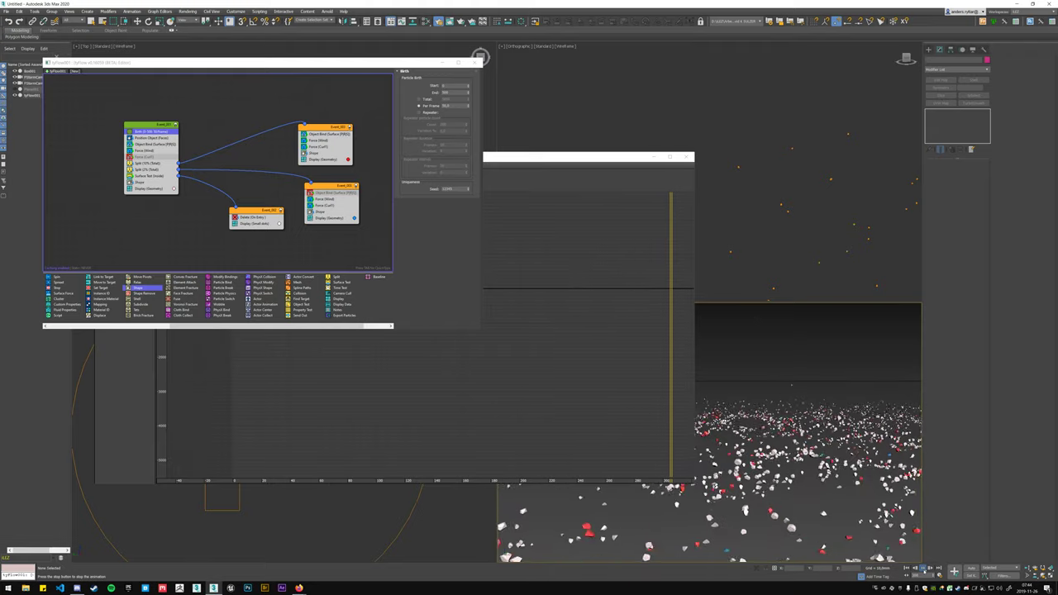
click(687, 157)
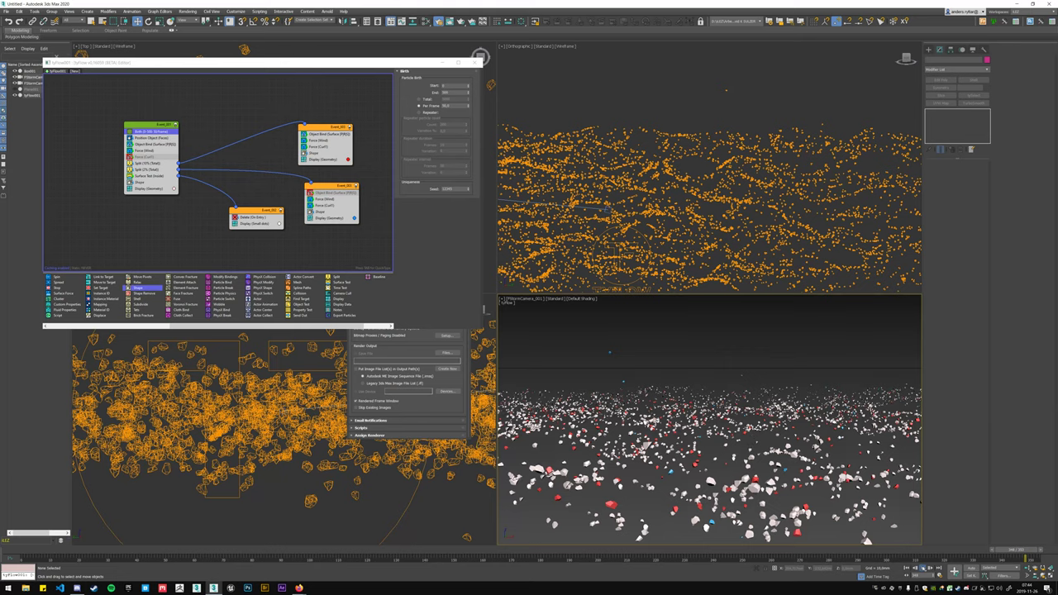
- Show Event_002's Object Bind (Surface) Bind Rotation settings, replay, then rewind to frame 0
click(924, 568)
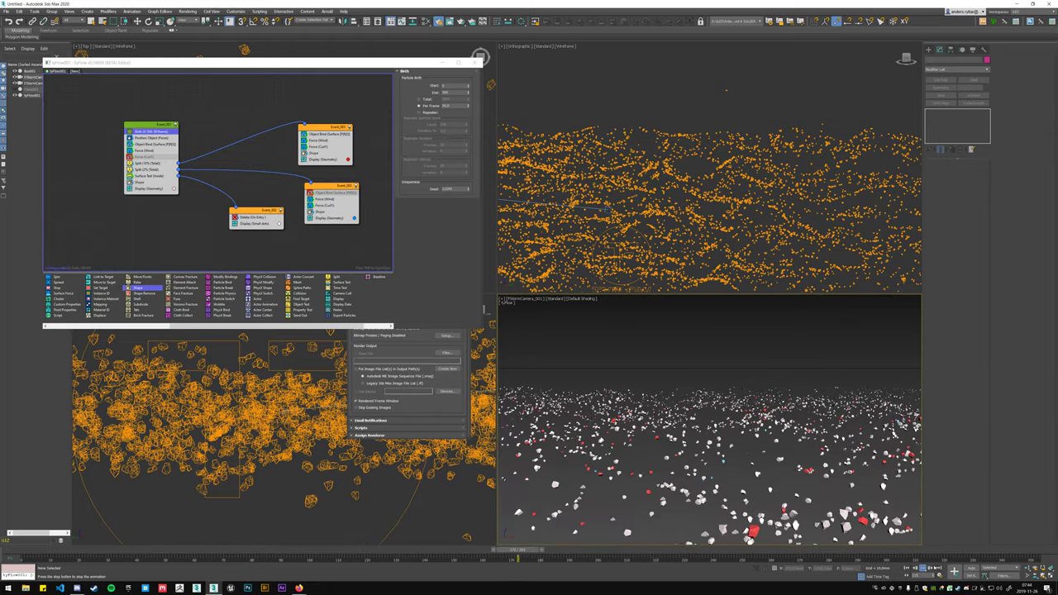
key(Home)
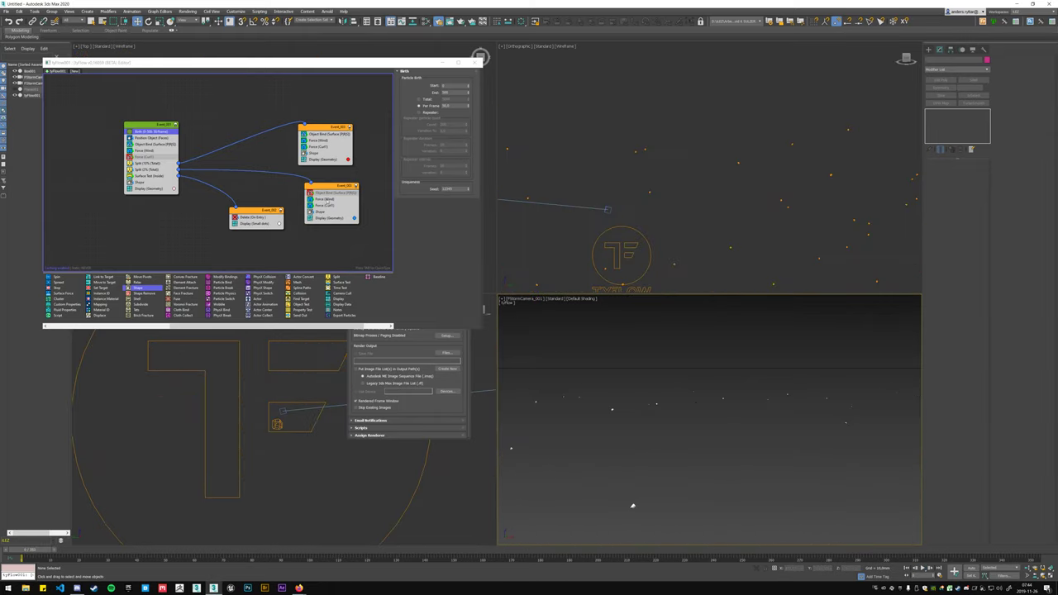
click(325, 134)
scroll(413, 207, down, 5)
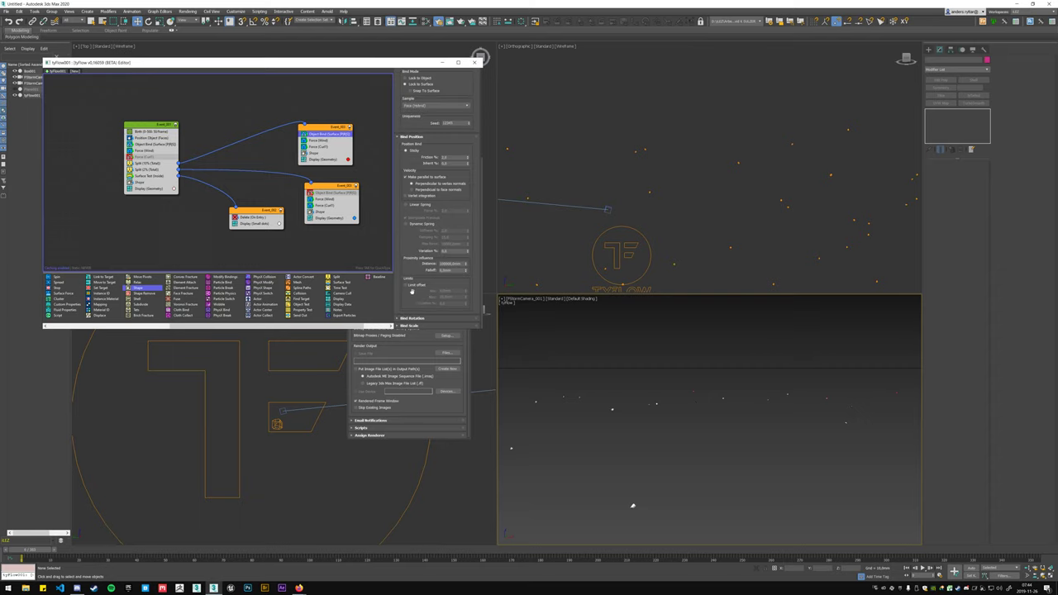
scroll(429, 267, down, 3)
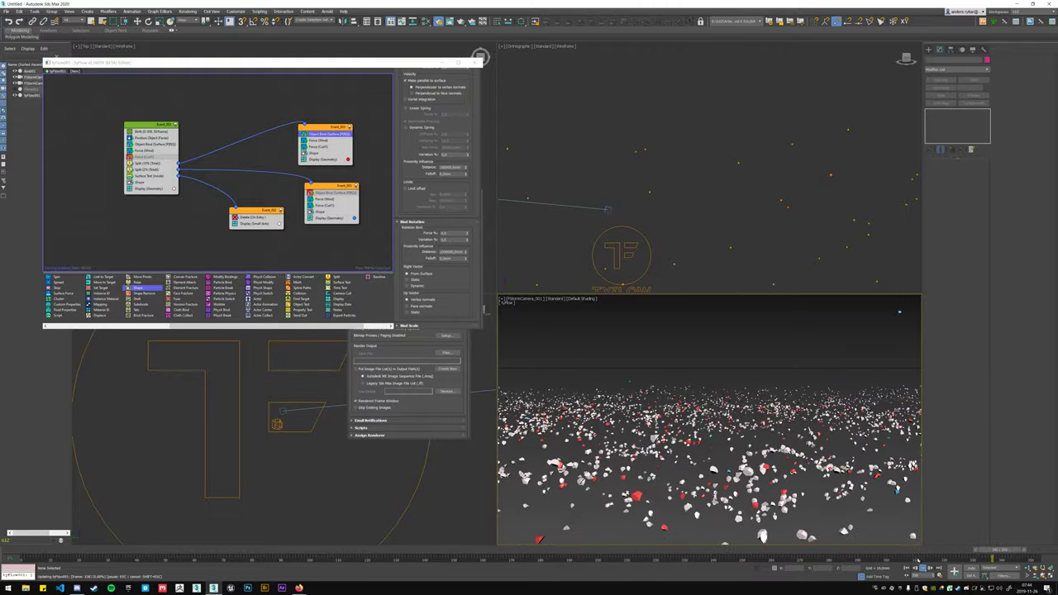
click(922, 569)
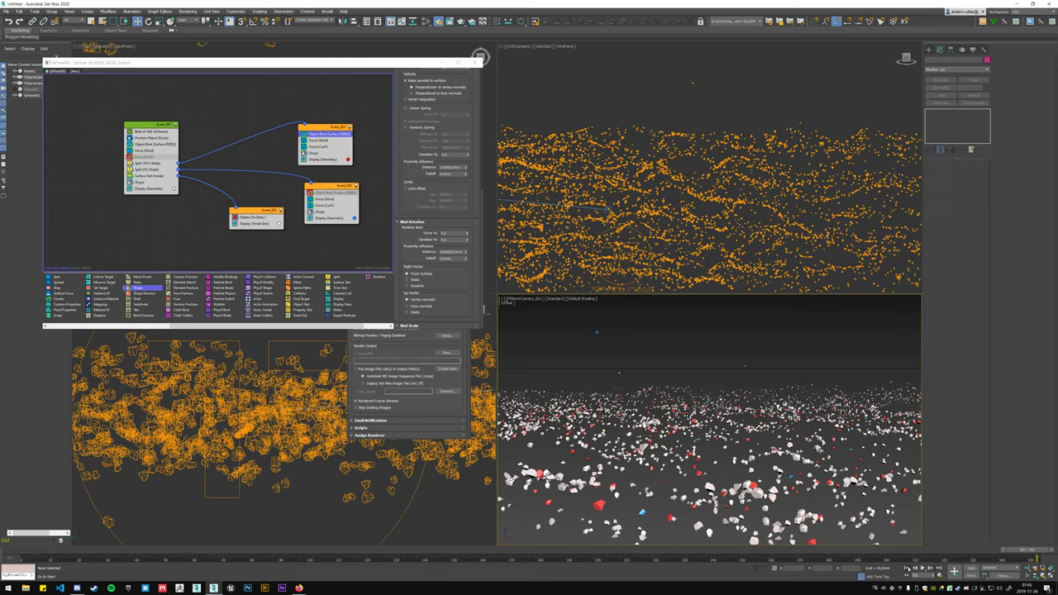
click(907, 568)
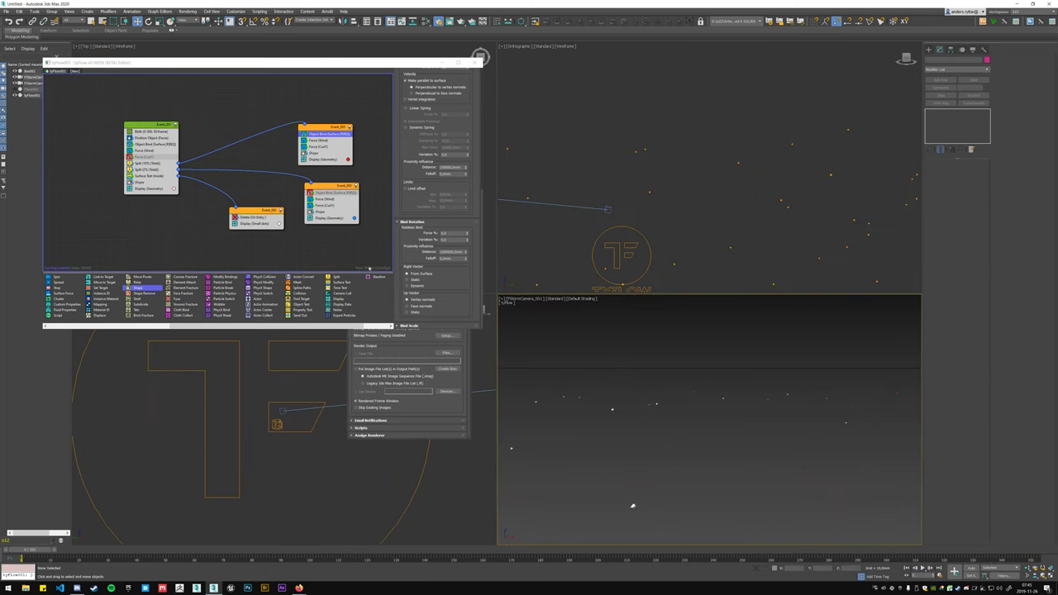